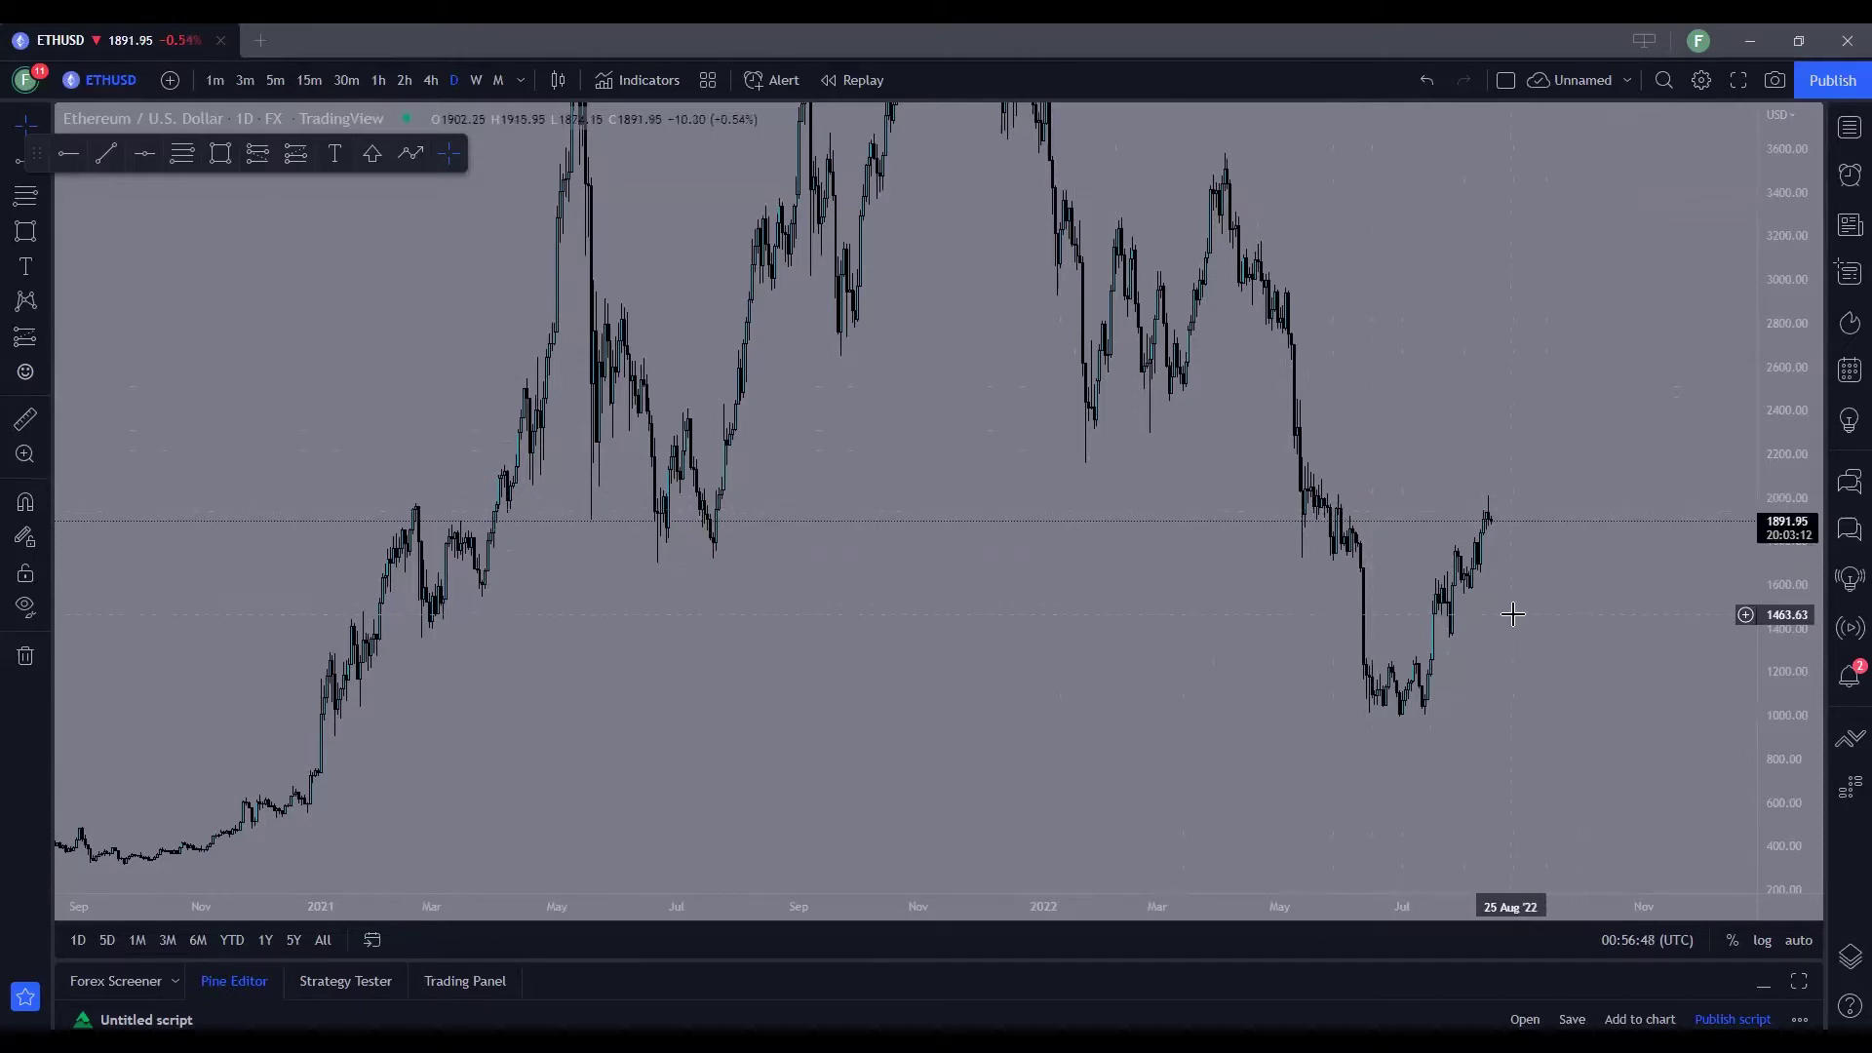
# Examine the ETHUSD daily price action from early 2021 to August 2022 with the chart in full screen.
pyautogui.scroll(2, 1511, 614)
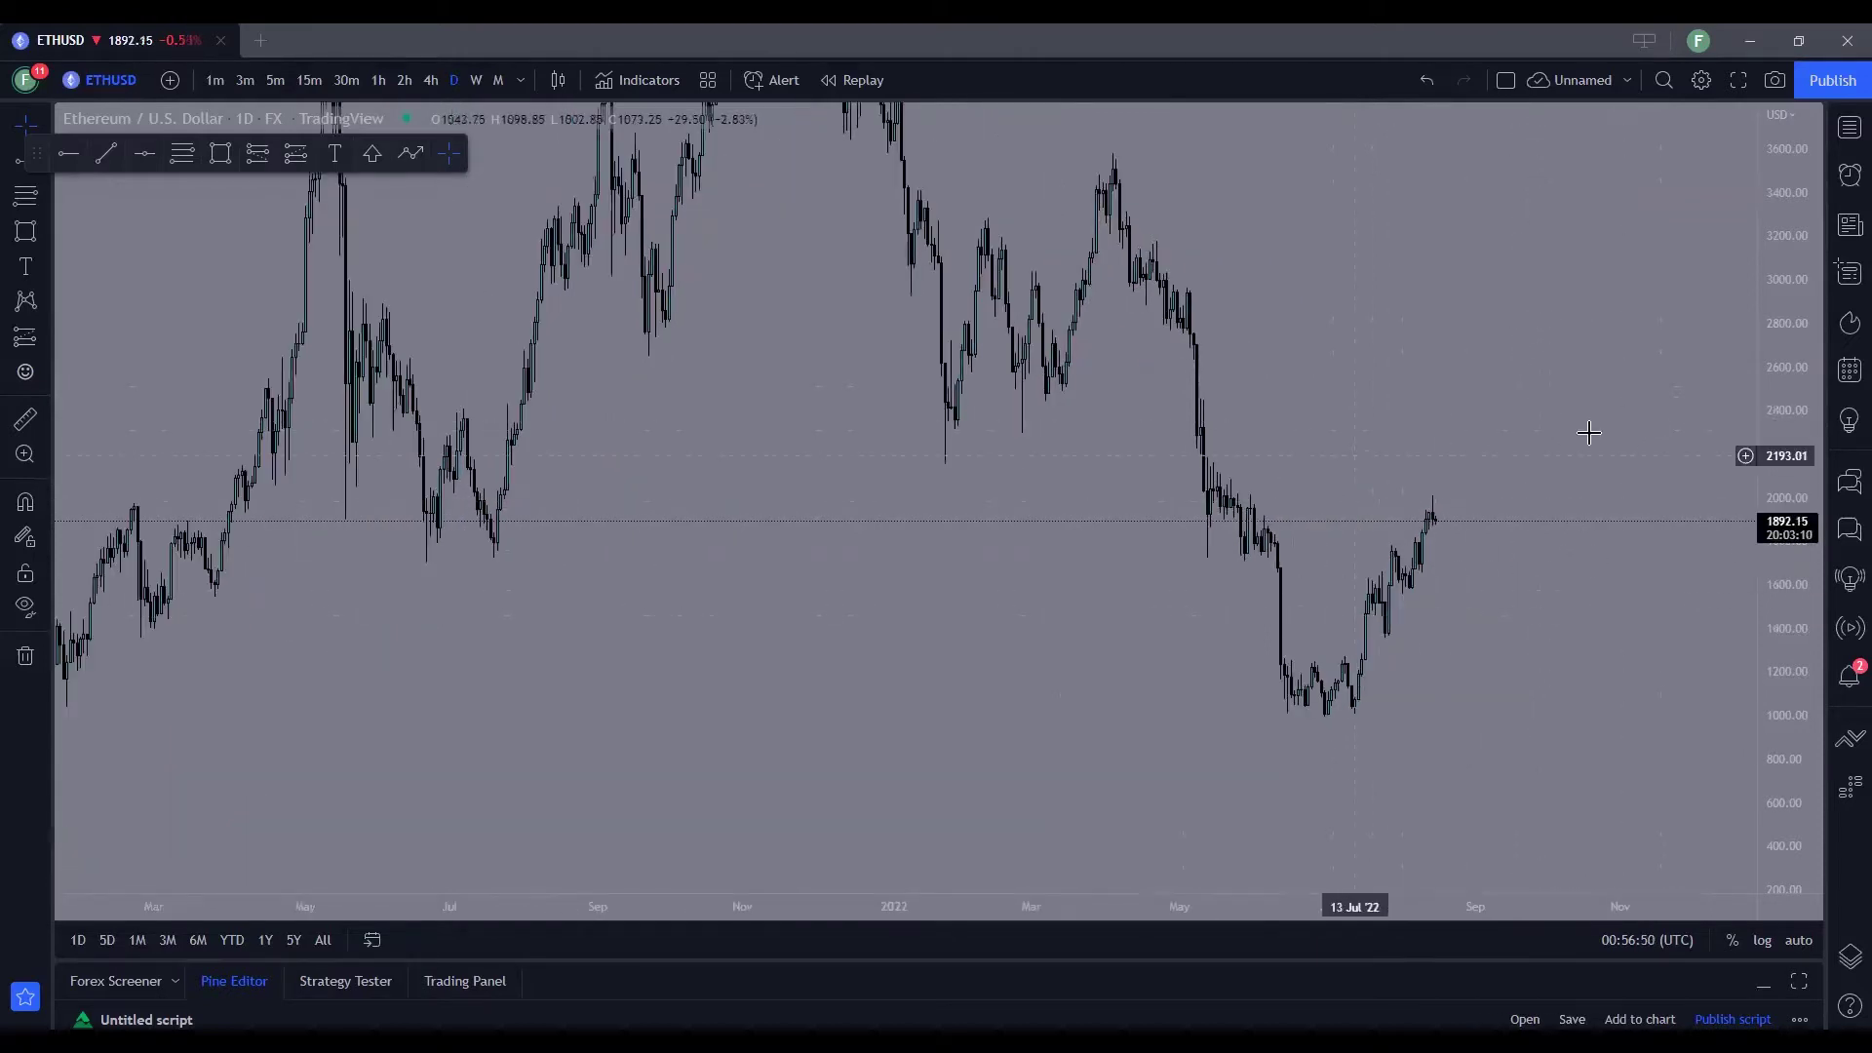
pyautogui.moveTo(1354, 455); pyautogui.dragTo(1573, 438)
pyautogui.moveTo(1785, 420); pyautogui.dragTo(1786, 535)
pyautogui.scroll(1, 1331, 602)
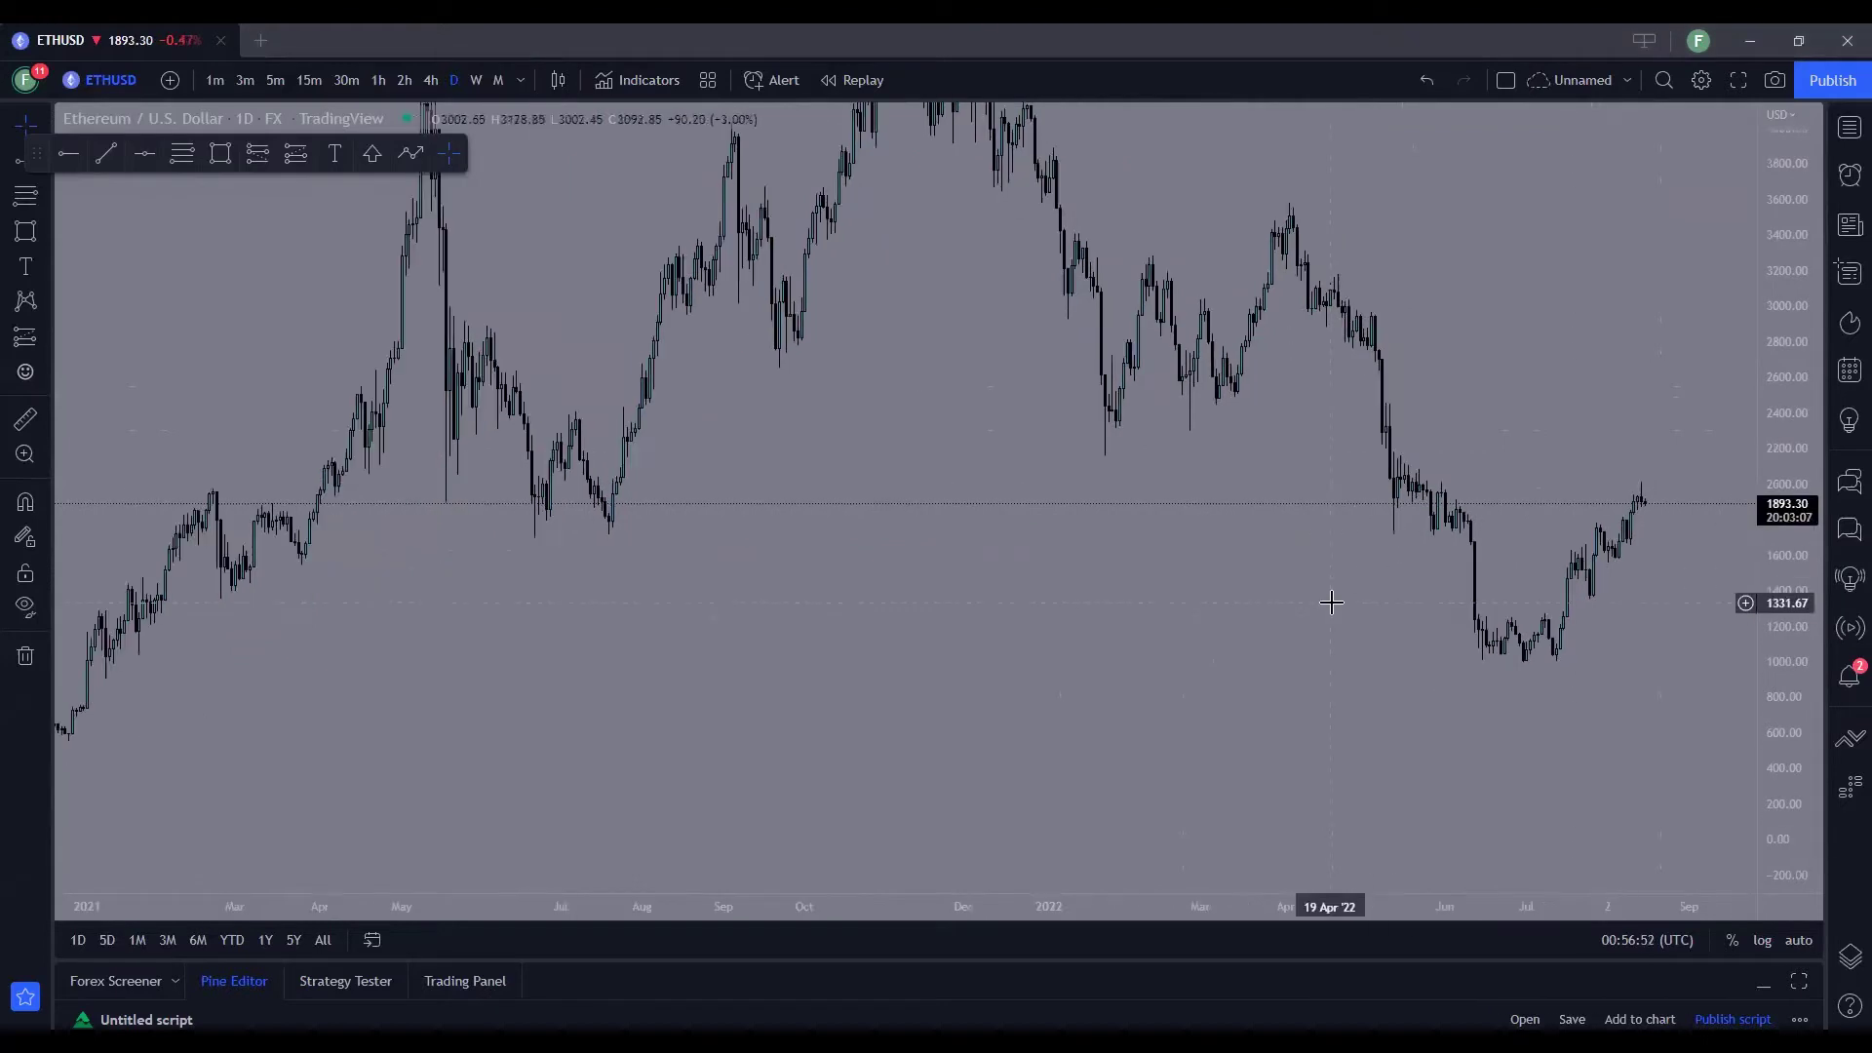
pyautogui.moveTo(1788, 735); pyautogui.dragTo(1789, 626)
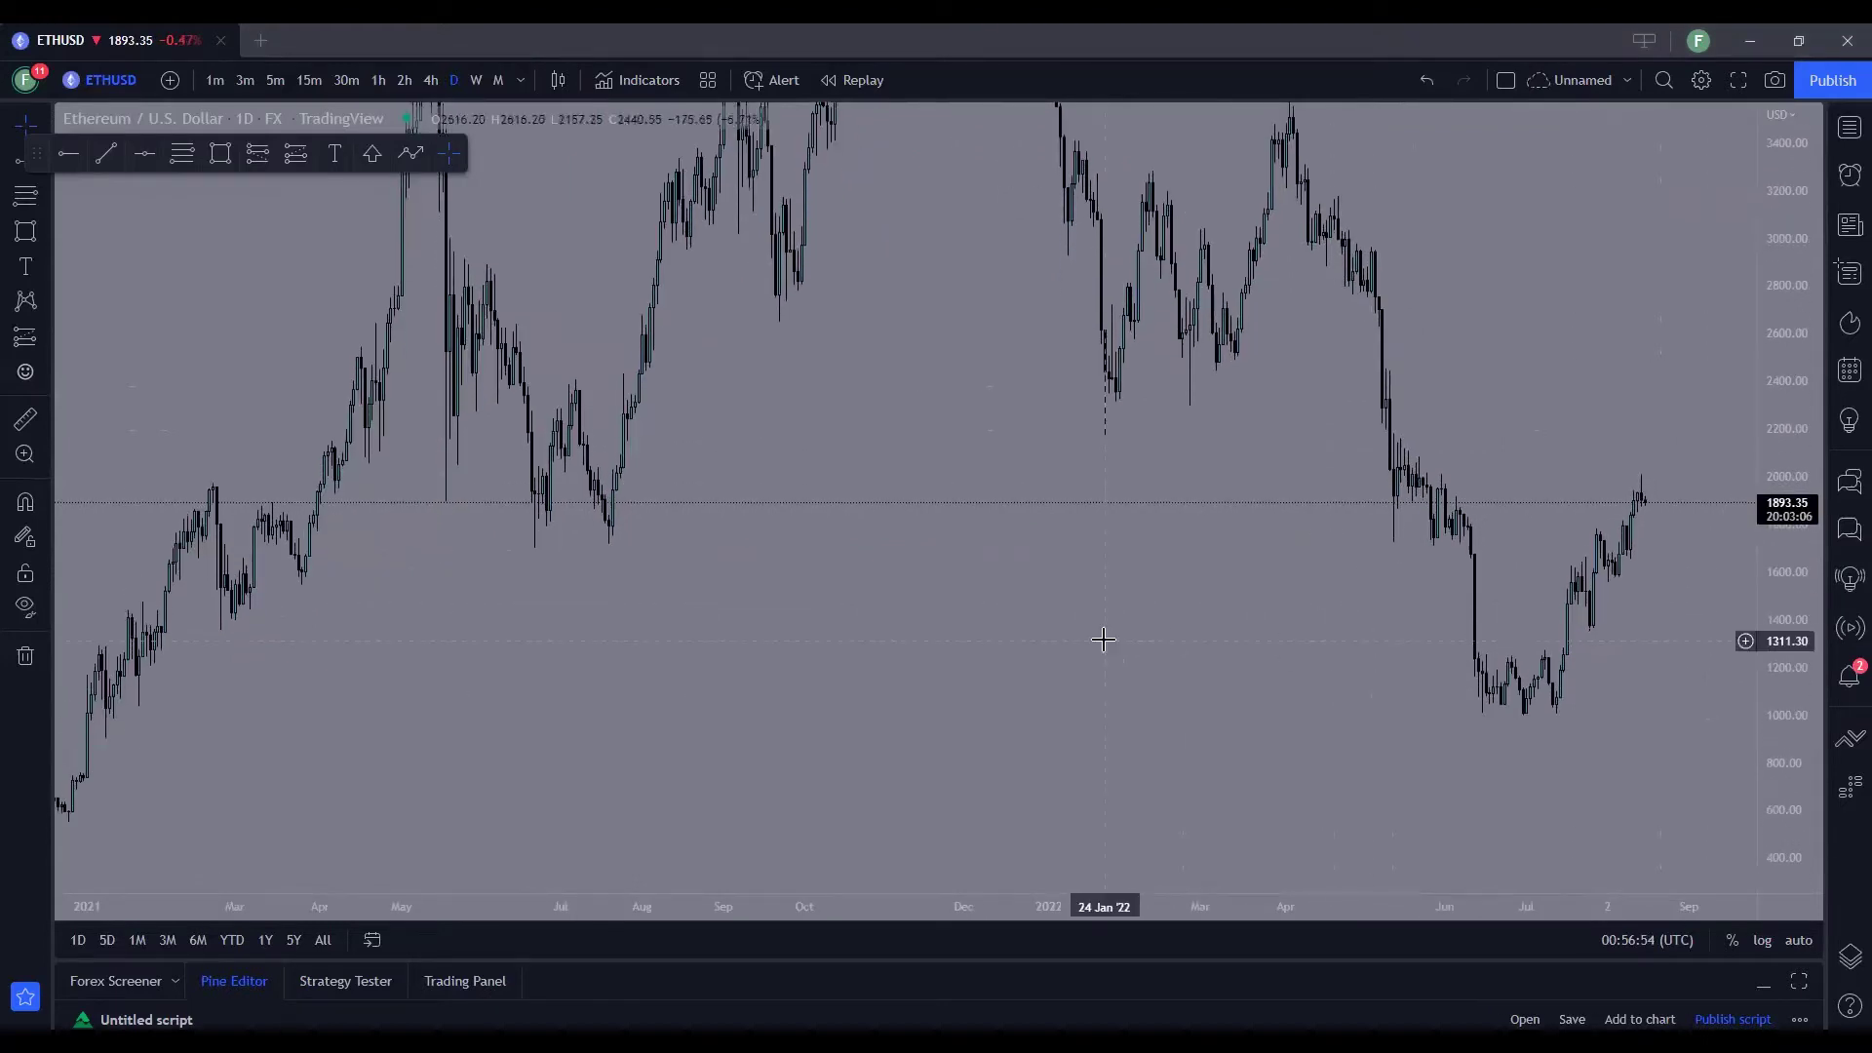
pyautogui.scroll(-2, 1102, 640)
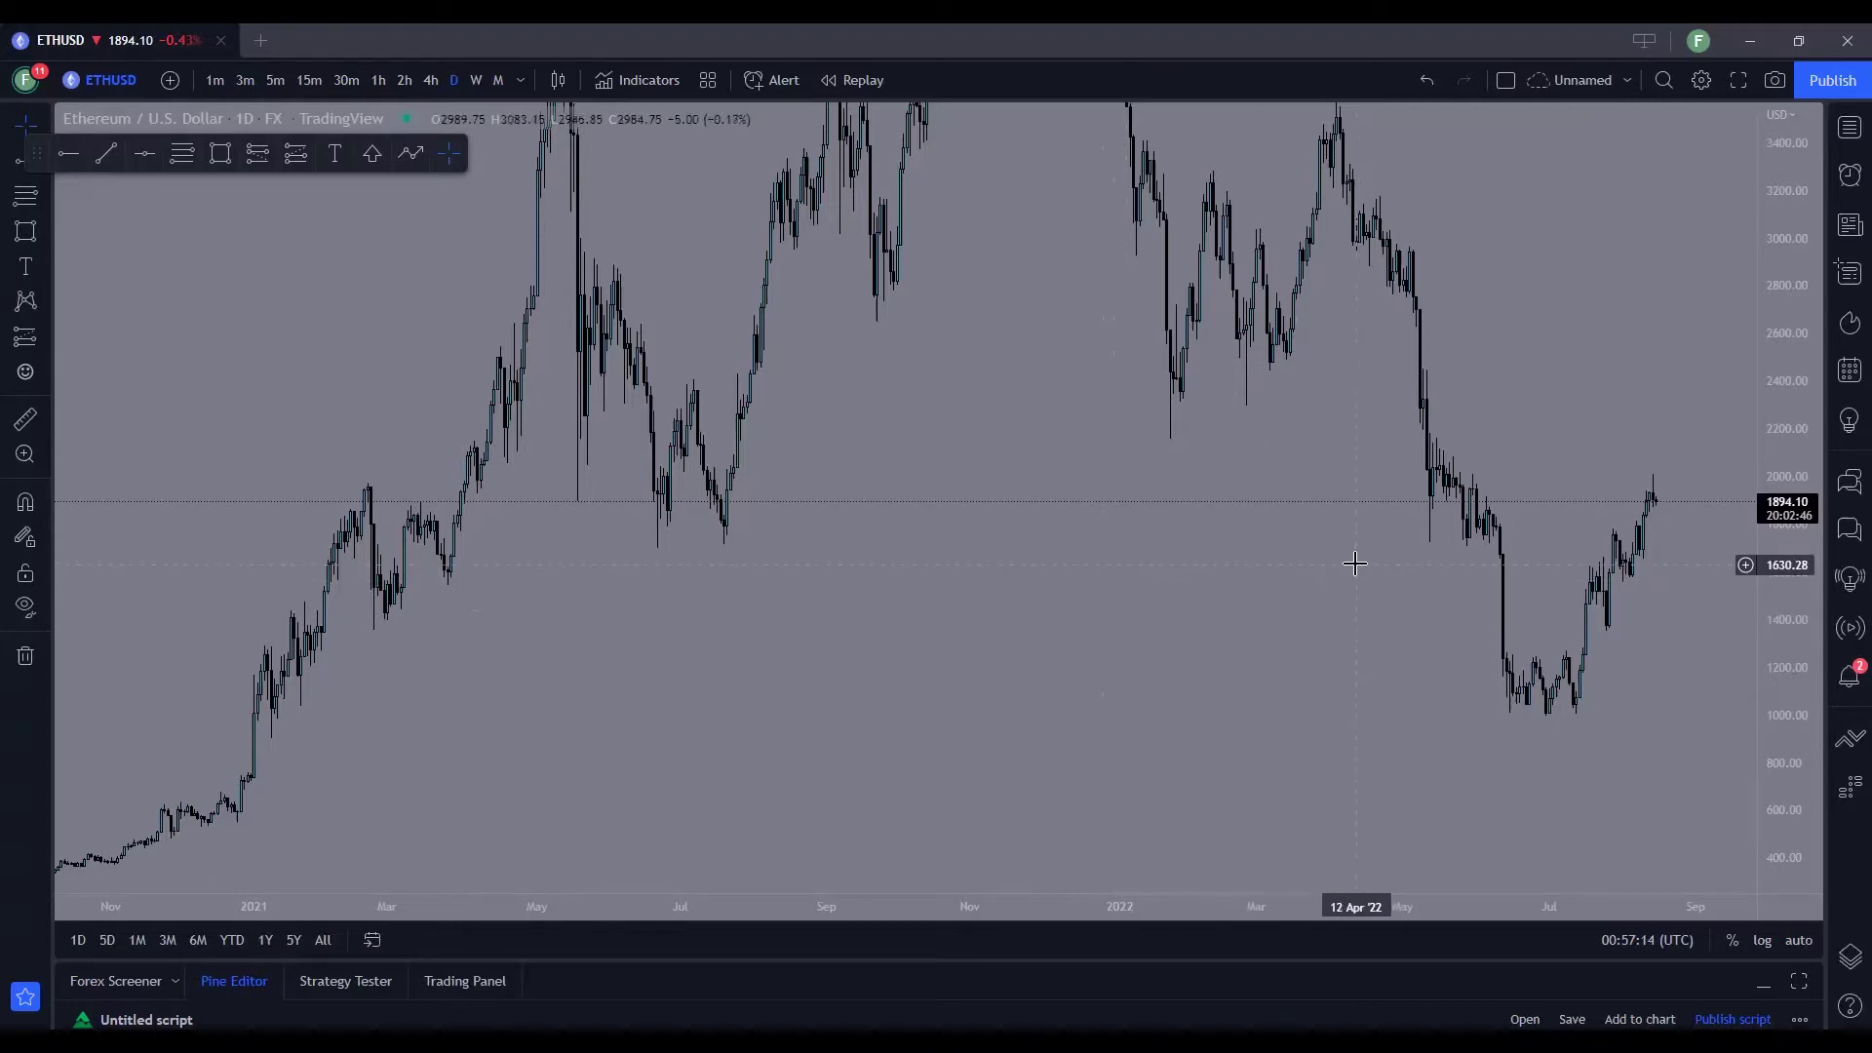
pyautogui.moveTo(1349, 560); pyautogui.dragTo(1307, 539)
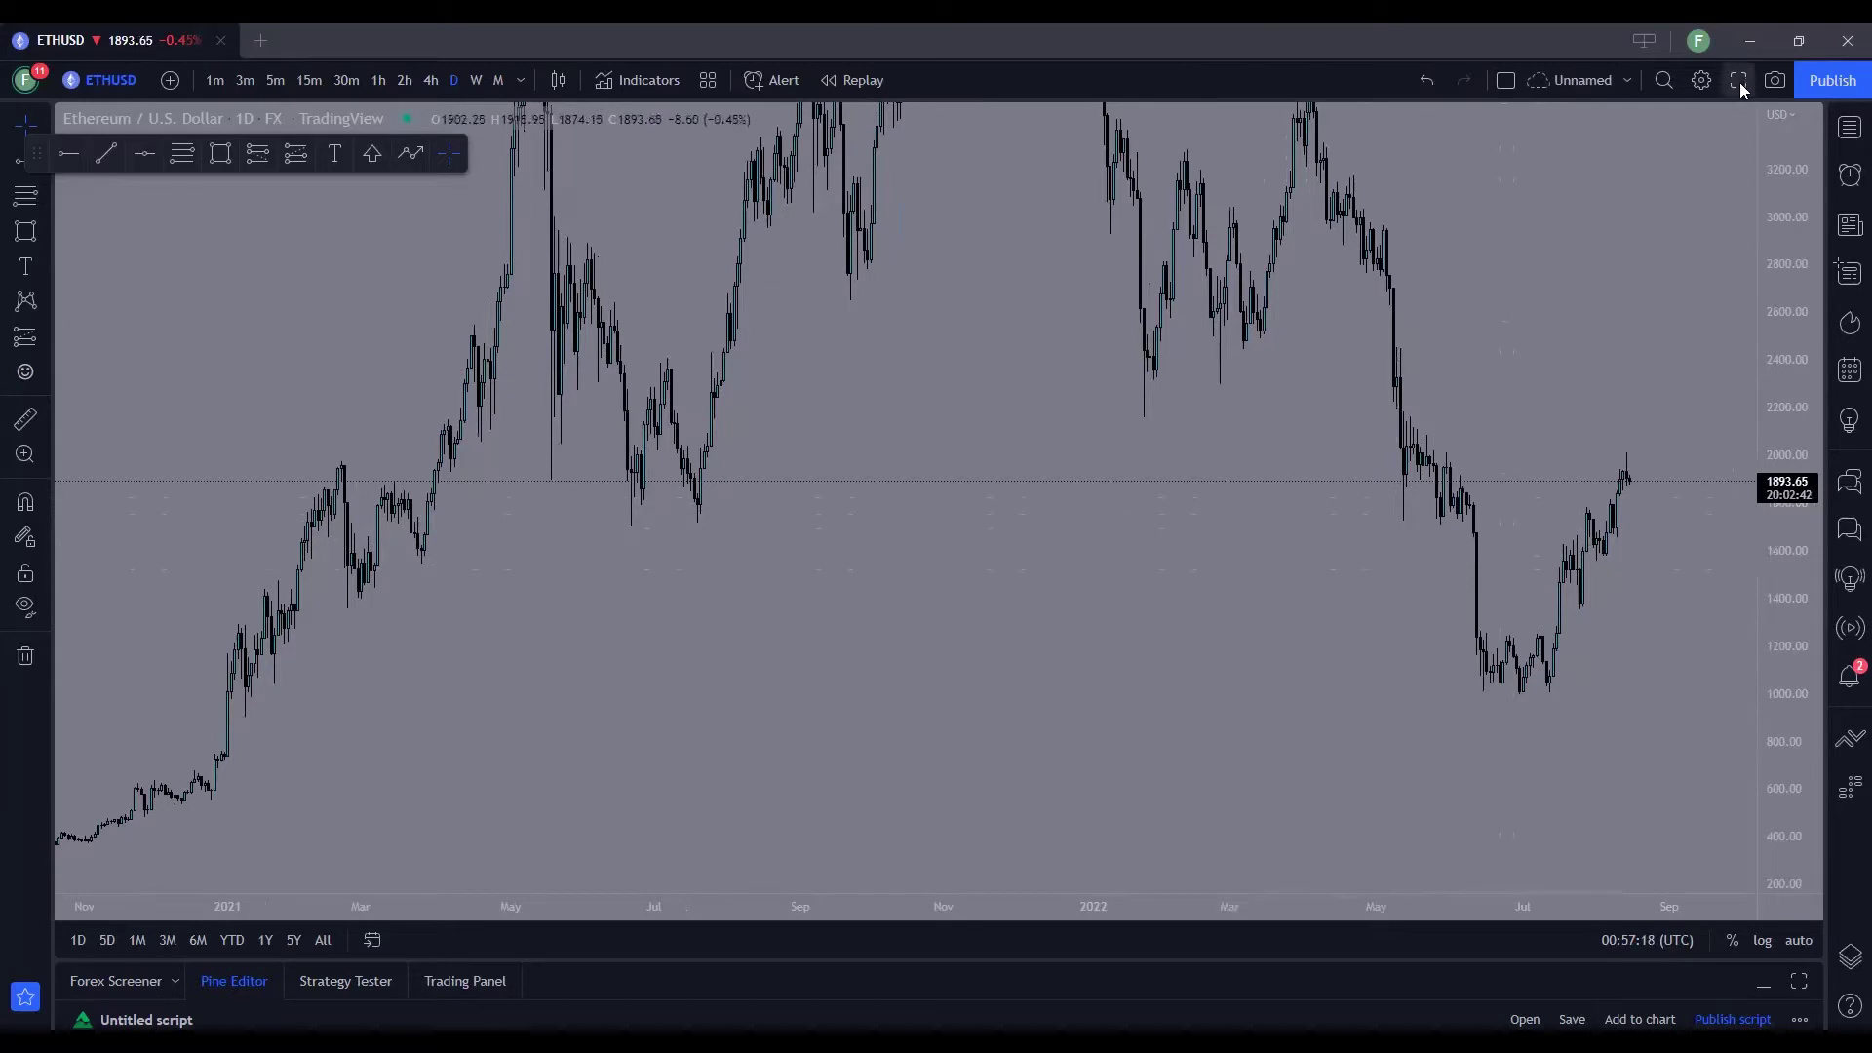
pyautogui.moveTo(1316, 724); pyautogui.dragTo(1141, 689)
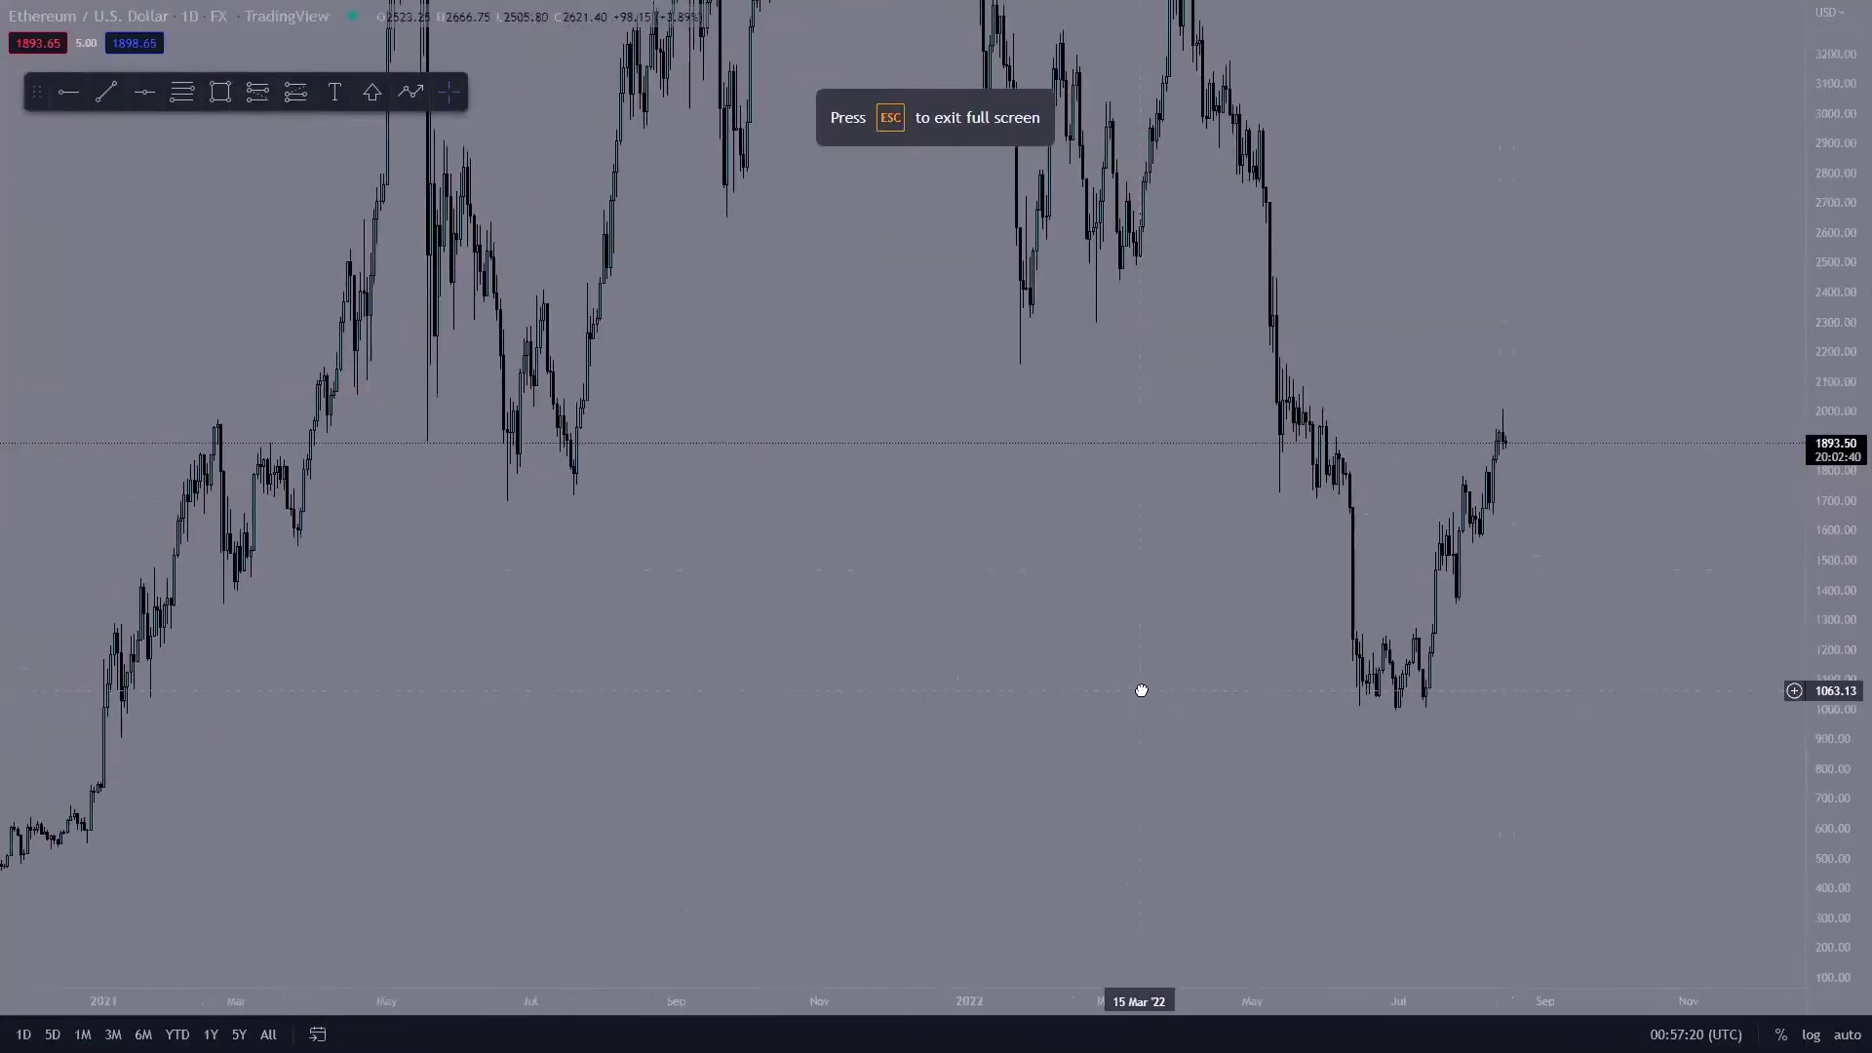
pyautogui.moveTo(1567, 710); pyautogui.dragTo(1608, 702)
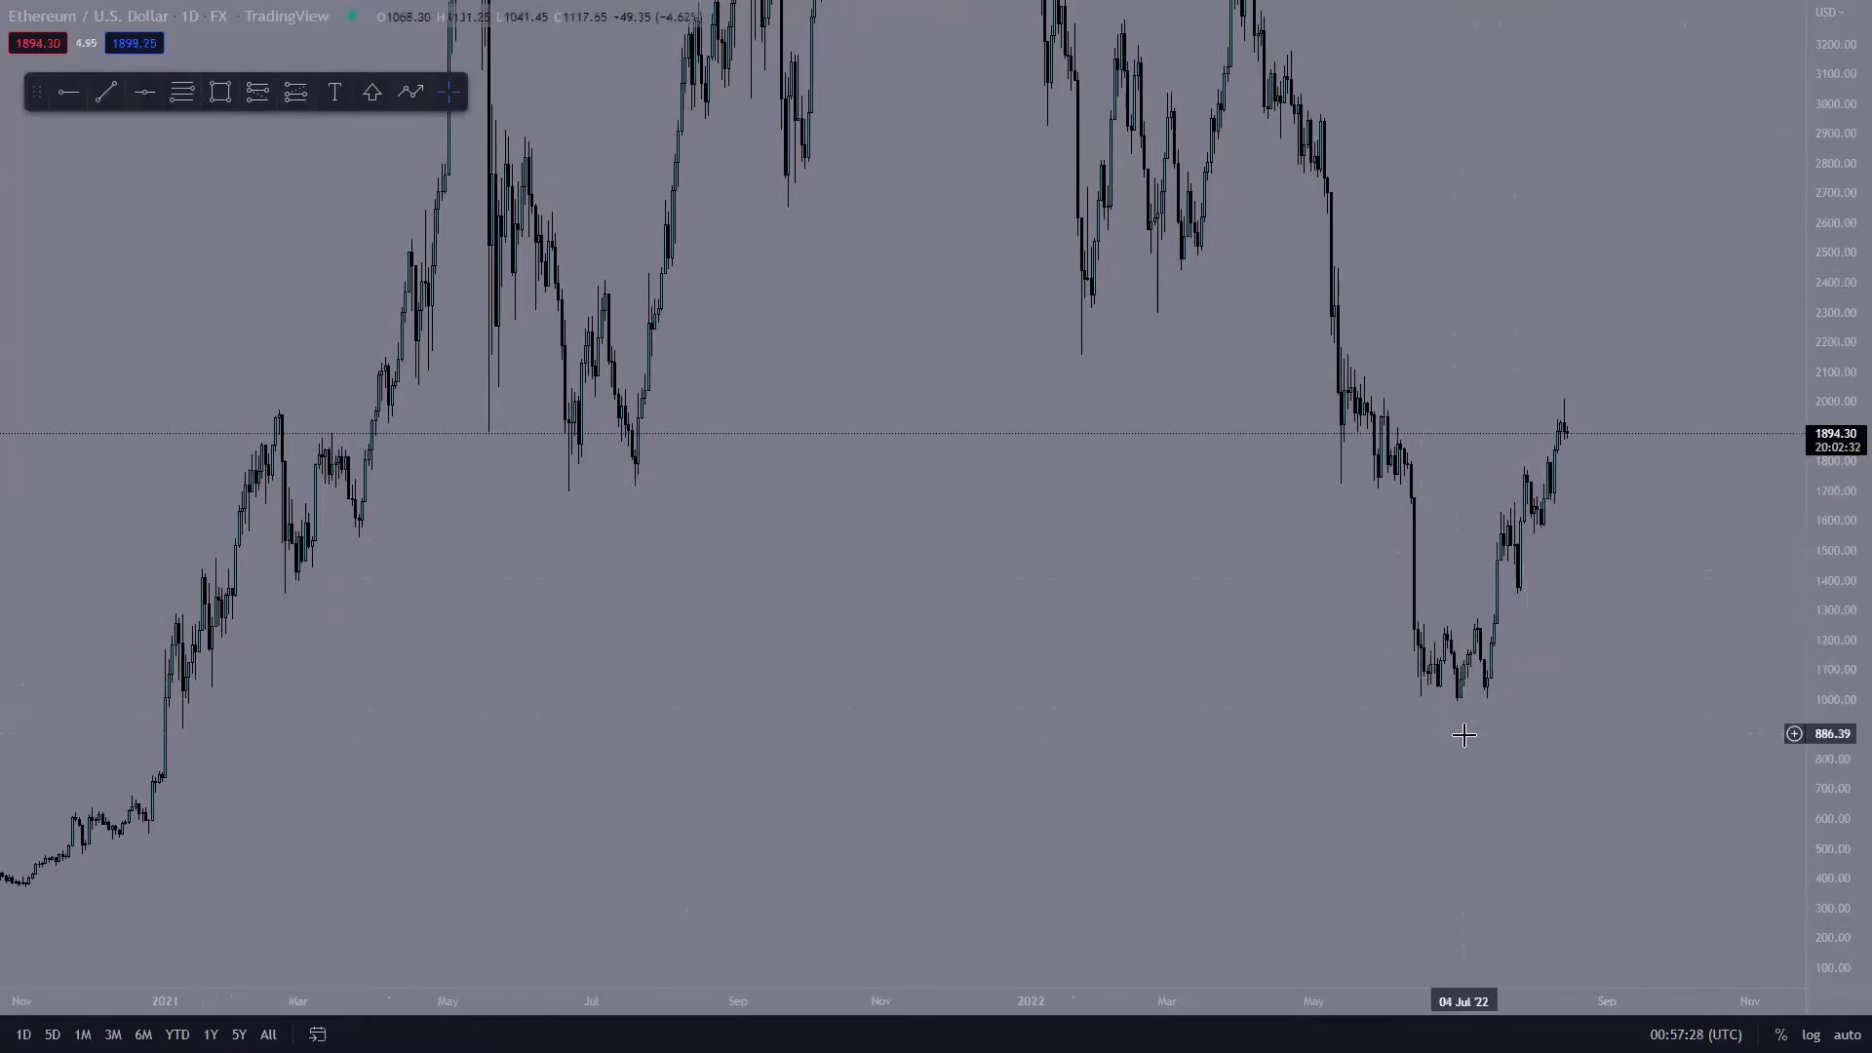
# Draw two horizontal rays from the early January 2021 candles, at about 1256 and 1027.
pyautogui.scroll(1, 1185, 777)
pyautogui.moveTo(1091, 777); pyautogui.dragTo(1241, 773)
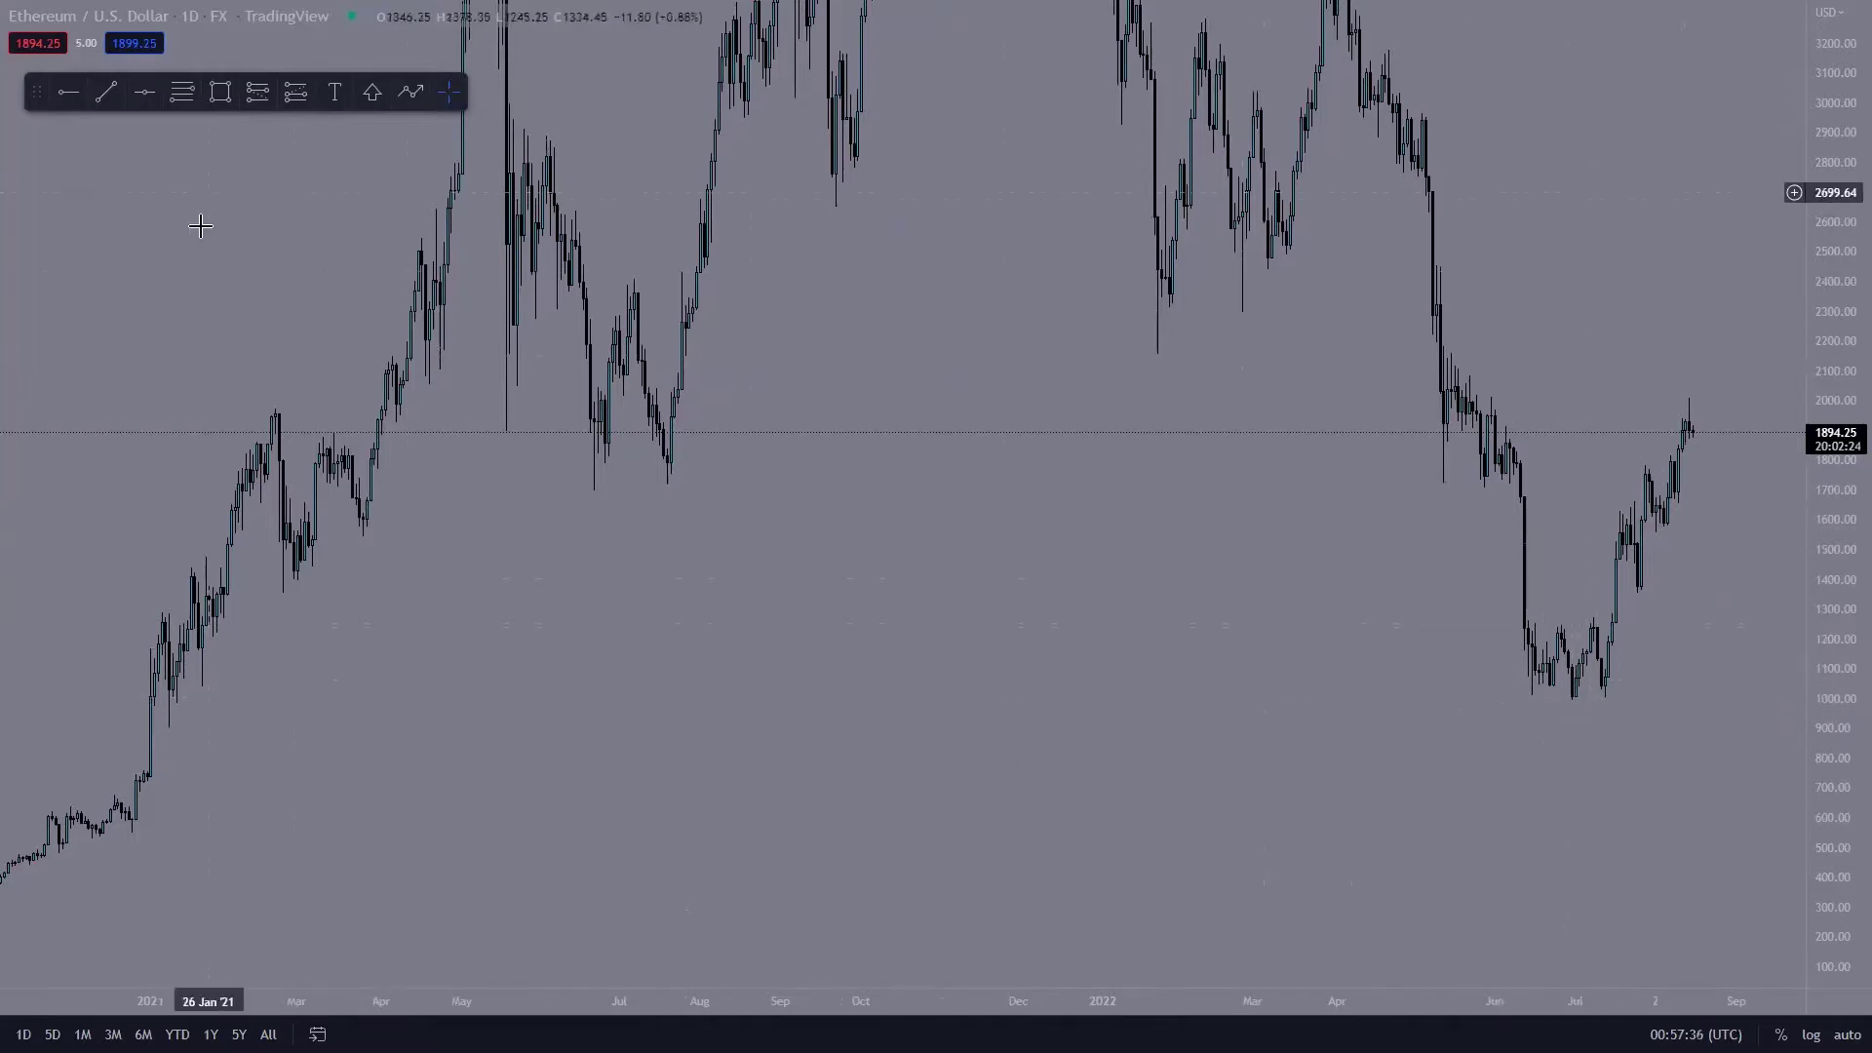
pyautogui.click(70, 93)
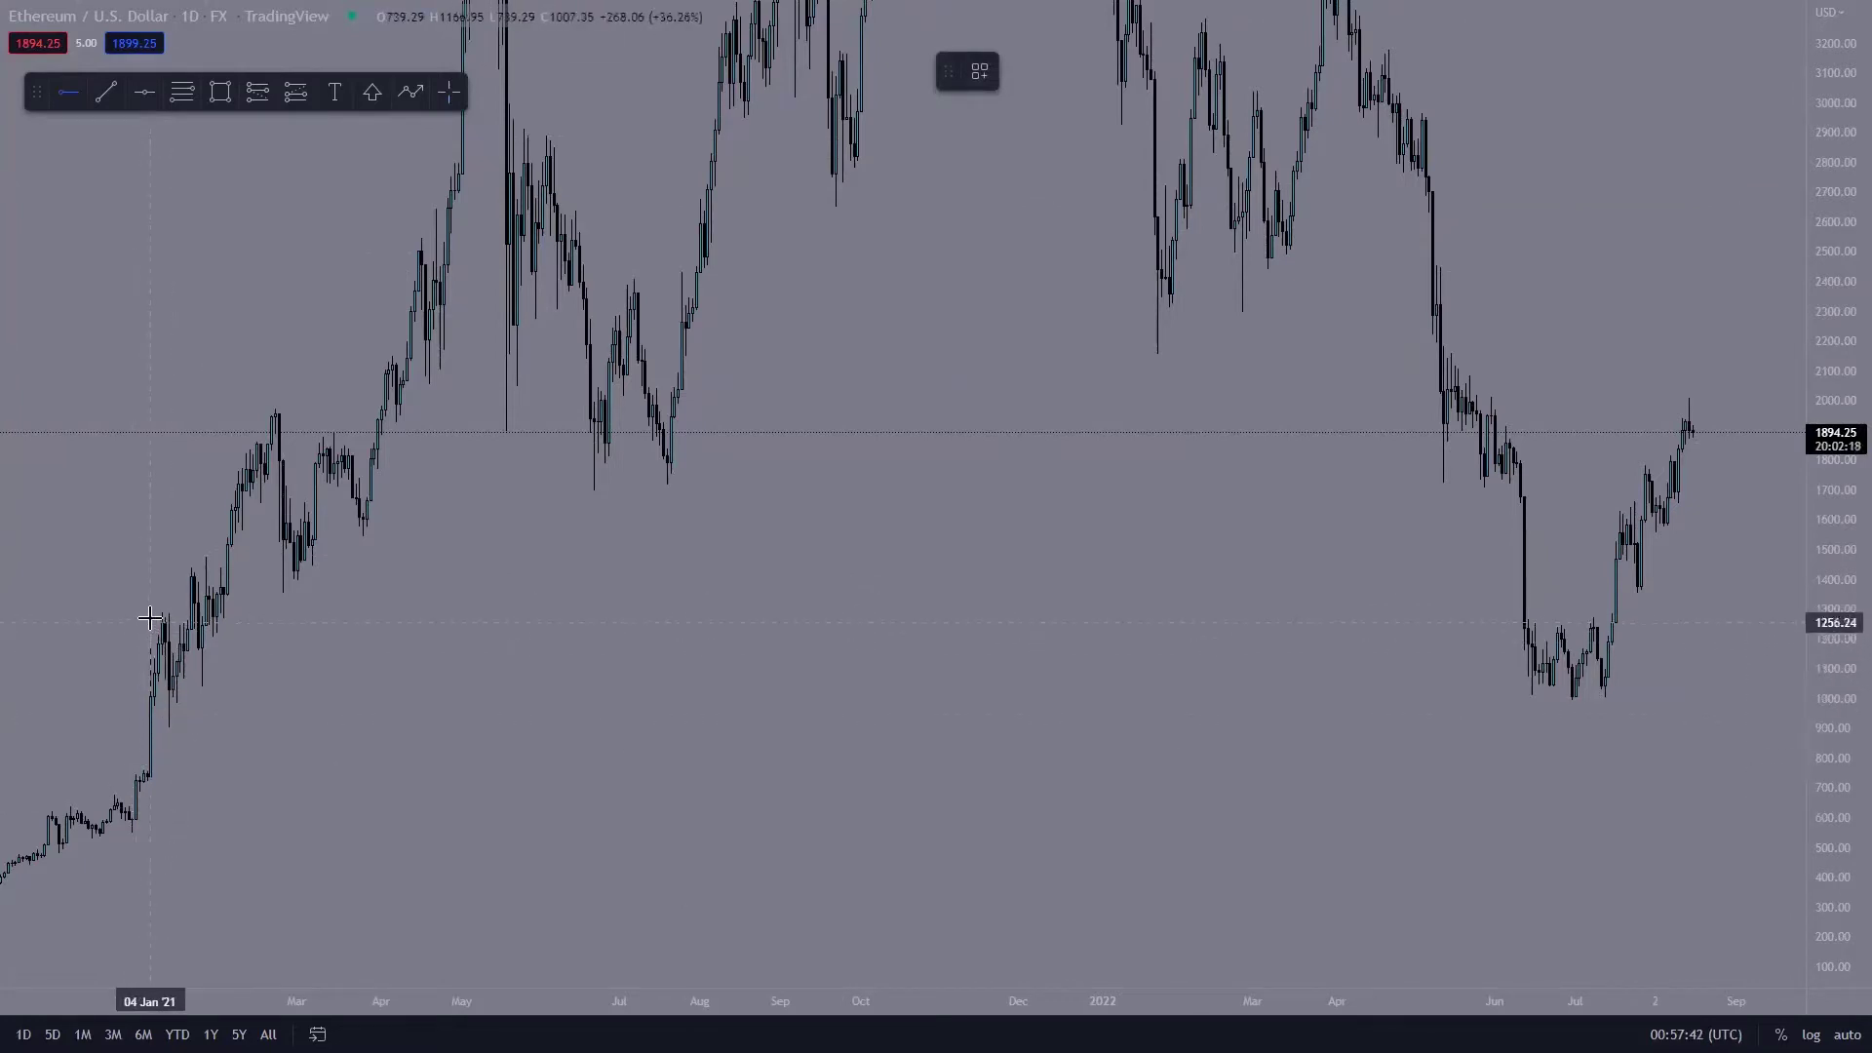
pyautogui.click(149, 622)
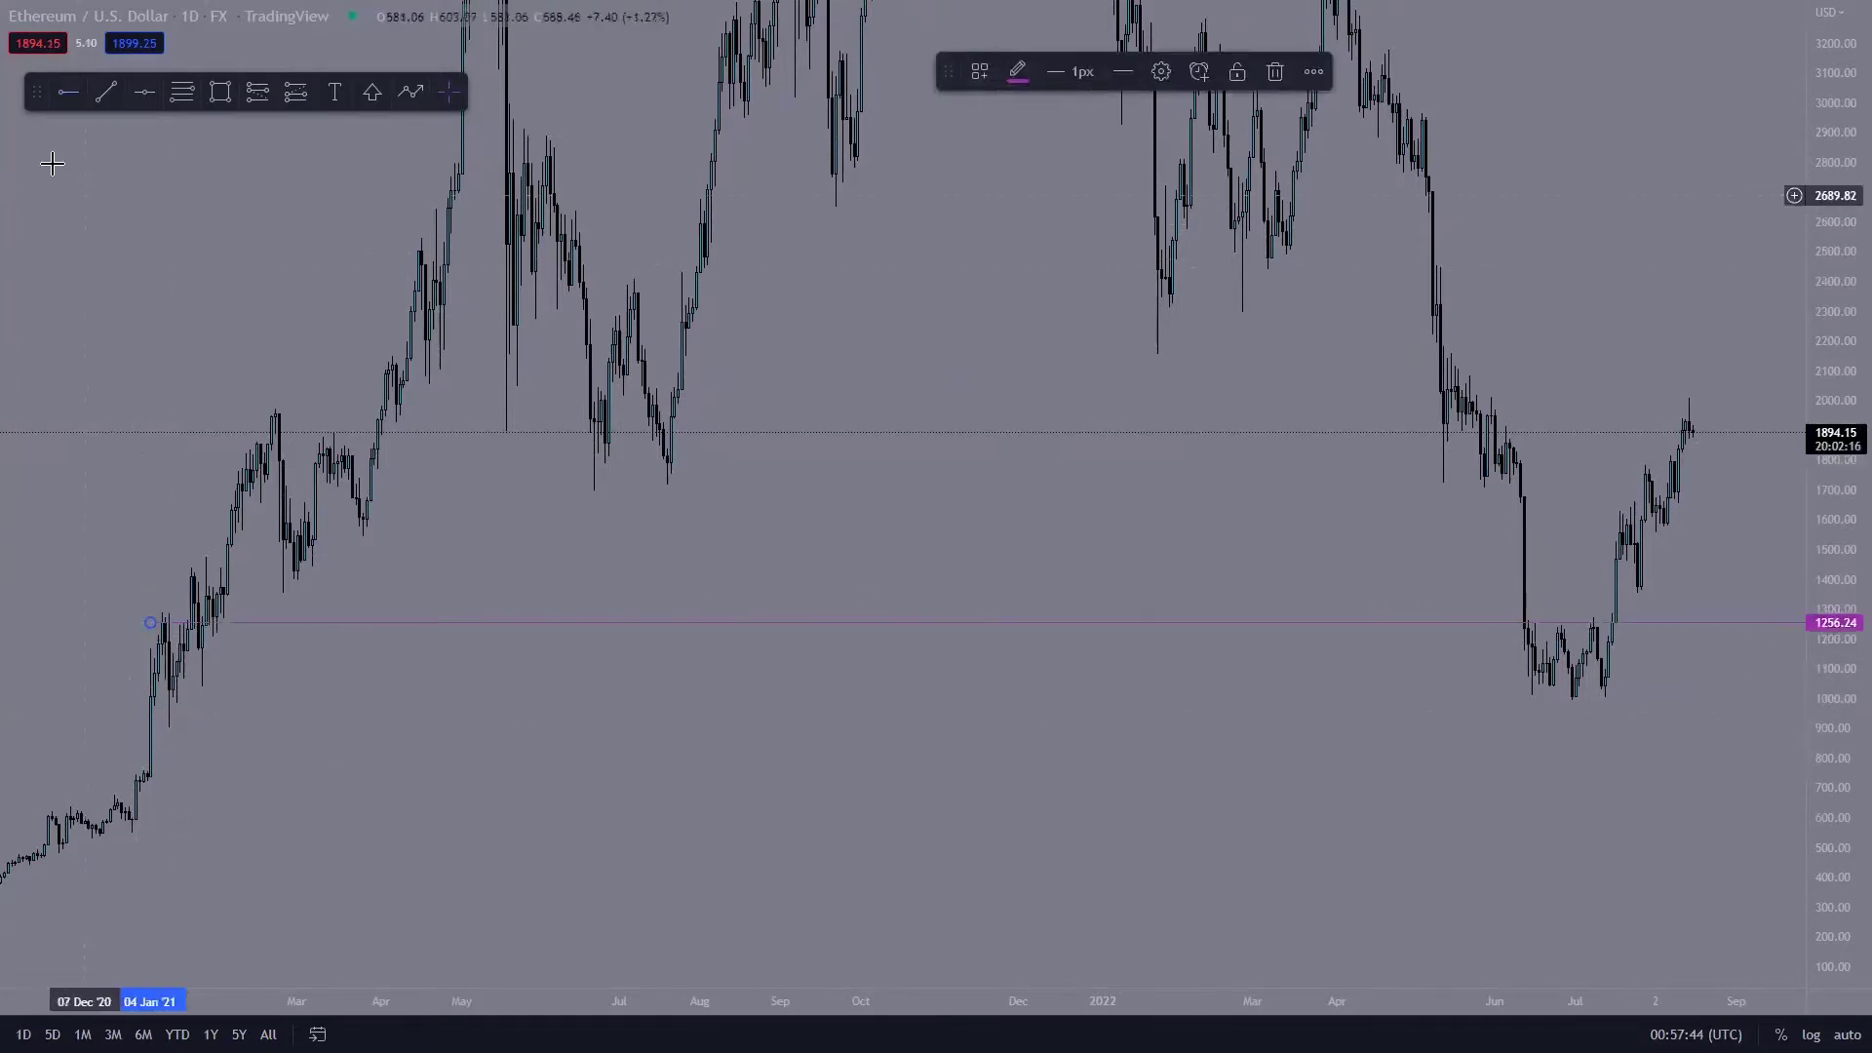
pyautogui.click(68, 93)
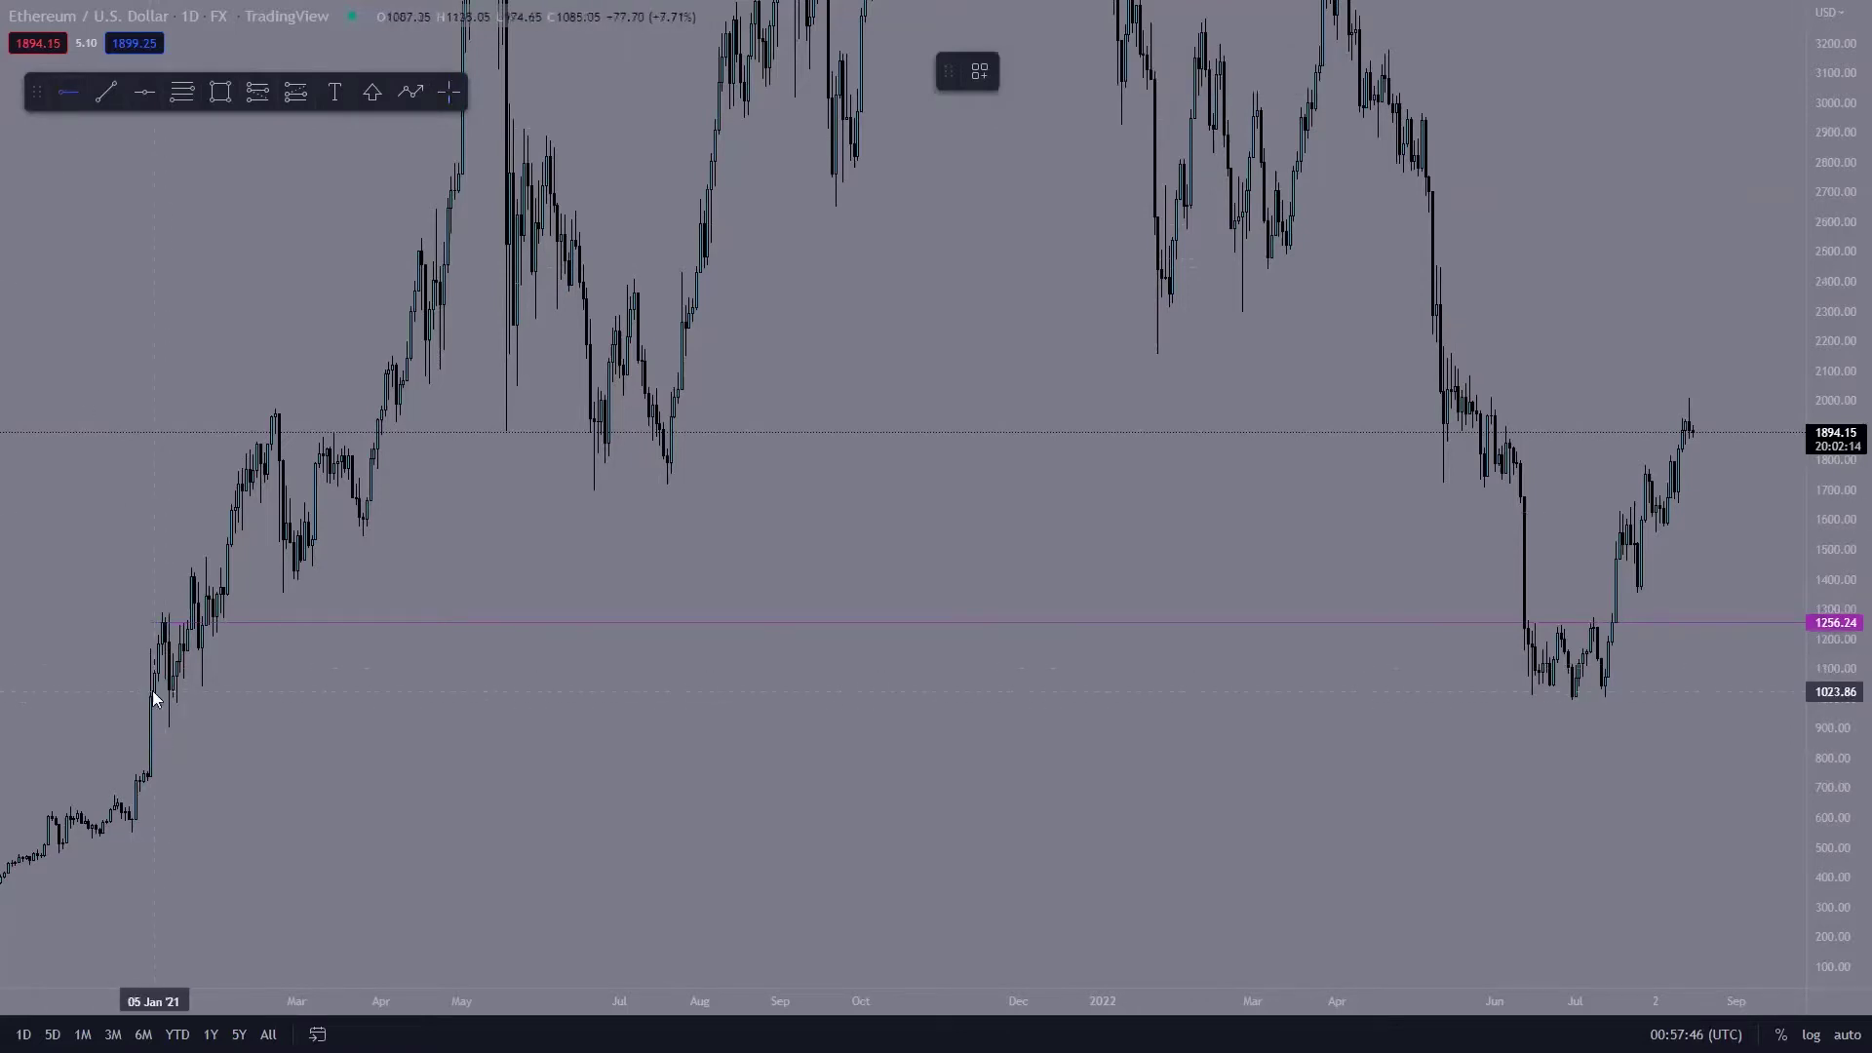
pyautogui.click(152, 690)
pyautogui.moveTo(223, 694); pyautogui.dragTo(227, 692)
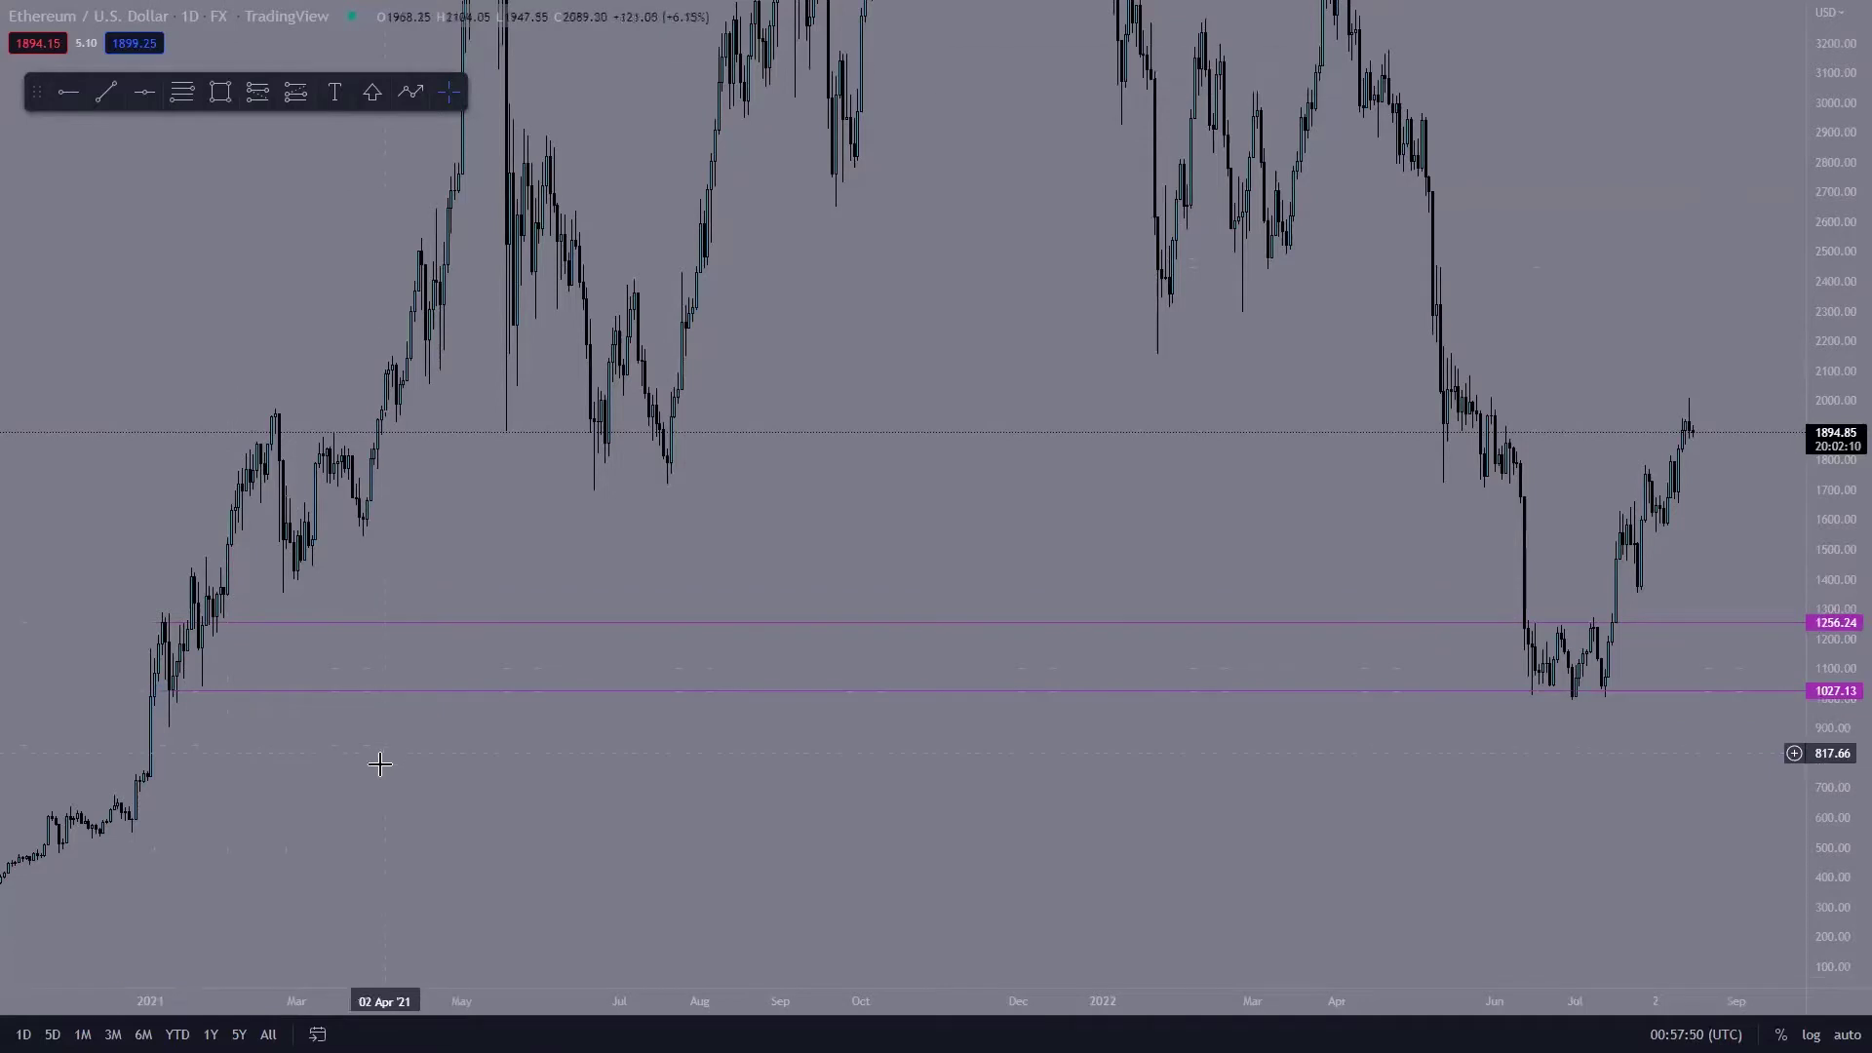
# Examine the June to August 2022 price action around the two horizontal rays.
pyautogui.moveTo(1274, 757); pyautogui.dragTo(802, 765)
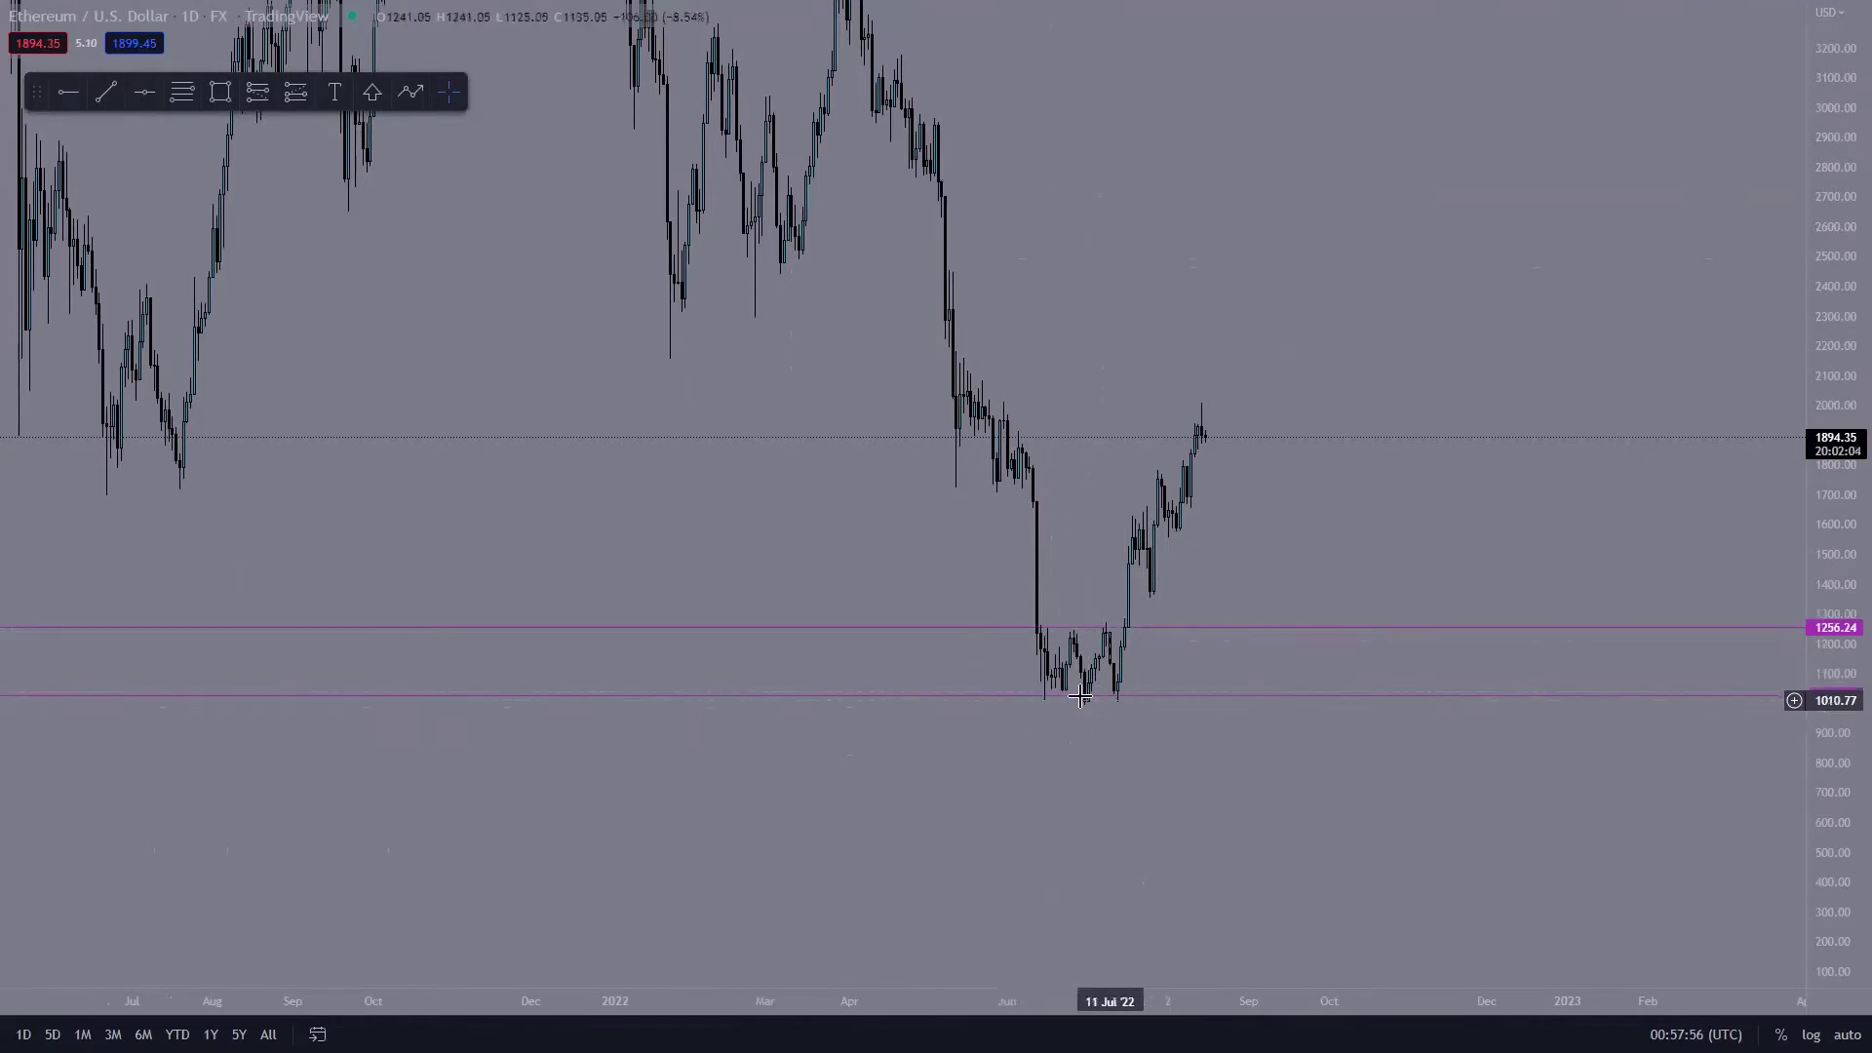
pyautogui.scroll(5, 839, 781)
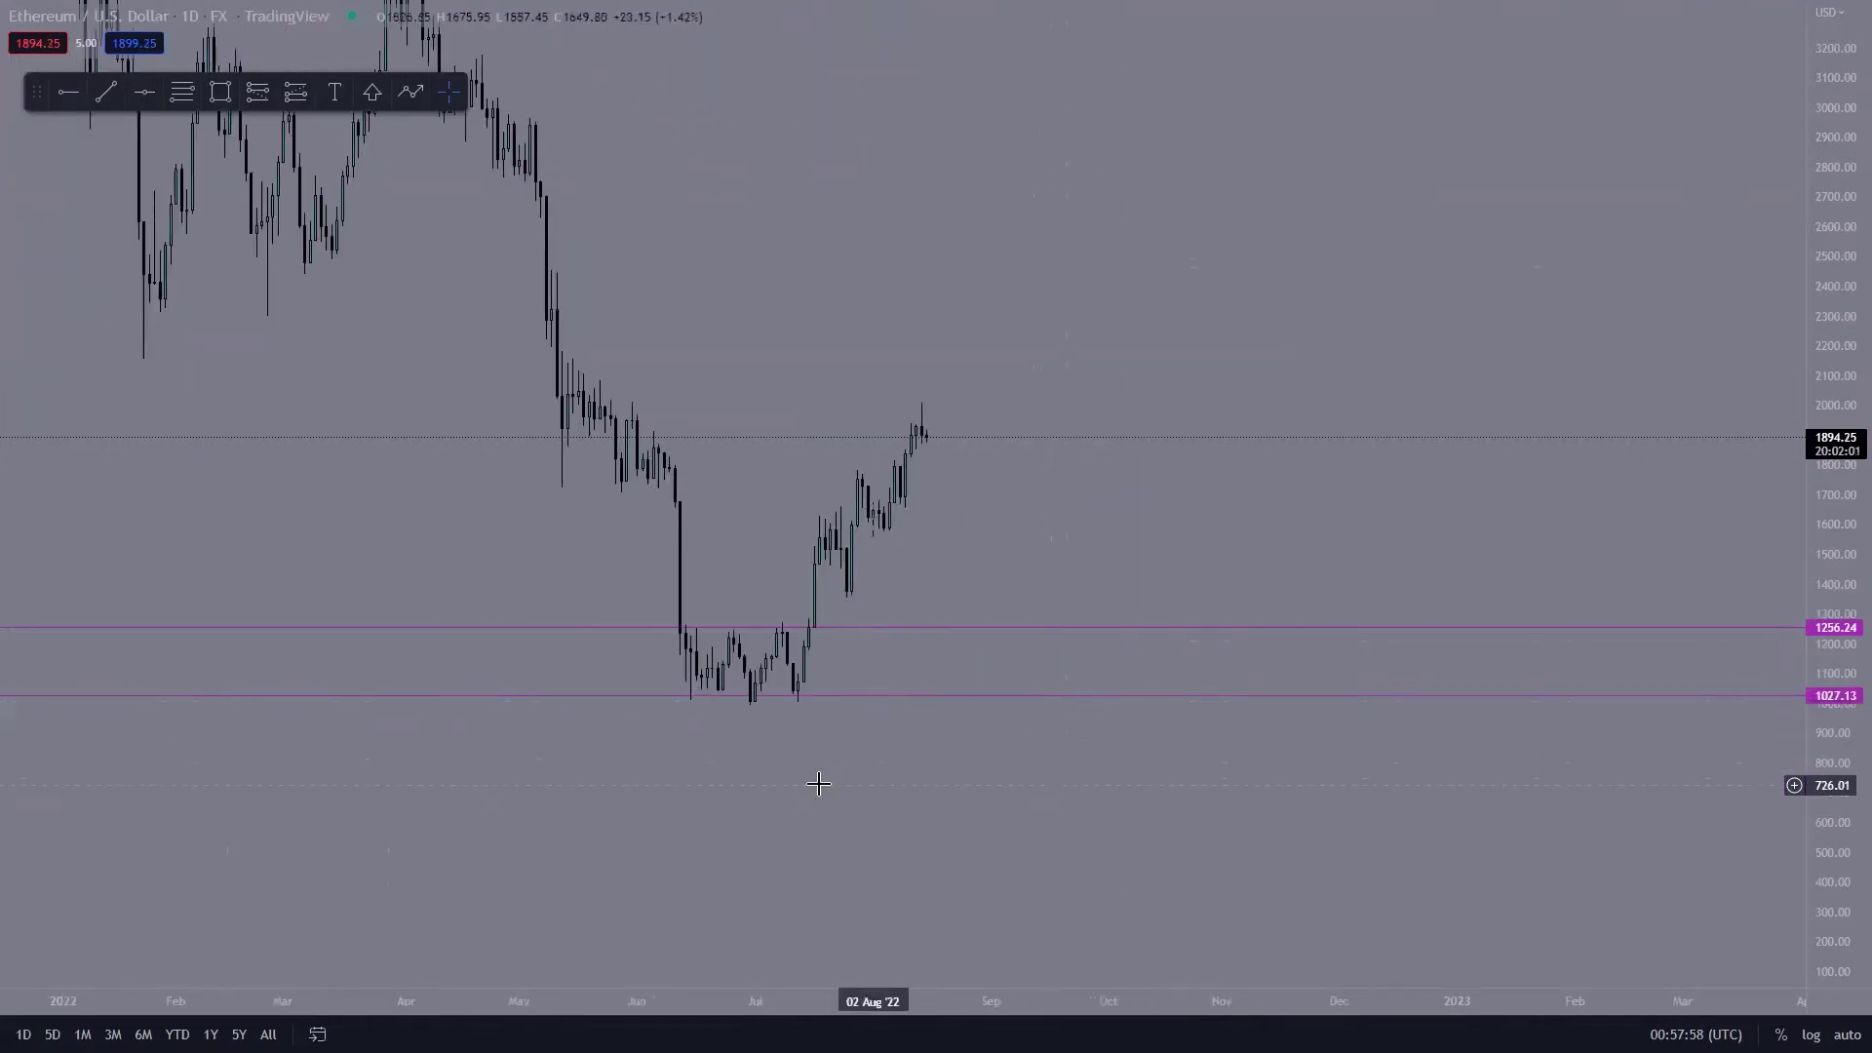
pyautogui.moveTo(572, 794); pyautogui.dragTo(892, 801)
pyautogui.scroll(2, 669, 782)
pyautogui.moveTo(674, 780); pyautogui.dragTo(894, 781)
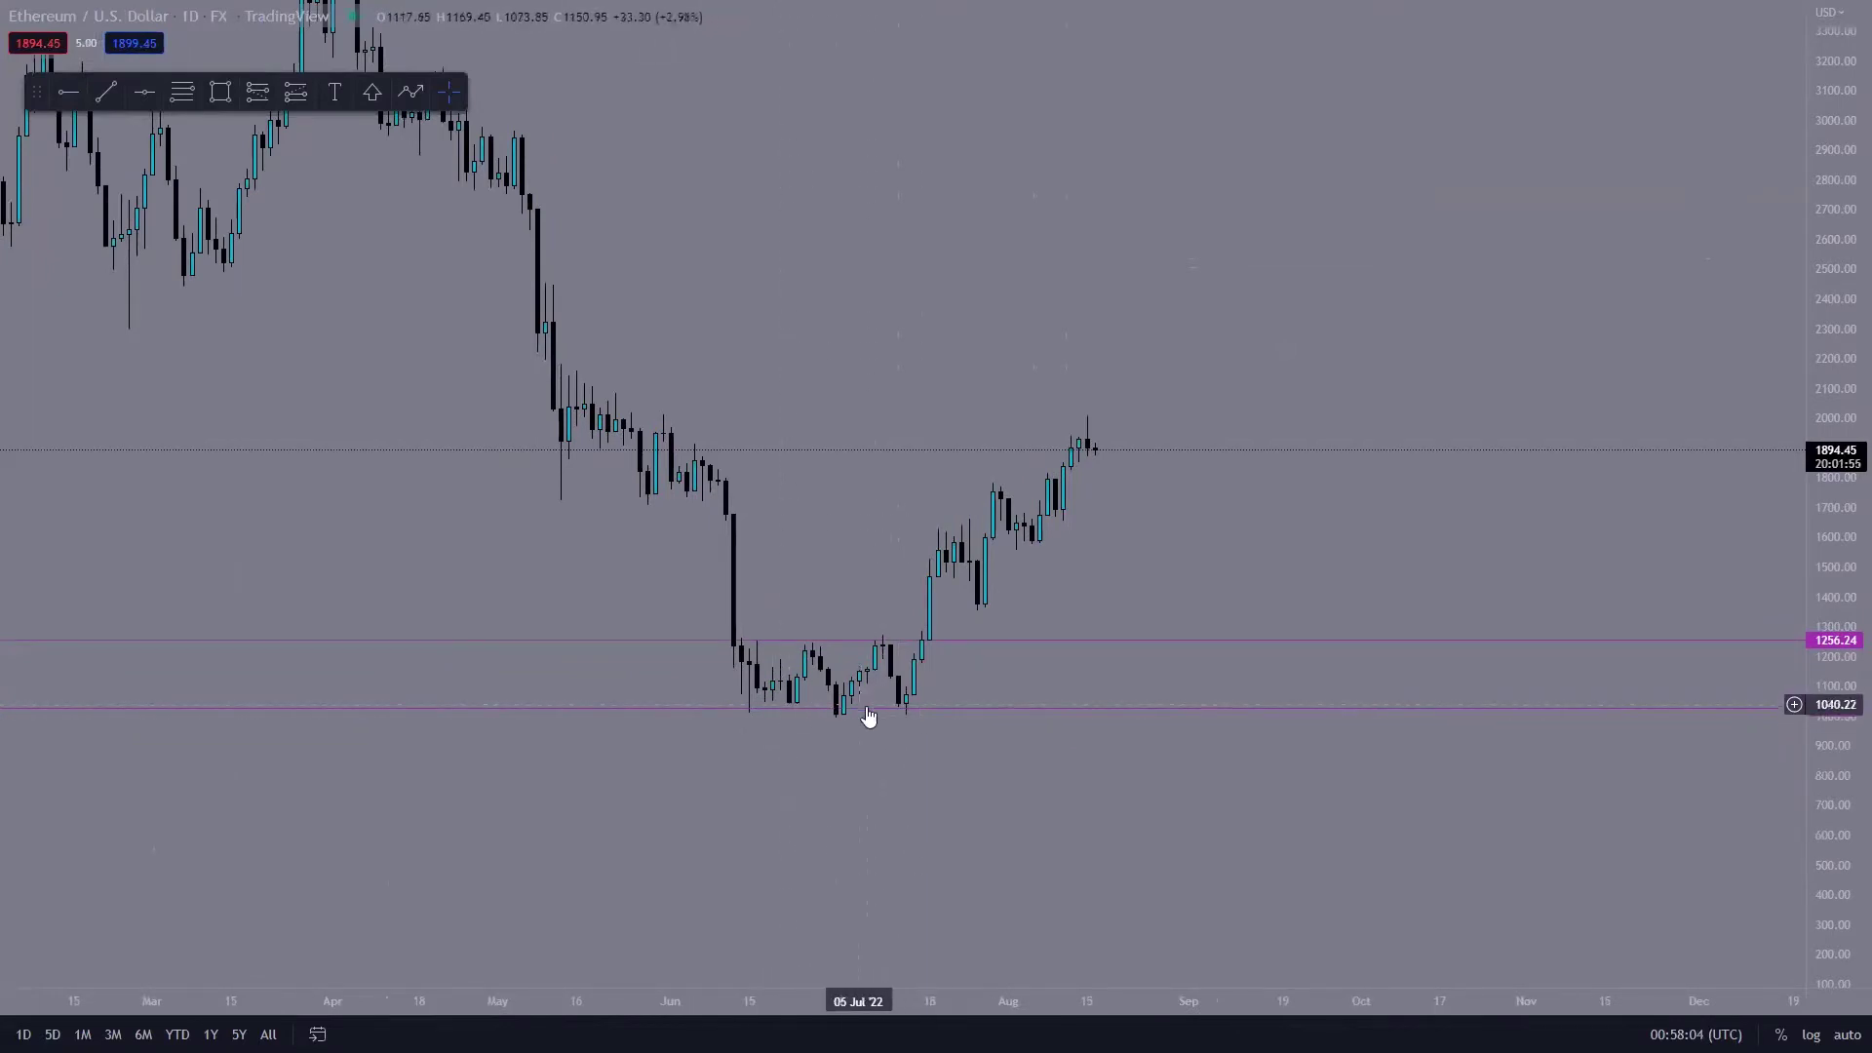
pyautogui.moveTo(866, 739); pyautogui.dragTo(952, 807)
pyautogui.moveTo(839, 807); pyautogui.dragTo(938, 801)
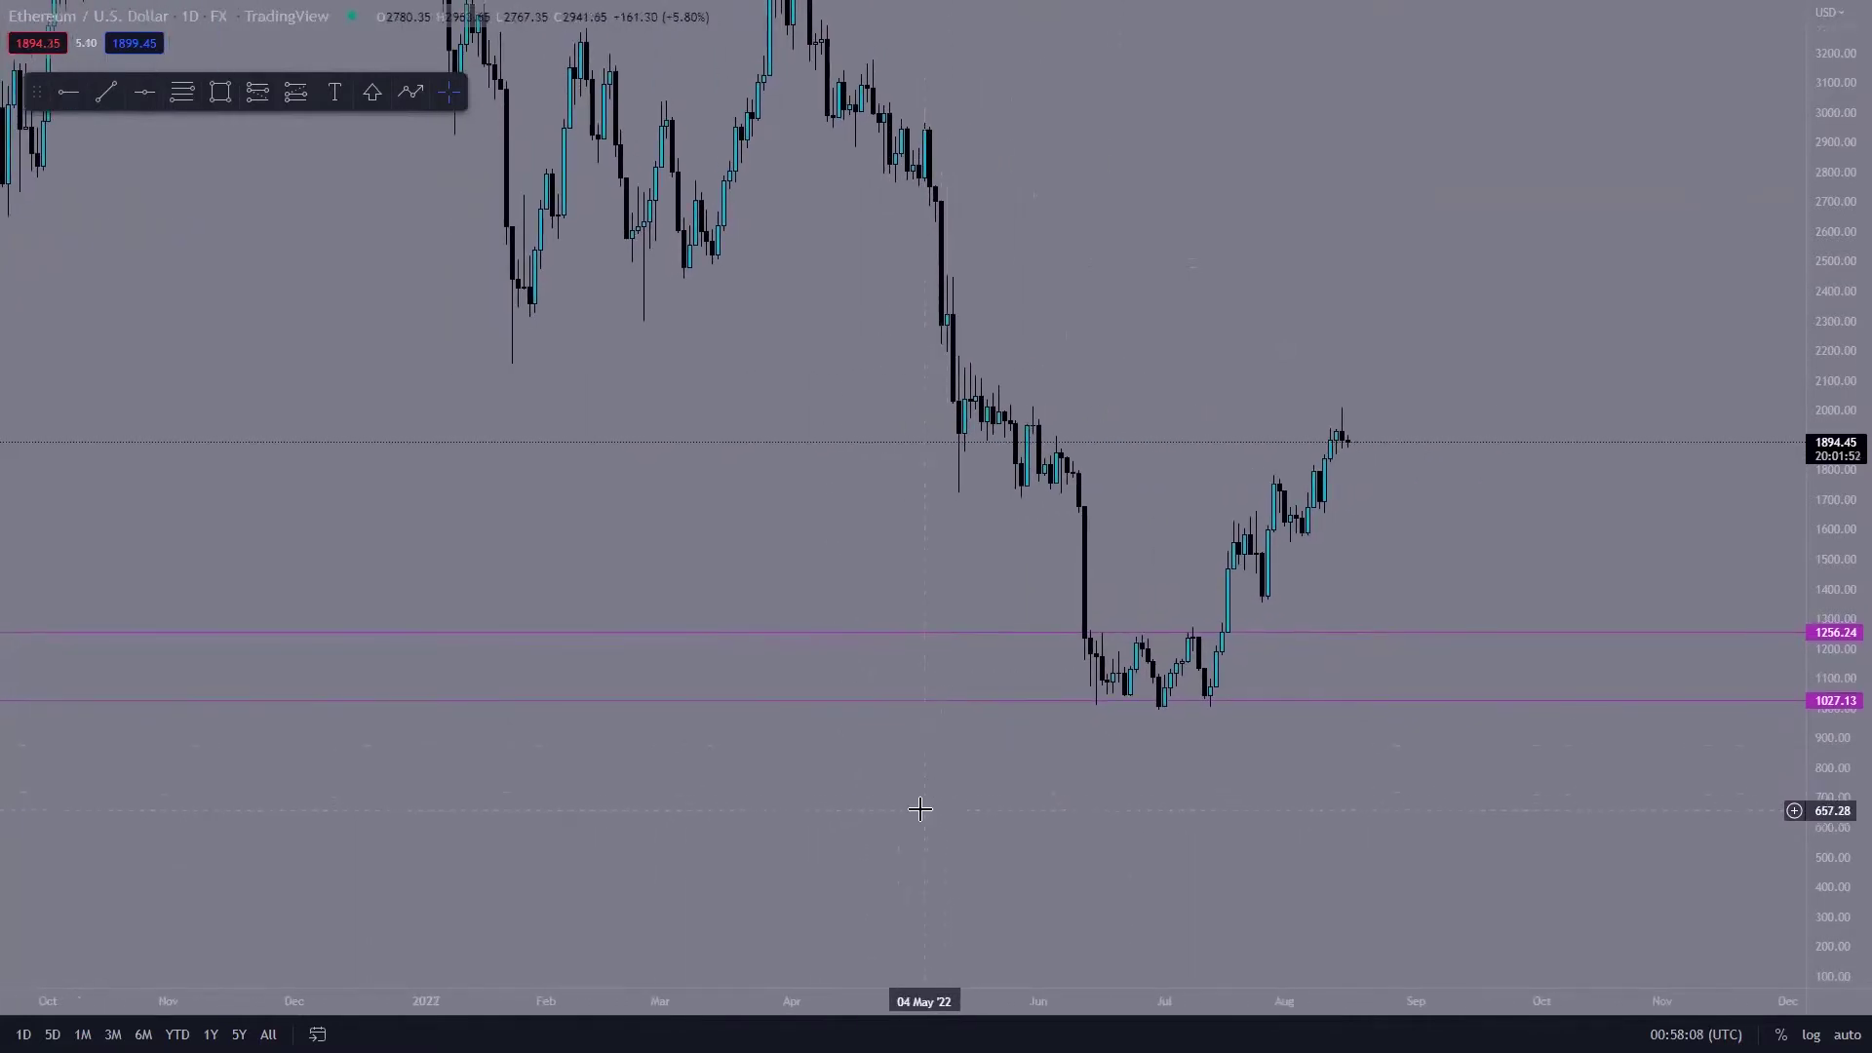
pyautogui.scroll(-3, 929, 811)
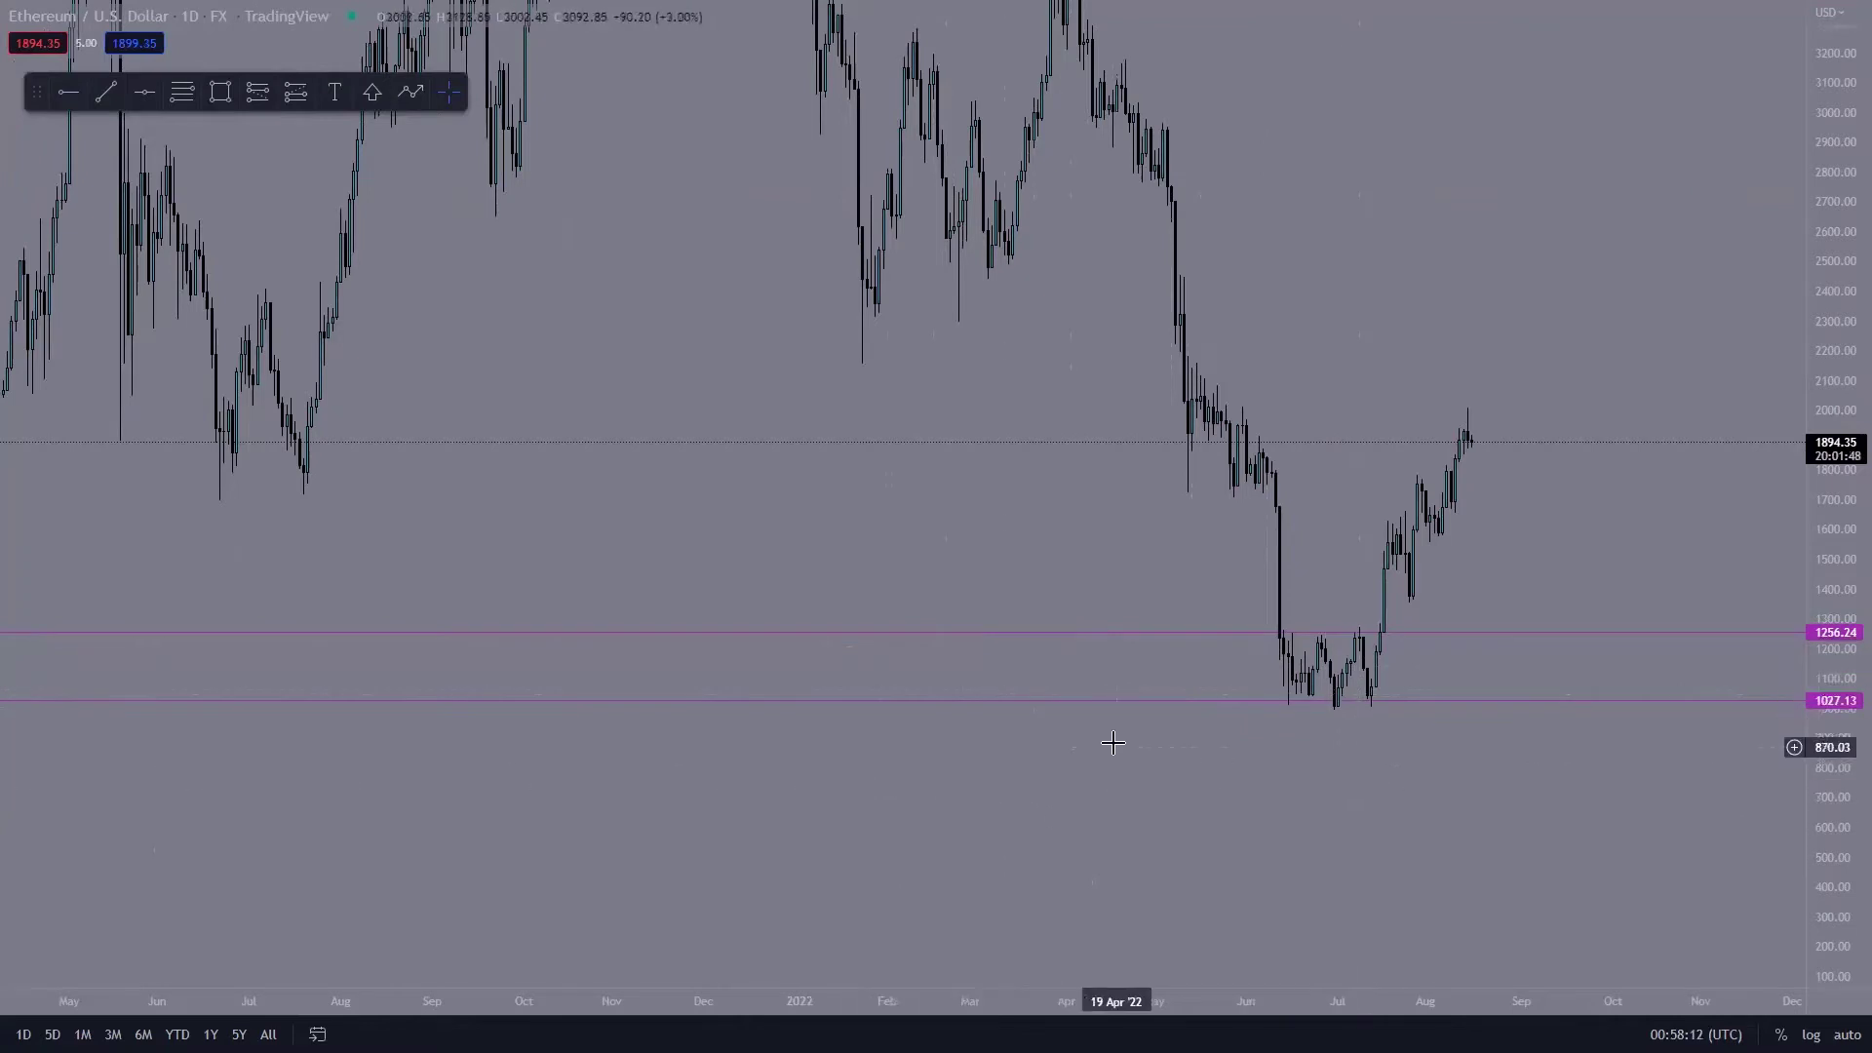
pyautogui.moveTo(1296, 785); pyautogui.dragTo(997, 781)
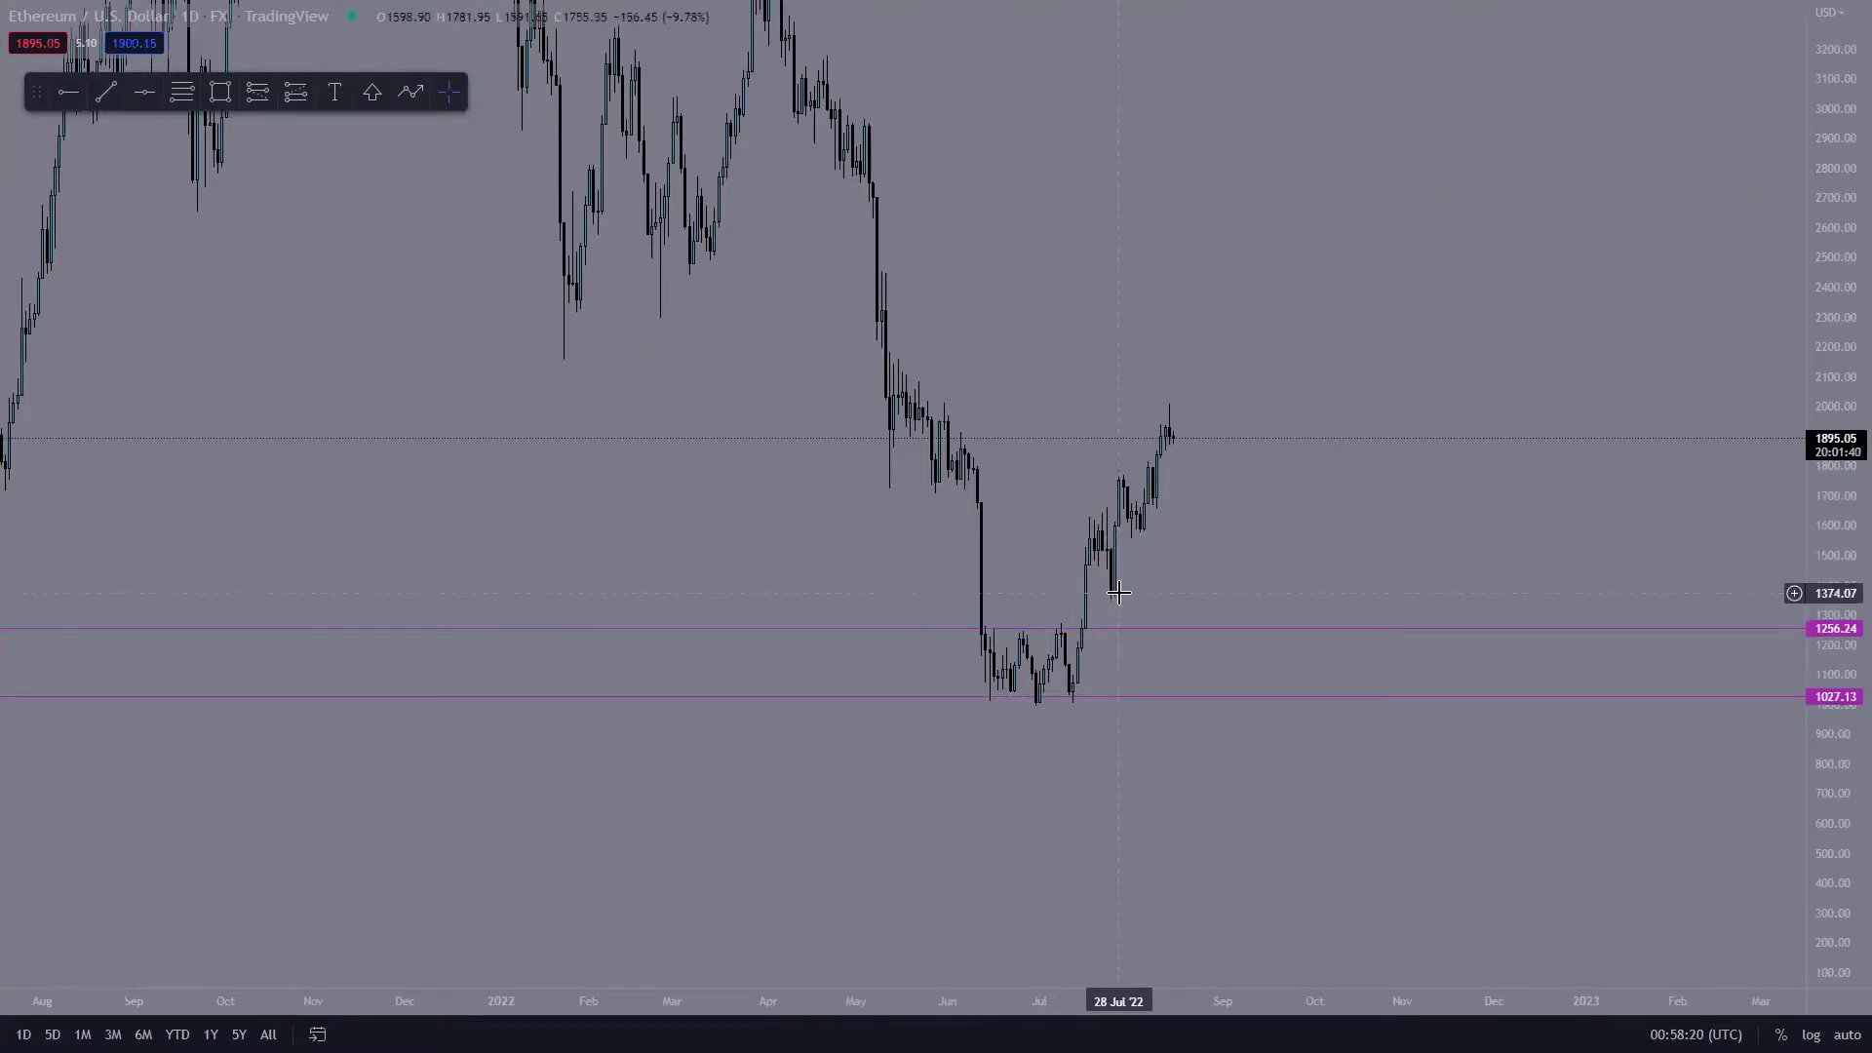
# Draw a horizontal ray at about 1354 from the February 2021 low, above the two existing rays.
pyautogui.scroll(-3, 1119, 604)
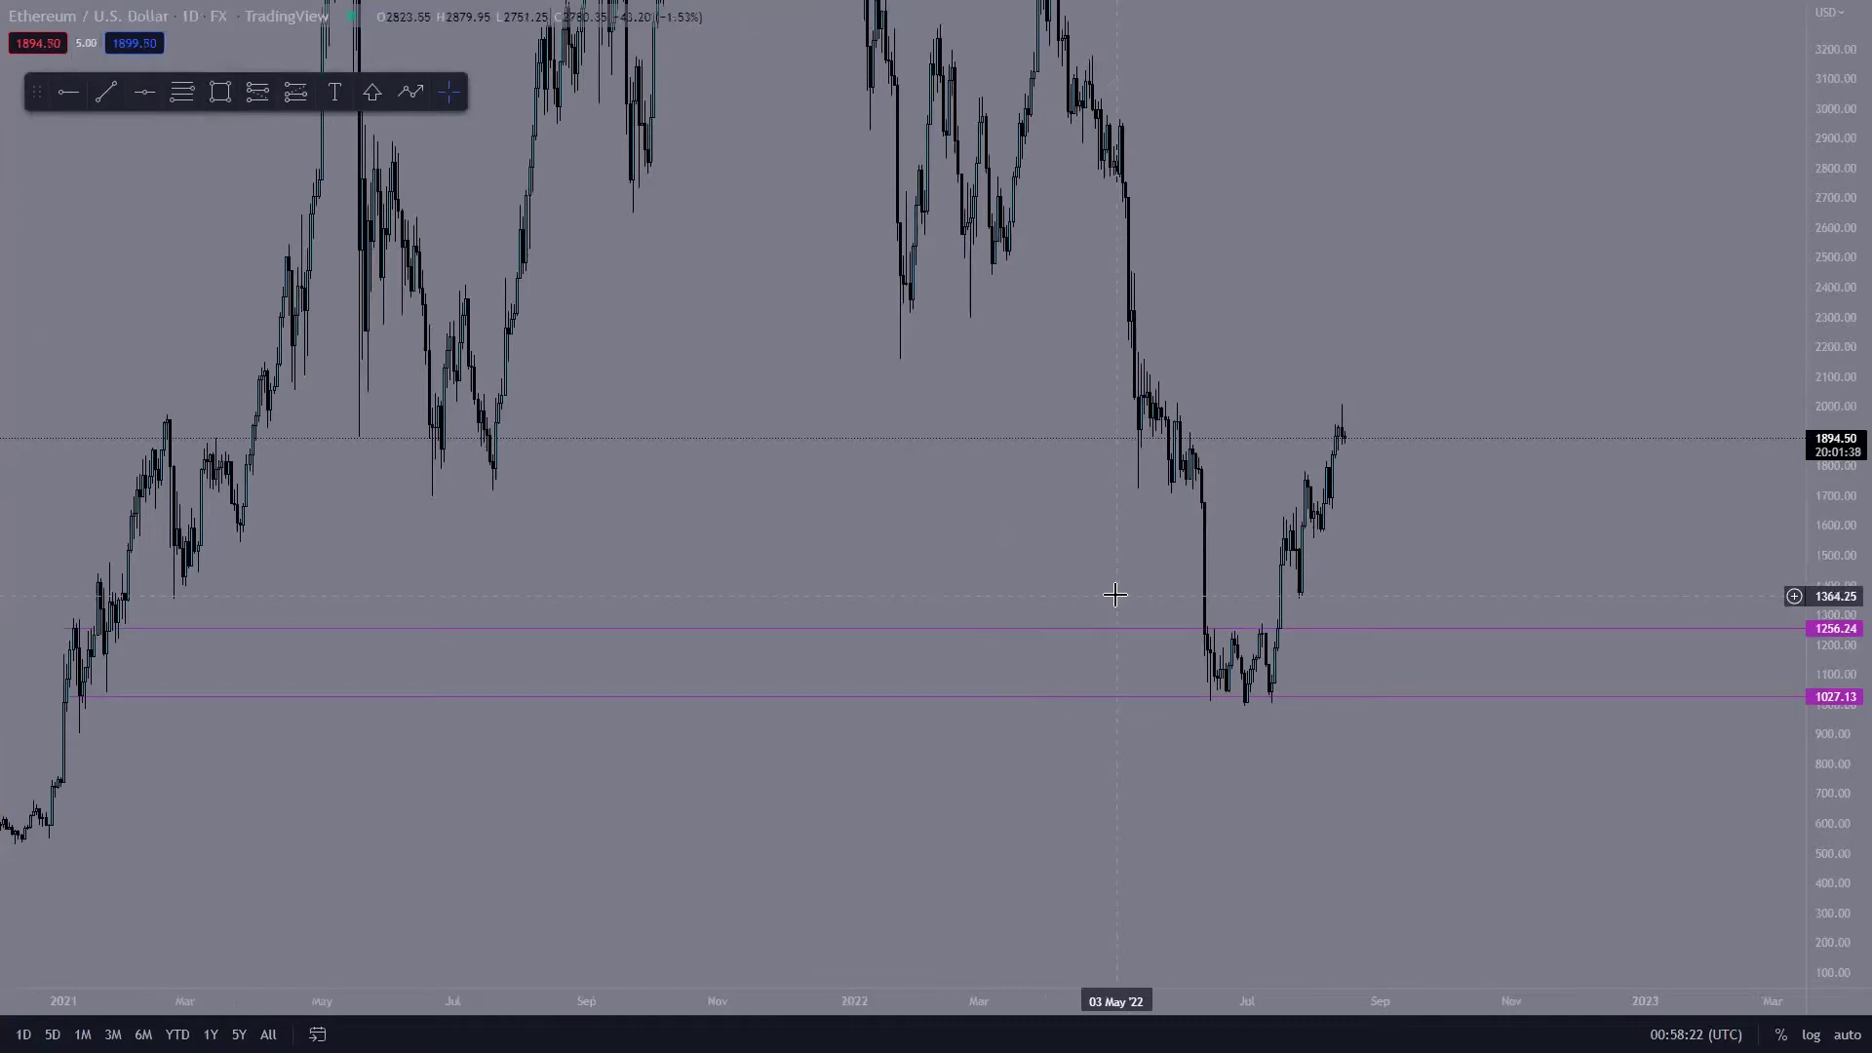
pyautogui.click(68, 97)
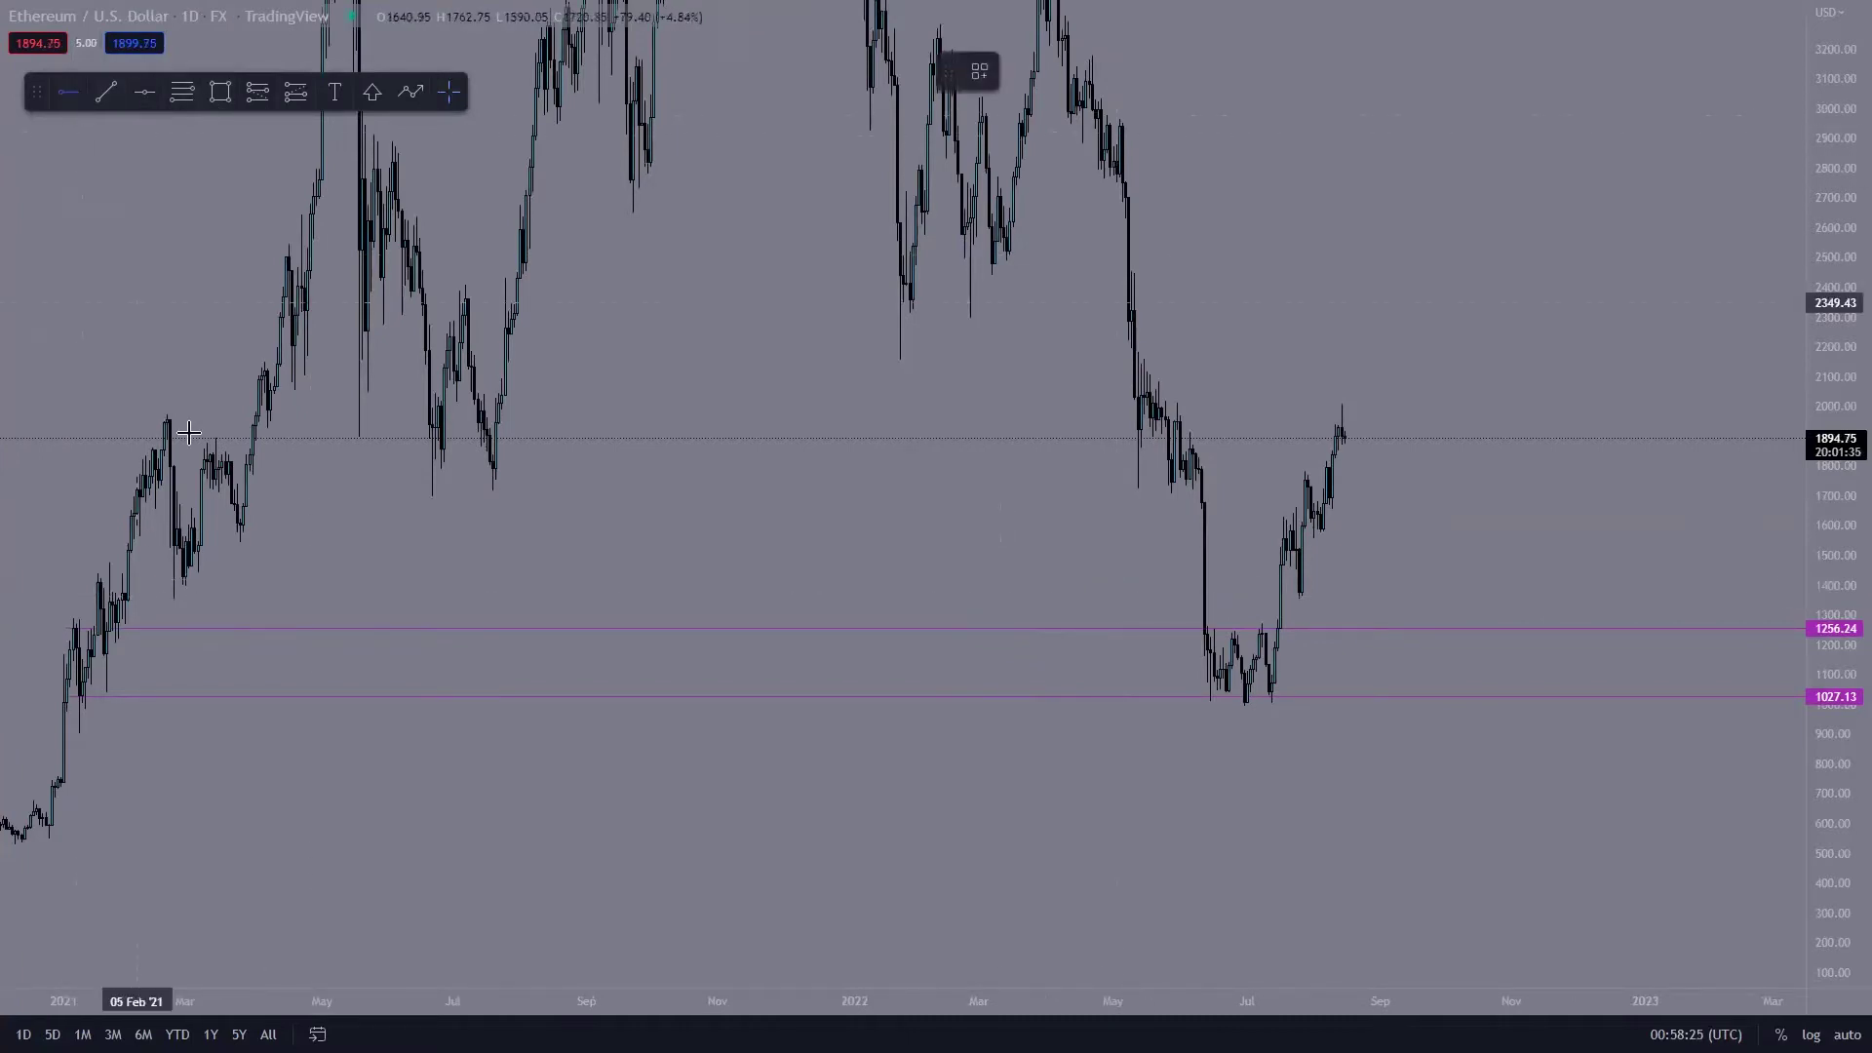
pyautogui.click(156, 599)
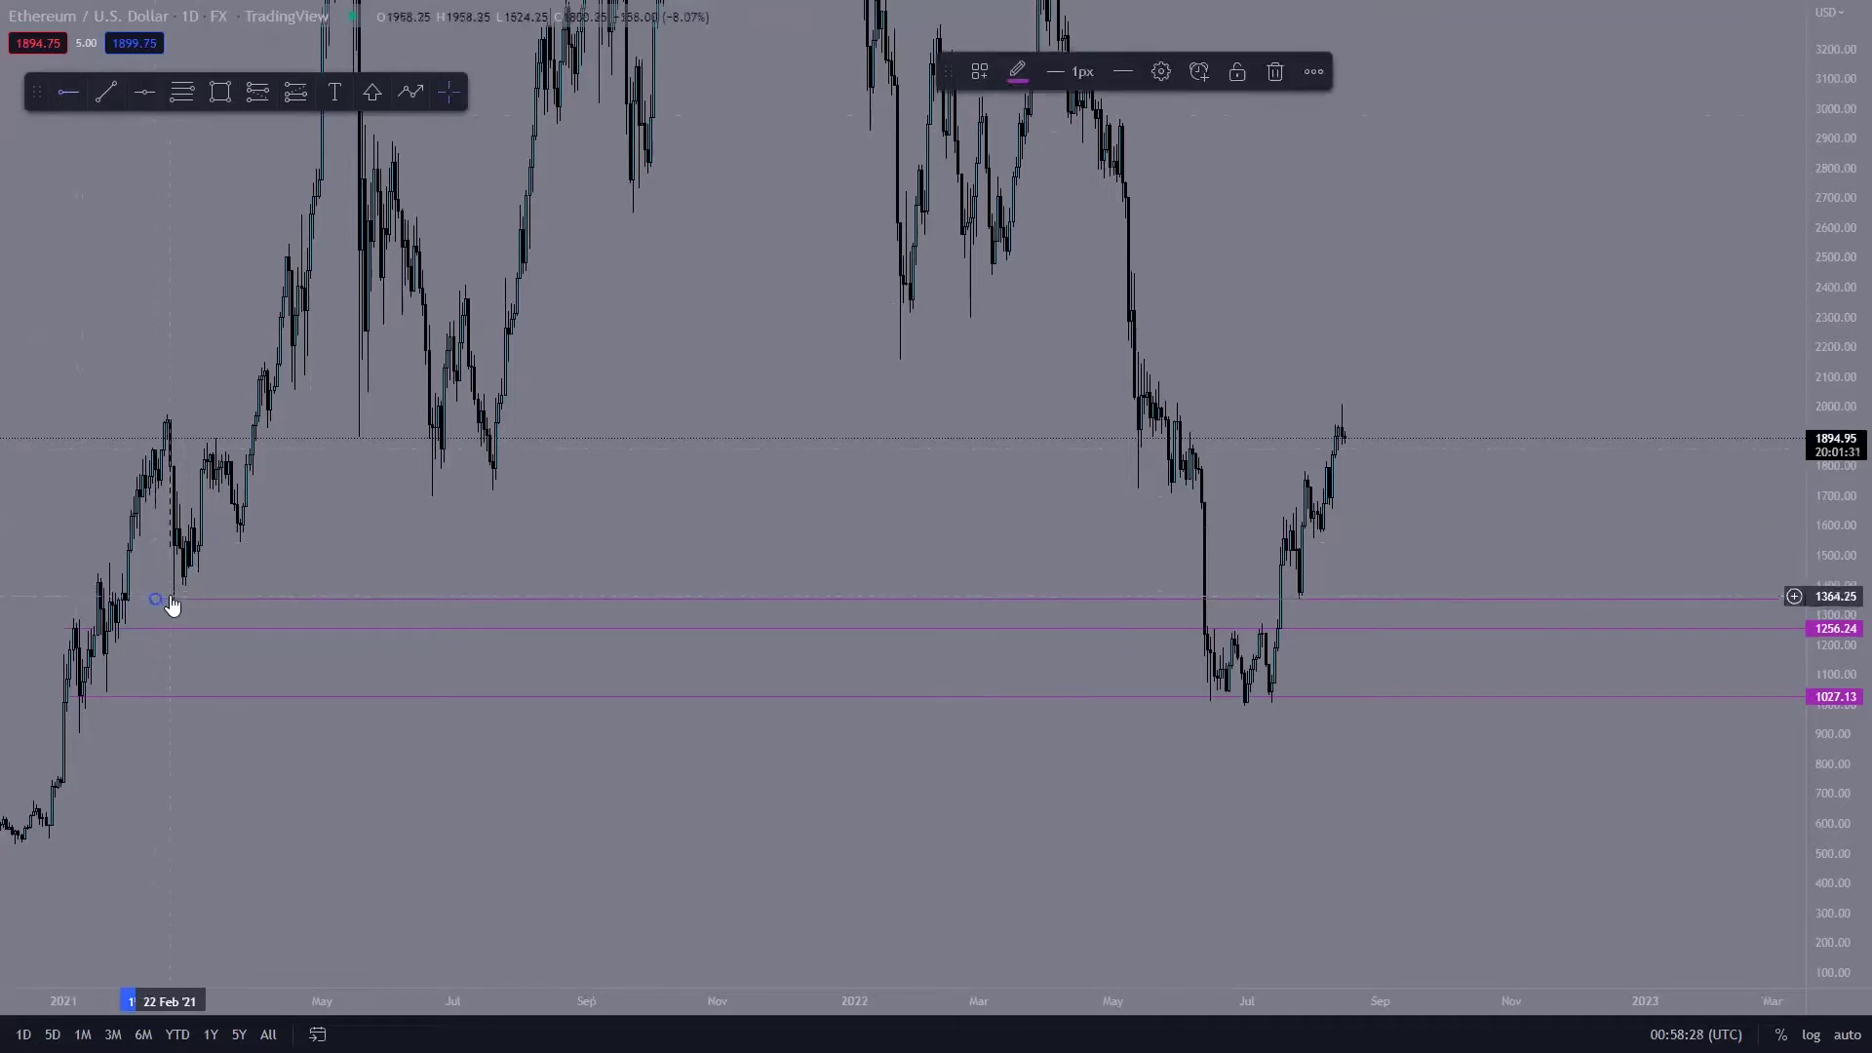
# Draw two horizontal rays from late March 2021 above the current price, at about 2124 and 1986.
pyautogui.moveTo(246, 317); pyautogui.dragTo(271, 528)
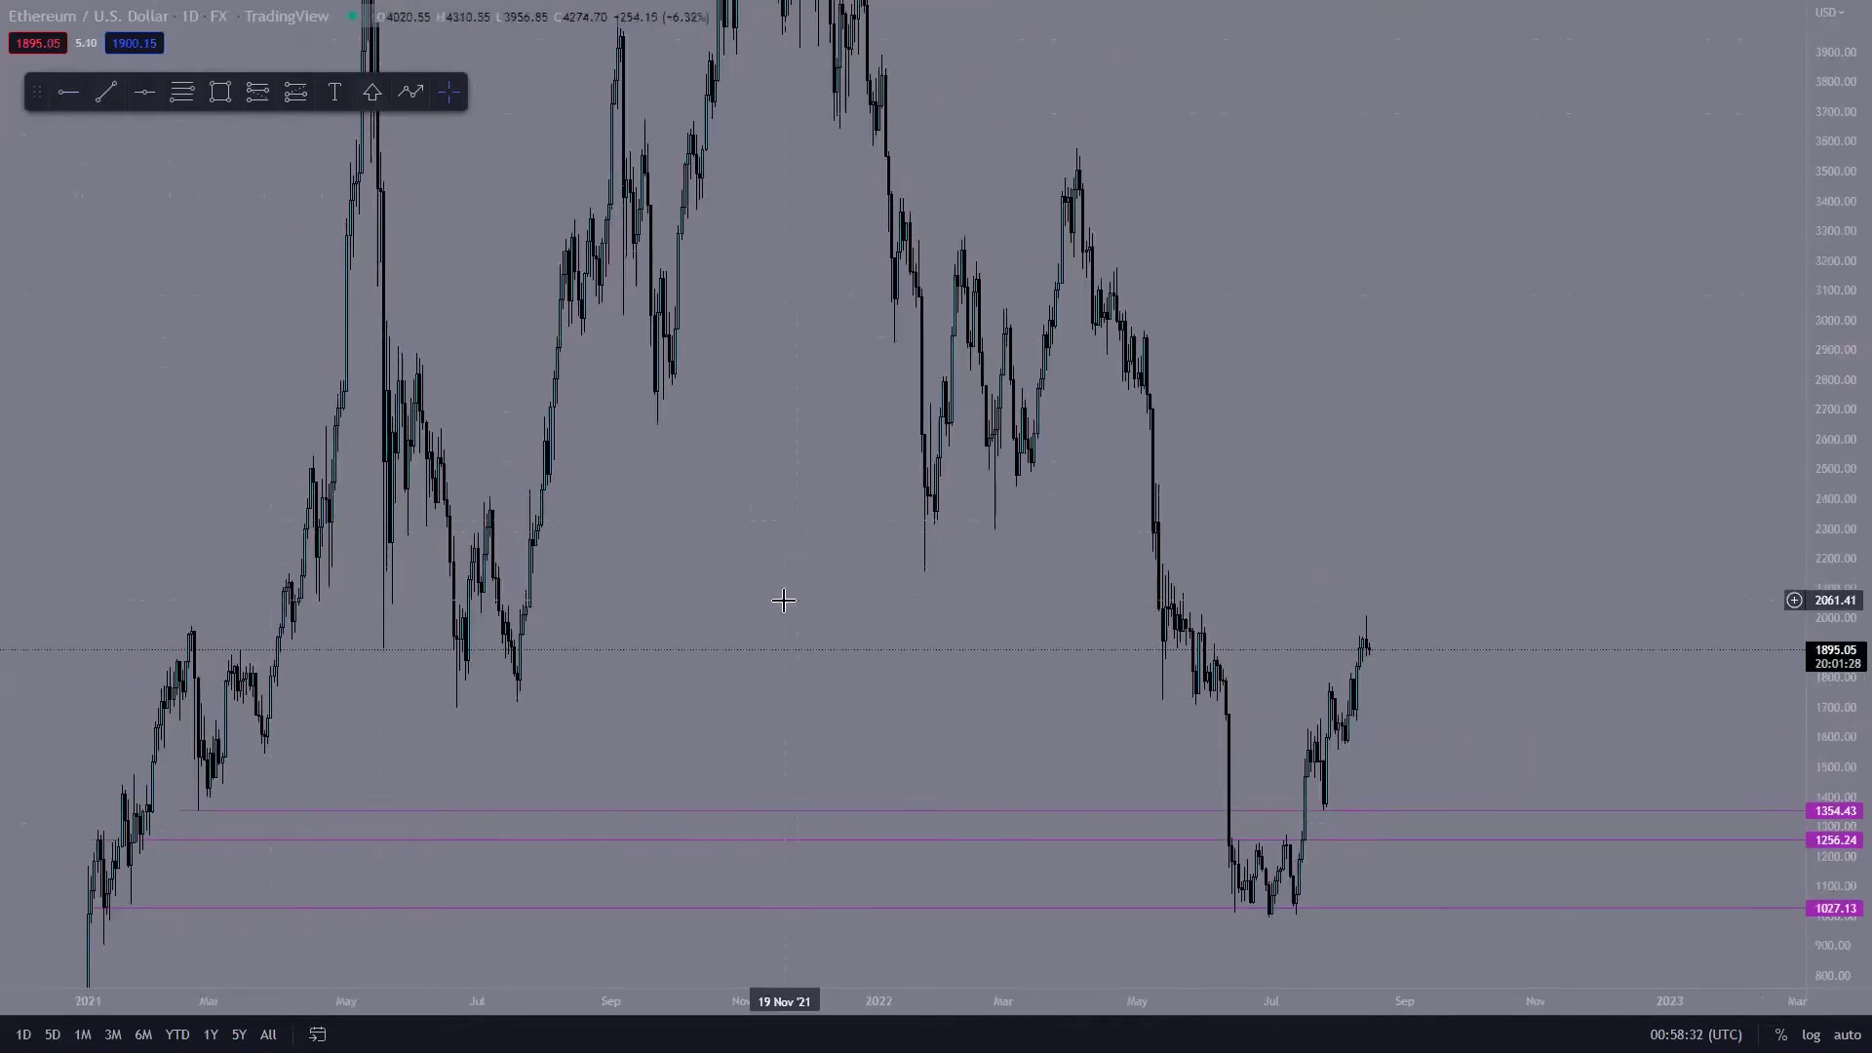
pyautogui.moveTo(785, 585); pyautogui.dragTo(588, 360)
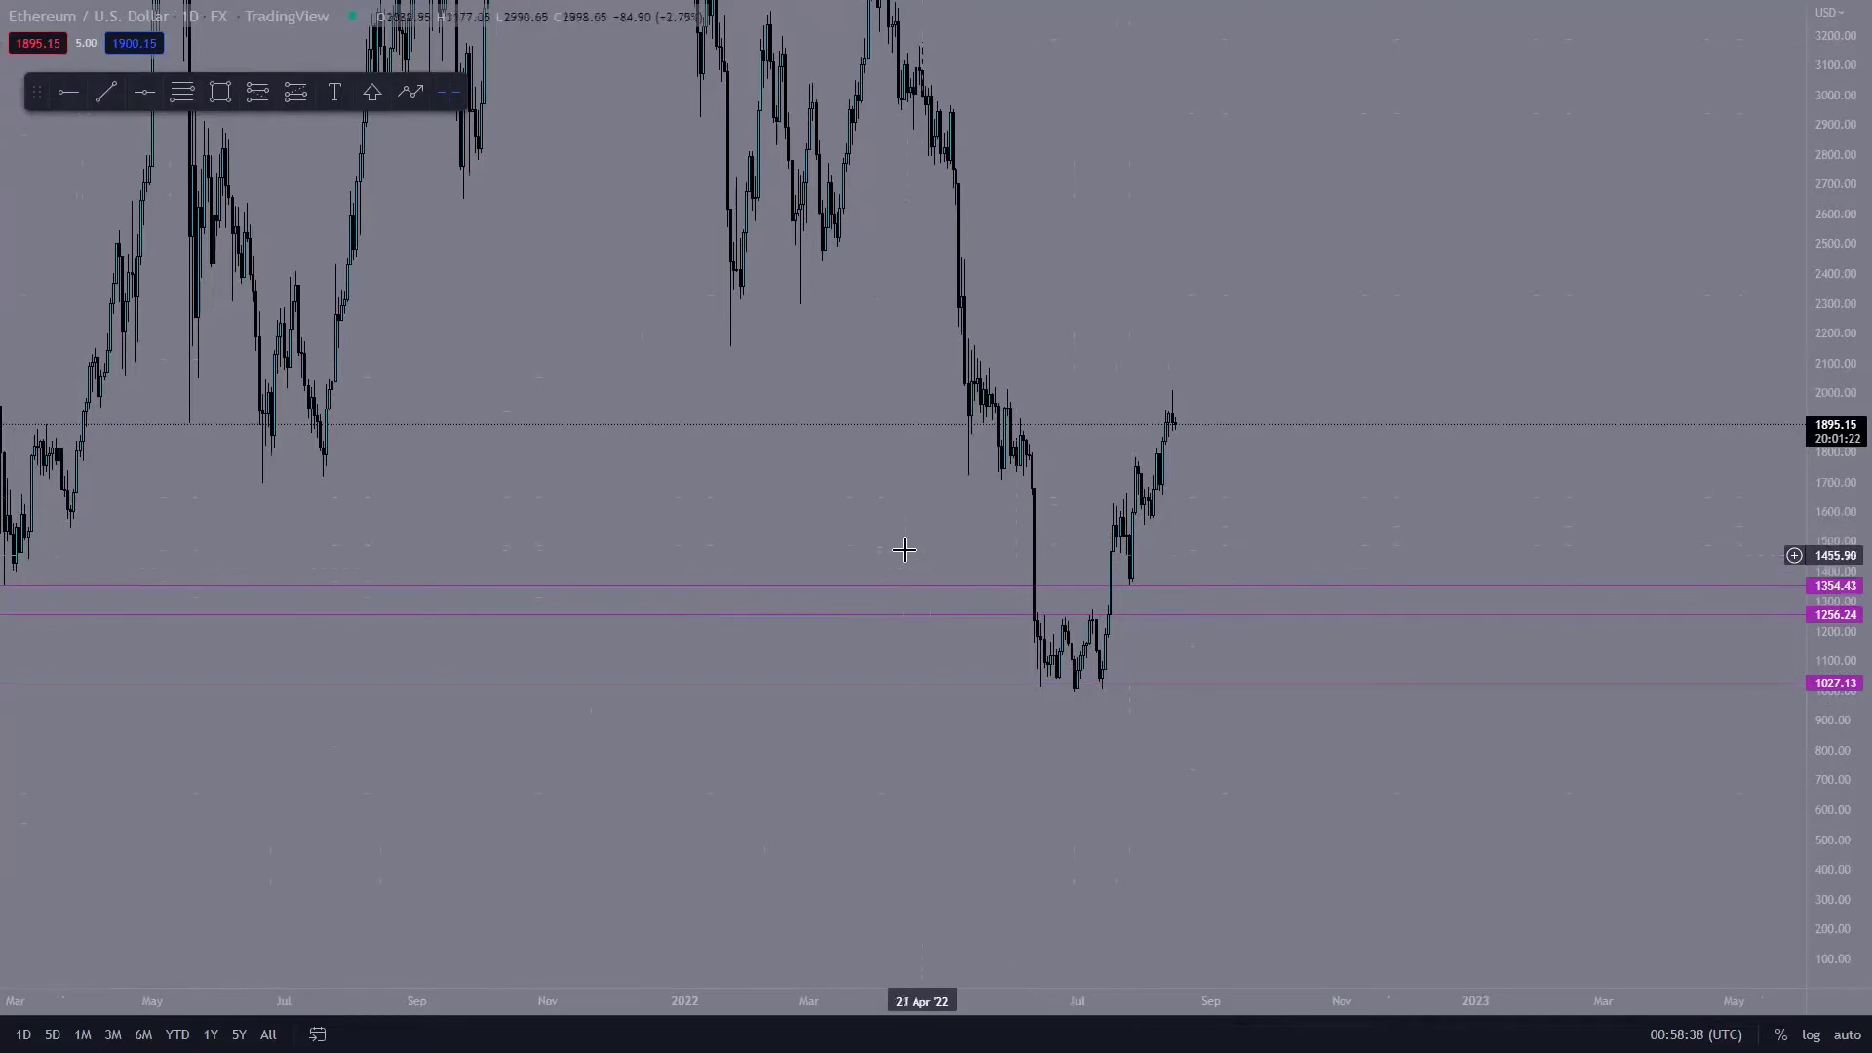
pyautogui.moveTo(832, 552); pyautogui.dragTo(1024, 582)
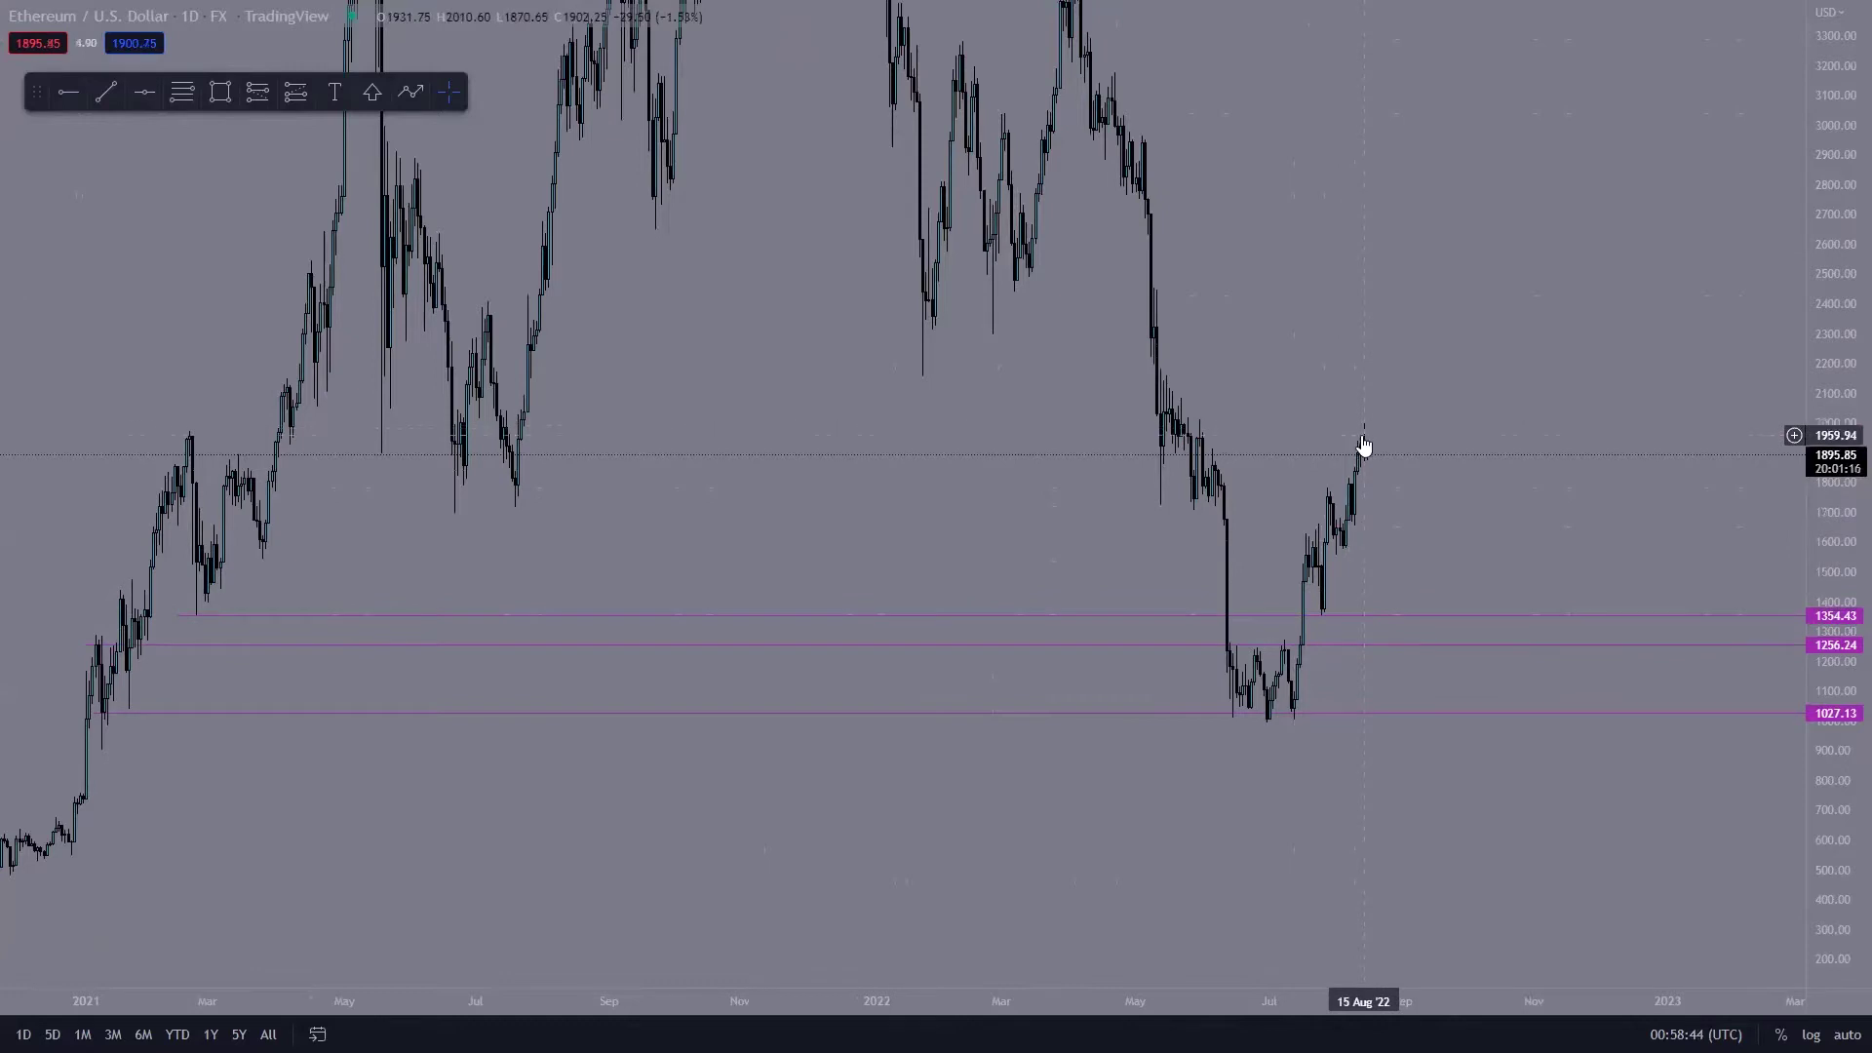
pyautogui.moveTo(513, 547); pyautogui.dragTo(711, 589)
pyautogui.scroll(1, 712, 600)
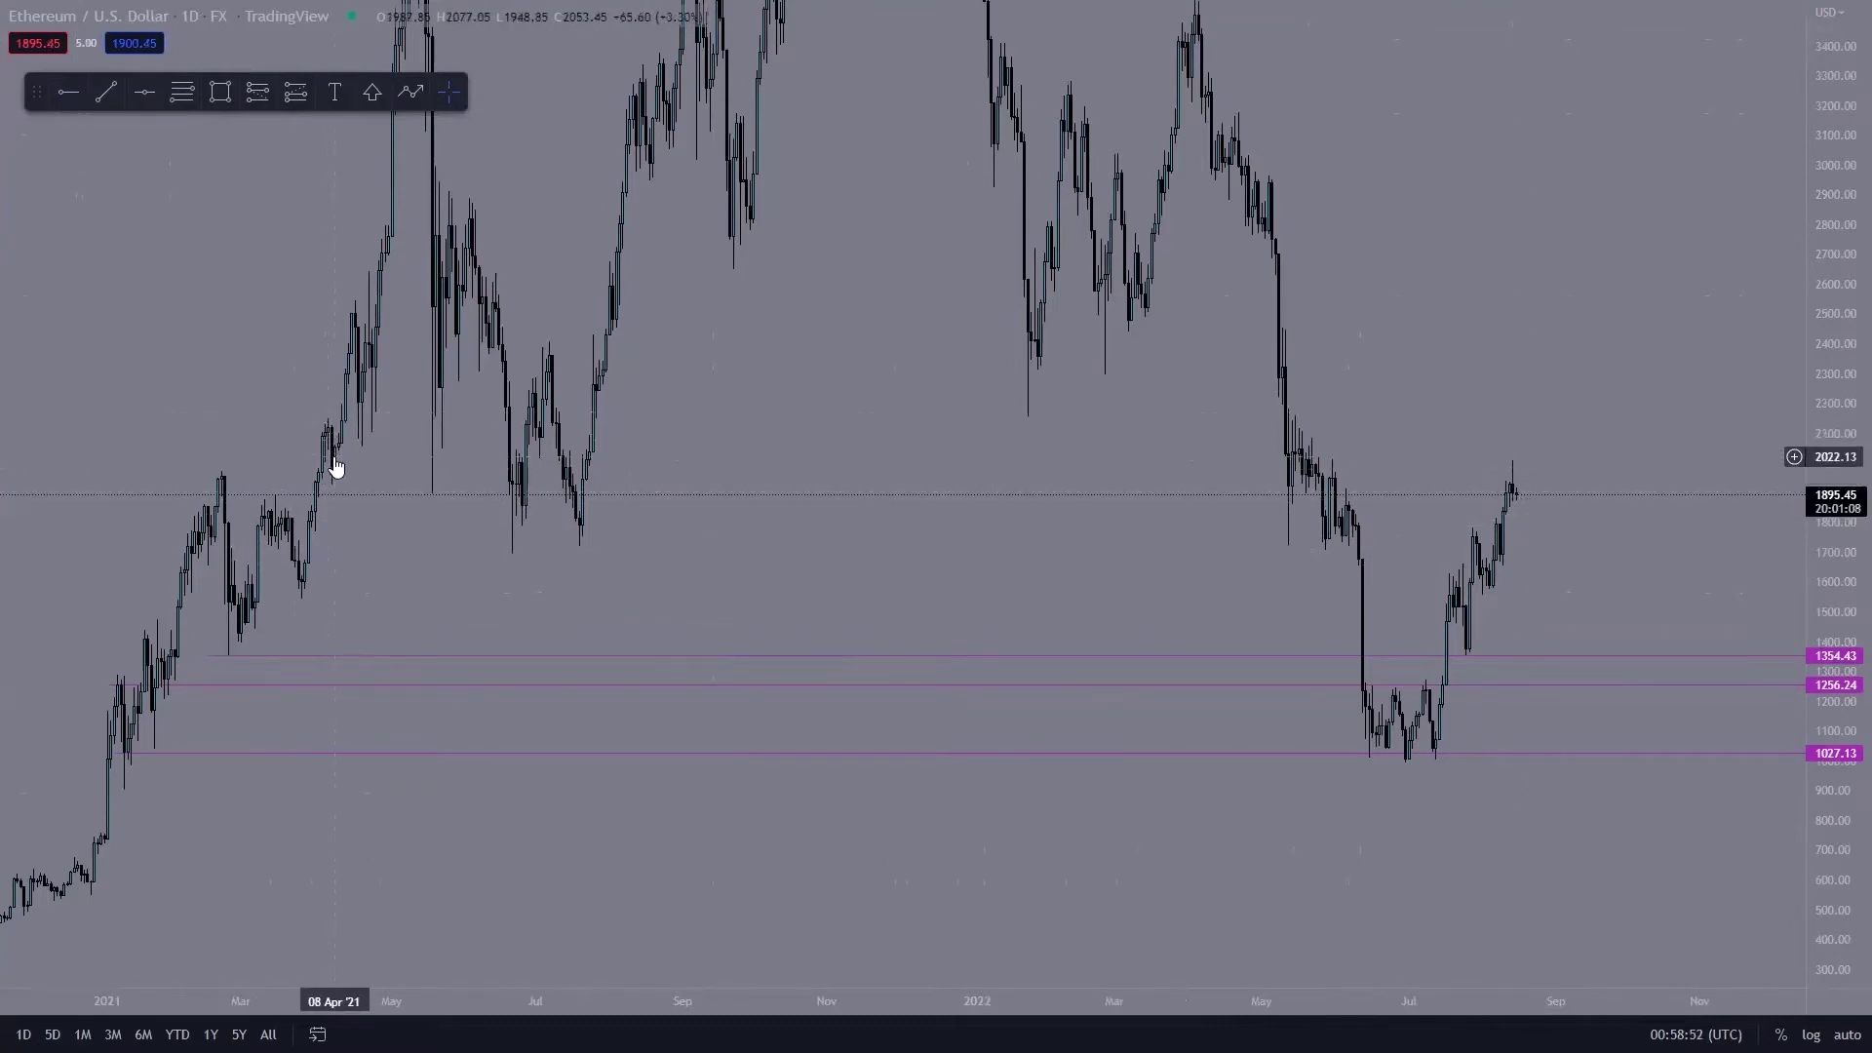
pyautogui.click(68, 91)
pyautogui.click(301, 425)
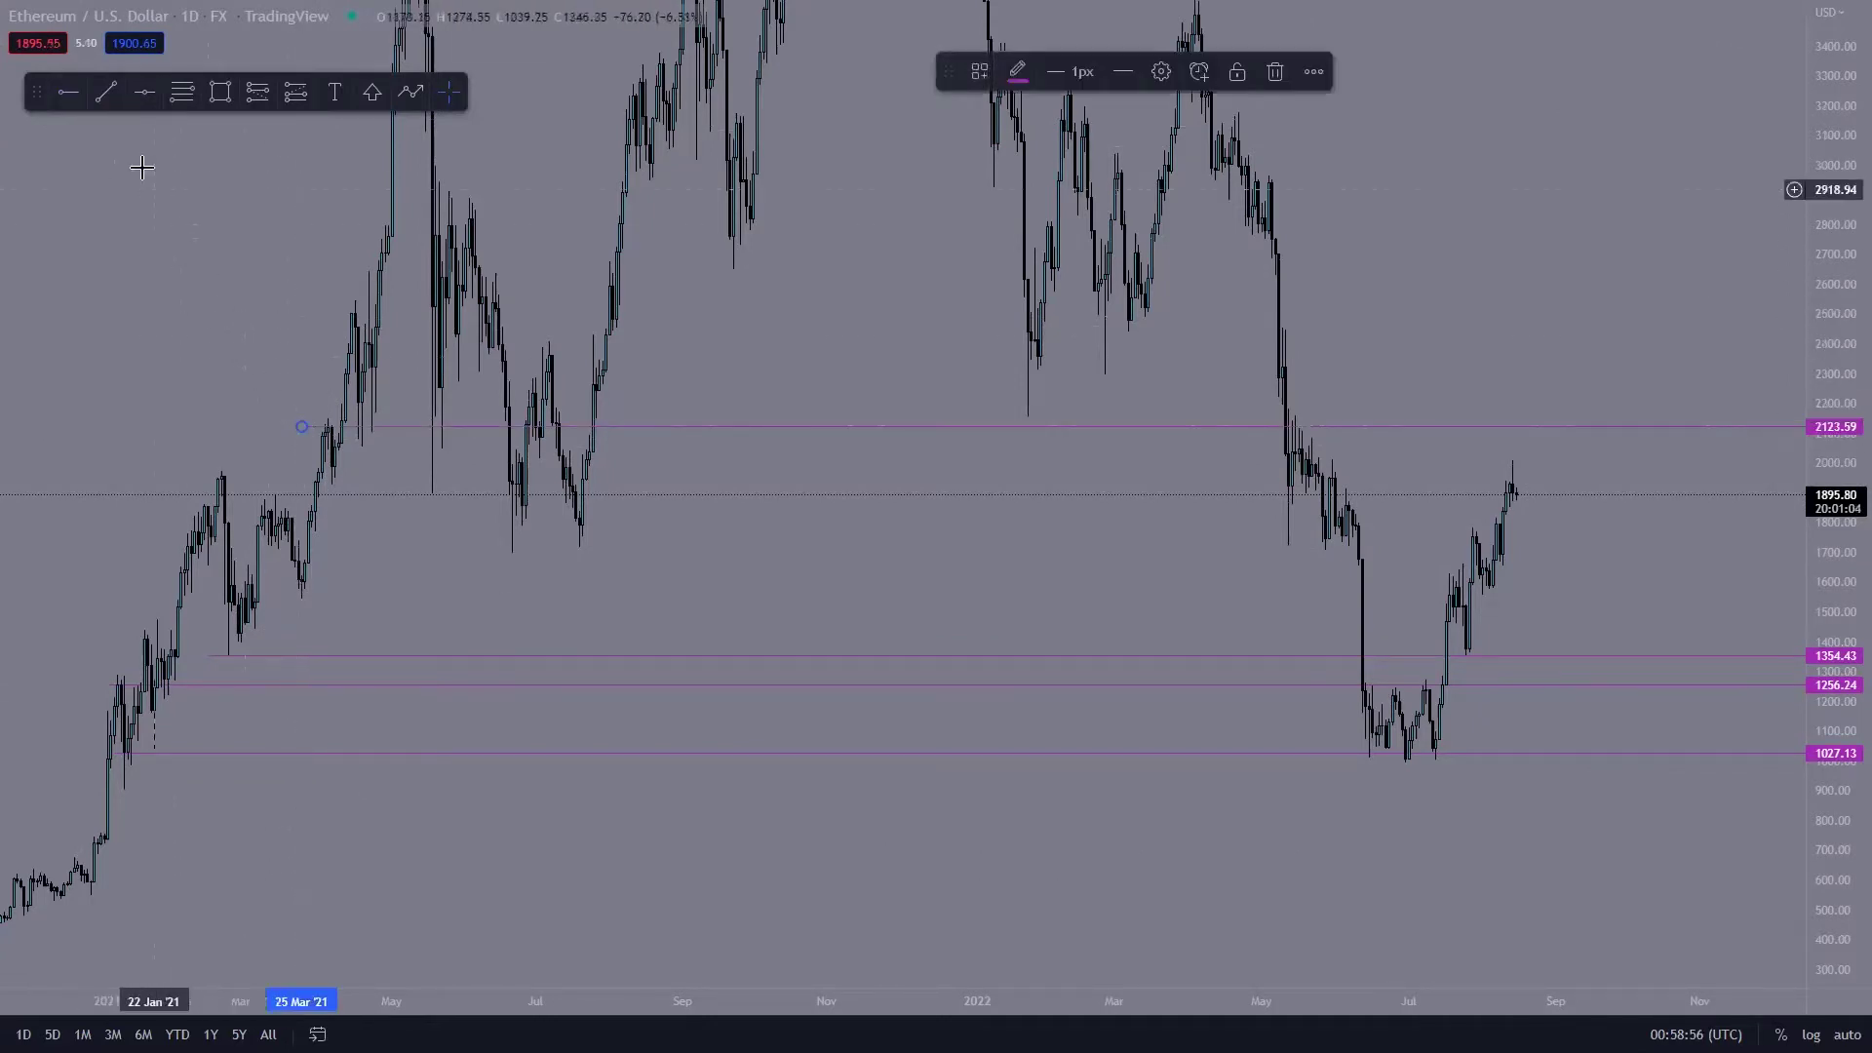
pyautogui.click(70, 93)
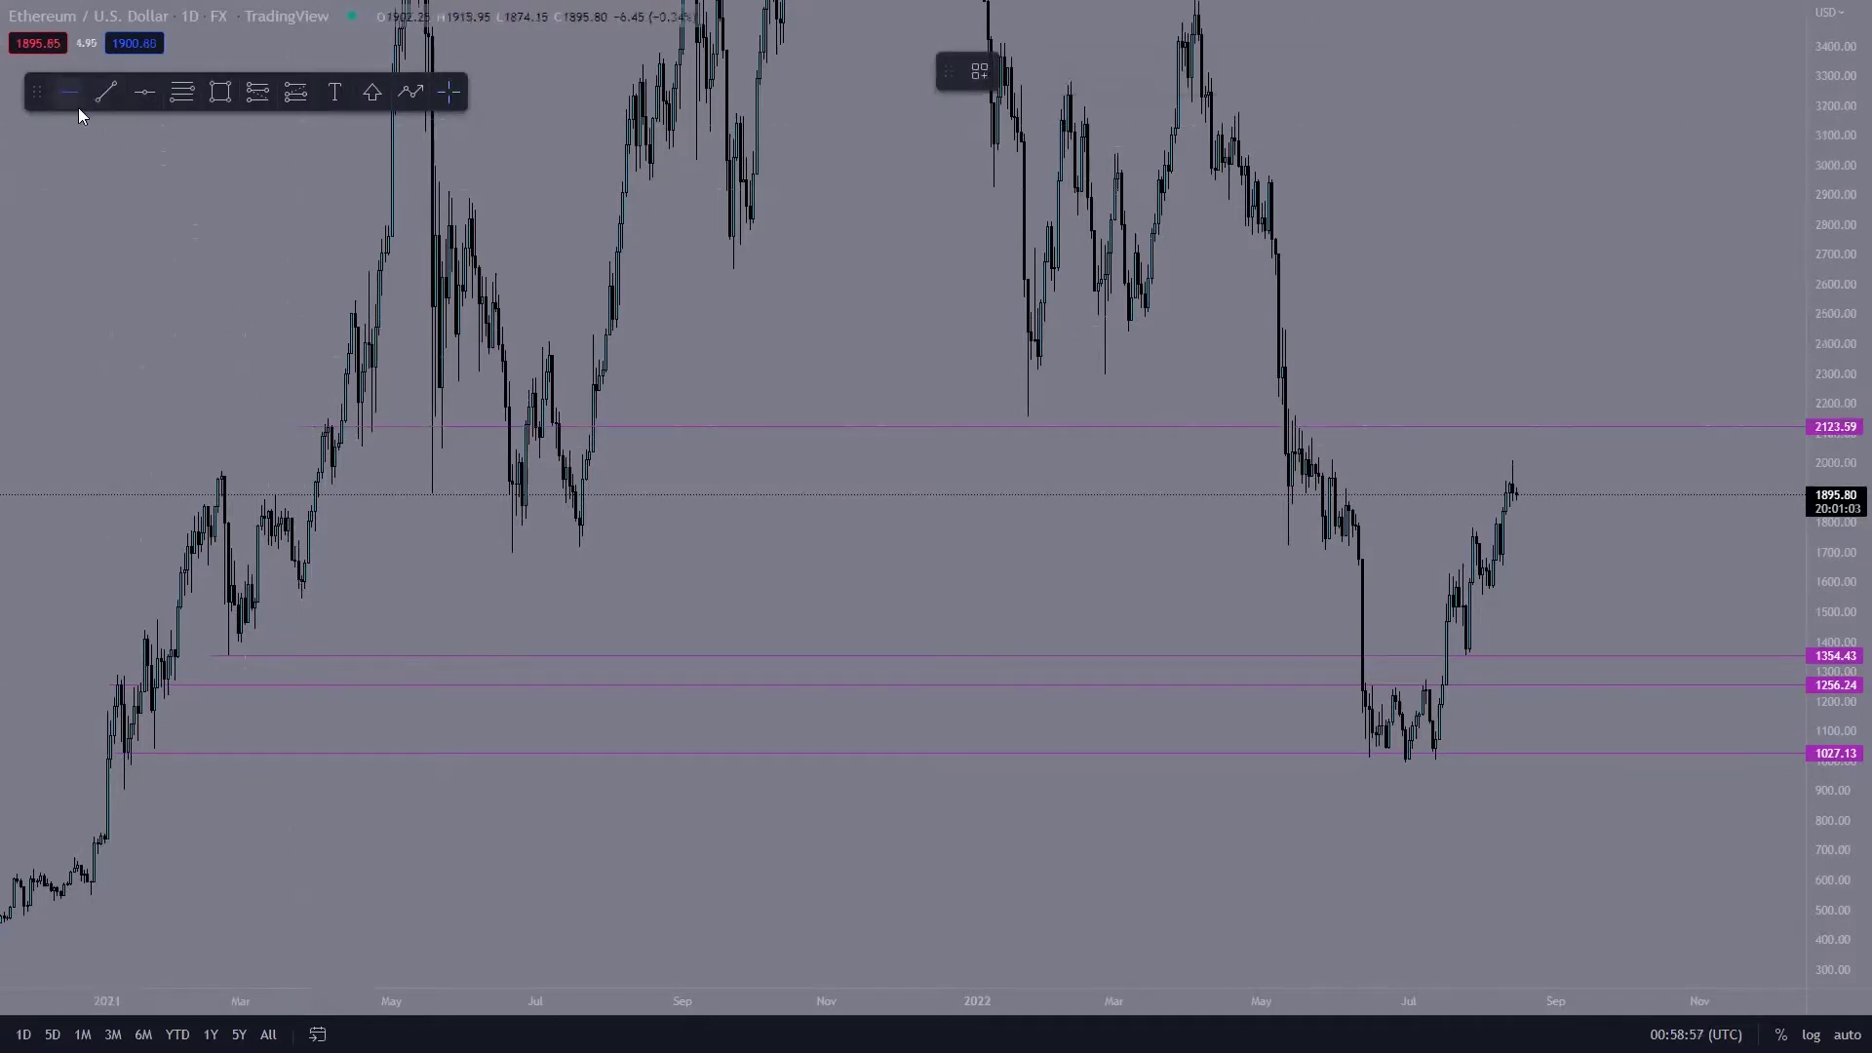
pyautogui.click(302, 466)
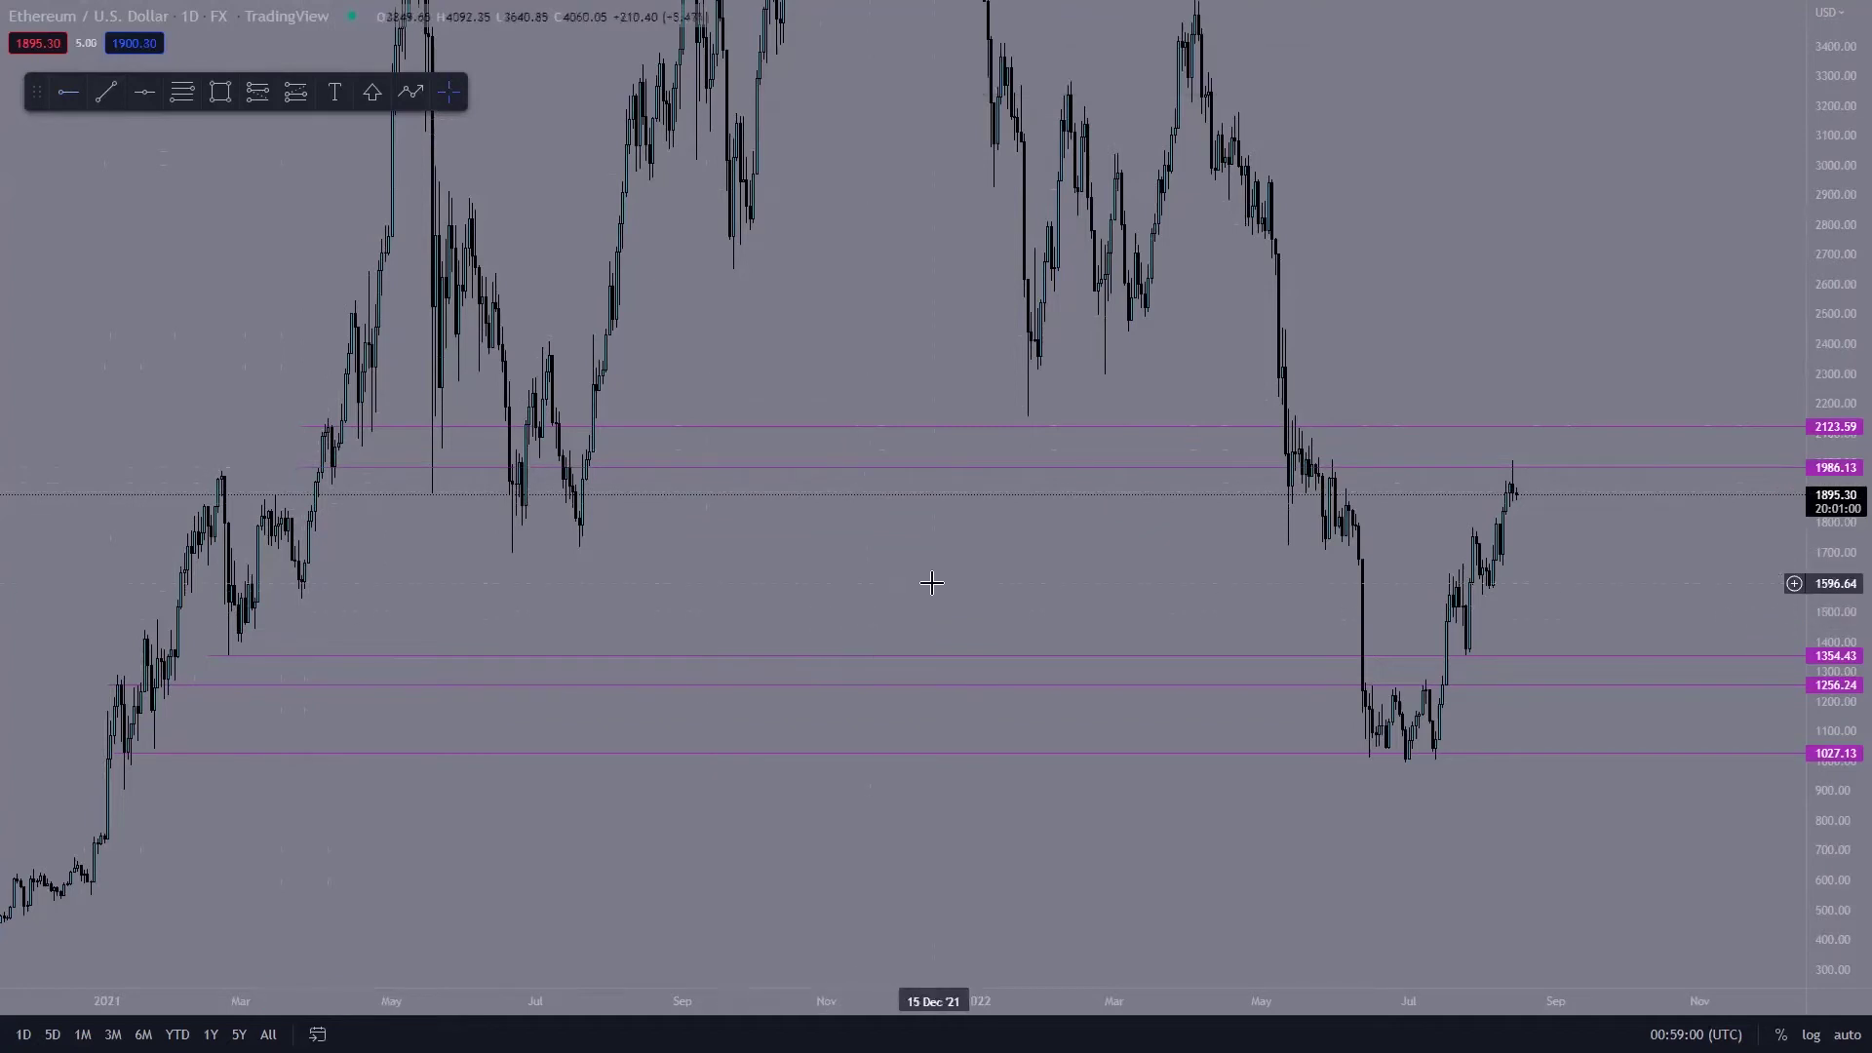
# Examine the August 2022 price against the five horizontal rays and the full 2021–2022 price range.
pyautogui.moveTo(927, 577); pyautogui.dragTo(653, 593)
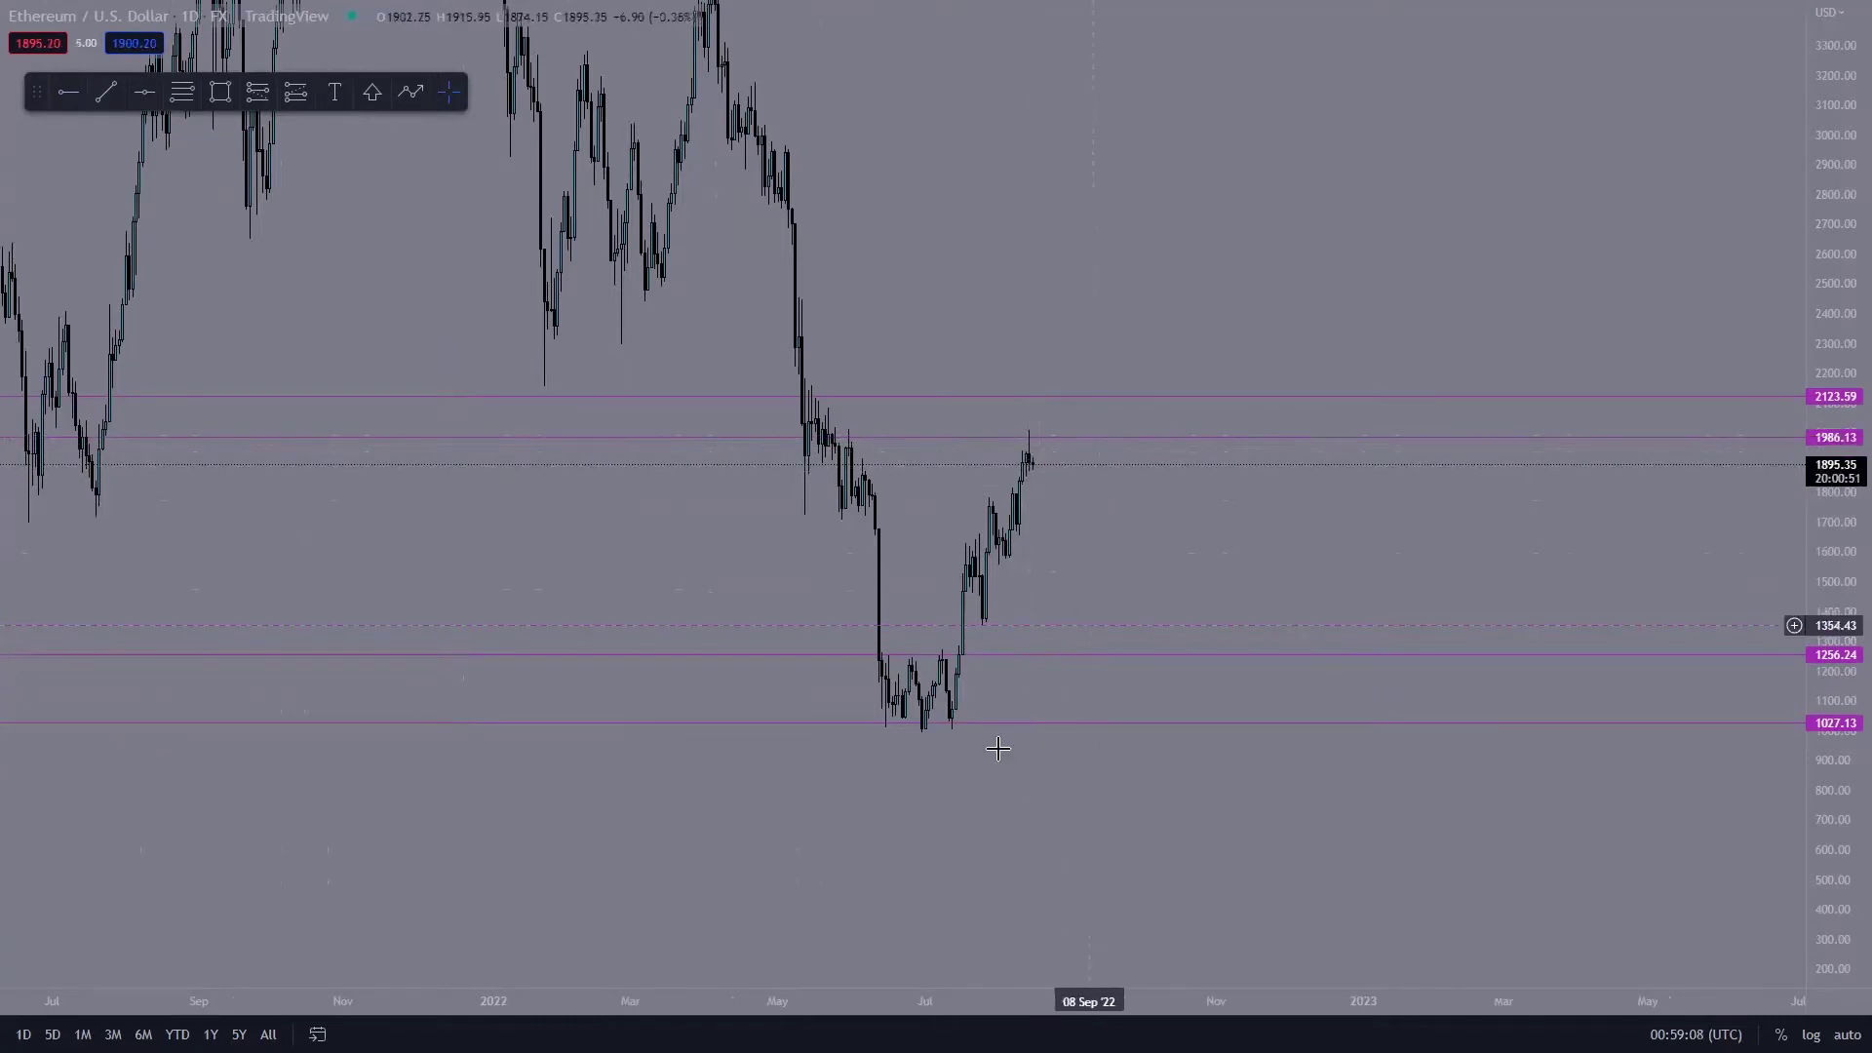
pyautogui.scroll(2, 844, 761)
pyautogui.scroll(3, 844, 760)
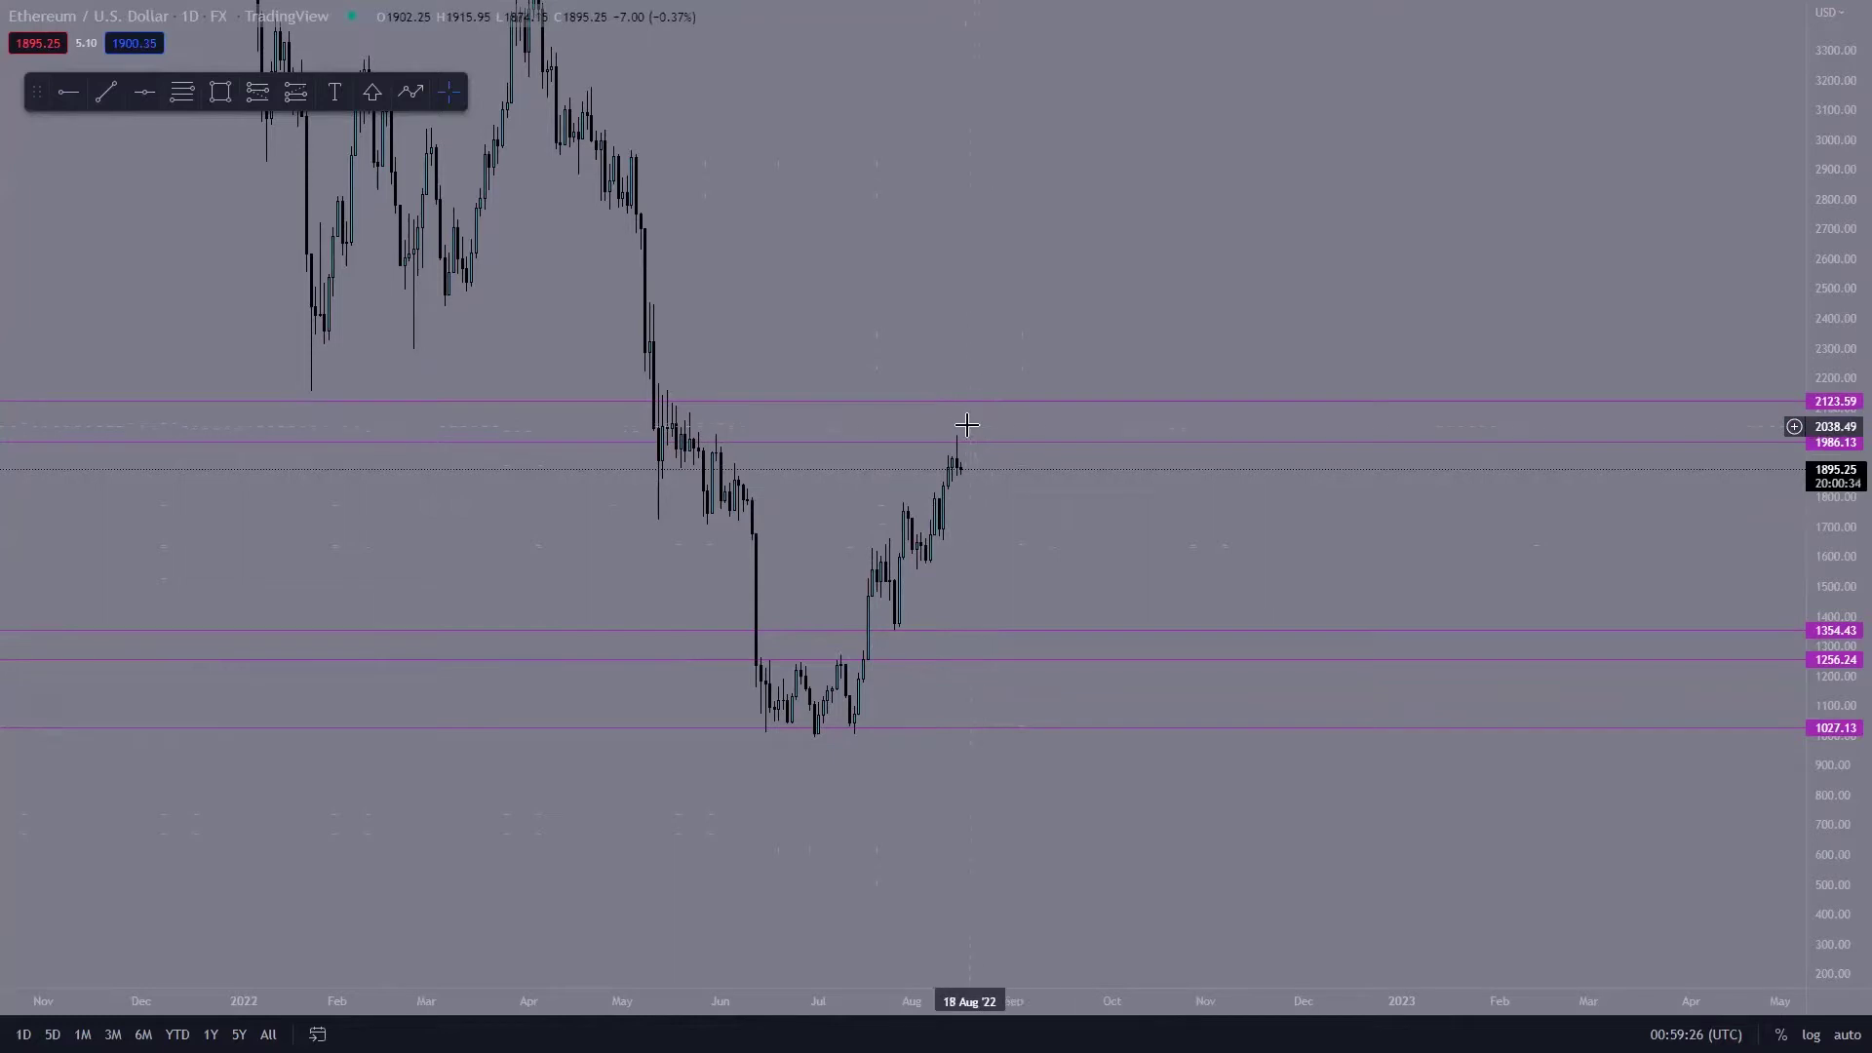
pyautogui.scroll(-2, 682, 594)
pyautogui.moveTo(1404, 297); pyautogui.dragTo(1655, 285)
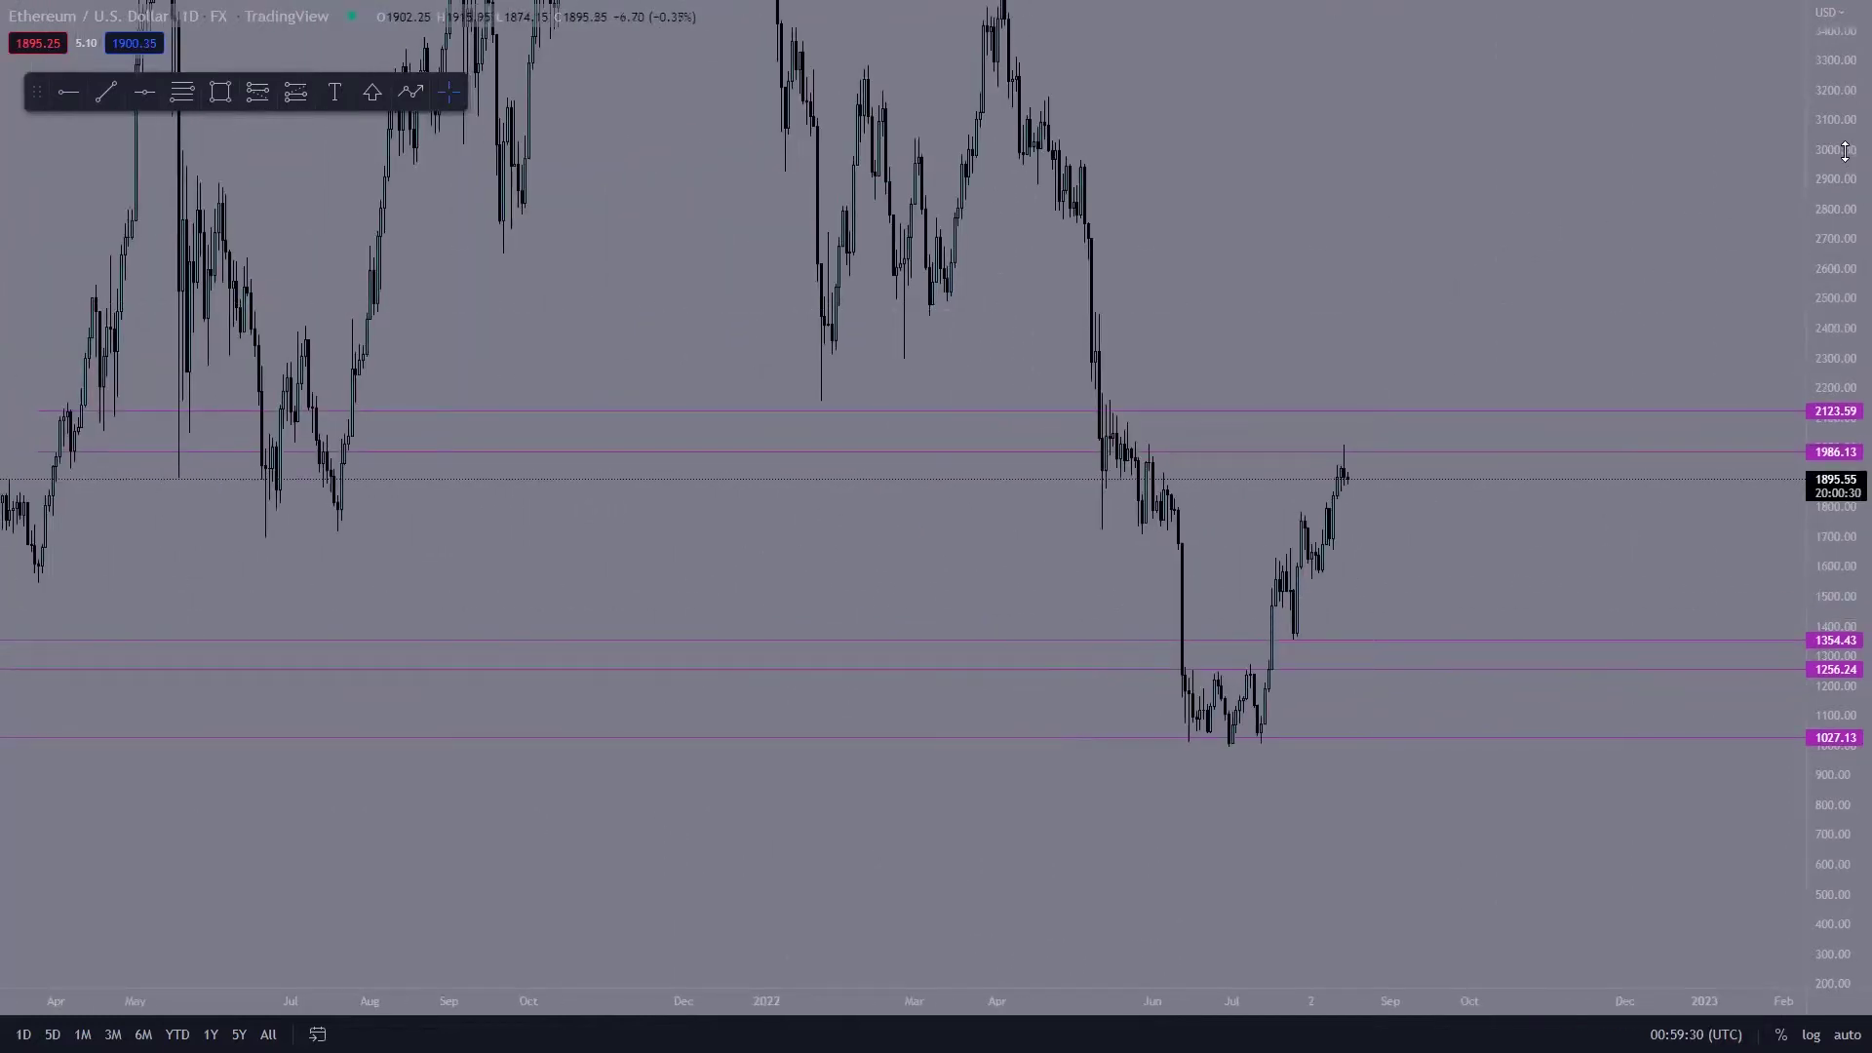
pyautogui.moveTo(1845, 153); pyautogui.dragTo(1790, 492)
pyautogui.scroll(-1, 1331, 331)
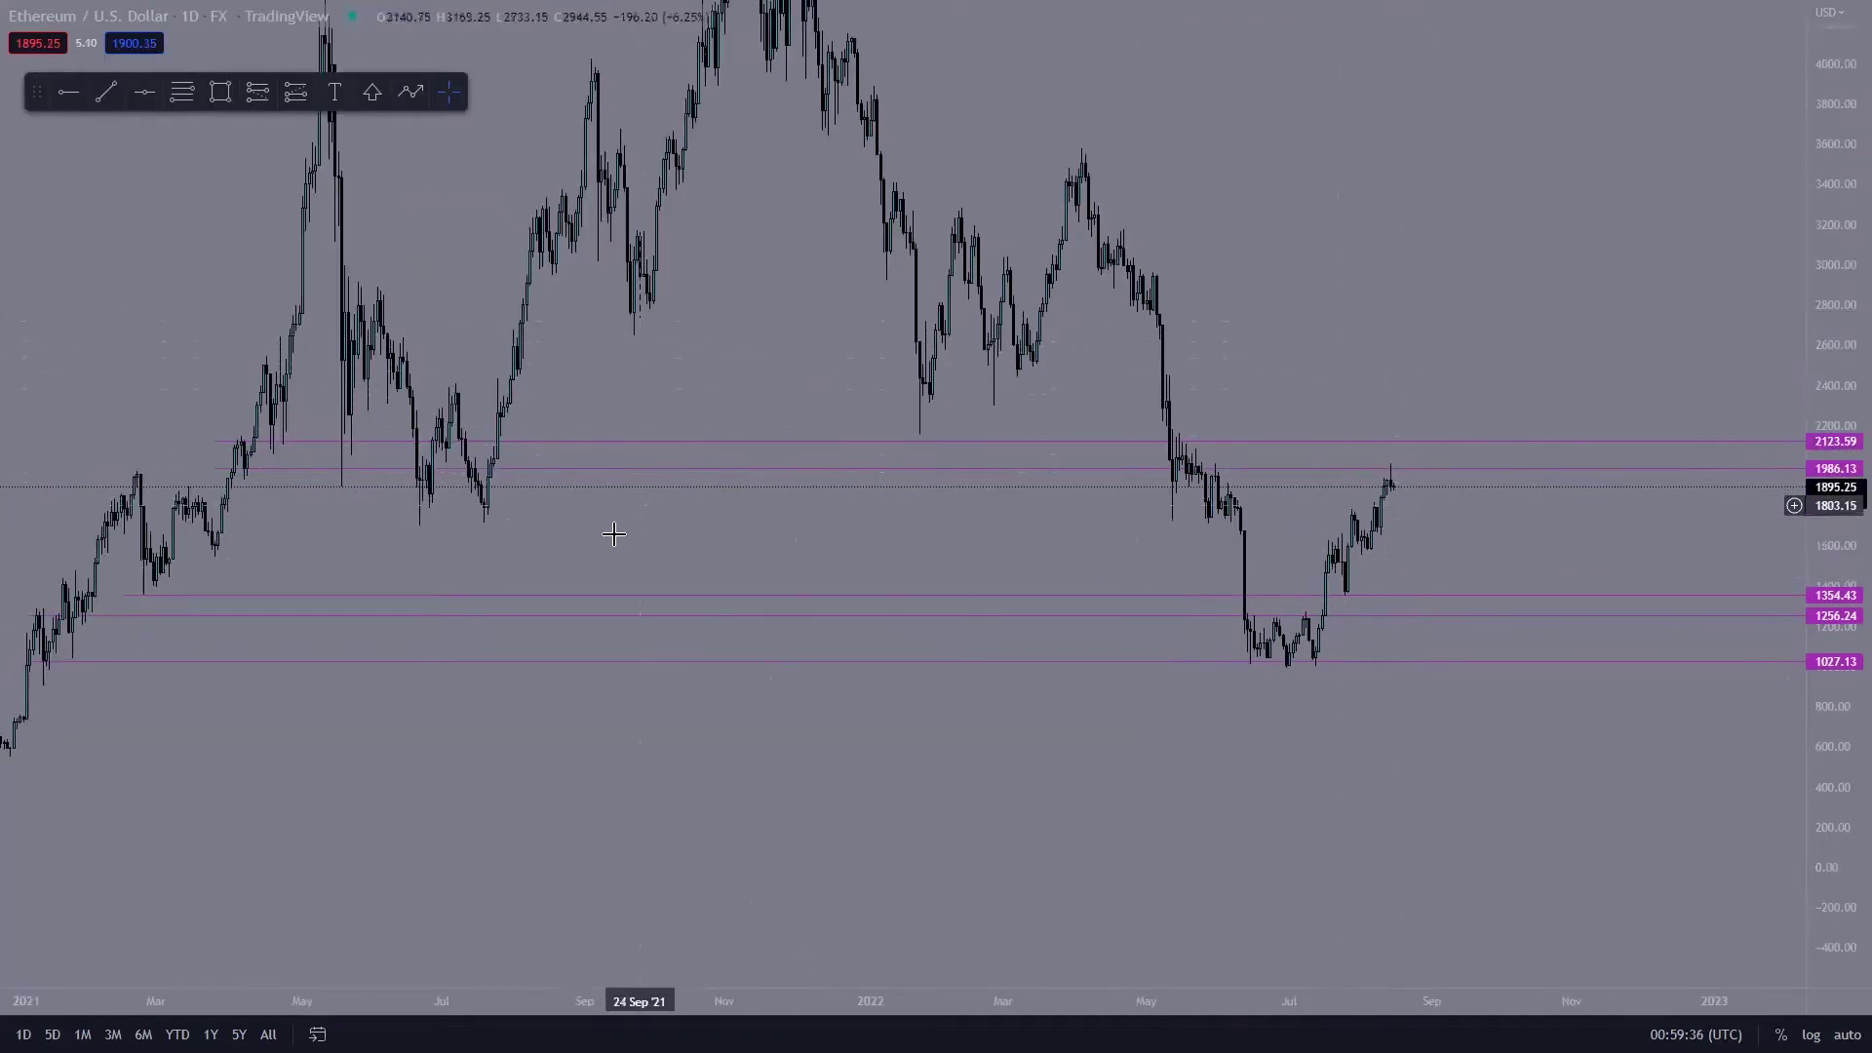
pyautogui.moveTo(594, 565); pyautogui.dragTo(700, 614)
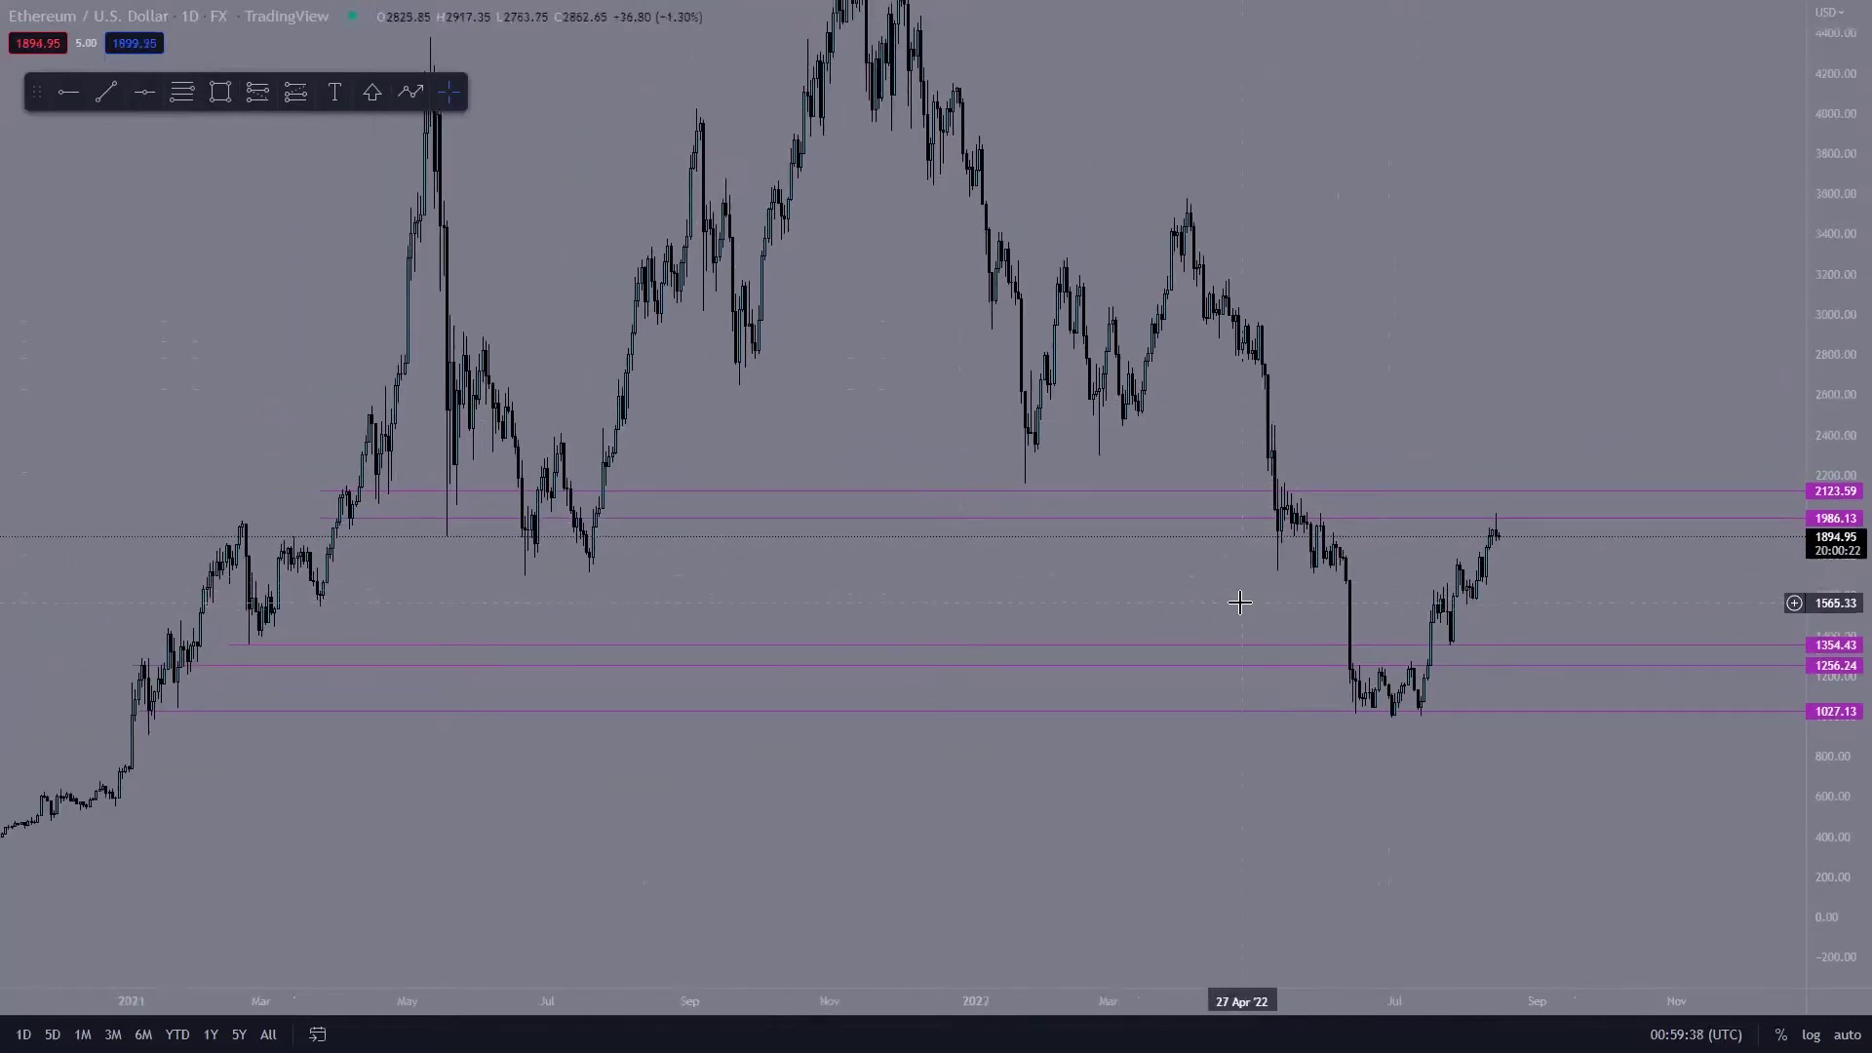
pyautogui.moveTo(1339, 372); pyautogui.dragTo(1344, 459)
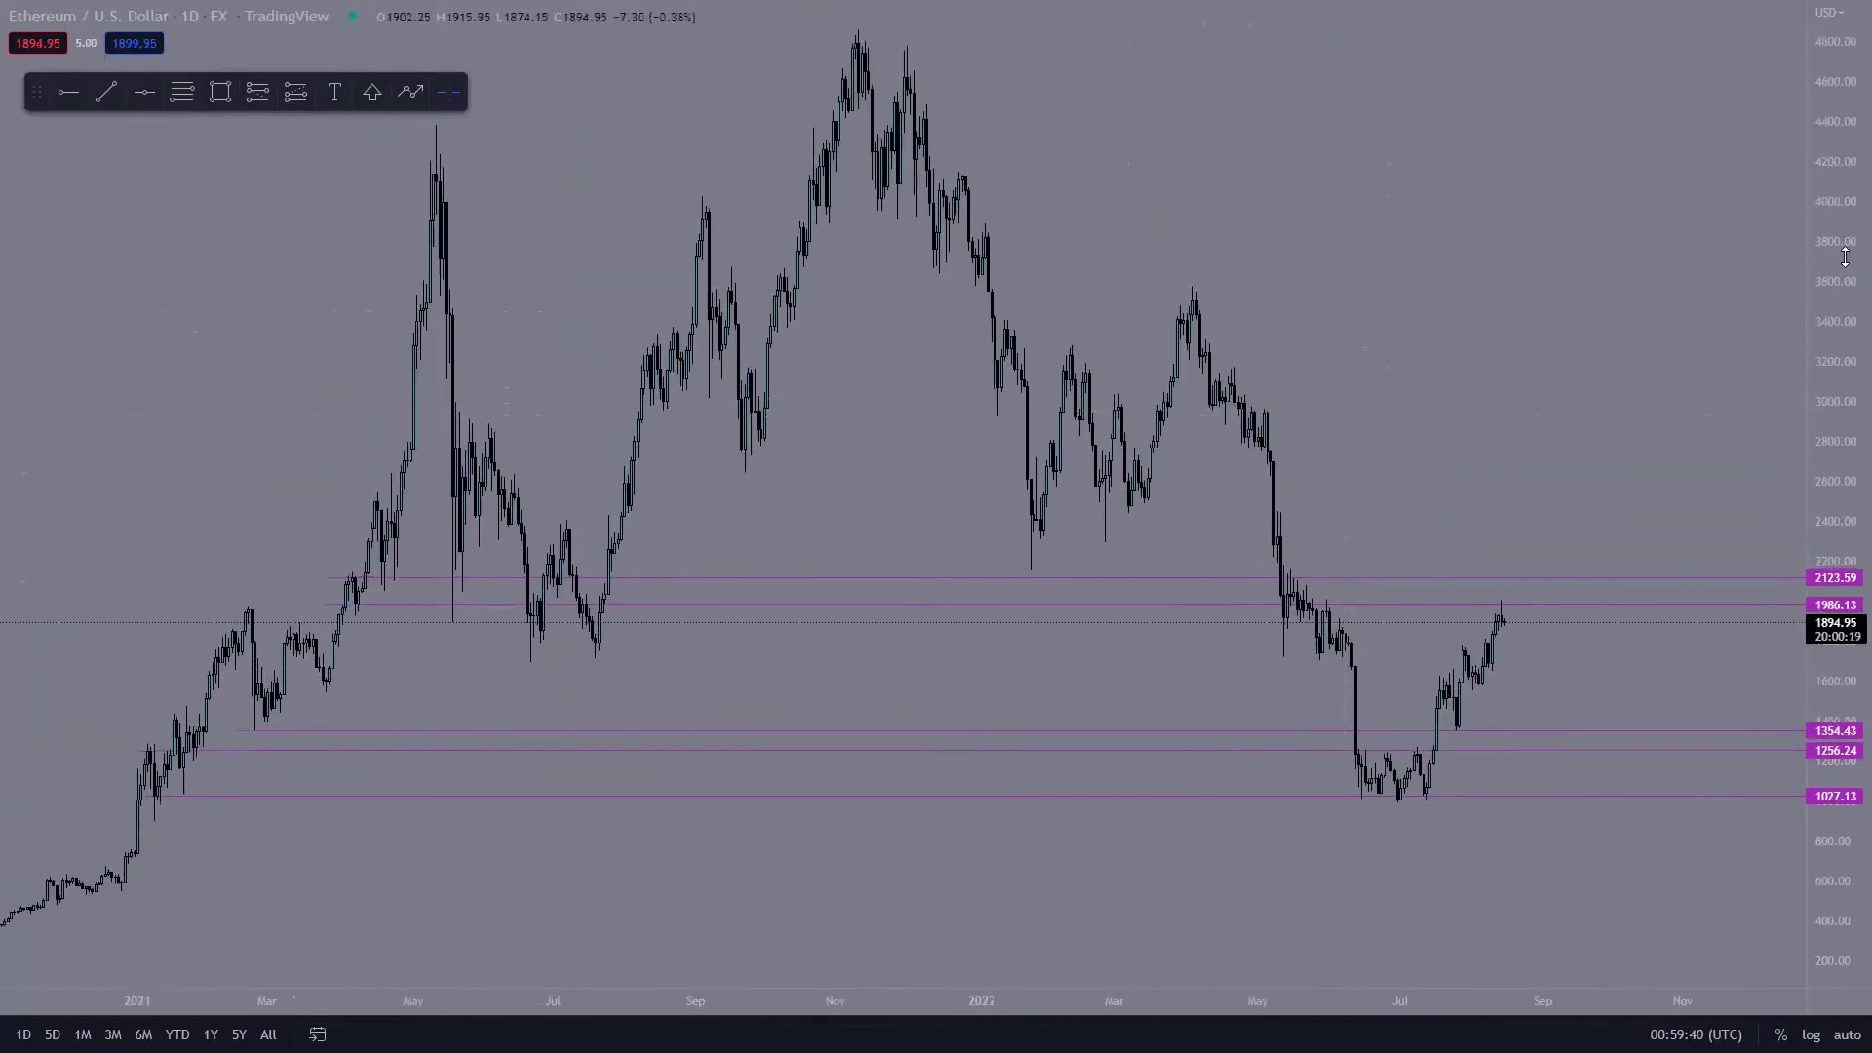
pyautogui.moveTo(1838, 239); pyautogui.dragTo(1838, 363)
pyautogui.moveTo(1321, 230); pyautogui.dragTo(1332, 330)
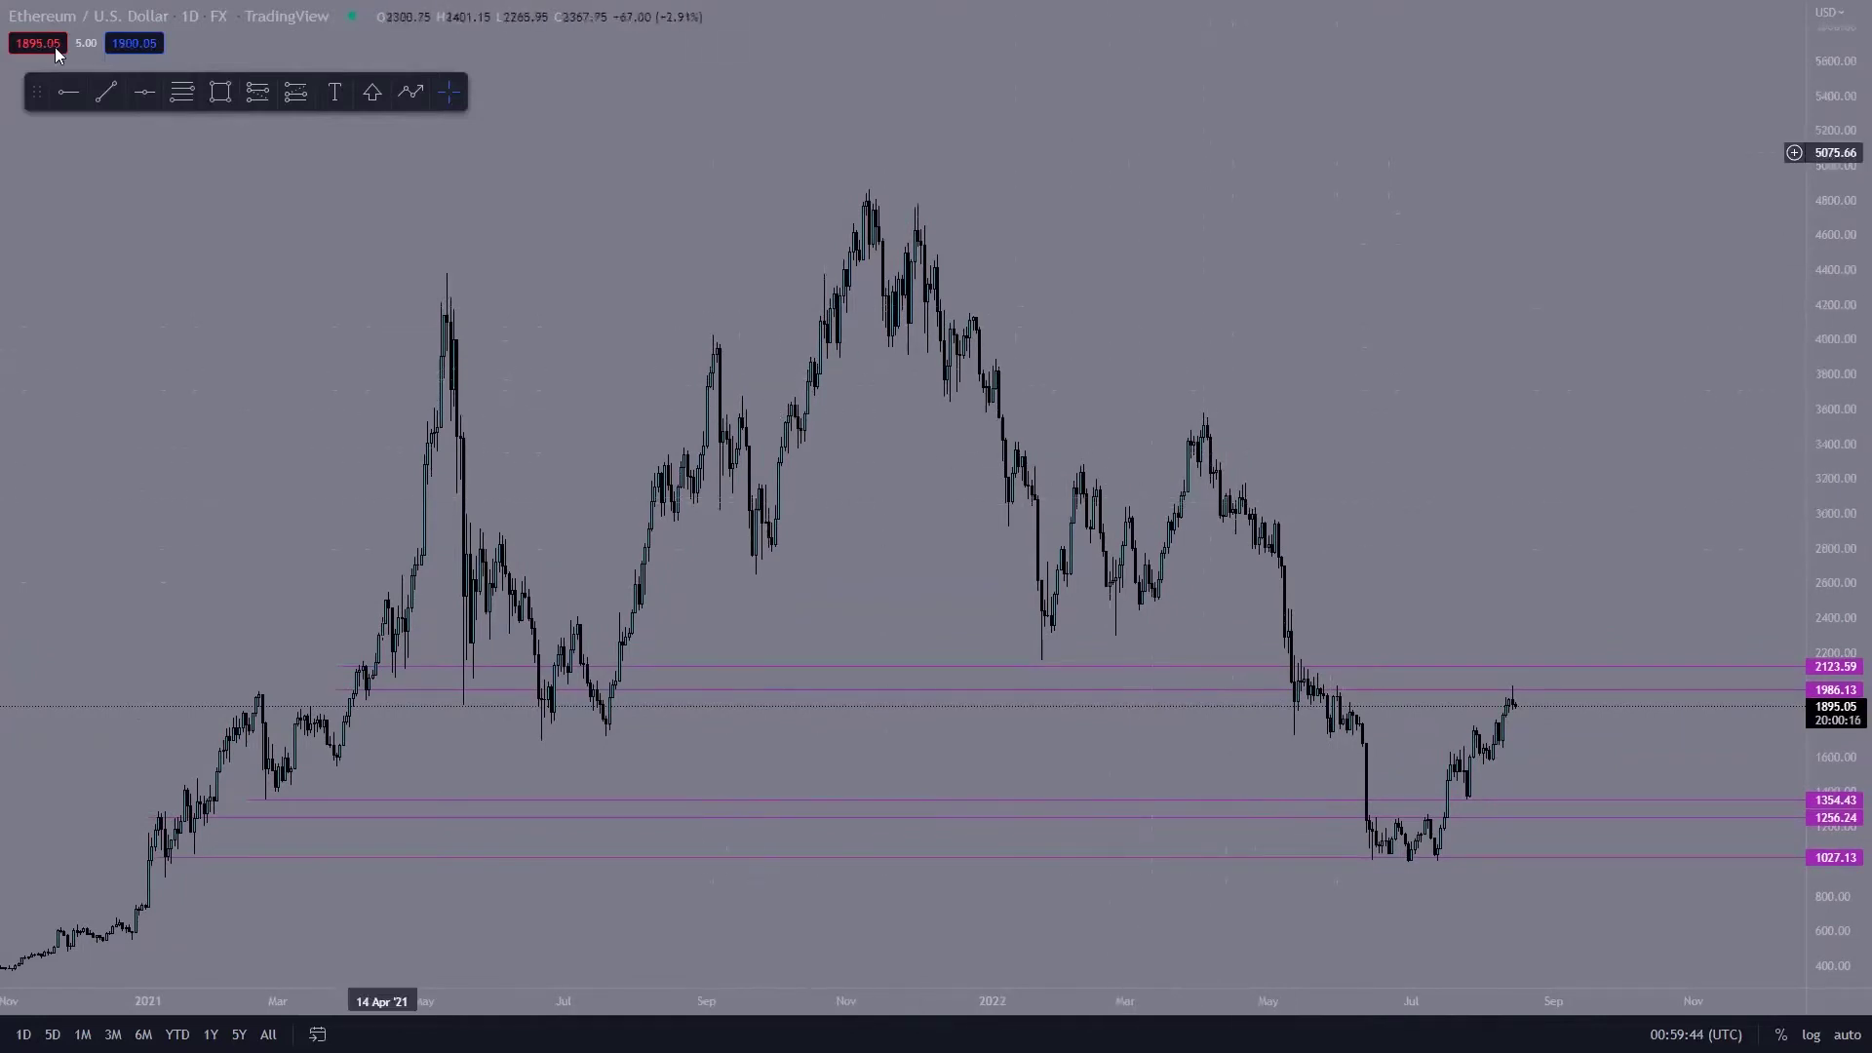
# Draw three rectangles marking the swing highs of early September 2021, November 2021 and early April 2022.
pyautogui.click(221, 93)
pyautogui.click(651, 327)
pyautogui.doubleClick(765, 371)
pyautogui.press('Escape')
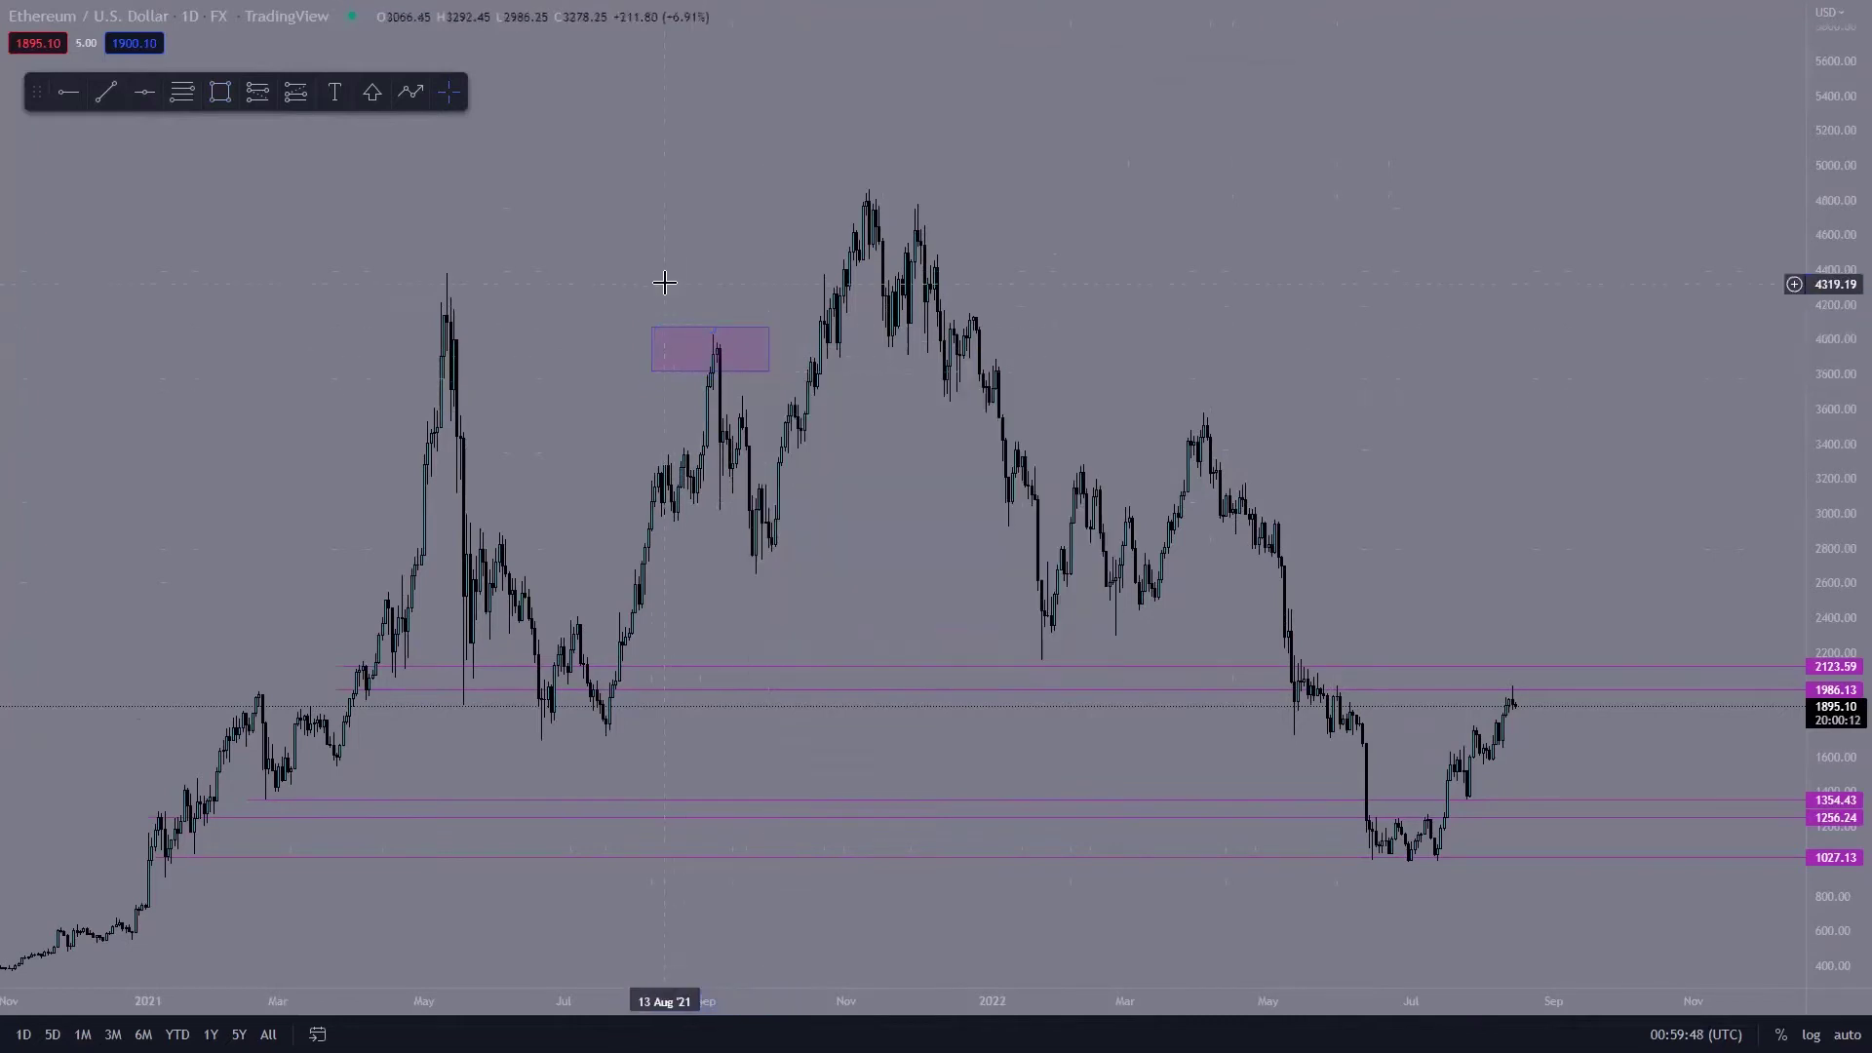
pyautogui.click(797, 181)
pyautogui.click(1028, 250)
pyautogui.click(221, 92)
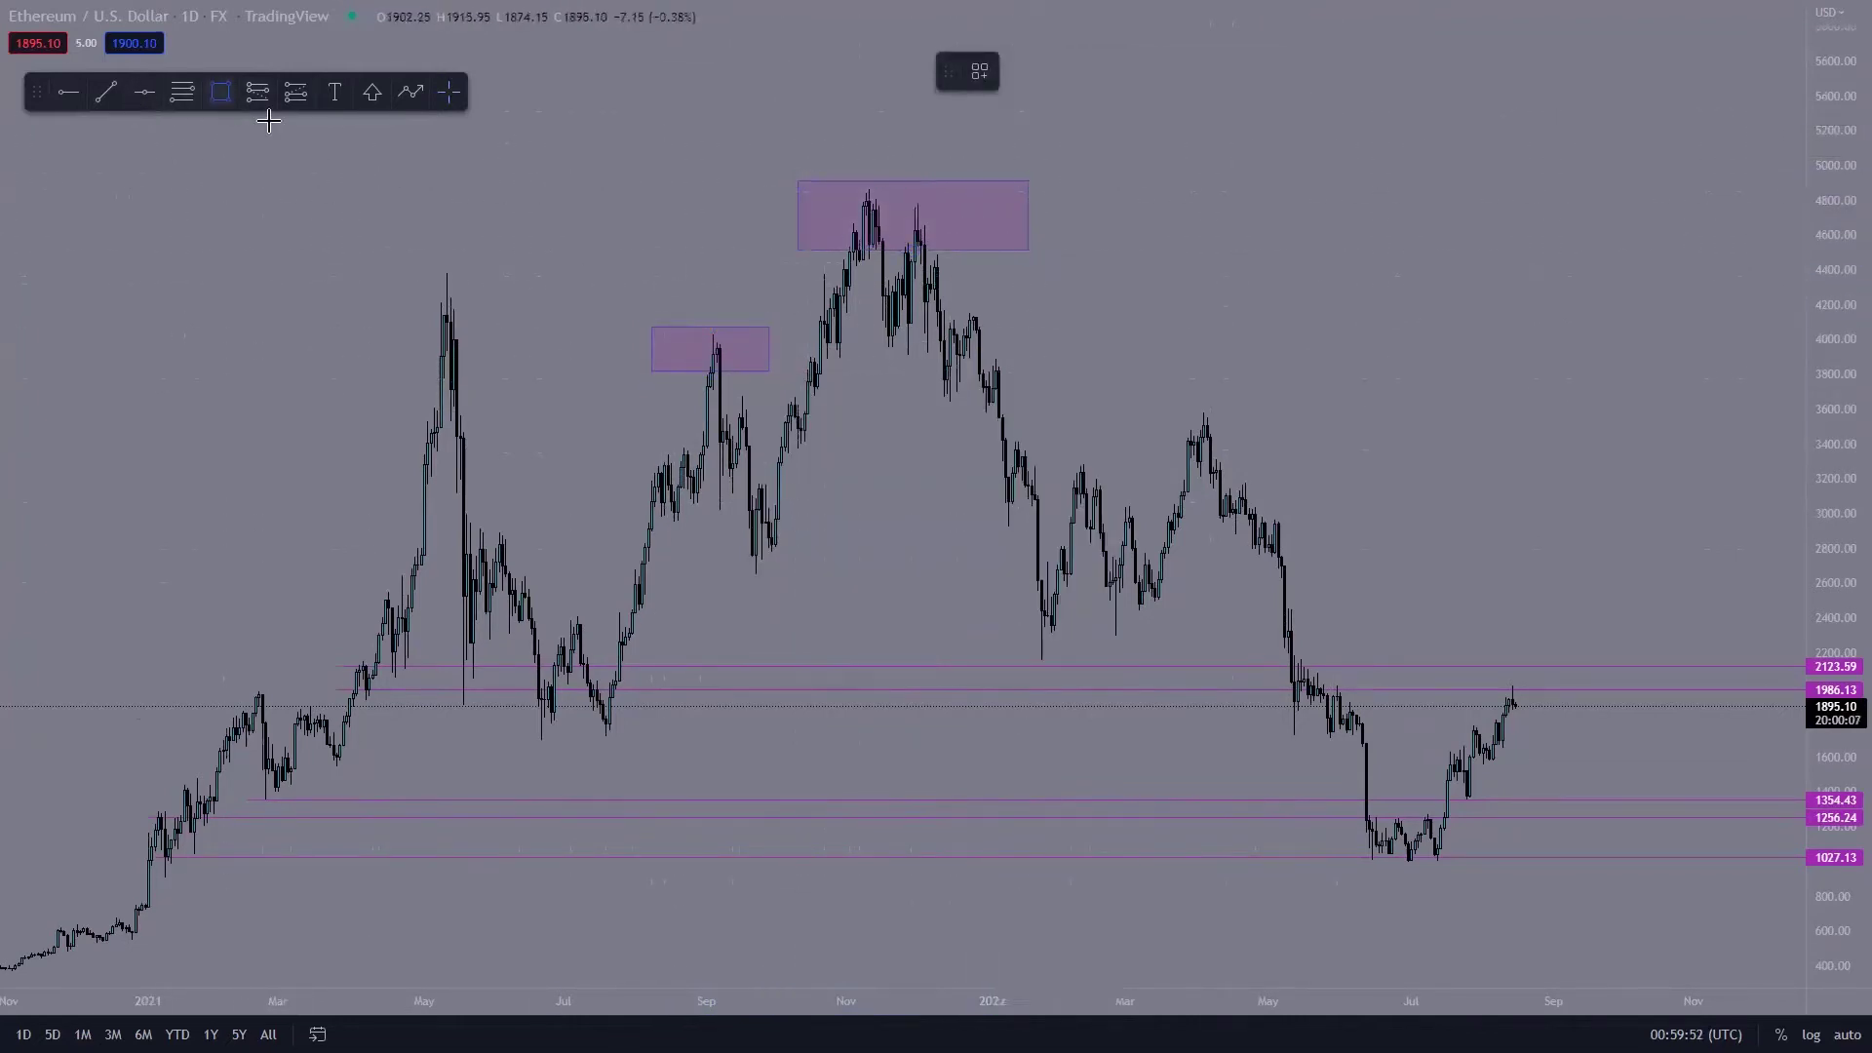
pyautogui.moveTo(1158, 413)
pyautogui.mouseDown()
pyautogui.moveTo(1288, 475)
pyautogui.moveTo(1313, 455)
pyautogui.mouseUp()
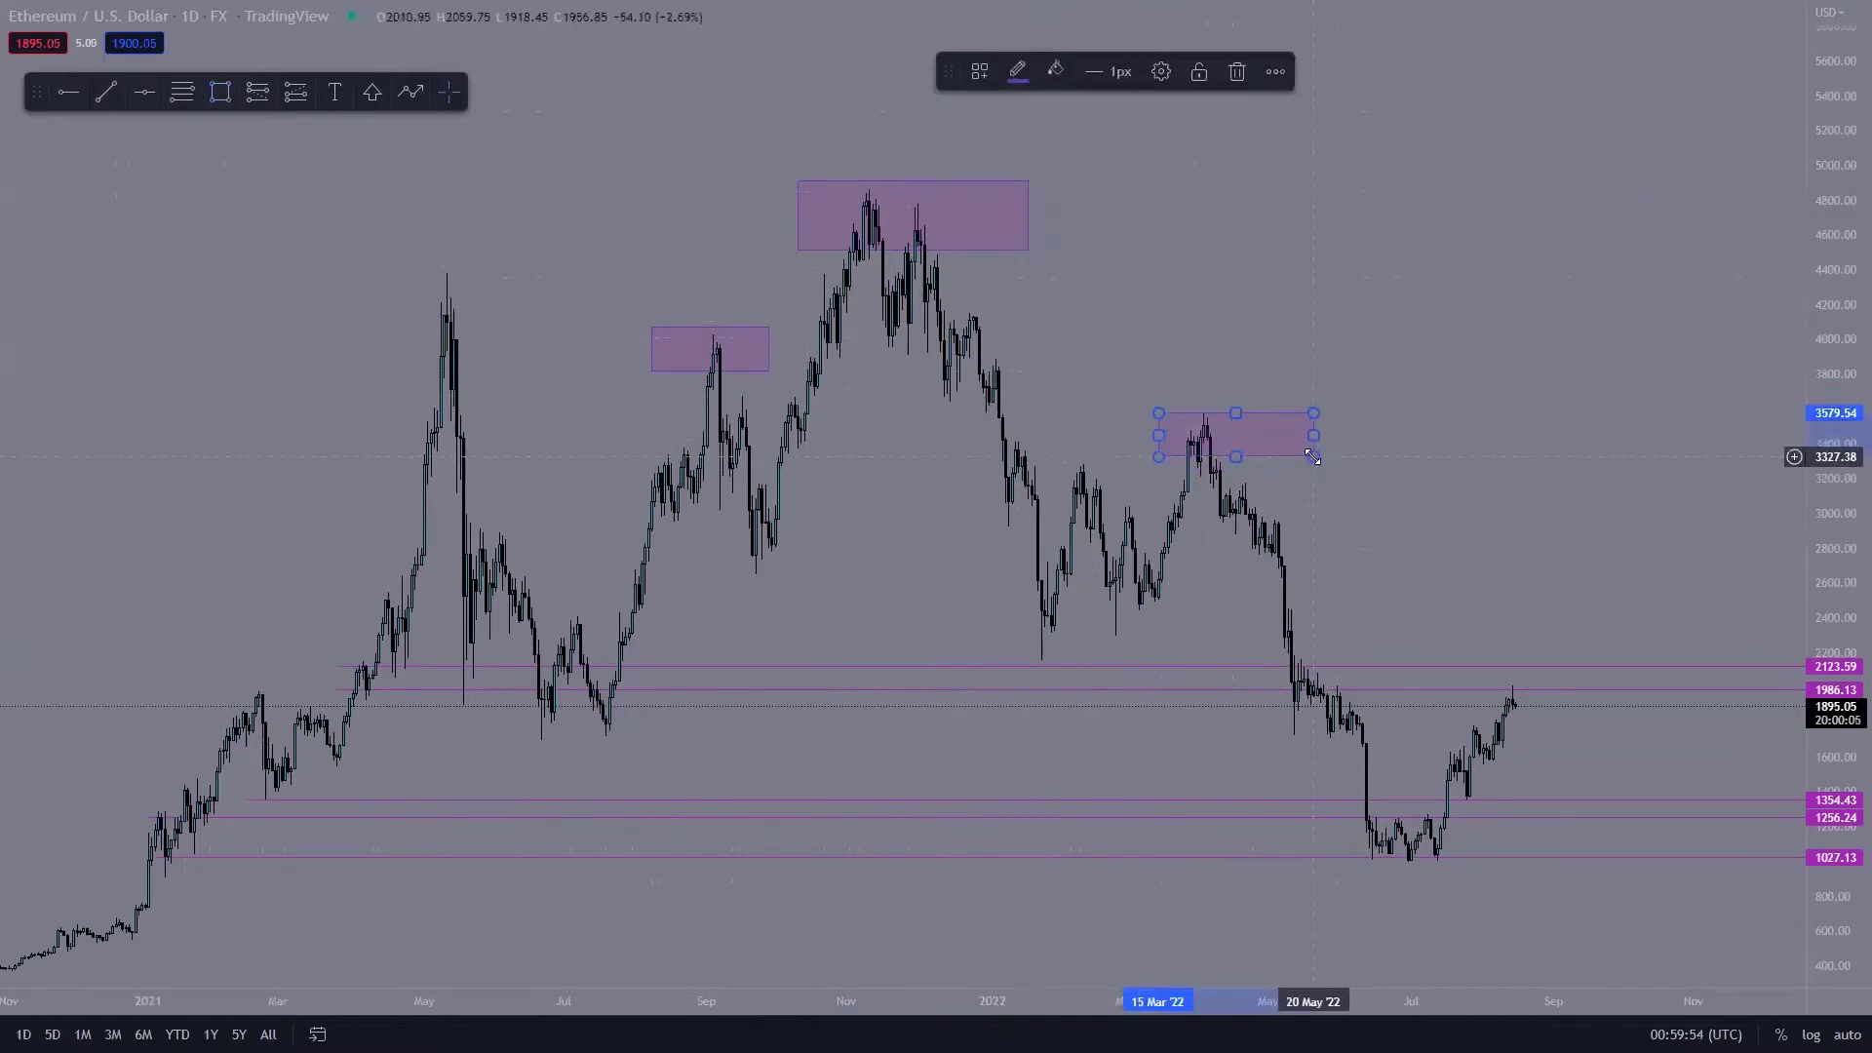
pyautogui.click(1345, 447)
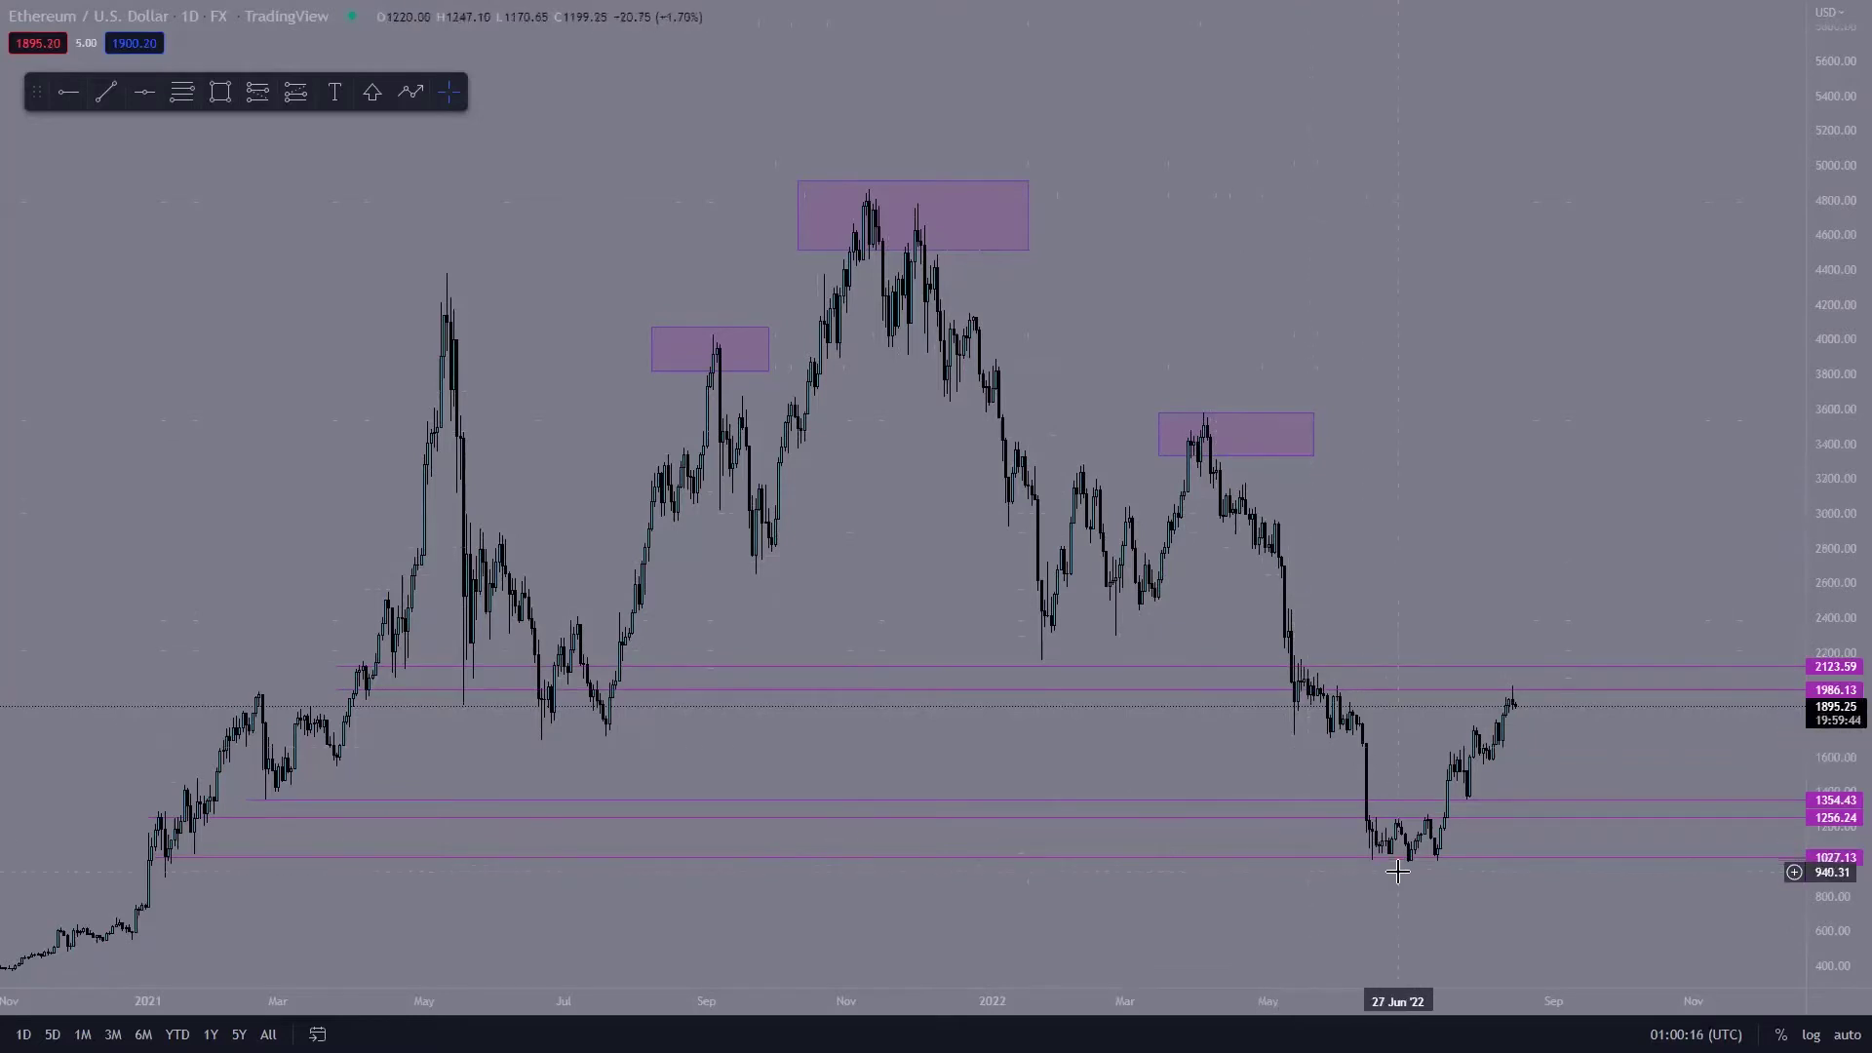
# Examine the 2021–2022 price swings and the June–July 2022 lows against the existing horizontal rays.
pyautogui.moveTo(1457, 834); pyautogui.dragTo(1440, 627)
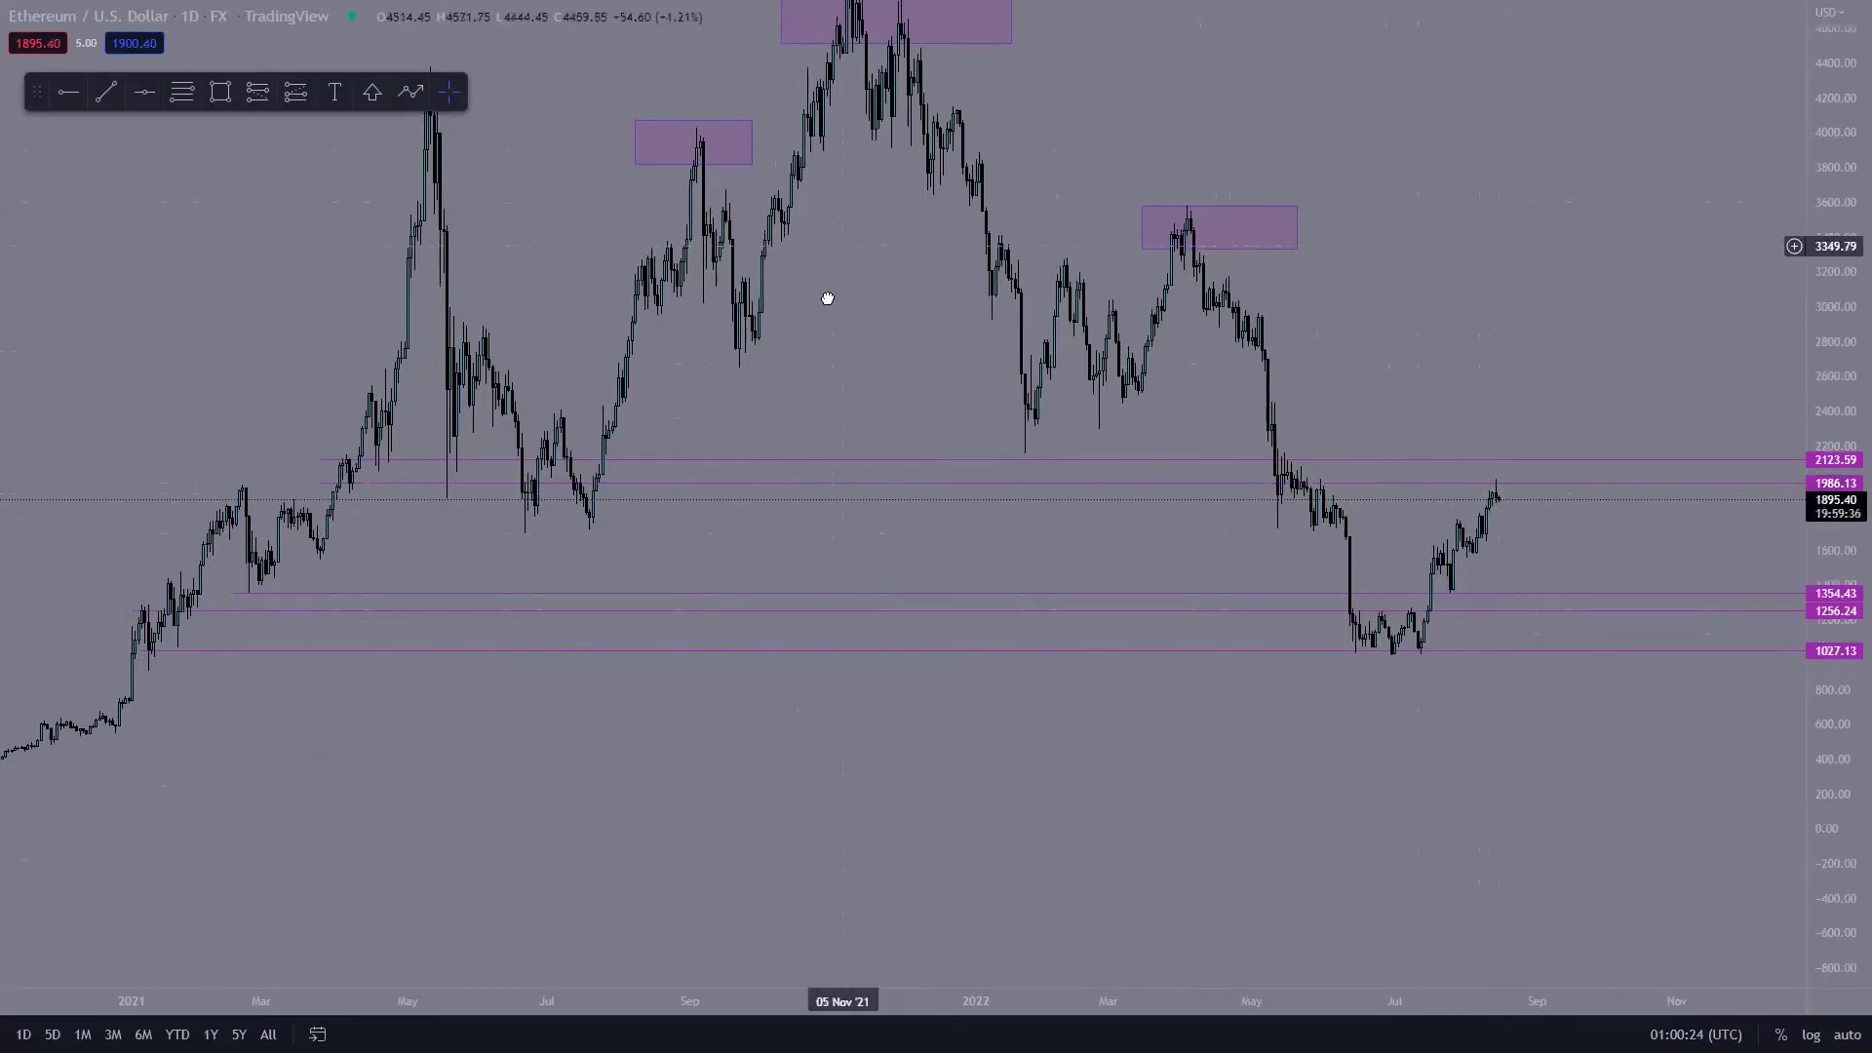
pyautogui.moveTo(841, 253); pyautogui.dragTo(812, 364)
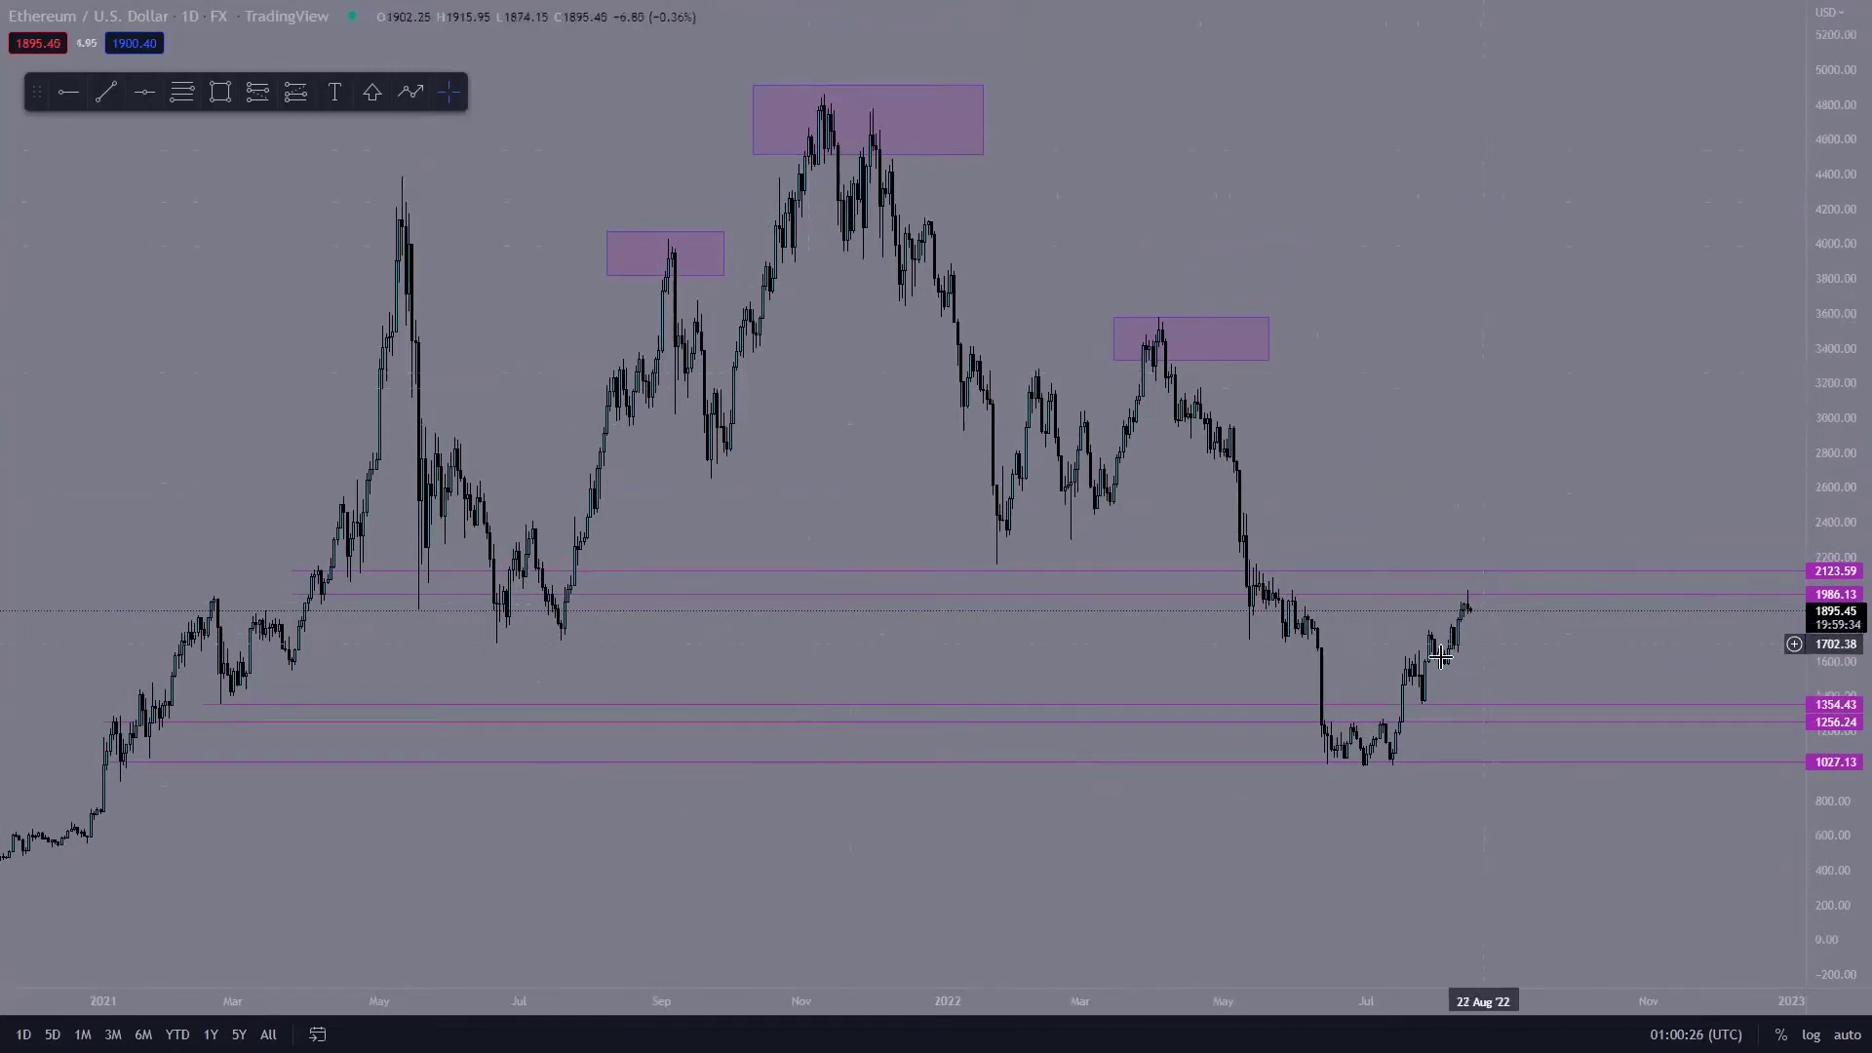
pyautogui.moveTo(1068, 664); pyautogui.dragTo(1202, 539)
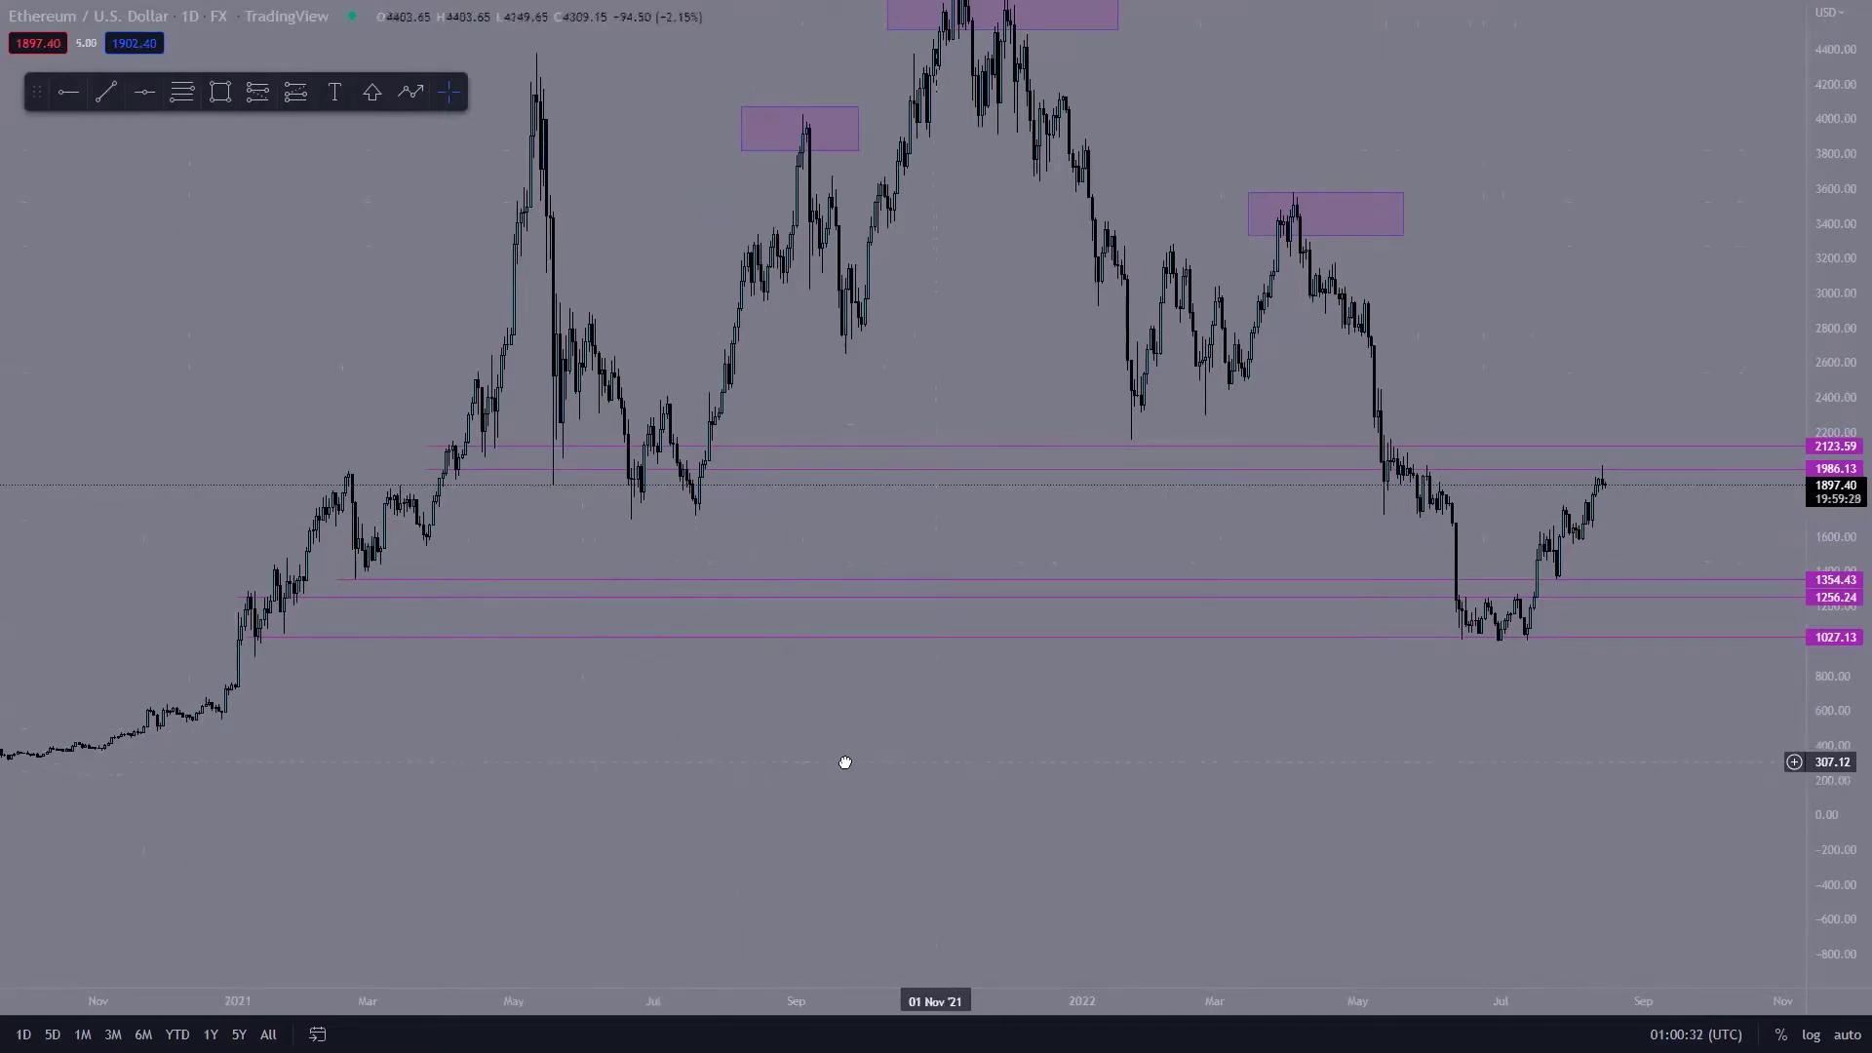
pyautogui.moveTo(917, 761); pyautogui.dragTo(810, 759)
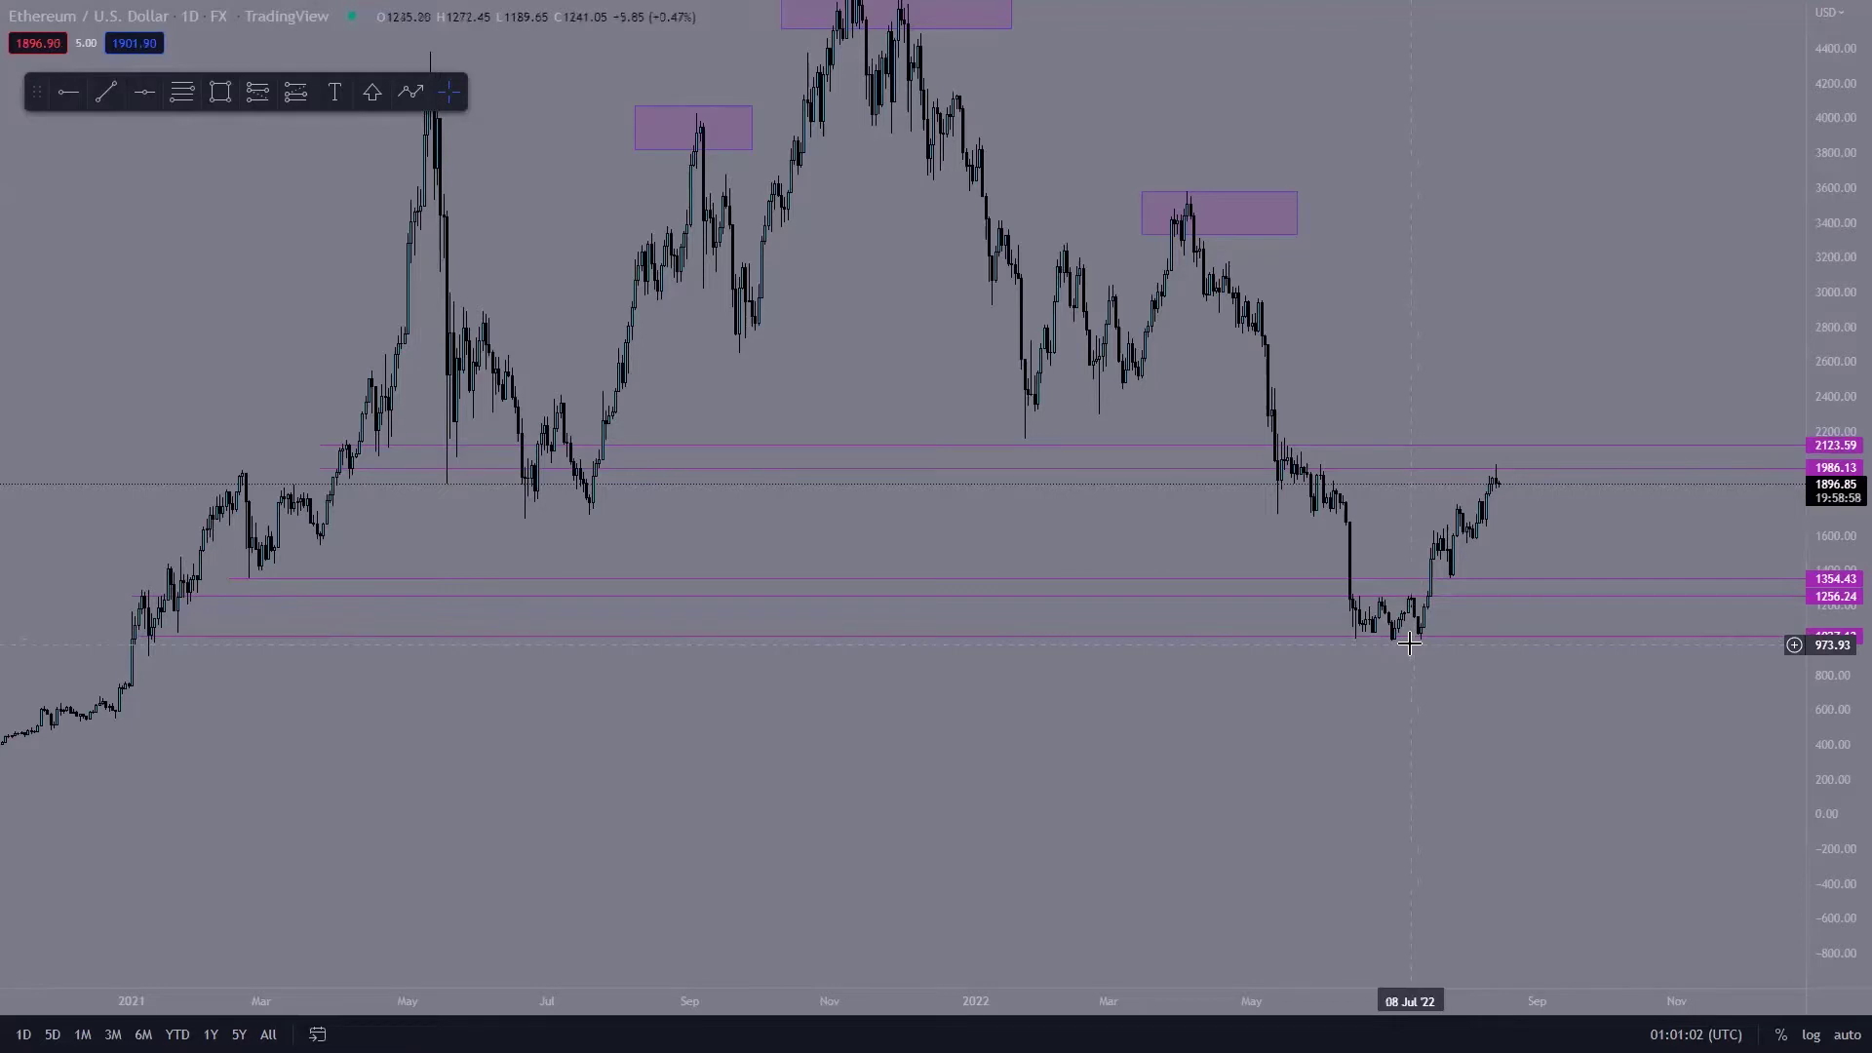
pyautogui.moveTo(1241, 718); pyautogui.dragTo(1190, 631)
pyautogui.scroll(-1, 1296, 686)
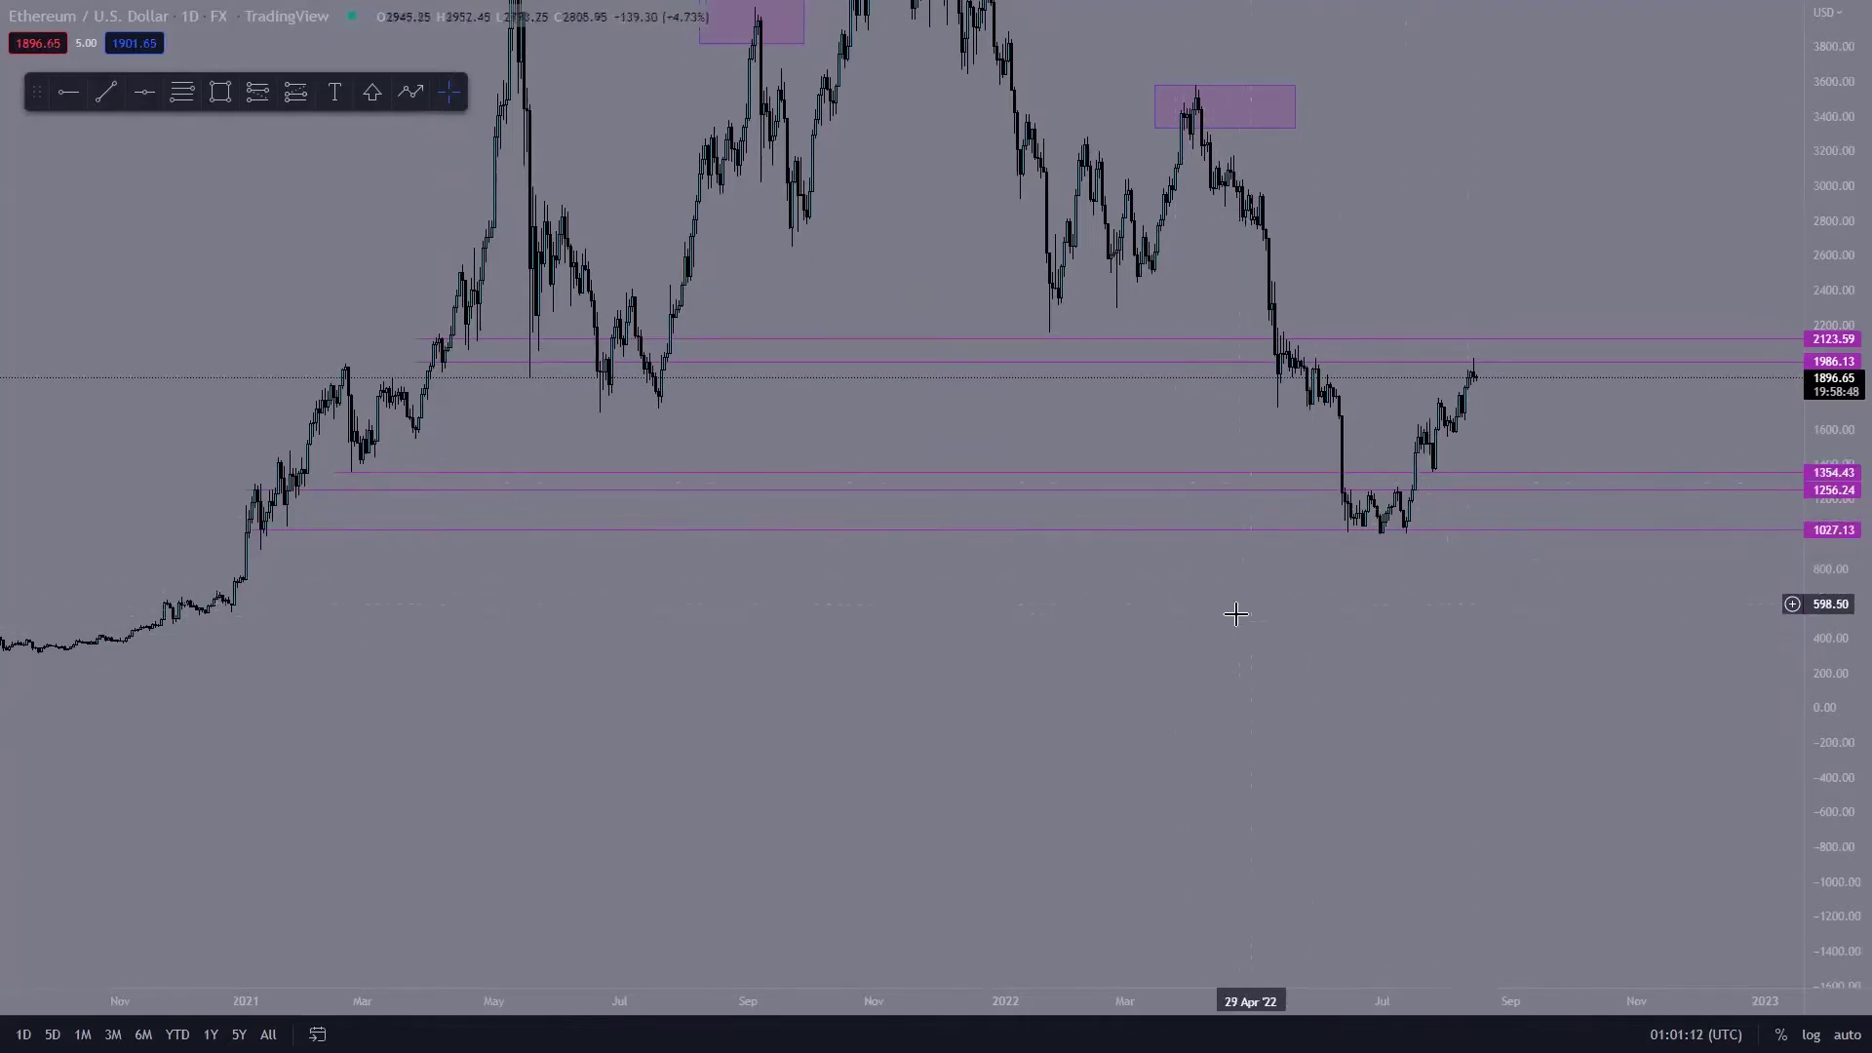
# Draw horizontal rays from the mid-February 2018 low at about 792 and the late March 2018 low at about 374.
pyautogui.scroll(-2, 1238, 618)
pyautogui.moveTo(575, 750); pyautogui.dragTo(1626, 663)
pyautogui.moveTo(470, 698); pyautogui.dragTo(1109, 712)
pyautogui.scroll(-3, 1170, 660)
pyautogui.scroll(3, 623, 598)
pyautogui.moveTo(382, 669); pyautogui.dragTo(697, 705)
pyautogui.scroll(3, 705, 700)
pyautogui.moveTo(365, 705); pyautogui.dragTo(871, 727)
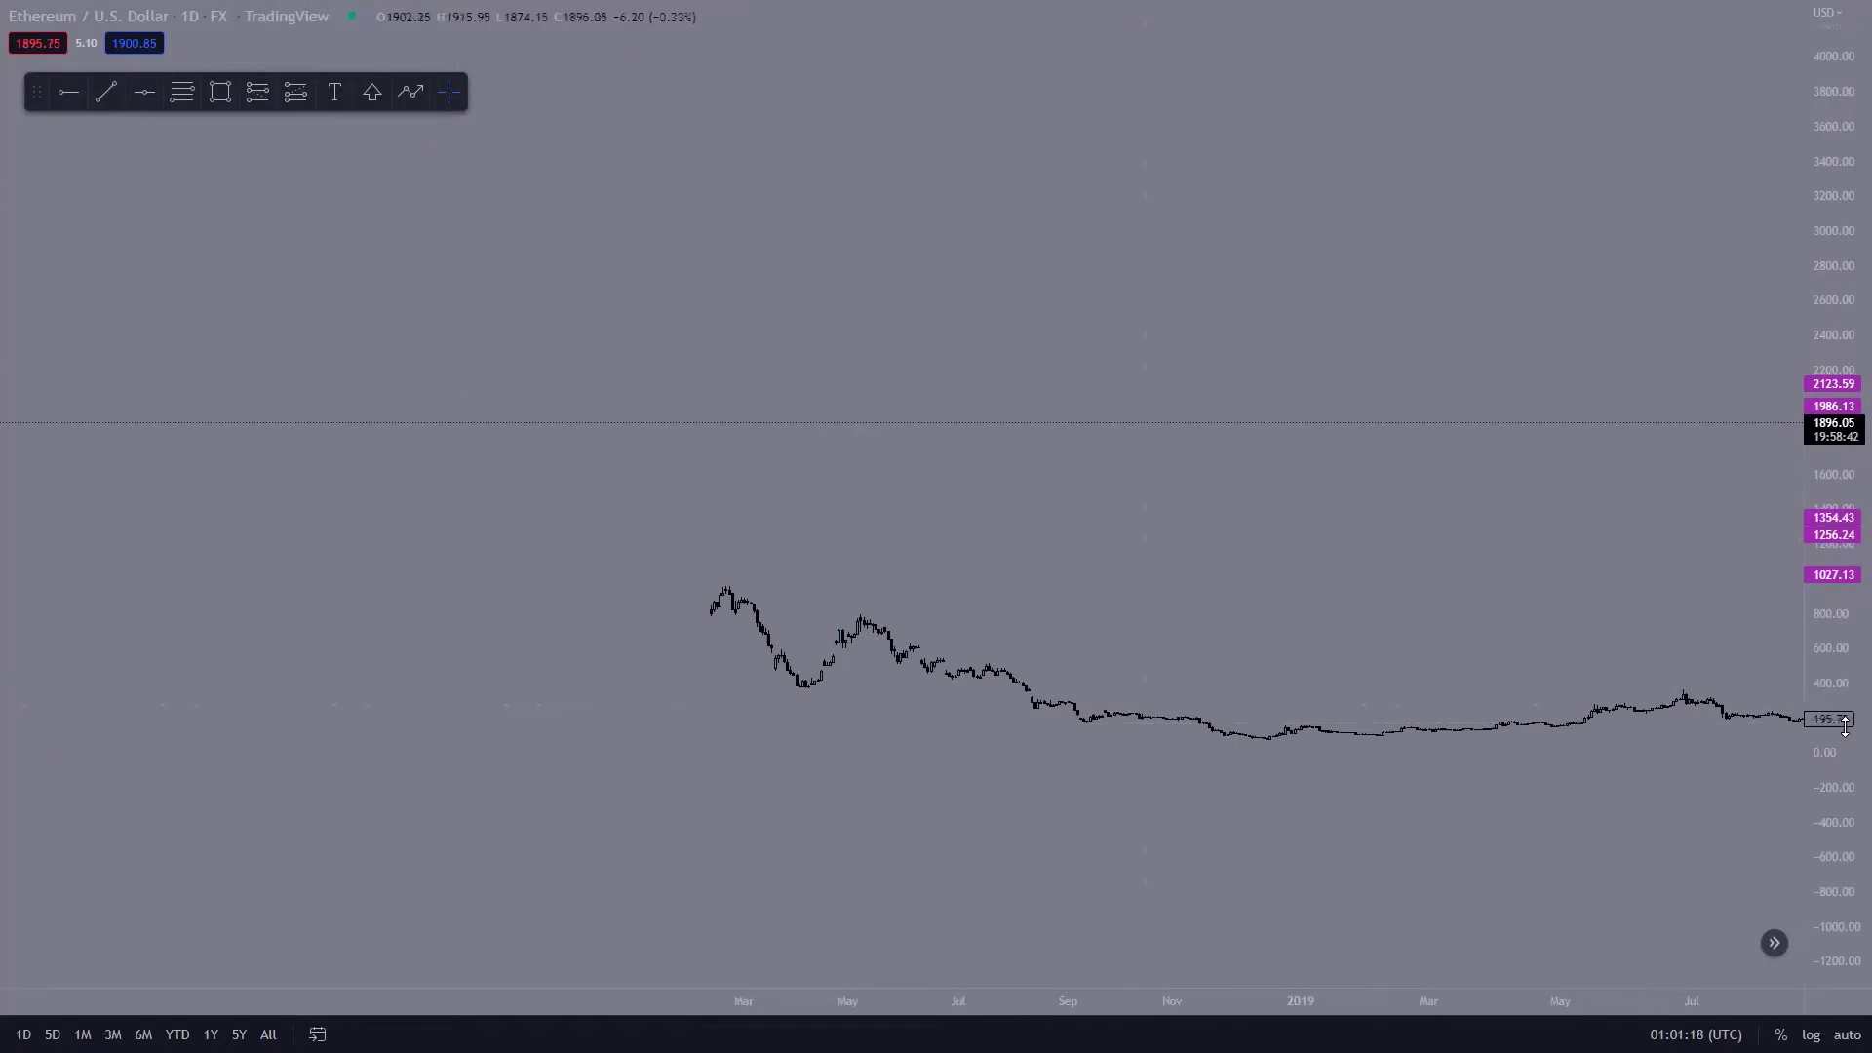
pyautogui.moveTo(1833, 785); pyautogui.dragTo(1832, 433)
pyautogui.moveTo(1036, 702); pyautogui.dragTo(994, 506)
pyautogui.scroll(3, 994, 505)
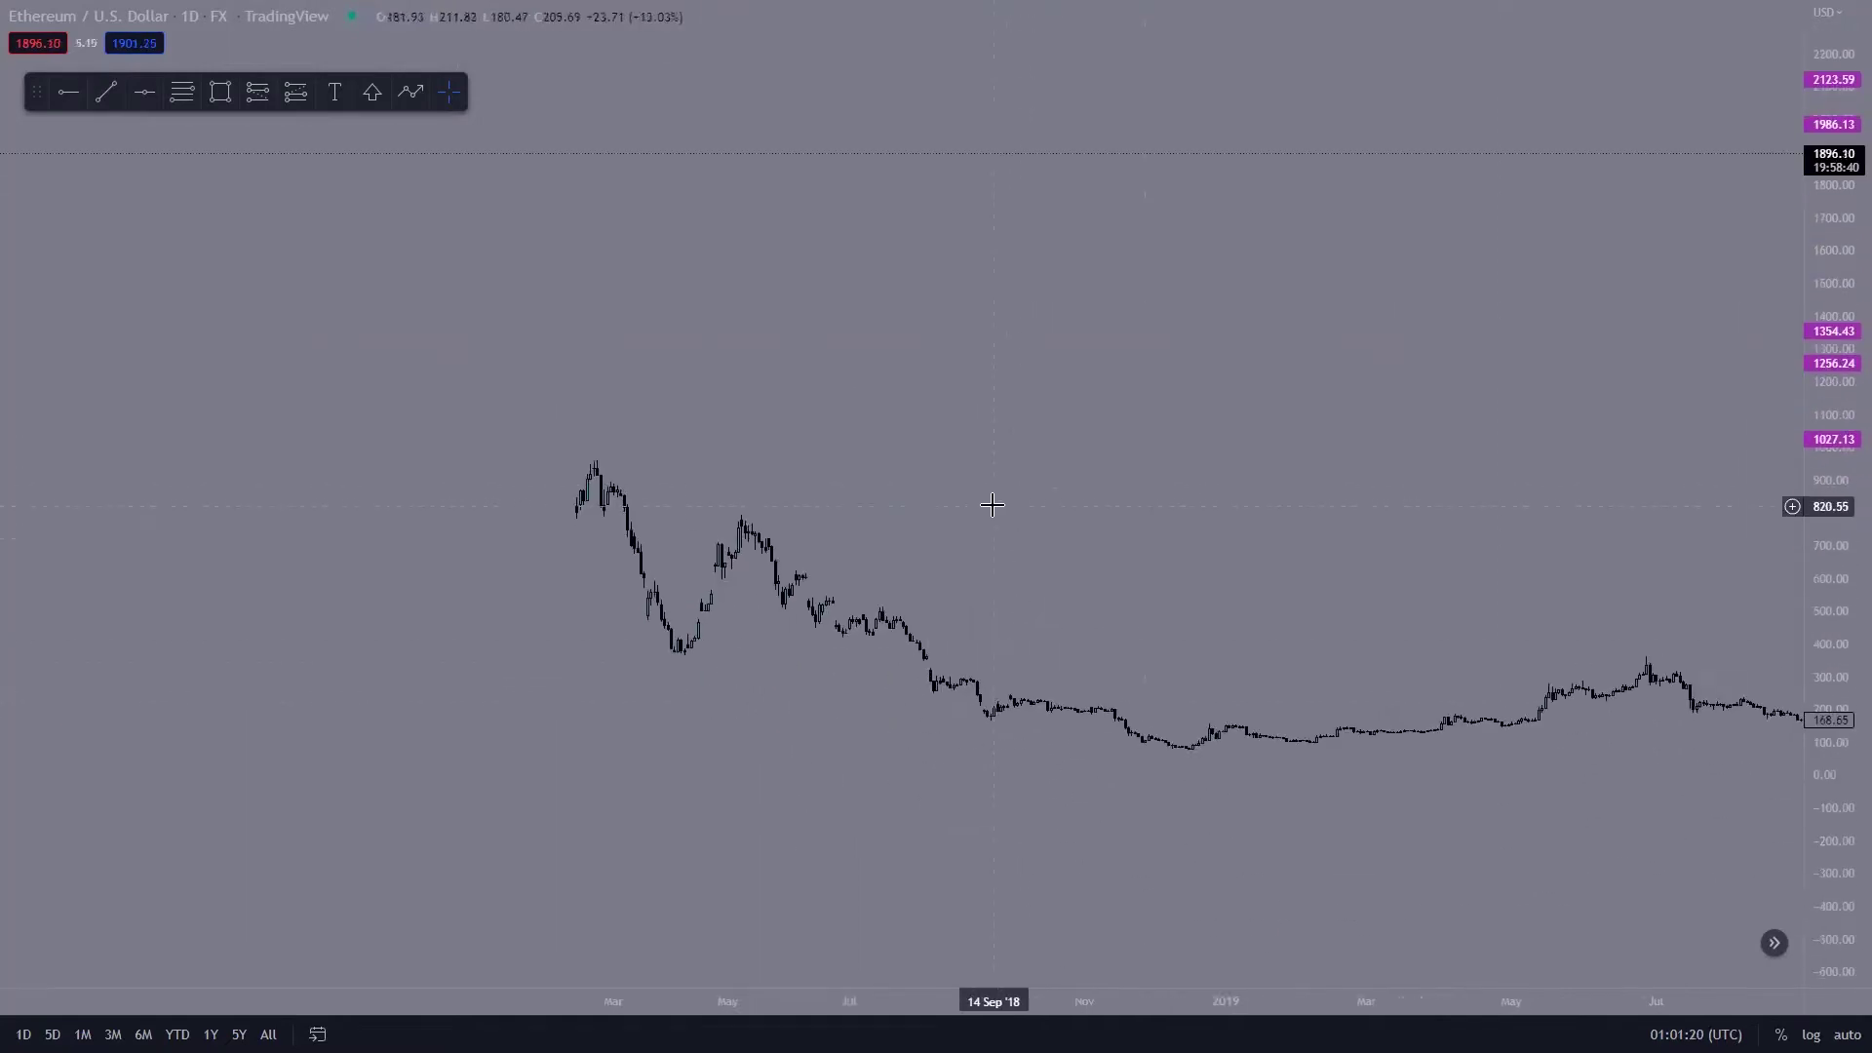
pyautogui.moveTo(661, 534); pyautogui.dragTo(1082, 589)
pyautogui.scroll(2, 1082, 589)
pyautogui.moveTo(762, 567); pyautogui.dragTo(867, 546)
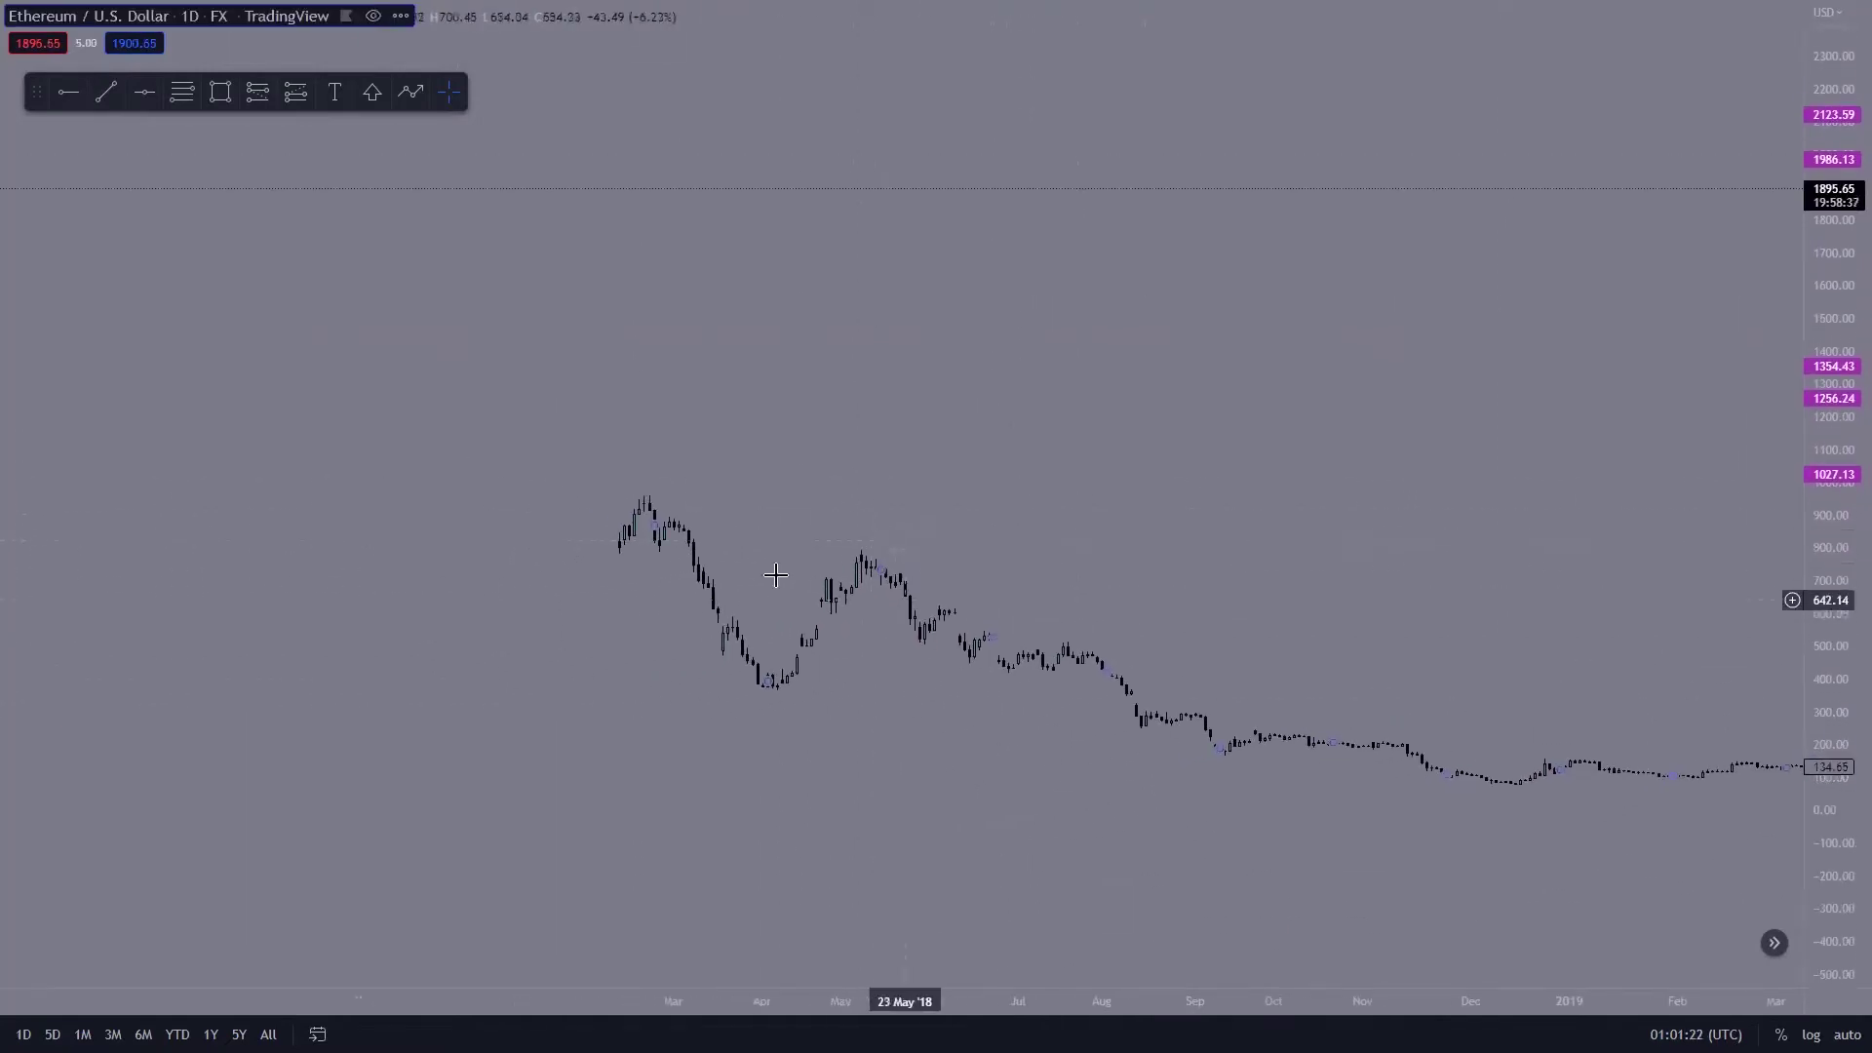
pyautogui.scroll(2, 641, 576)
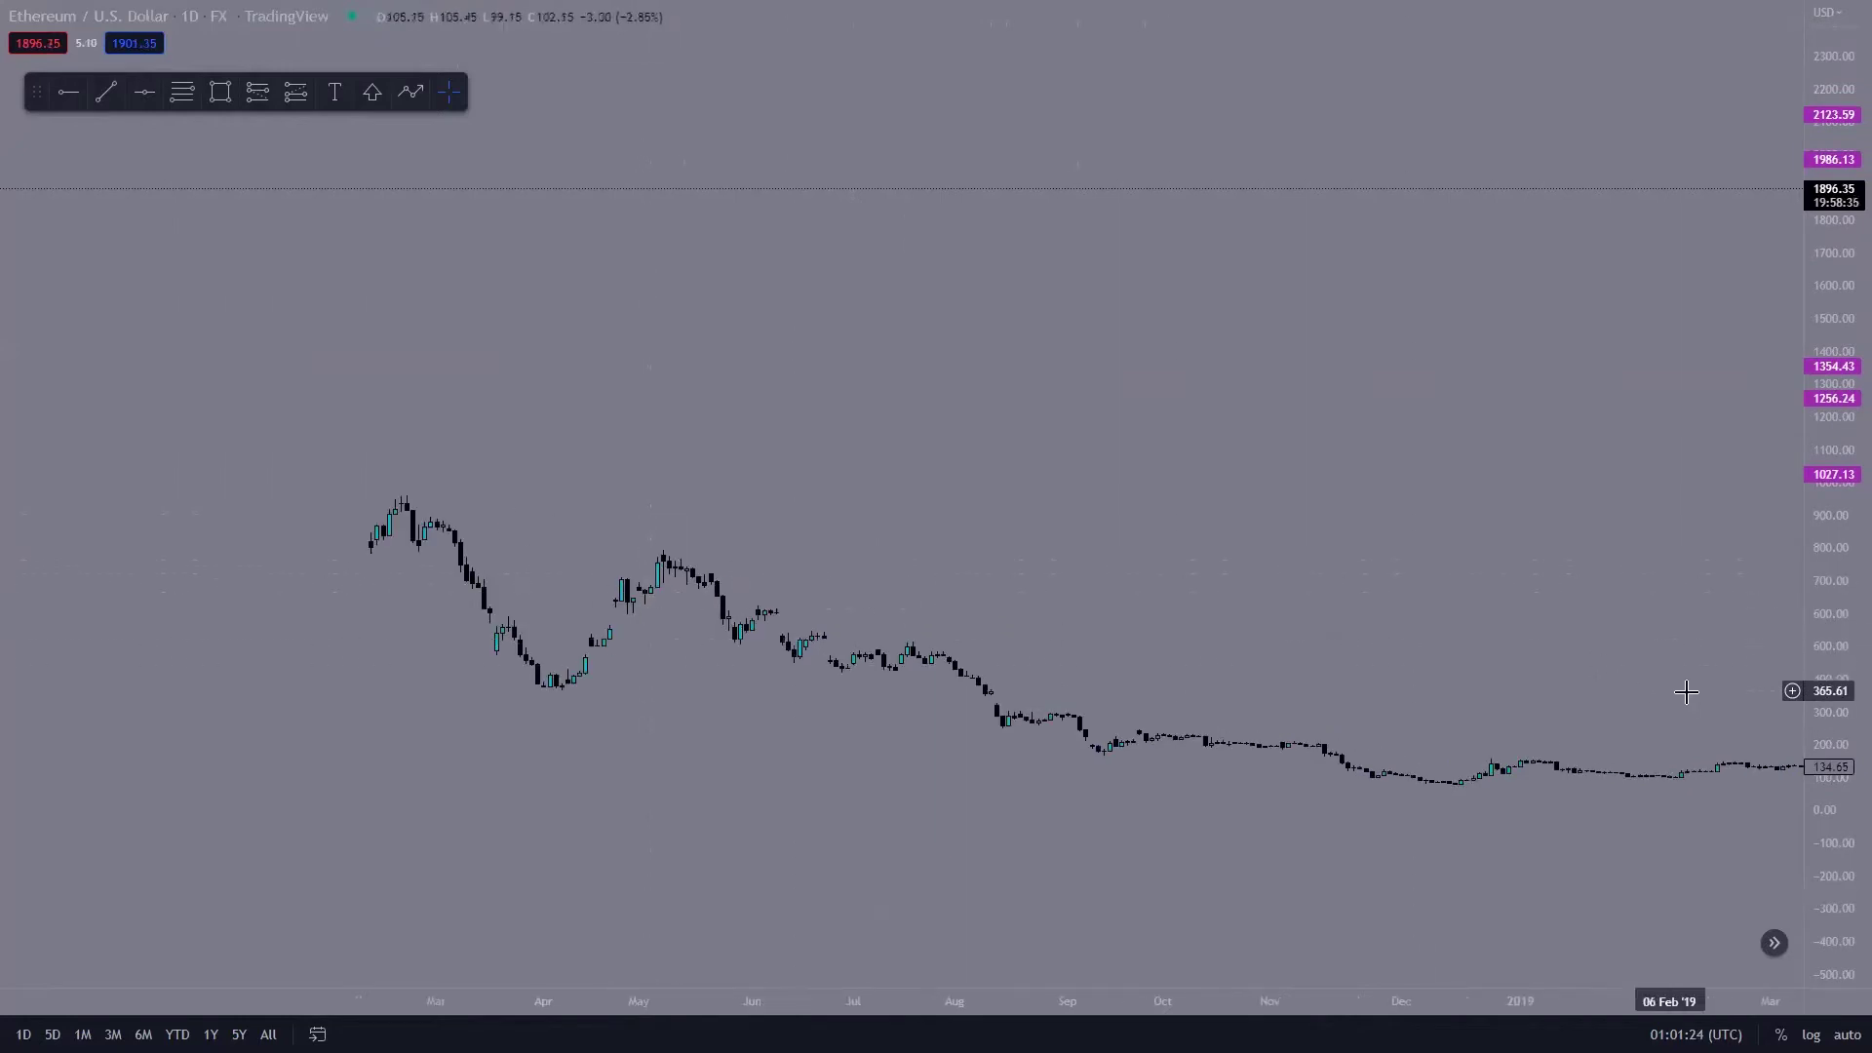
pyautogui.moveTo(1815, 732); pyautogui.dragTo(1811, 589)
pyautogui.moveTo(828, 579); pyautogui.dragTo(923, 448)
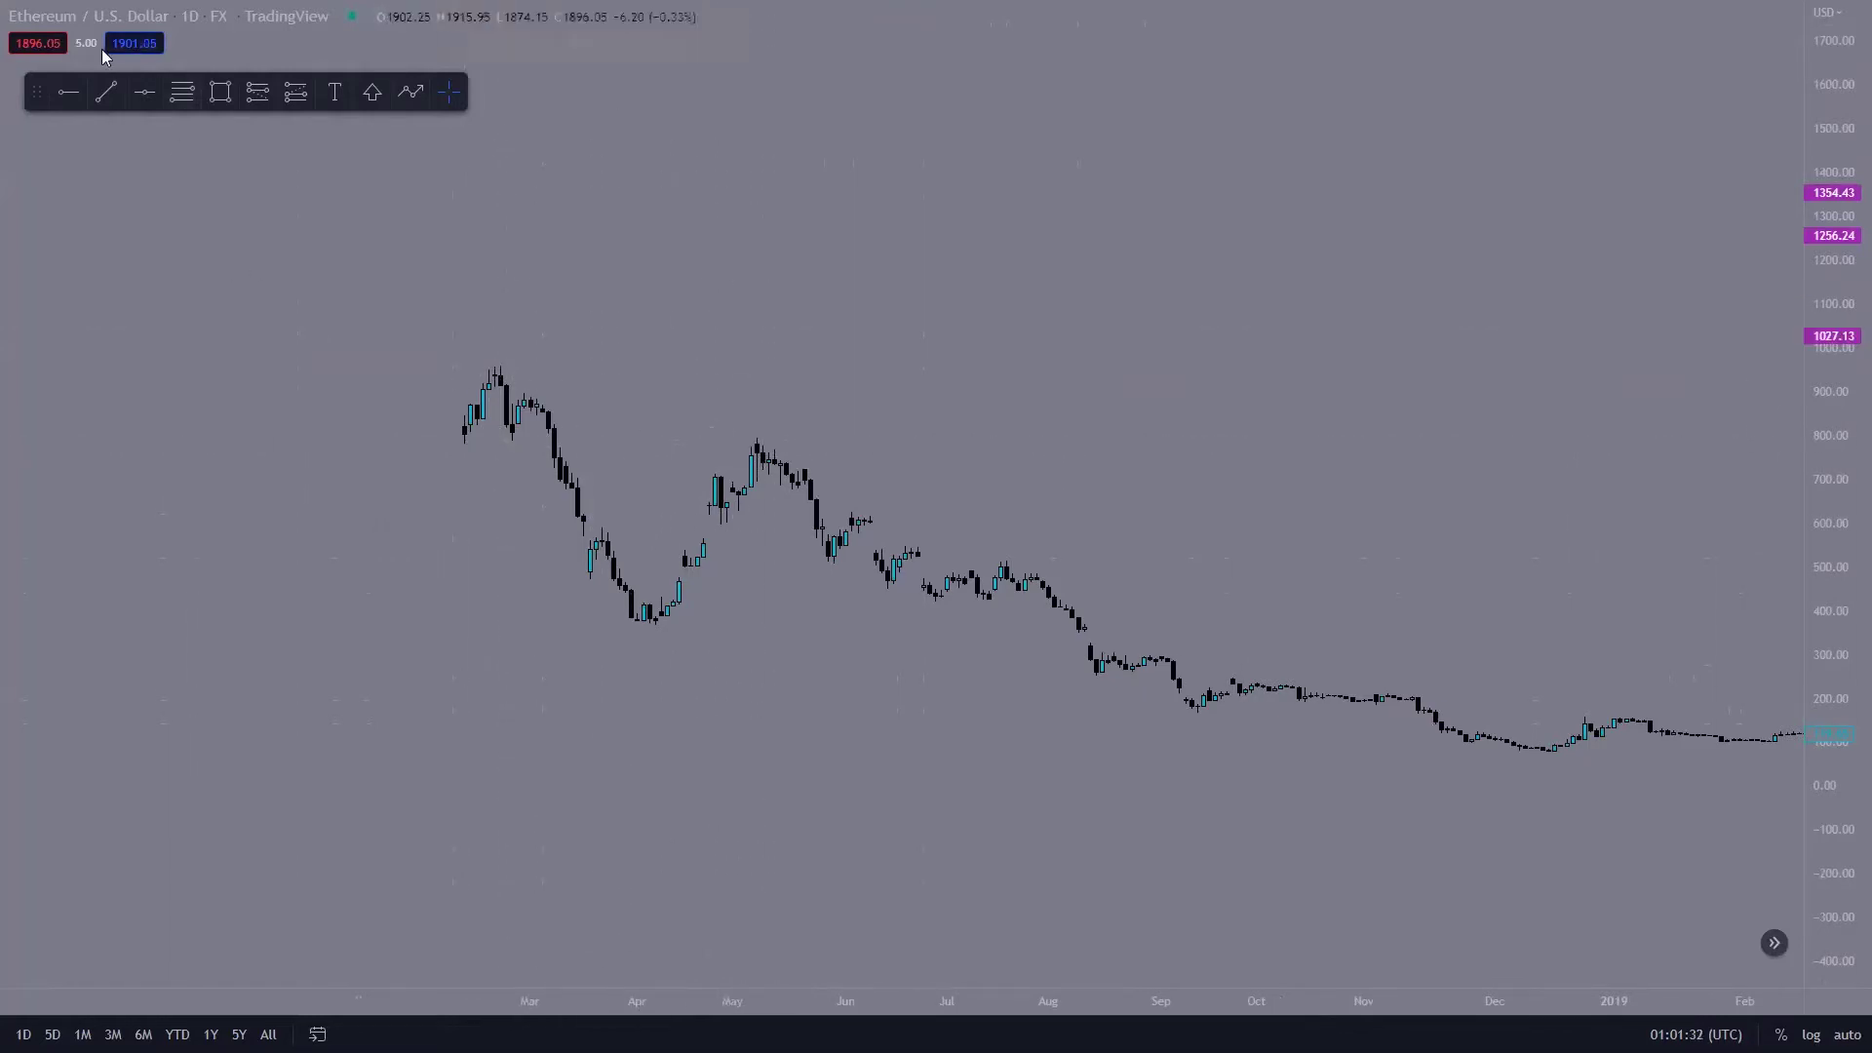
pyautogui.click(64, 95)
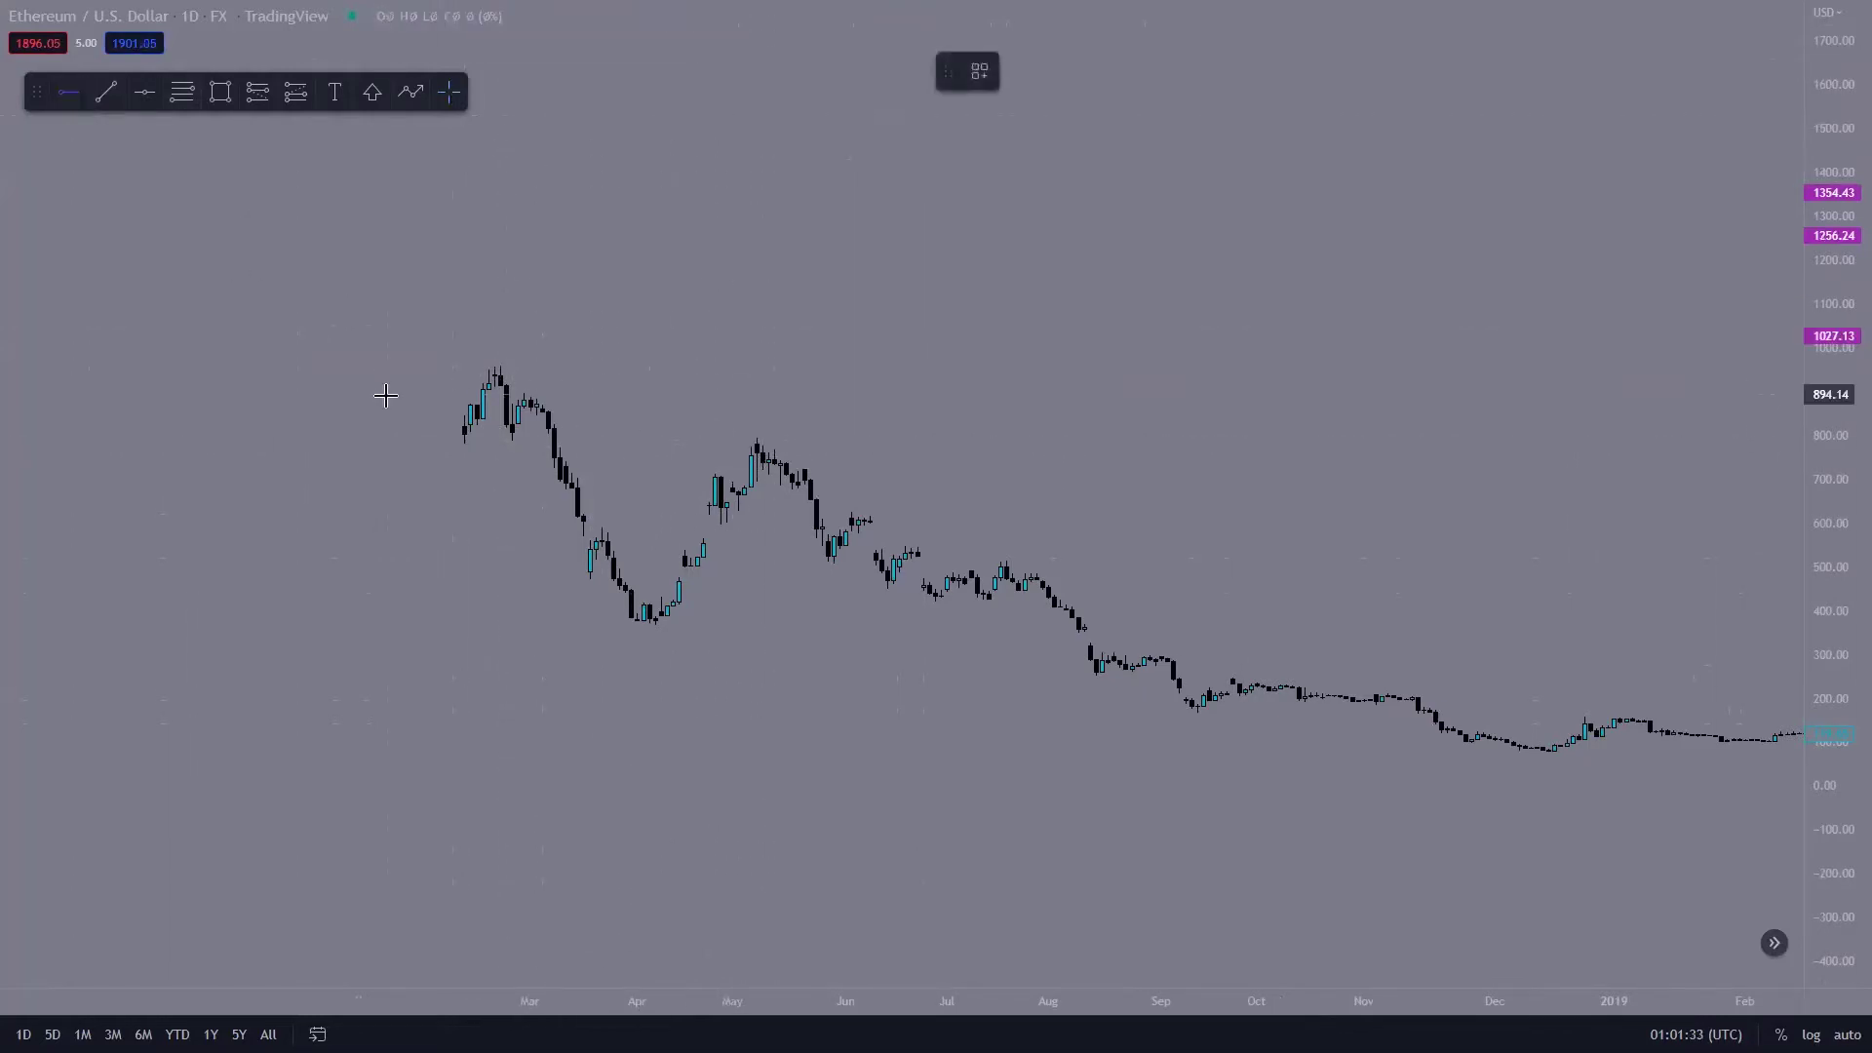
pyautogui.click(469, 440)
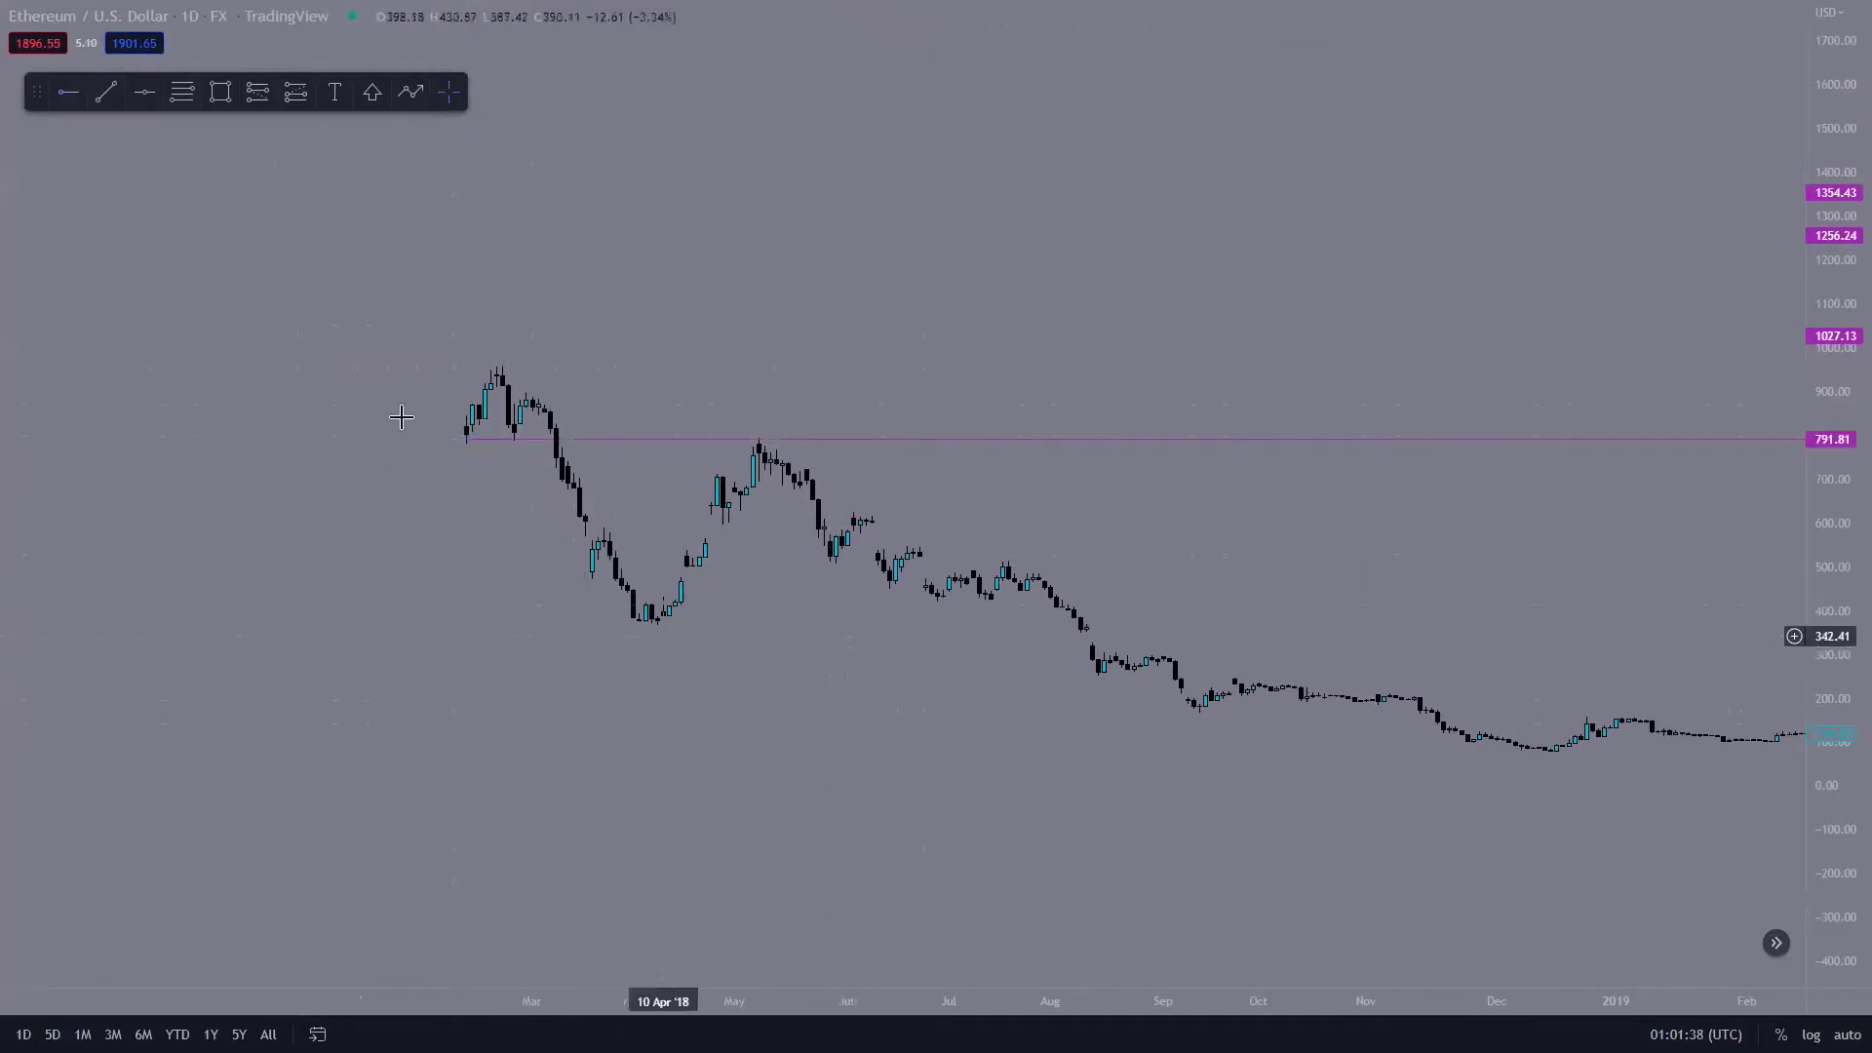
pyautogui.click(72, 95)
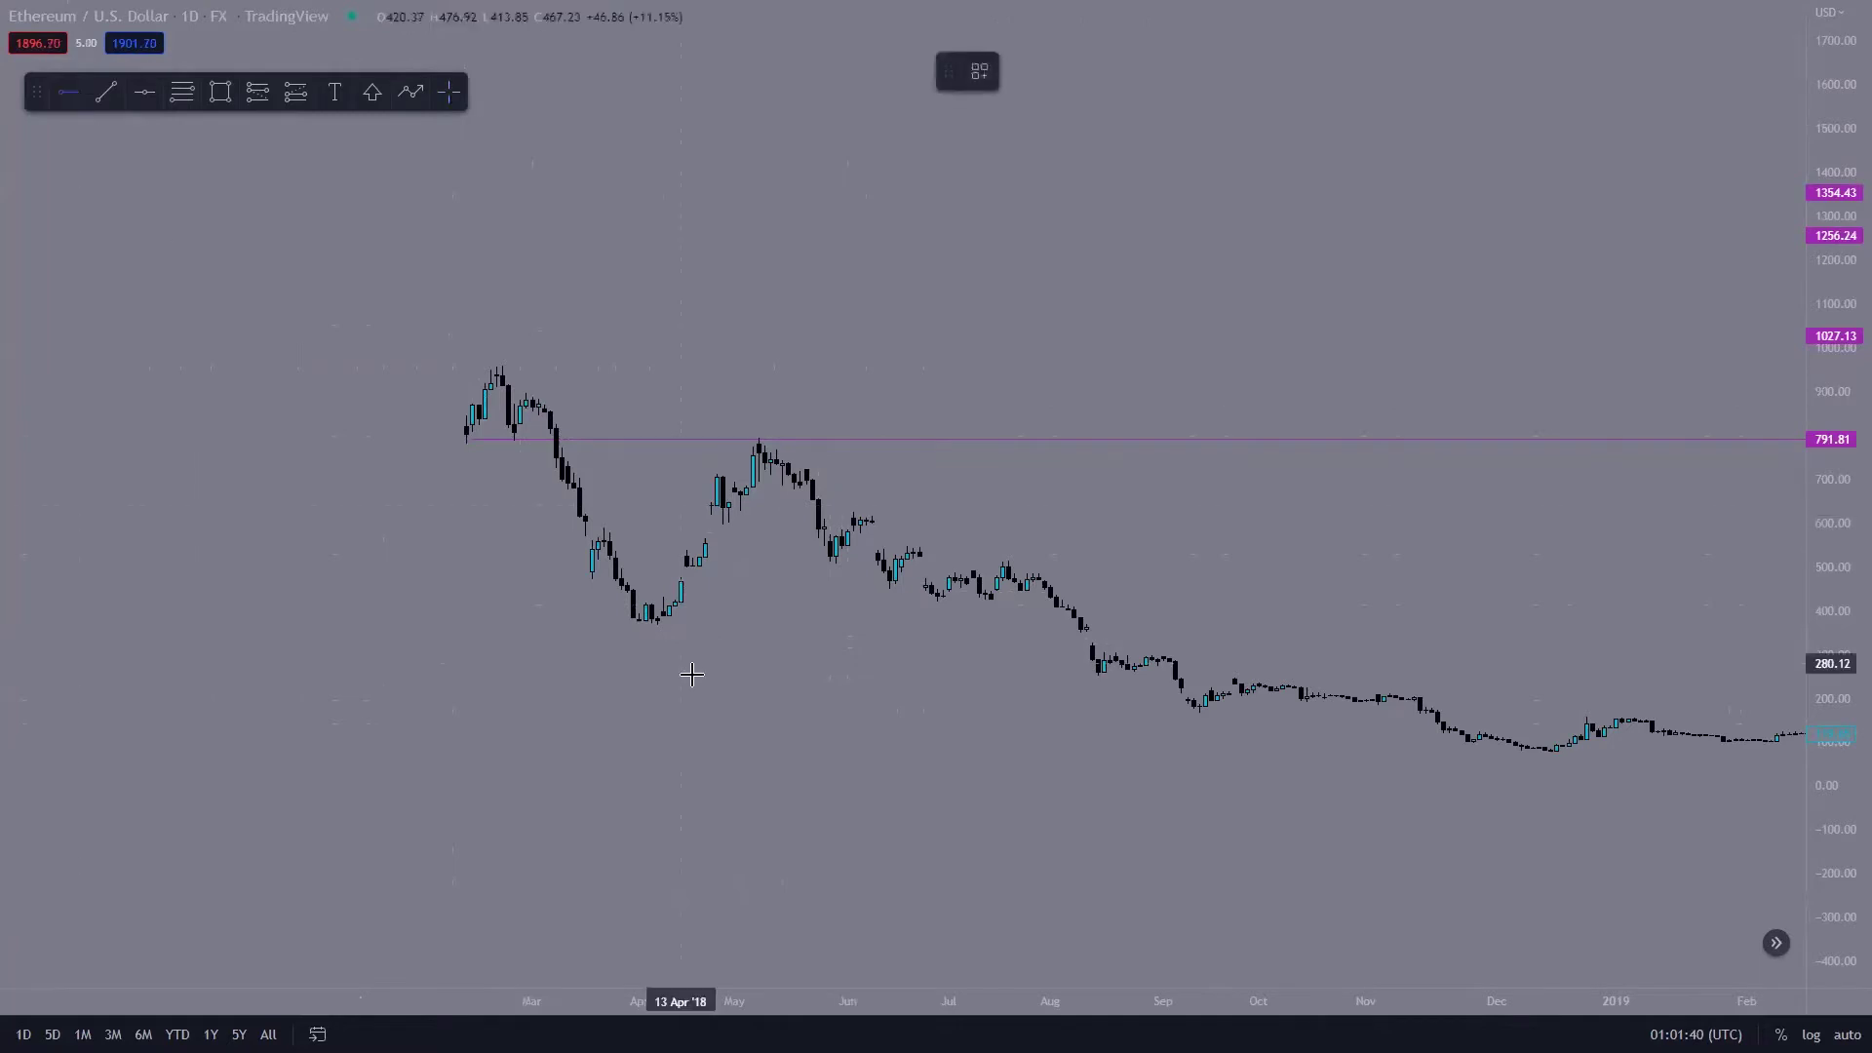
pyautogui.click(625, 622)
# Examine the 2018 to January 2021 price action against the two lowest horizontal rays.
pyautogui.moveTo(962, 712); pyautogui.dragTo(780, 618)
pyautogui.scroll(-8, 840, 622)
pyautogui.moveTo(1207, 695); pyautogui.dragTo(238, 585)
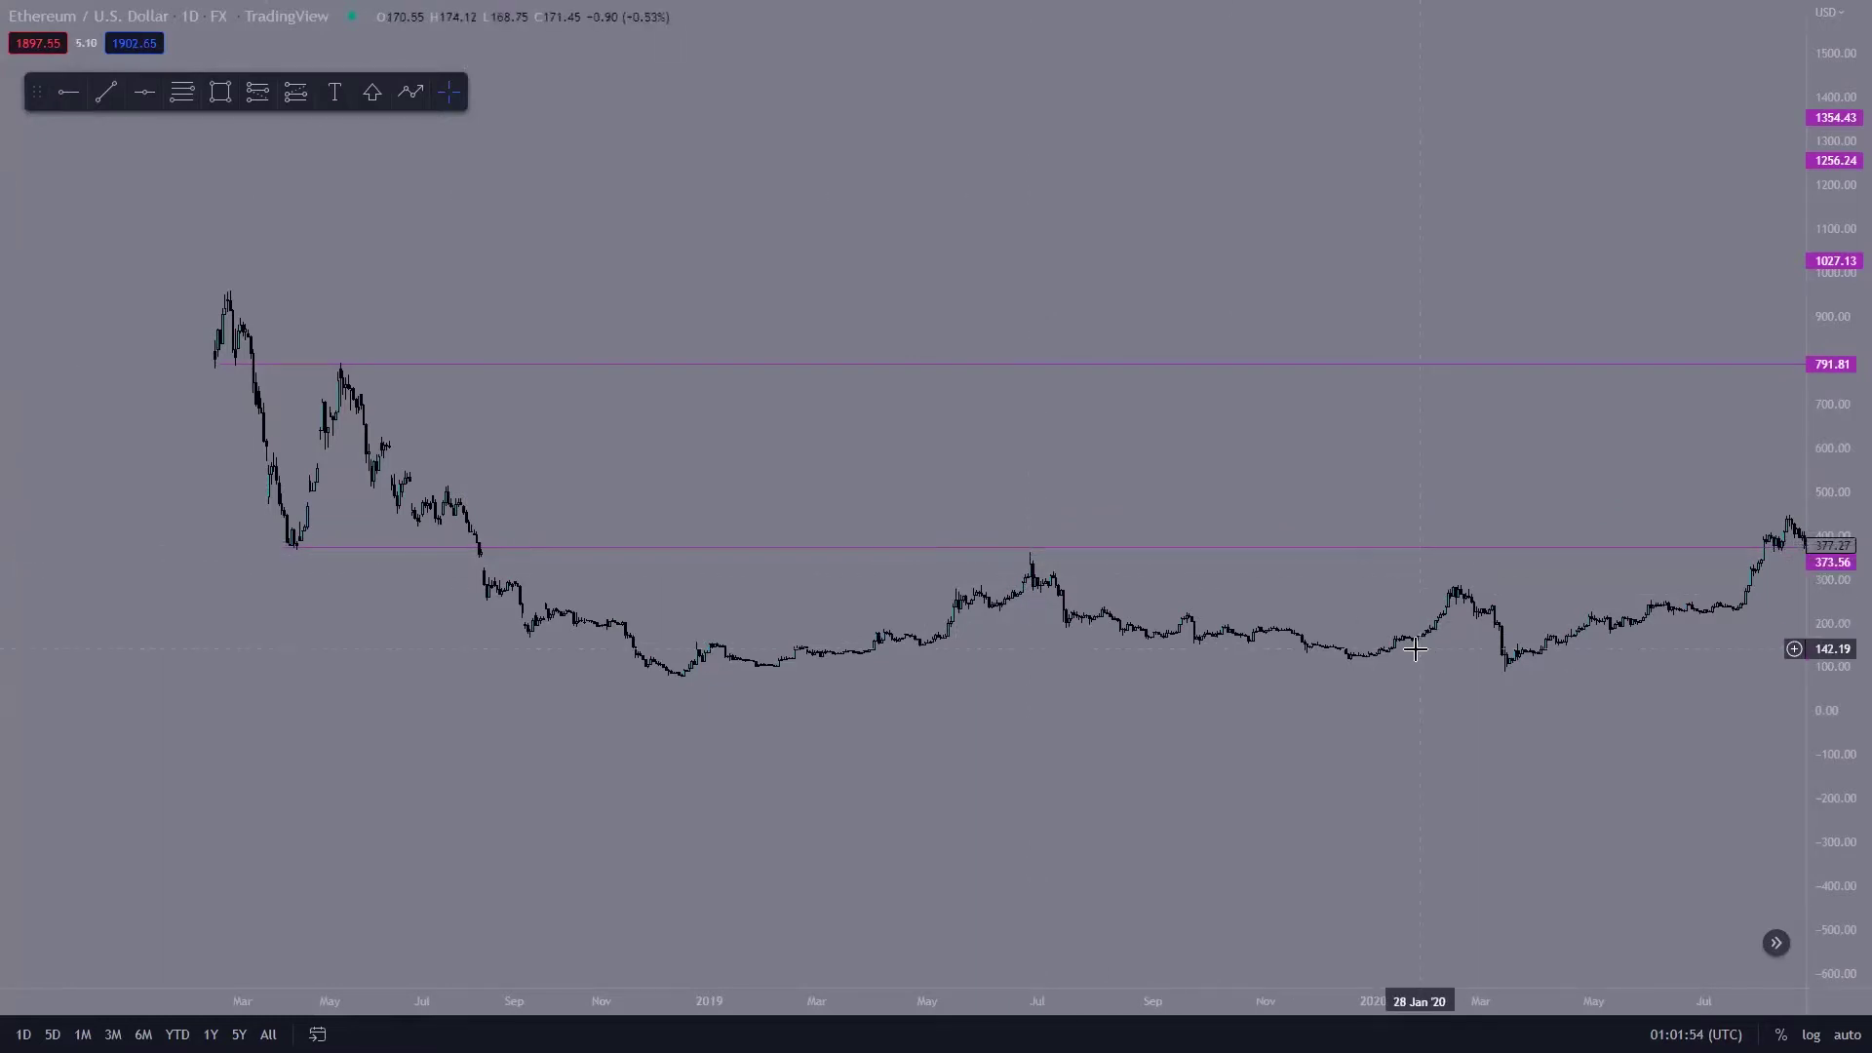
pyautogui.moveTo(1424, 640); pyautogui.dragTo(721, 698)
pyautogui.moveTo(1819, 774); pyautogui.dragTo(1823, 277)
pyautogui.scroll(2, 1300, 632)
pyautogui.scroll(5, 1300, 631)
pyautogui.moveTo(773, 618); pyautogui.dragTo(1404, 606)
pyautogui.scroll(3, 1161, 589)
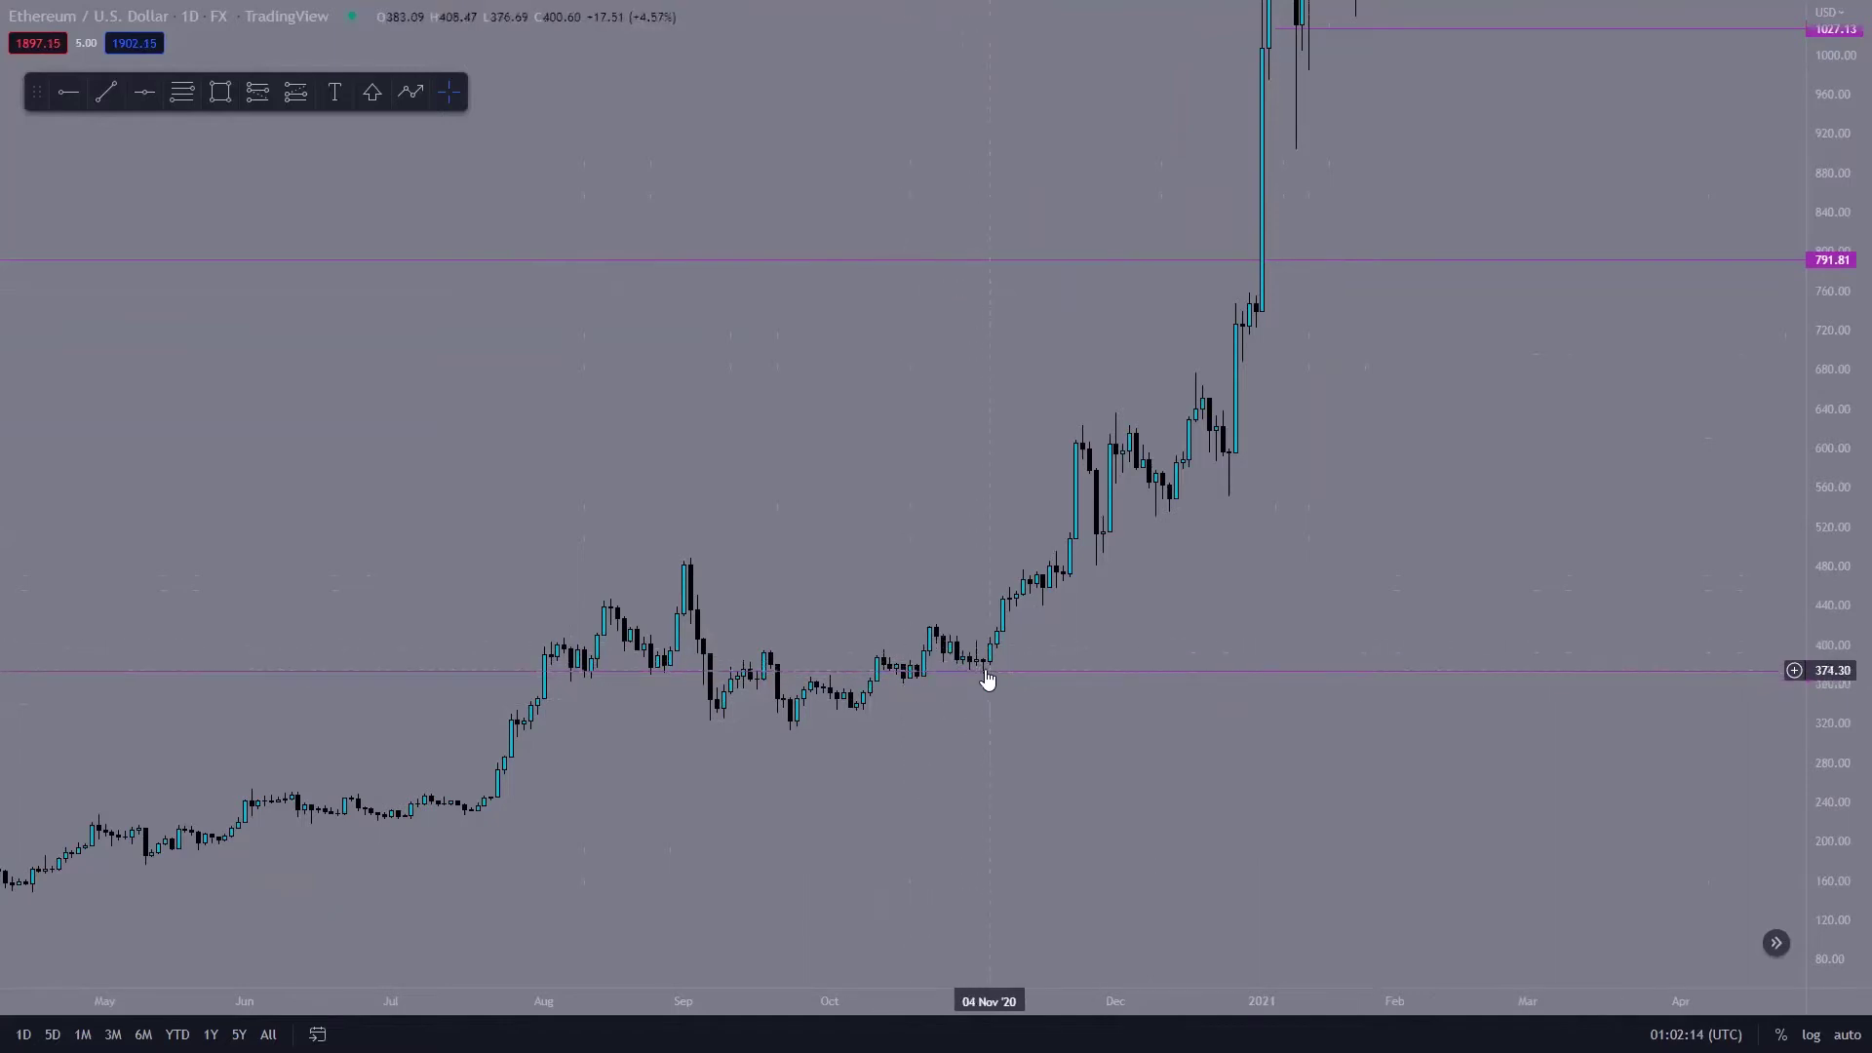
pyautogui.moveTo(1342, 543); pyautogui.dragTo(1205, 678)
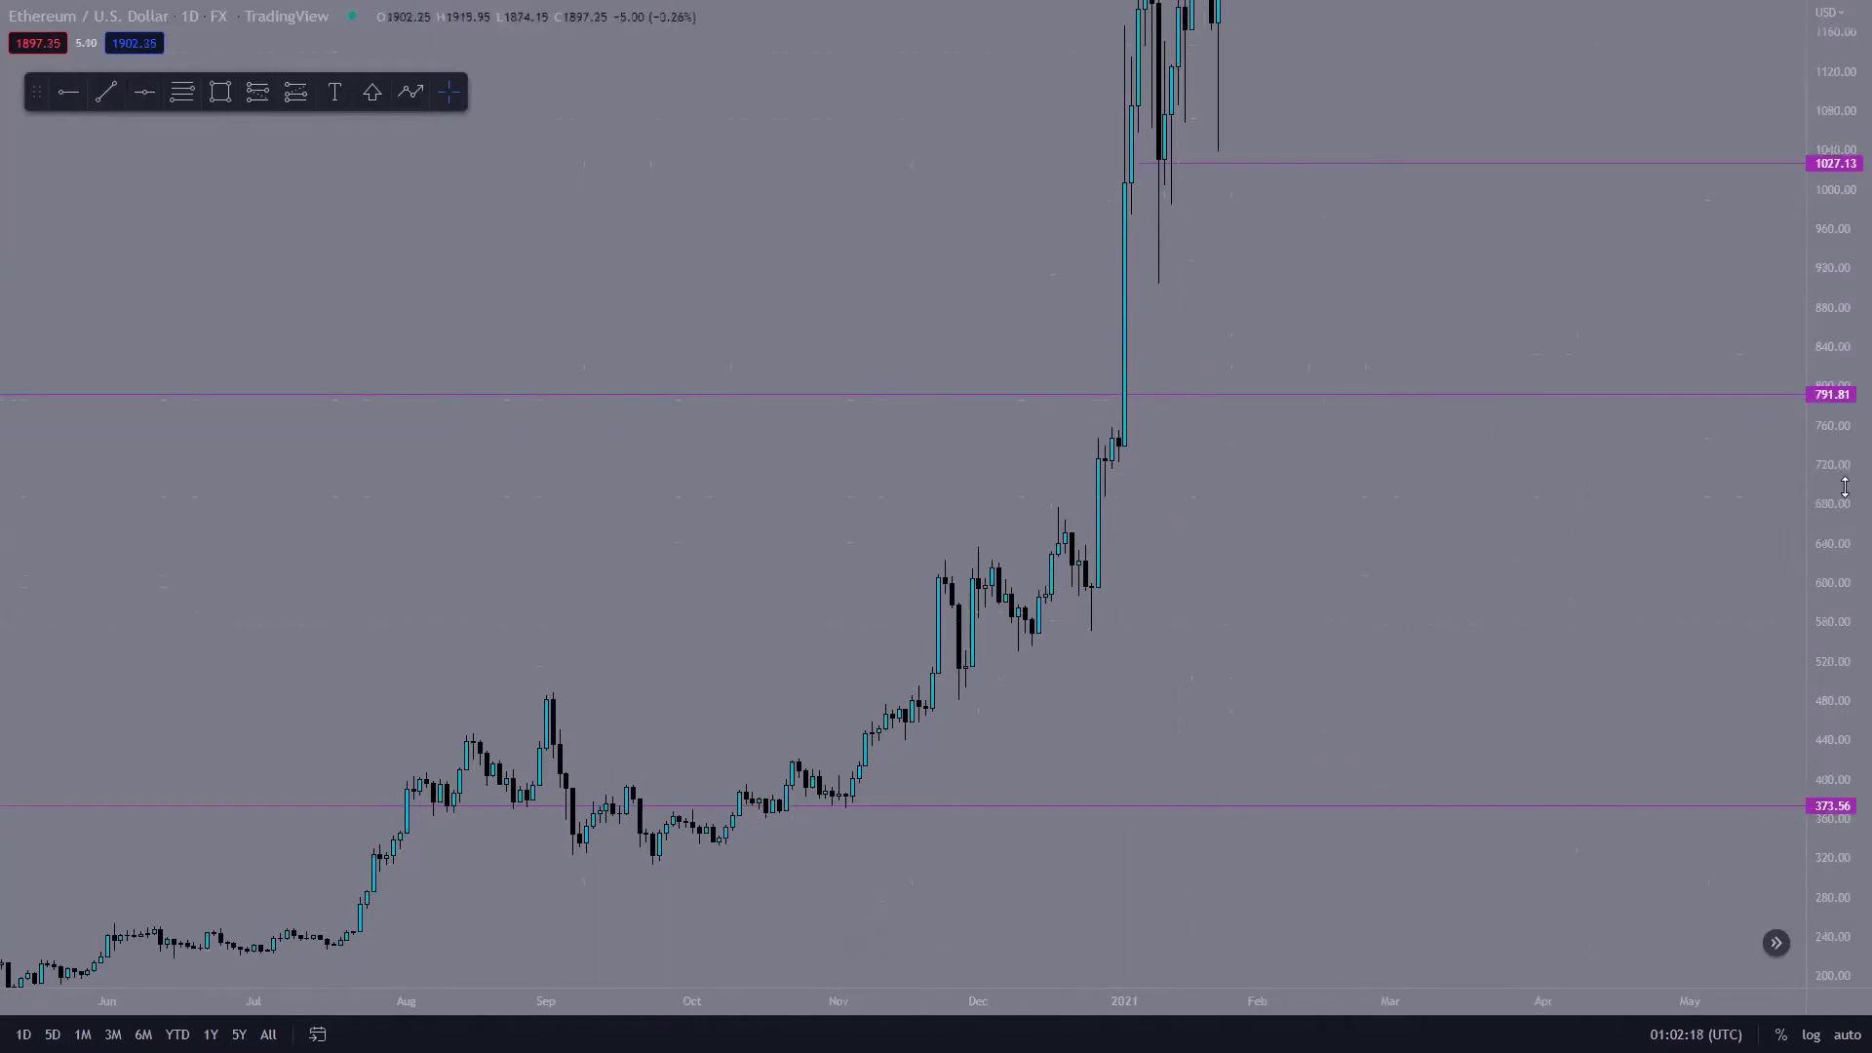
pyautogui.moveTo(1843, 526); pyautogui.dragTo(1842, 766)
pyautogui.scroll(-9, 940, 746)
pyautogui.moveTo(736, 793); pyautogui.dragTo(1400, 742)
pyautogui.moveTo(1174, 793); pyautogui.dragTo(91, 855)
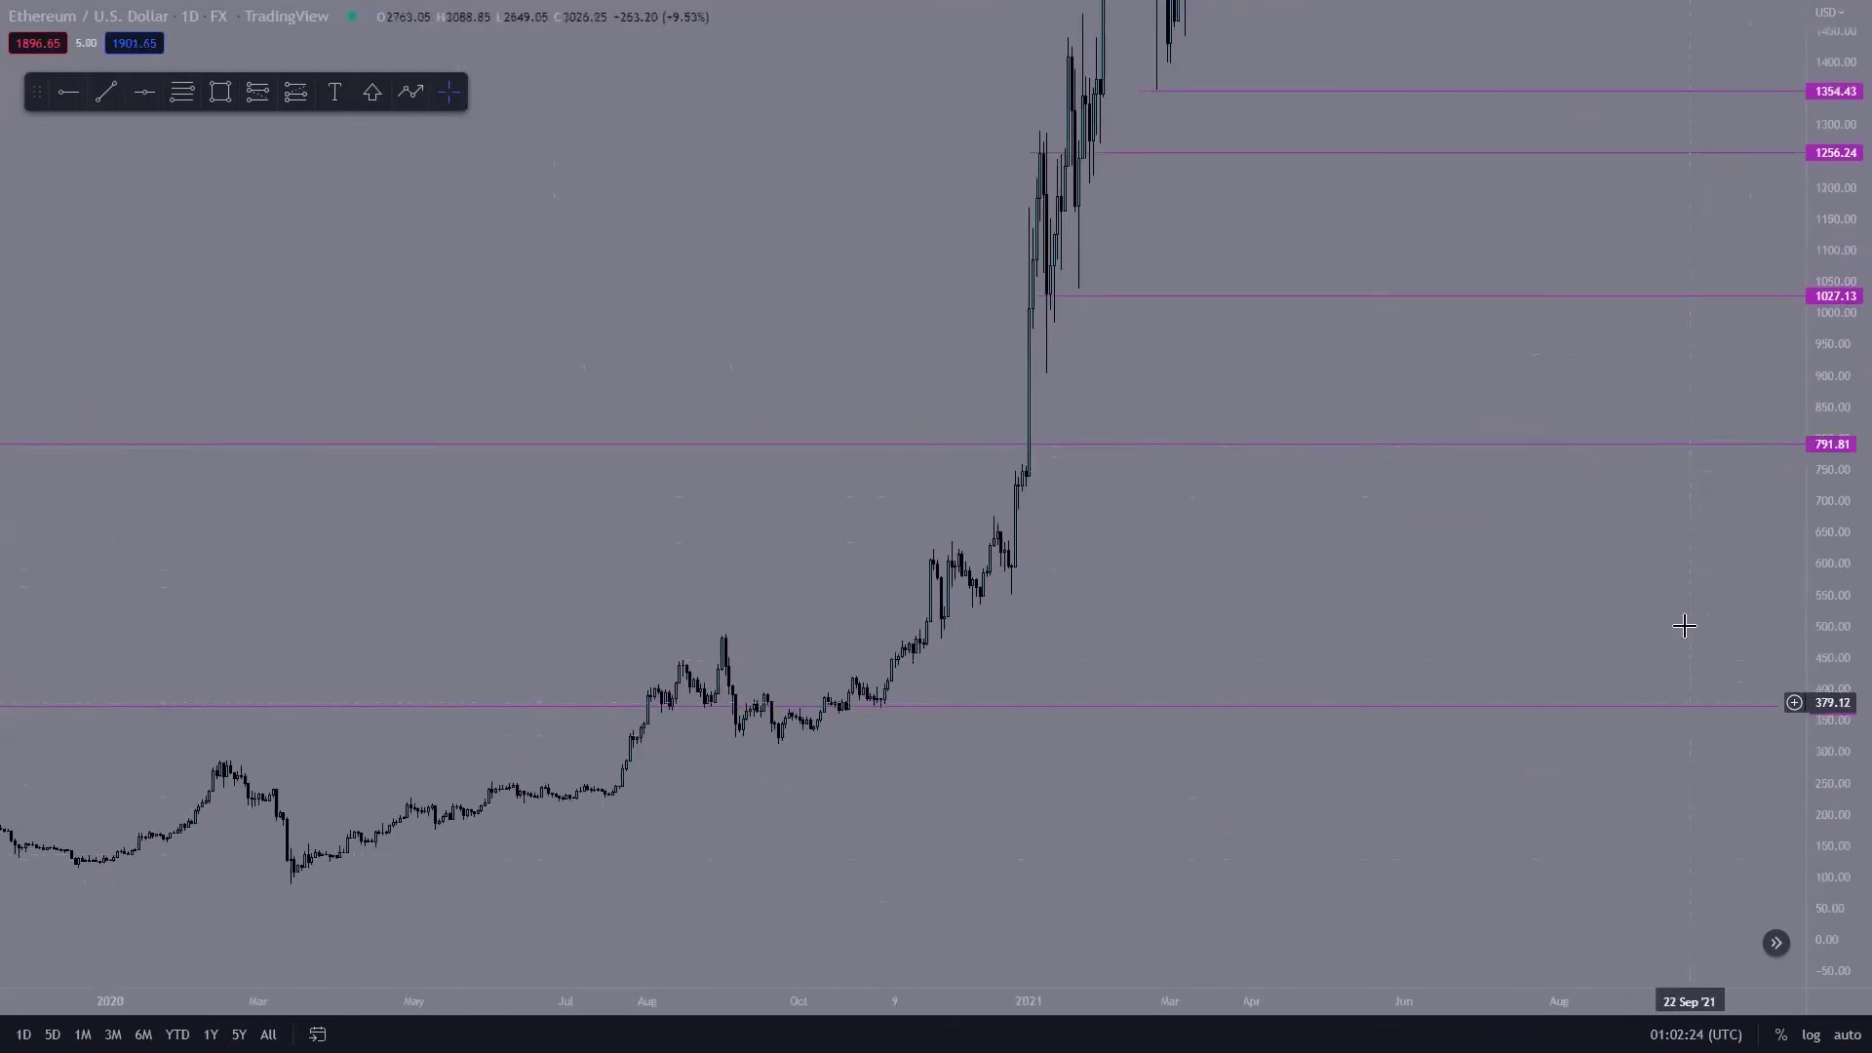
pyautogui.click(1666, 445)
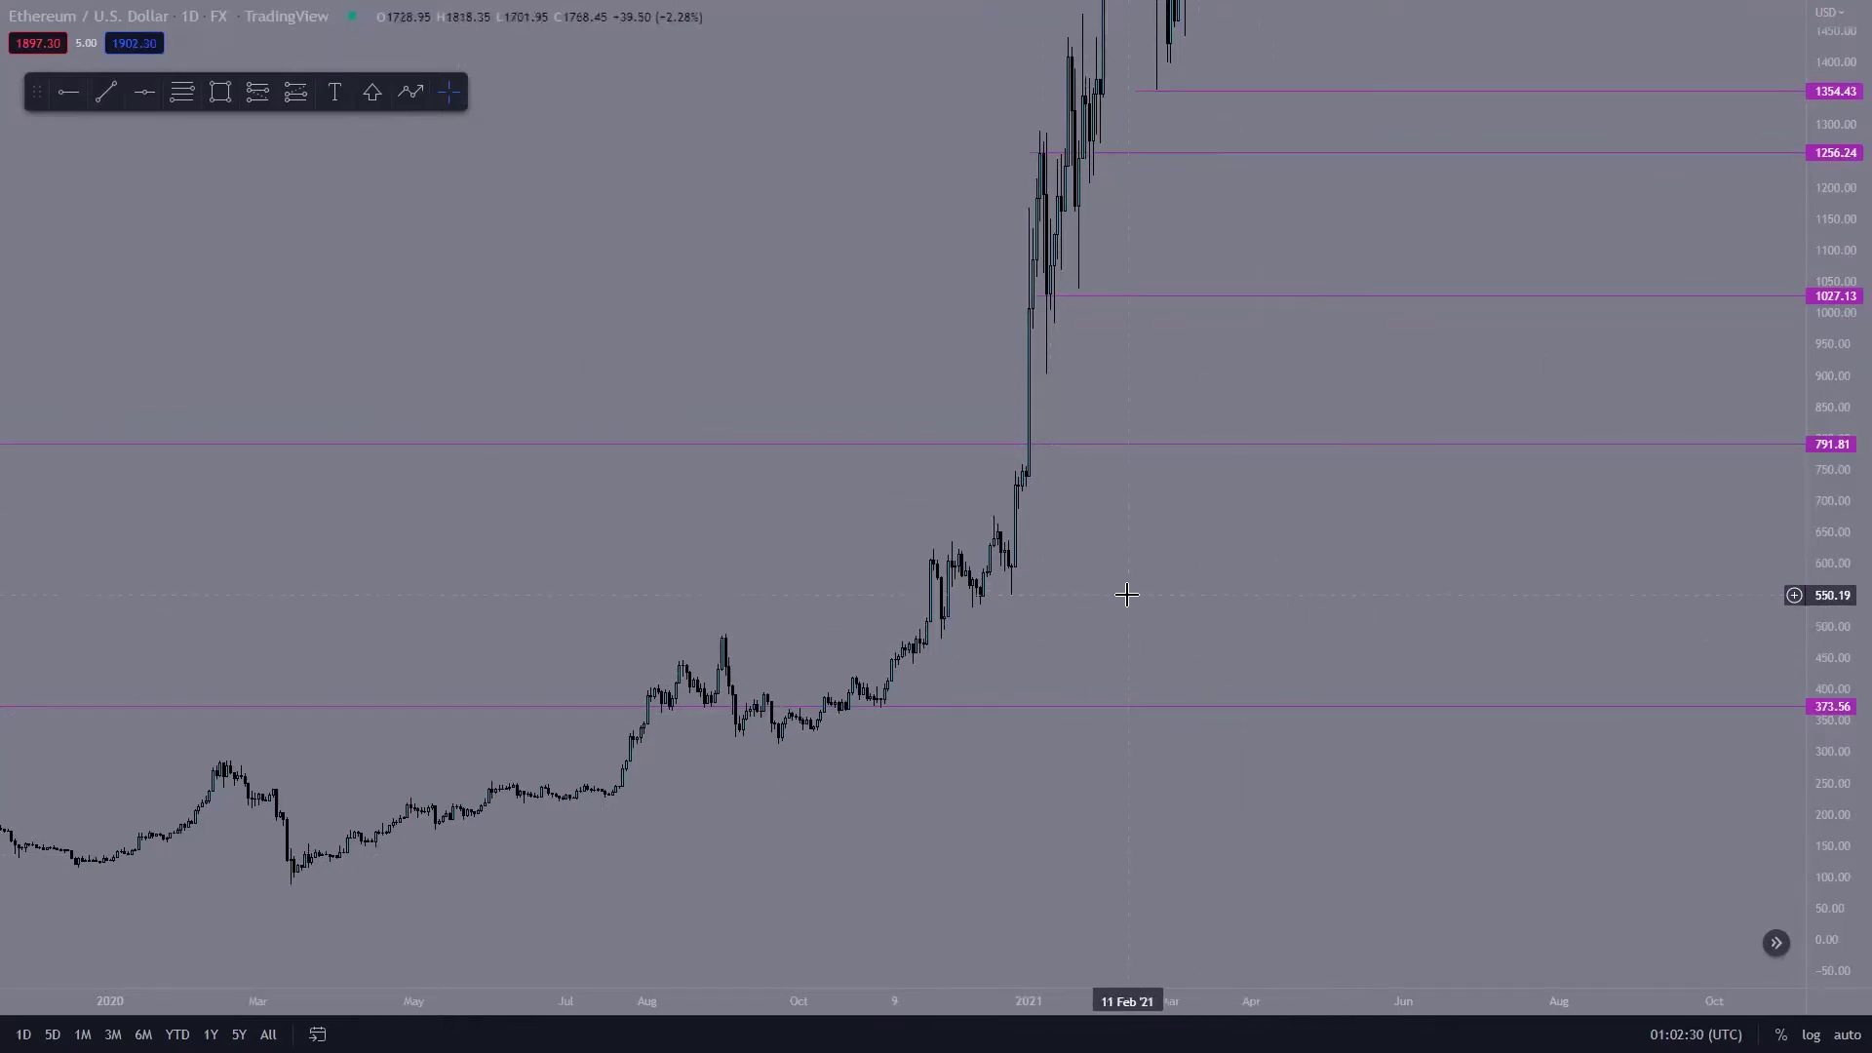
# Draw a horizontal ray from about 19 April 2018 at about 628, between the two lowest rays.
pyautogui.scroll(-3, 788, 630)
pyautogui.moveTo(534, 651); pyautogui.dragTo(1358, 644)
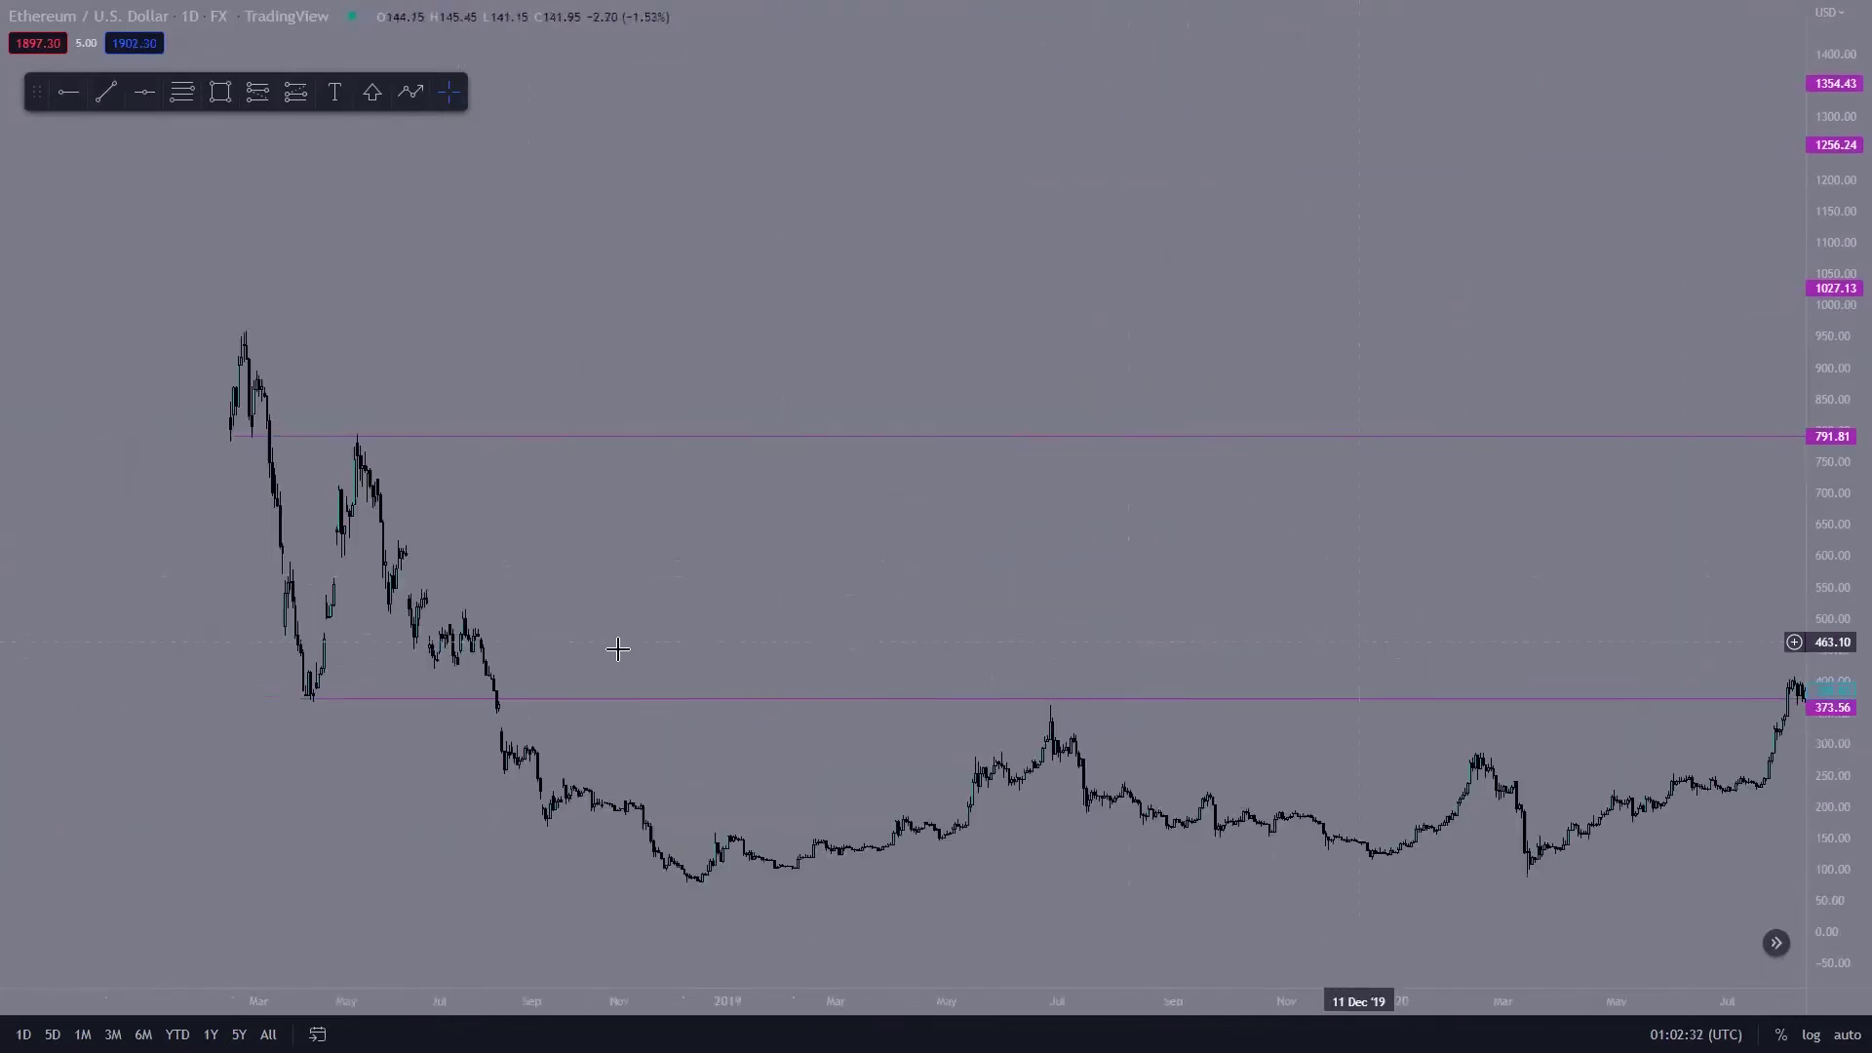
pyautogui.moveTo(583, 610); pyautogui.dragTo(947, 646)
pyautogui.scroll(3, 946, 645)
pyautogui.scroll(3, 947, 645)
pyautogui.moveTo(535, 627); pyautogui.dragTo(1291, 660)
pyautogui.scroll(2, 1273, 658)
pyautogui.moveTo(757, 643); pyautogui.dragTo(1012, 653)
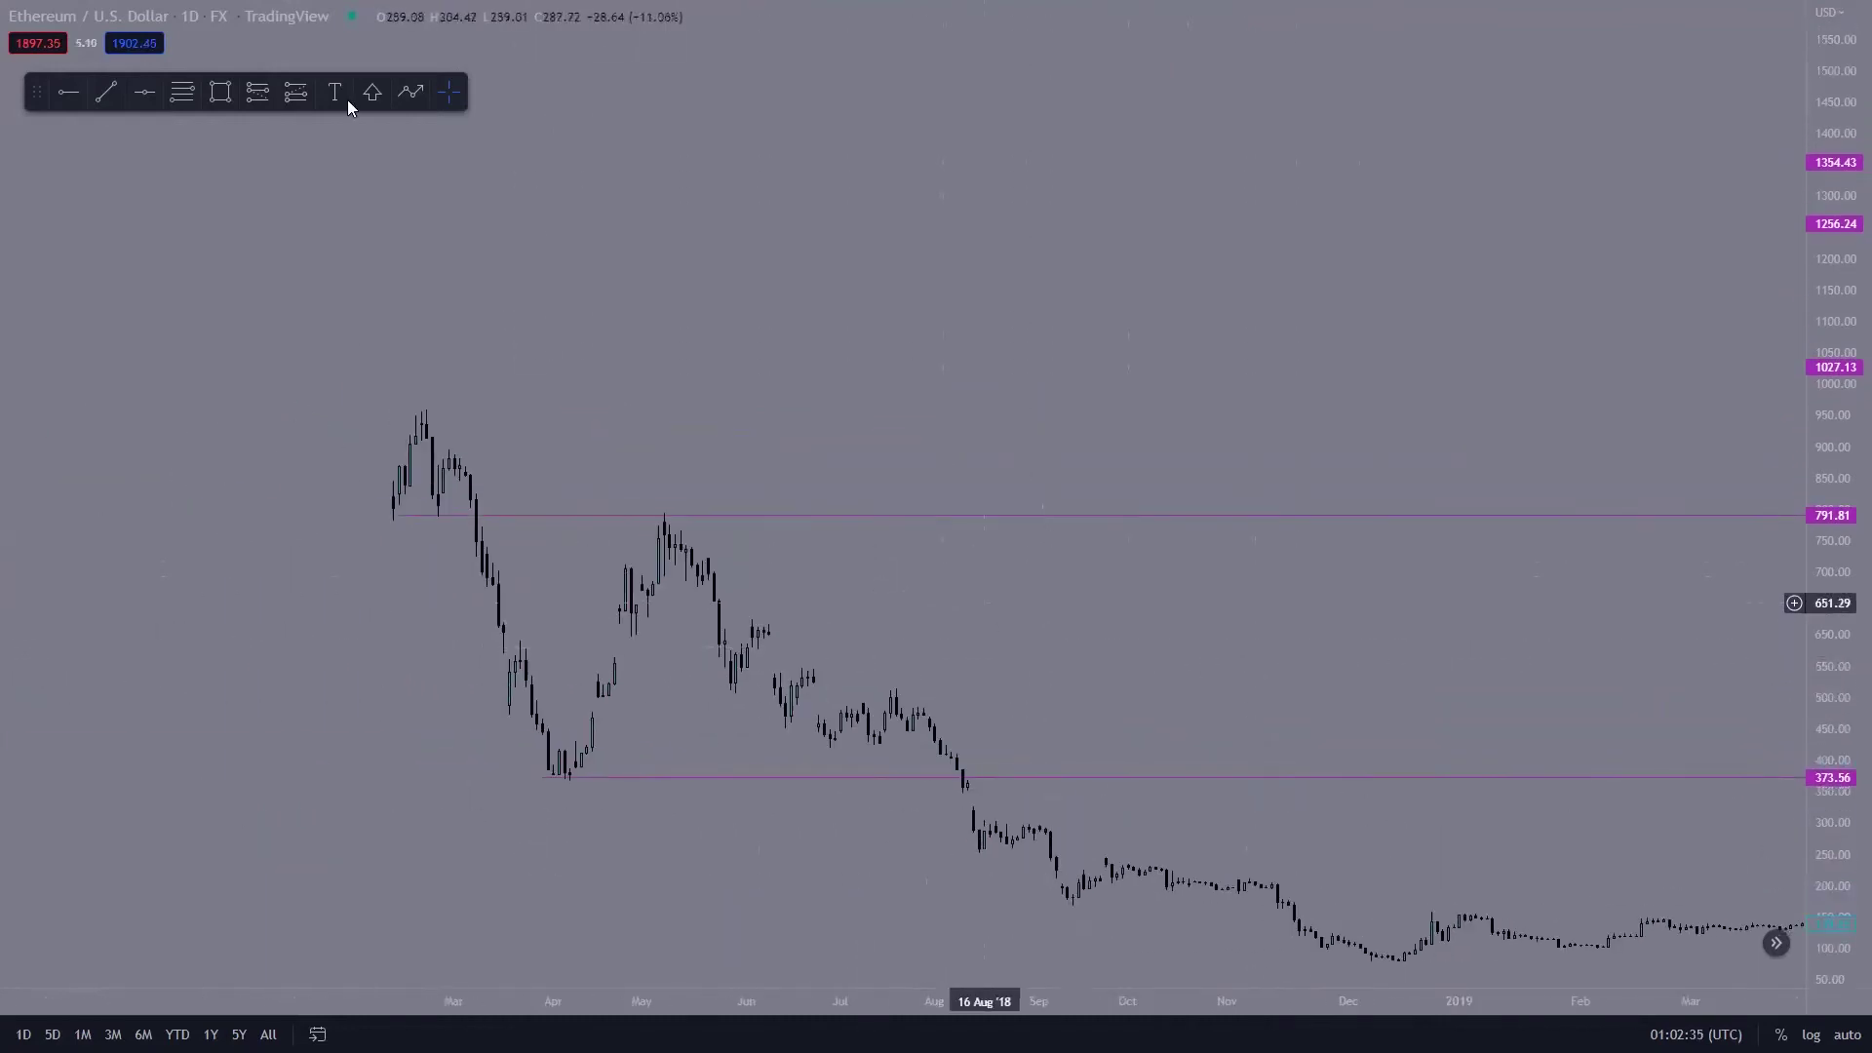
pyautogui.click(68, 103)
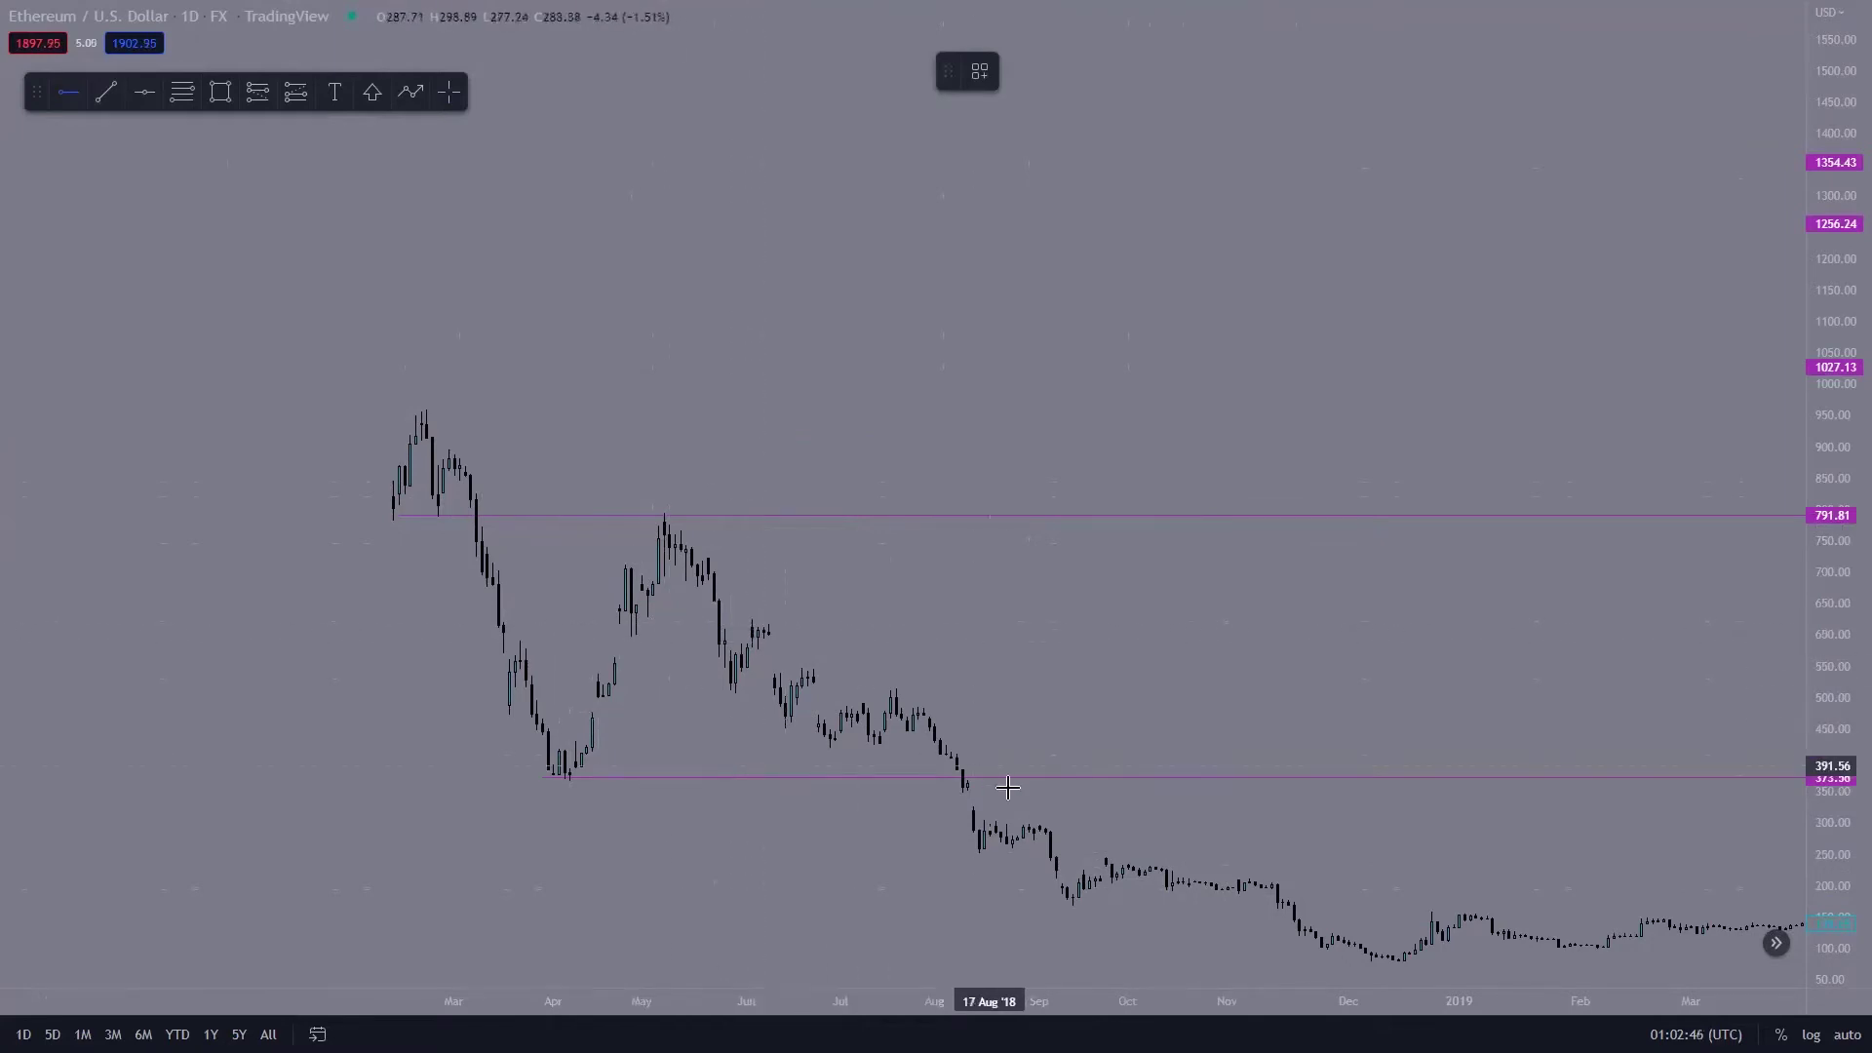
pyautogui.click(610, 616)
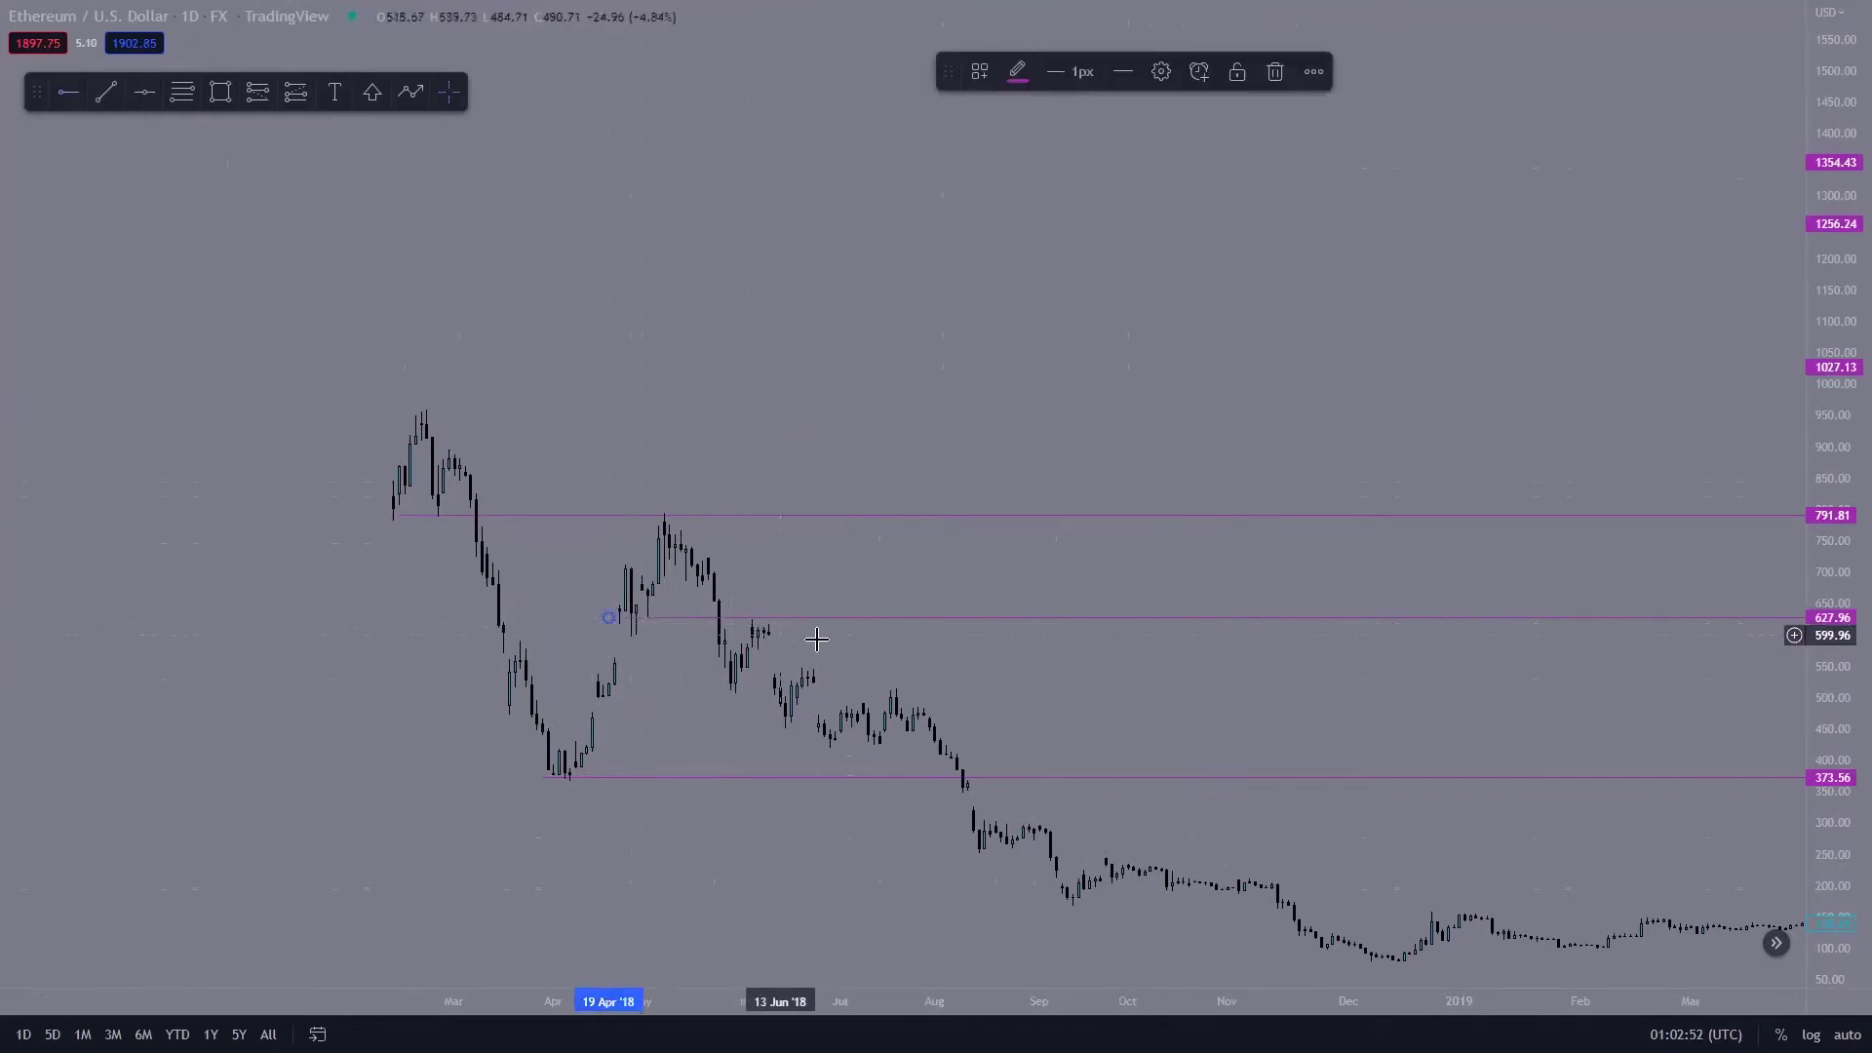
# Examine the late 2020 rally and the price up to August 2022 against all eight horizontal rays.
pyautogui.scroll(-3, 877, 639)
pyautogui.moveTo(1128, 641); pyautogui.dragTo(72, 455)
pyautogui.moveTo(1195, 539); pyautogui.dragTo(74, 687)
pyautogui.moveTo(991, 637); pyautogui.dragTo(769, 664)
pyautogui.moveTo(1218, 663); pyautogui.dragTo(656, 627)
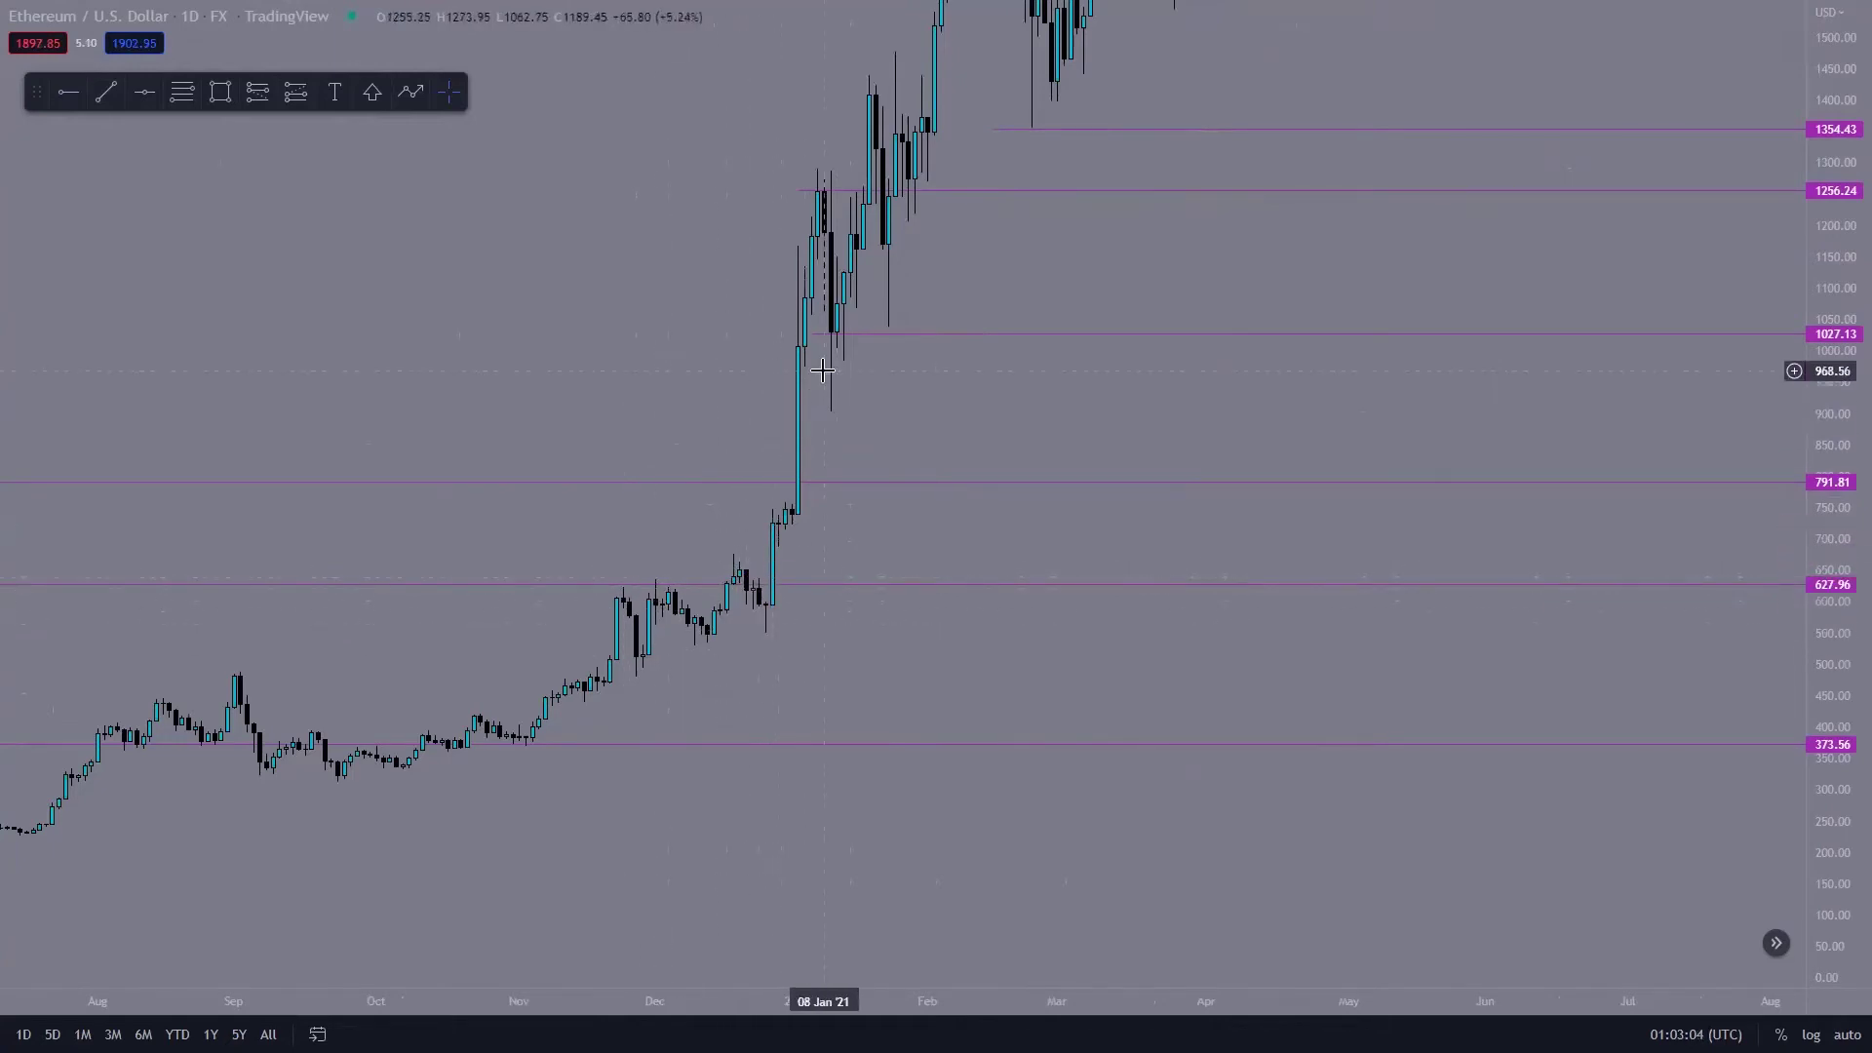
pyautogui.scroll(-2, 1036, 614)
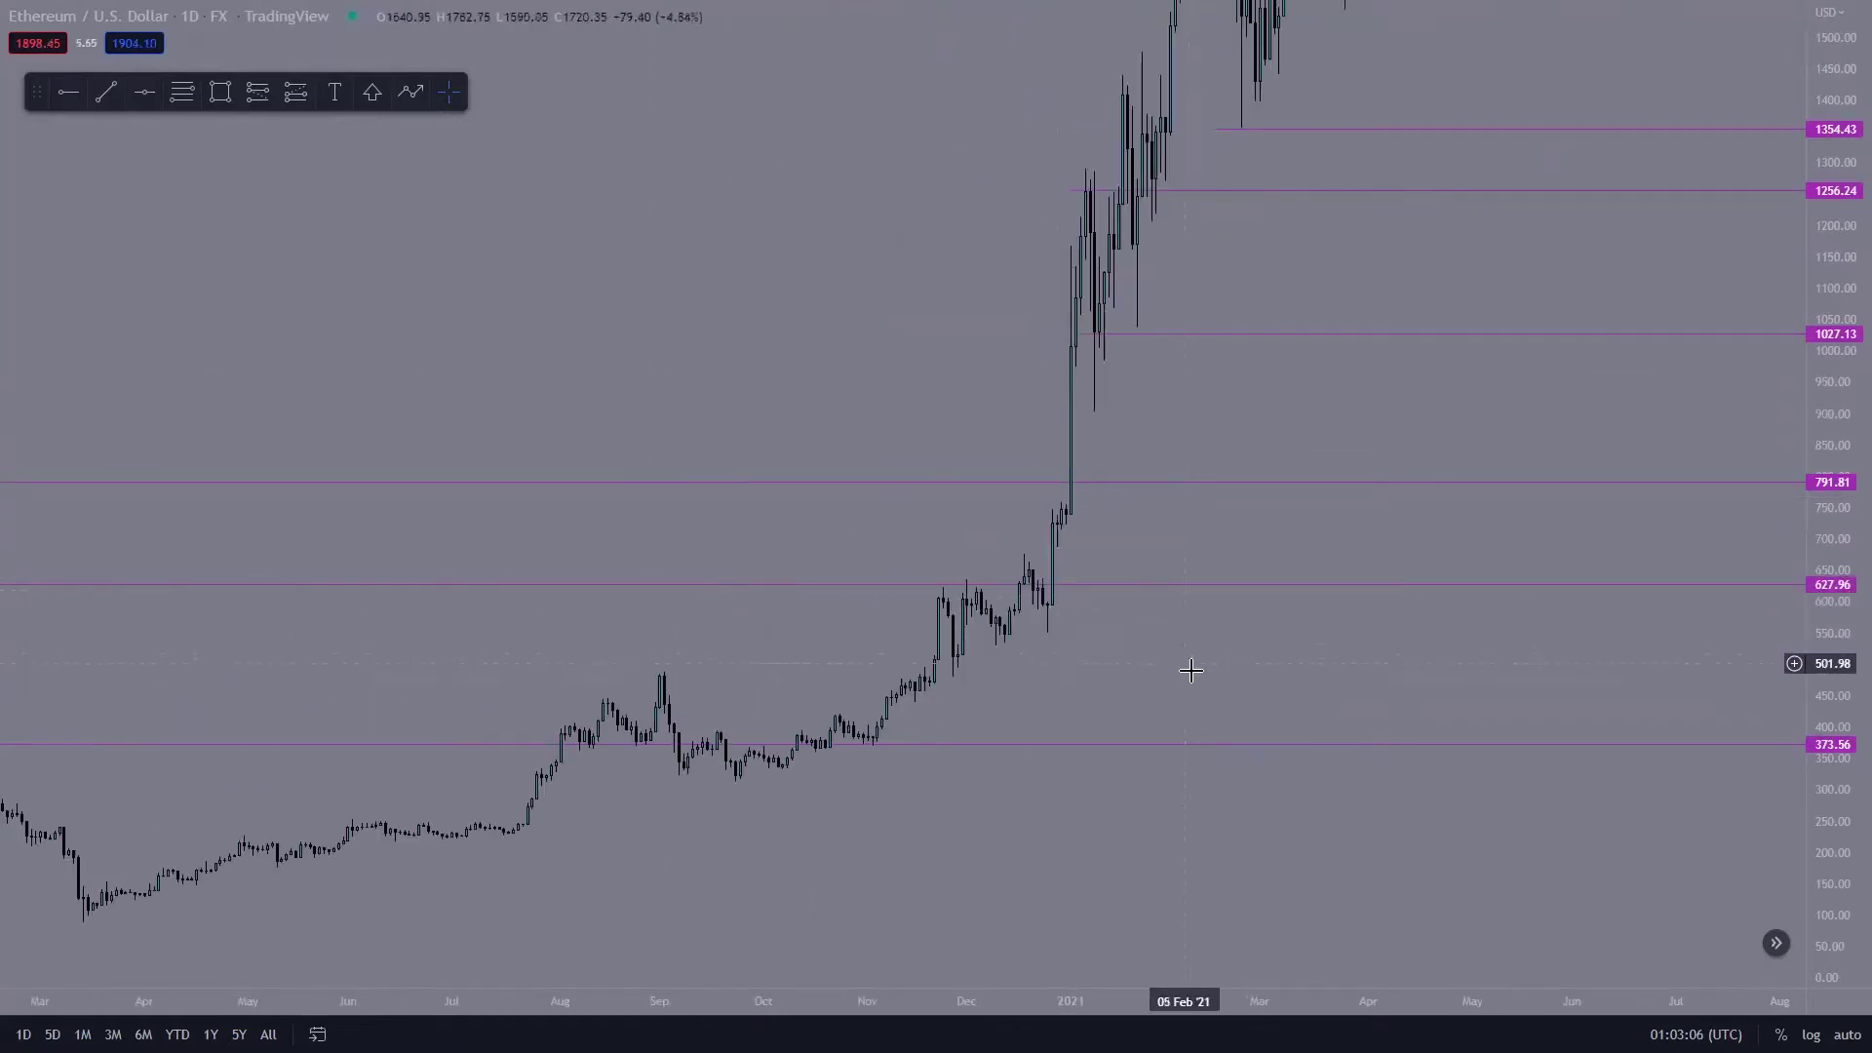
pyautogui.scroll(-2, 1182, 660)
pyautogui.moveTo(1213, 668); pyautogui.dragTo(920, 610)
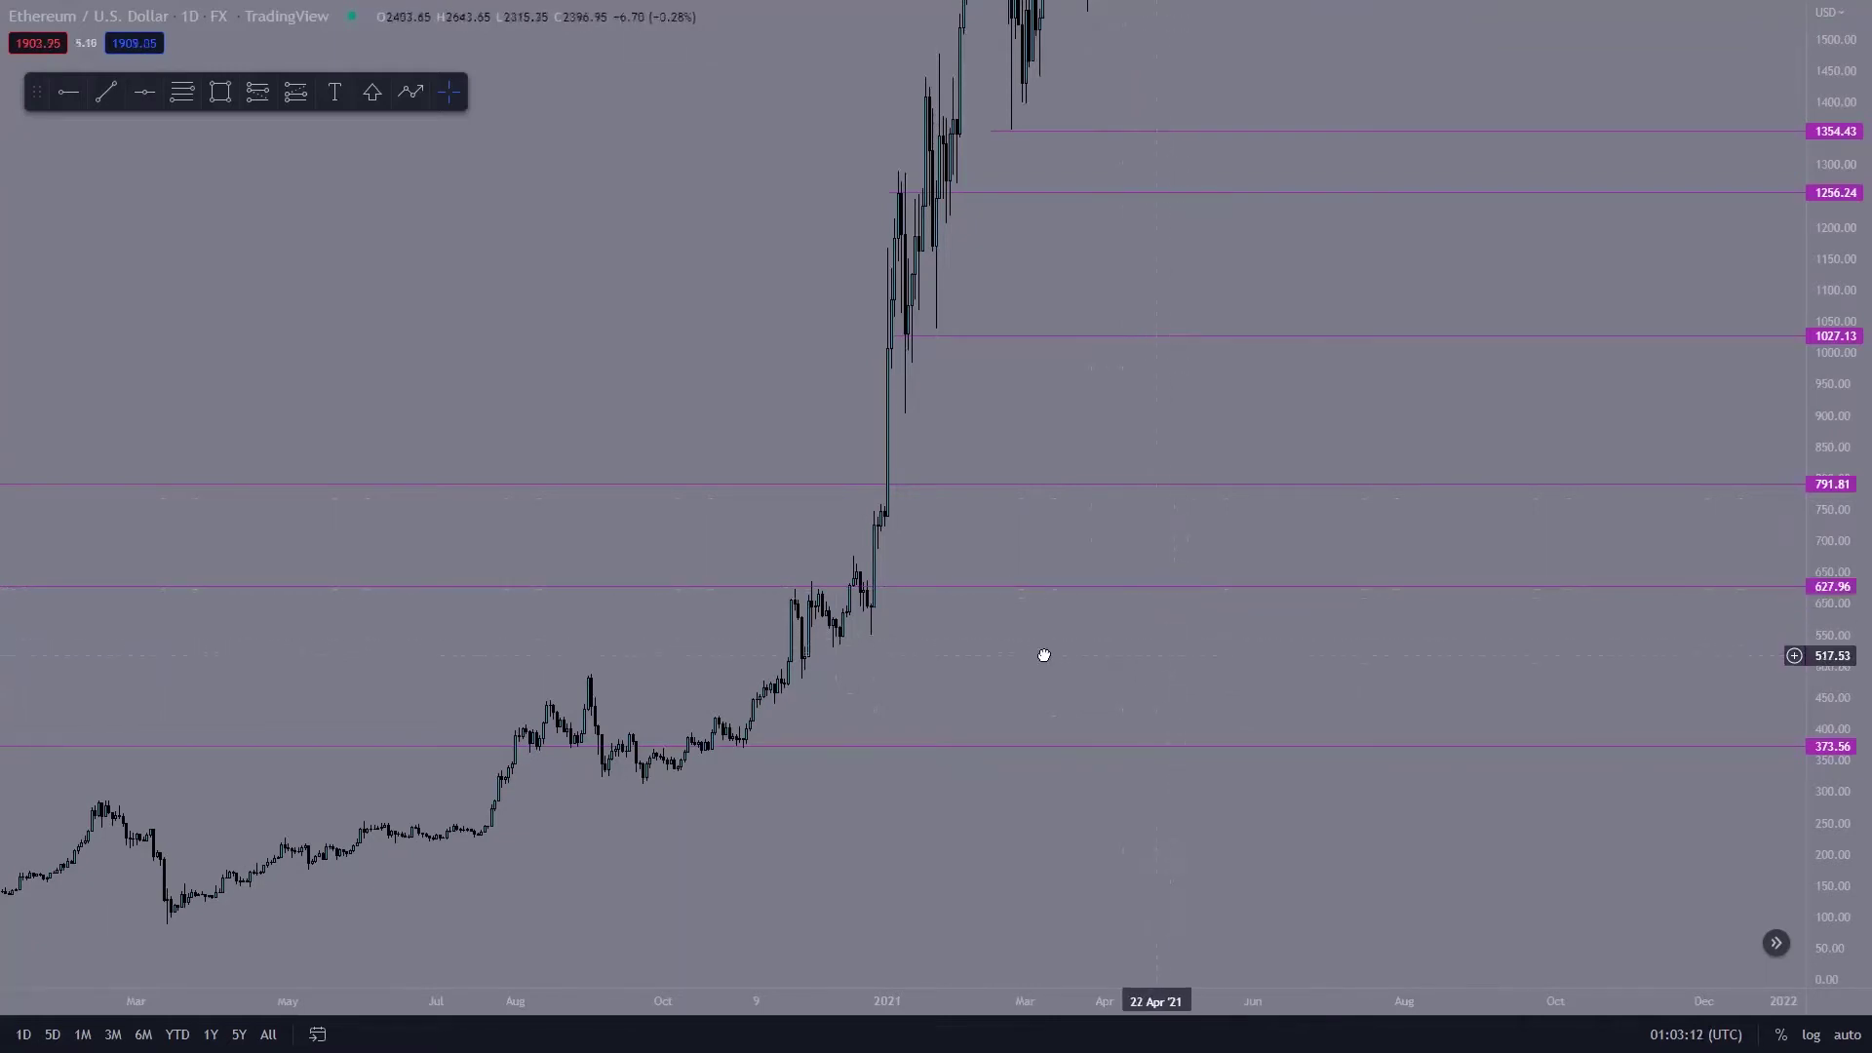
pyautogui.moveTo(1120, 652); pyautogui.dragTo(409, 664)
pyautogui.moveTo(1845, 398); pyautogui.dragTo(1845, 759)
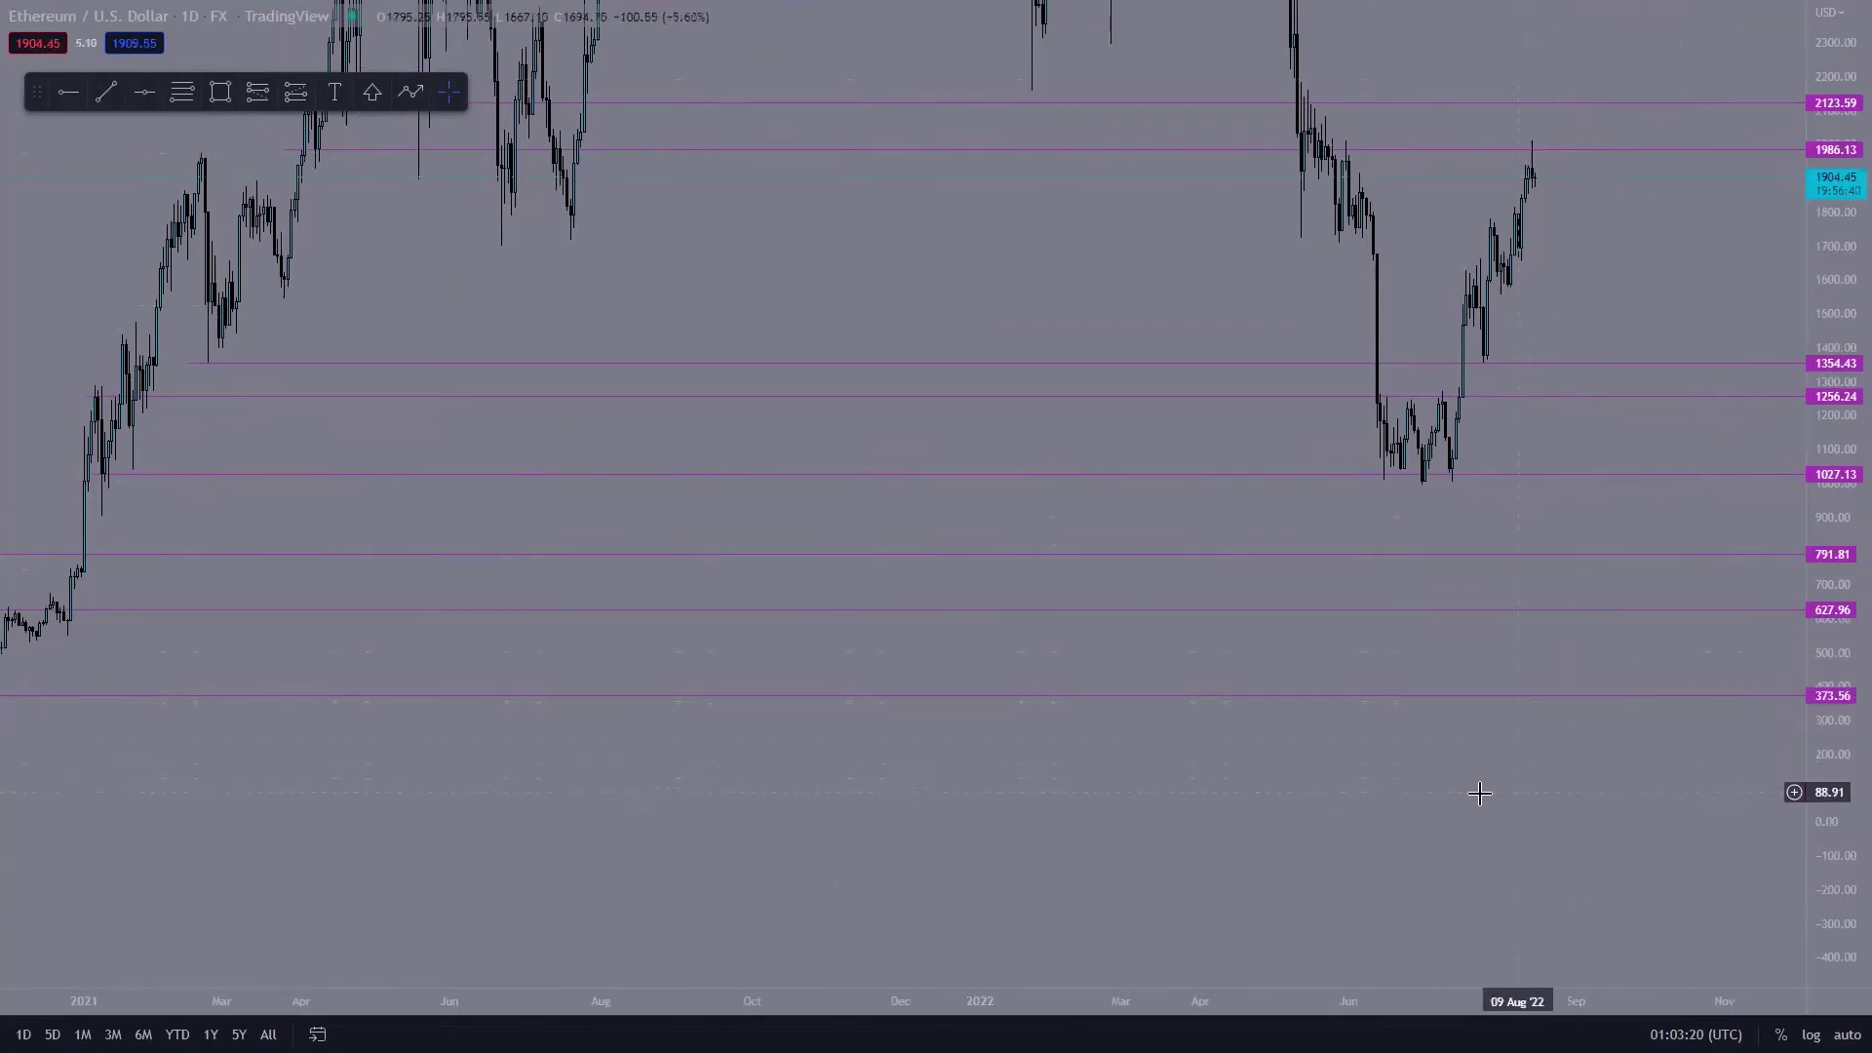
pyautogui.moveTo(1360, 786); pyautogui.dragTo(1424, 781)
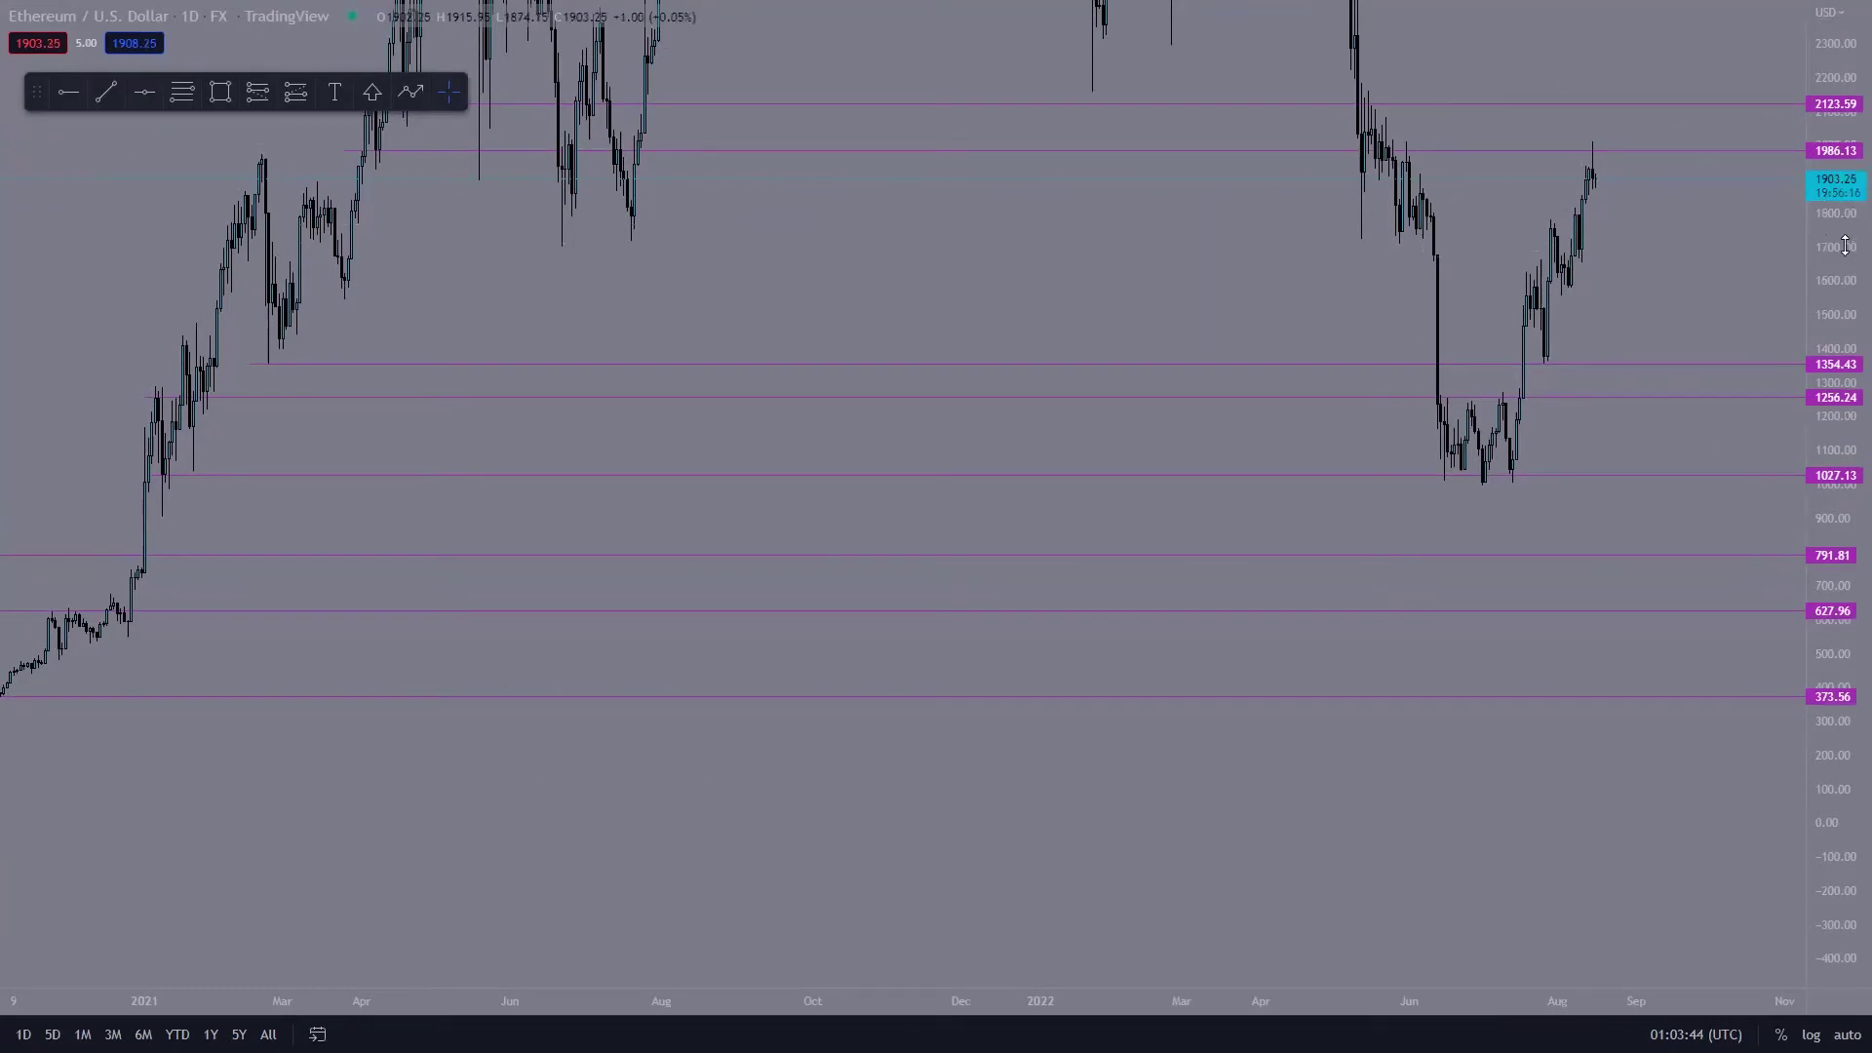
pyautogui.moveTo(1829, 257); pyautogui.dragTo(1828, 292)
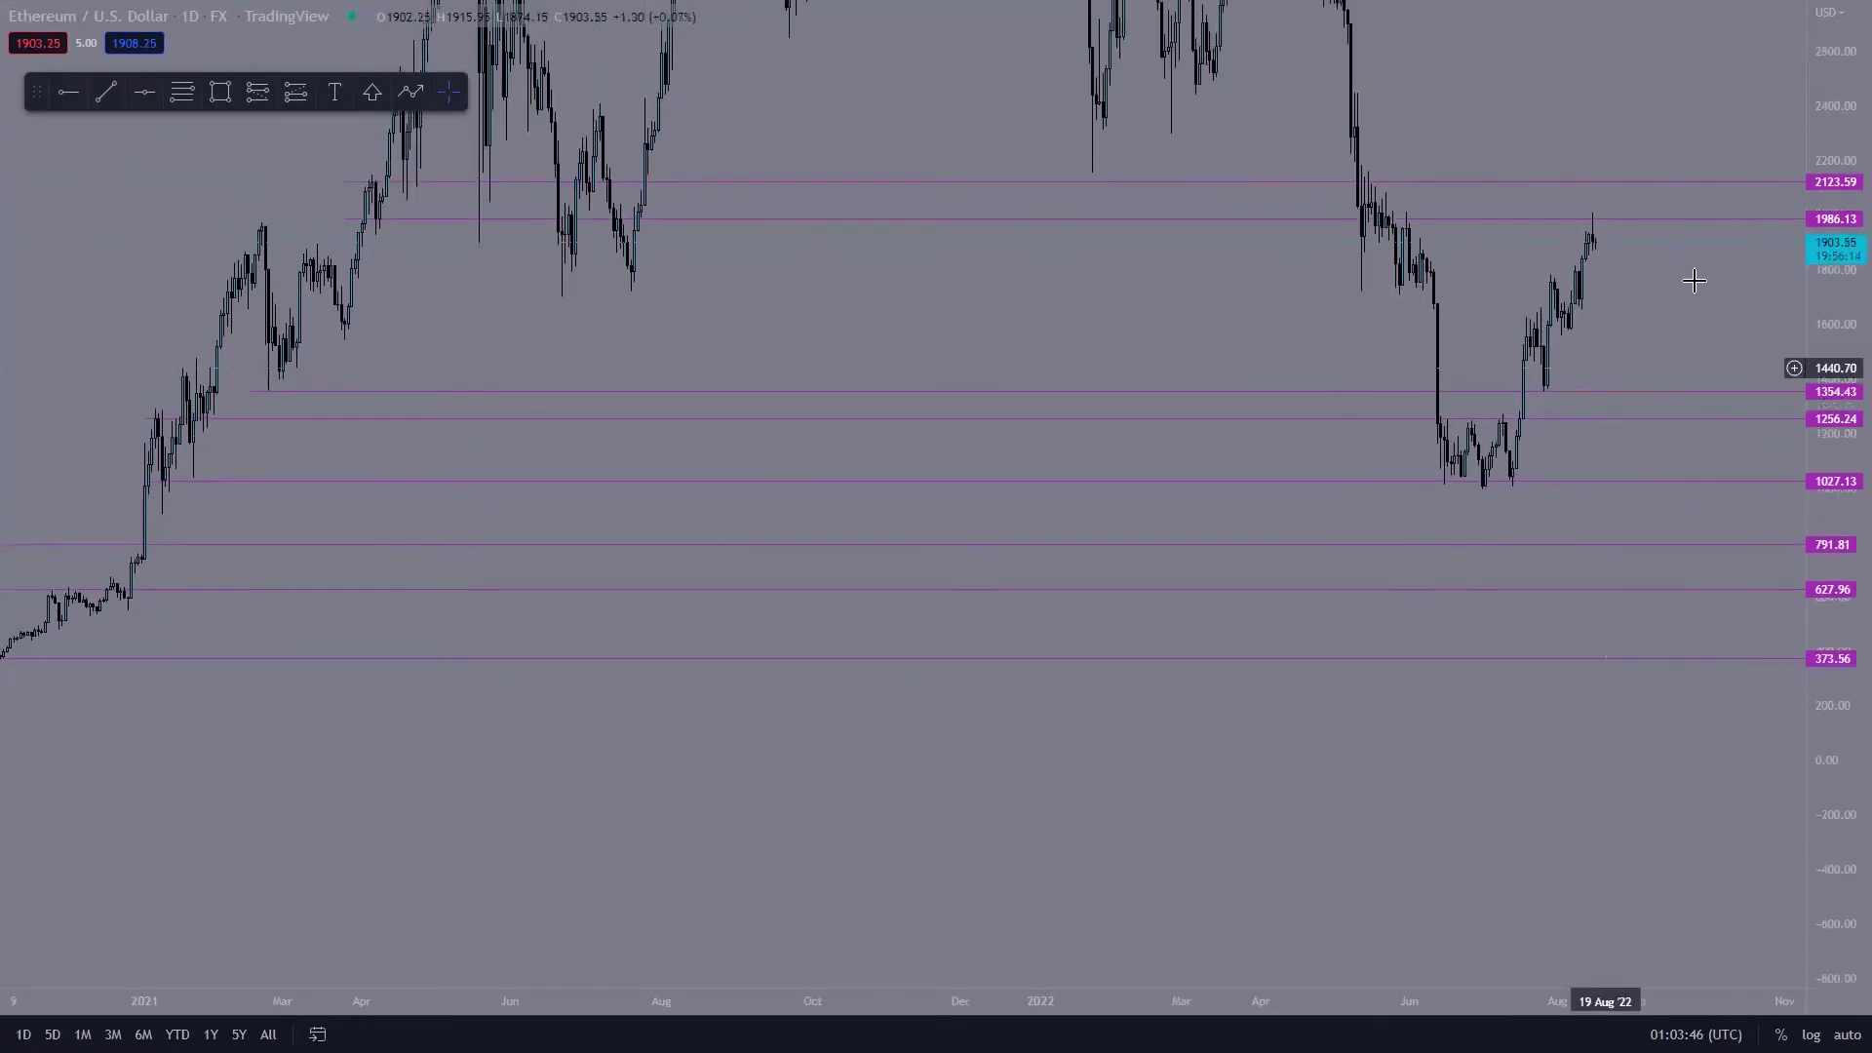
# Leave the full-screen chart, switch to US30USD from the watchlist and set the 1-hour timeframe.
pyautogui.press('Escape')
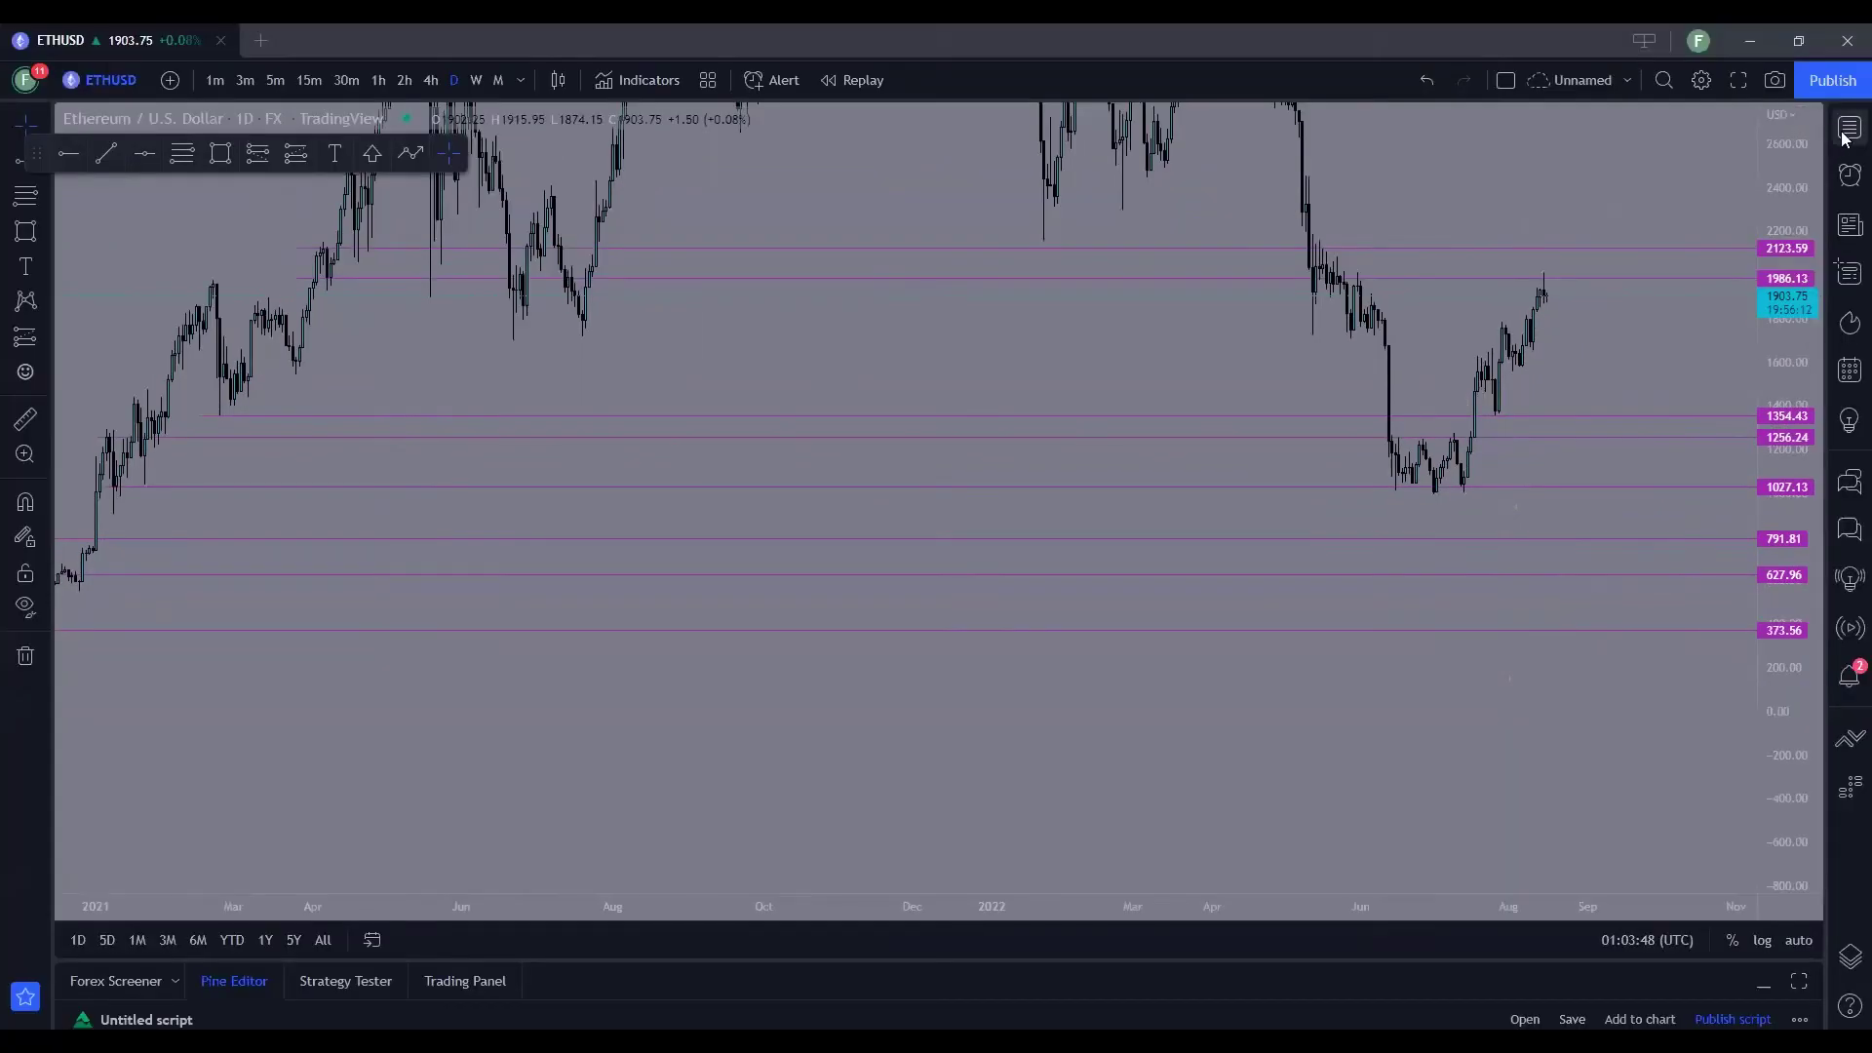
pyautogui.click(1847, 128)
pyautogui.click(1687, 199)
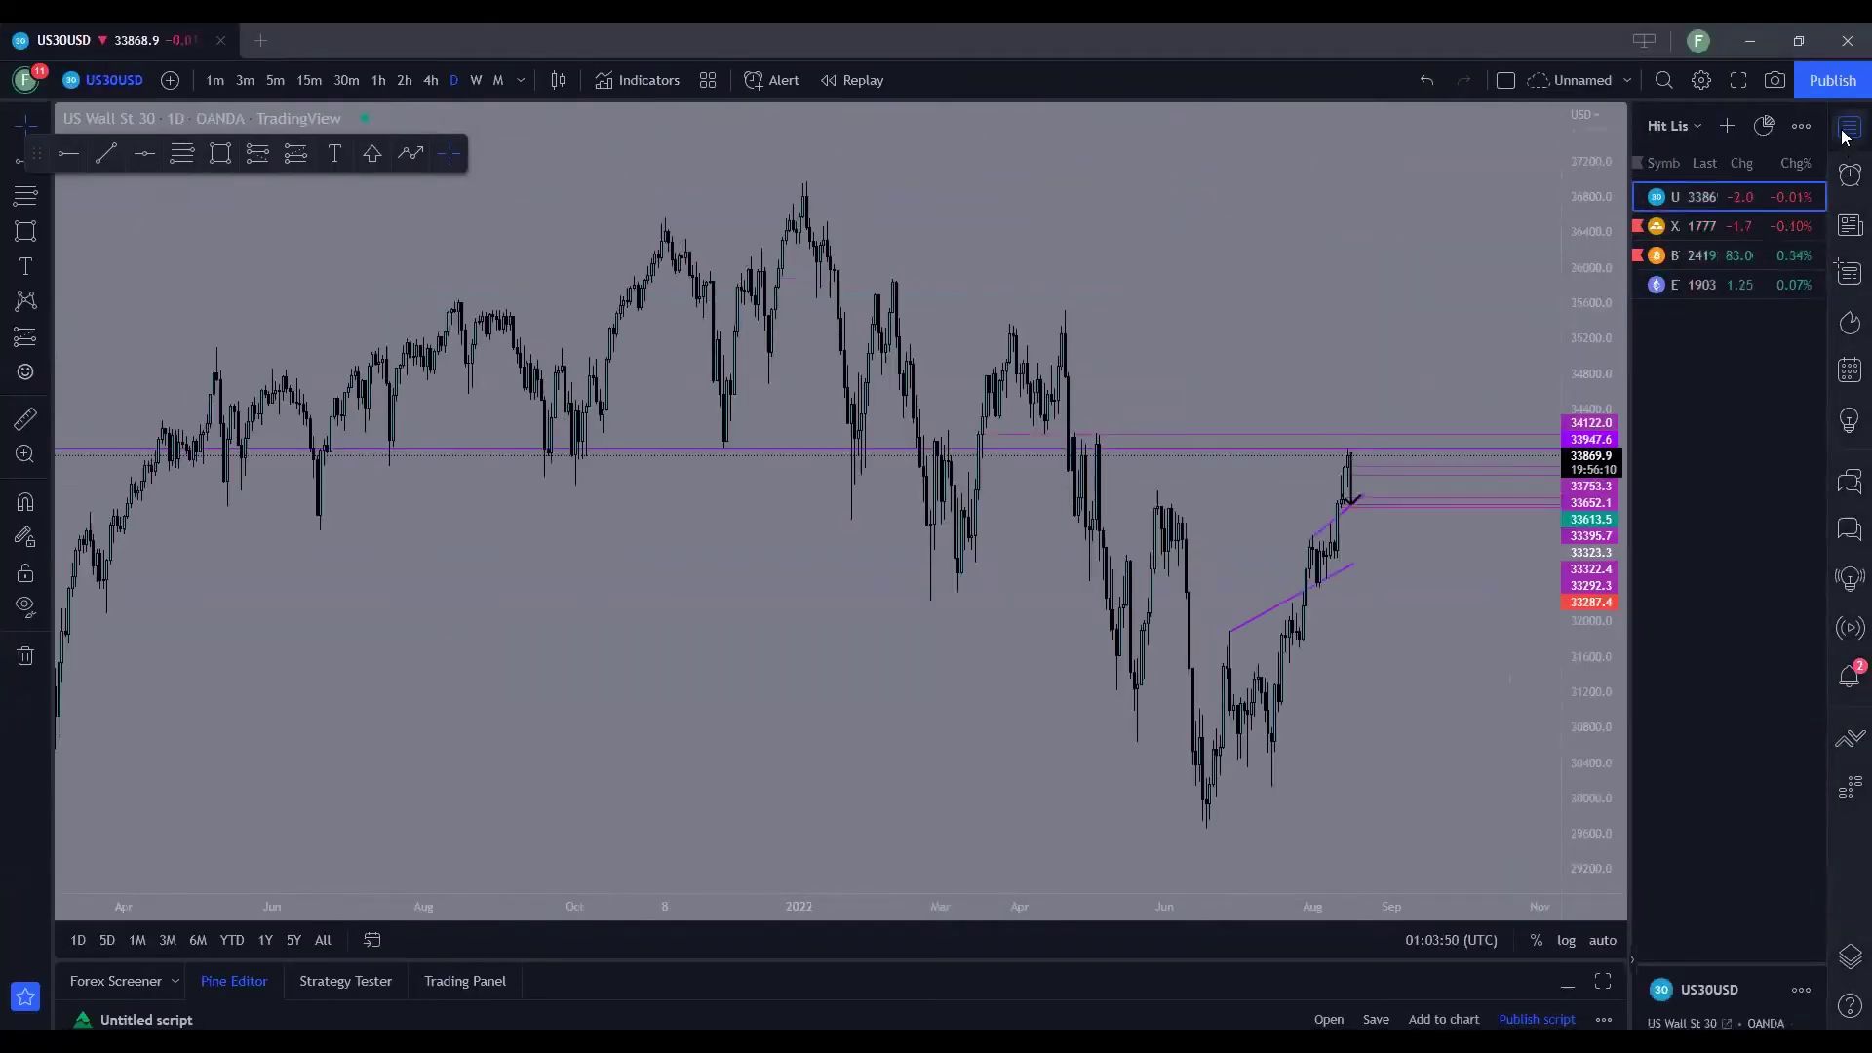
pyautogui.click(378, 80)
pyautogui.moveTo(1778, 761); pyautogui.dragTo(1674, 49)
pyautogui.moveTo(1190, 418); pyautogui.dragTo(952, 420)
pyautogui.moveTo(1801, 622); pyautogui.dragTo(1793, 389)
pyautogui.moveTo(1550, 380); pyautogui.dragTo(1284, 506)
pyautogui.scroll(2, 1250, 485)
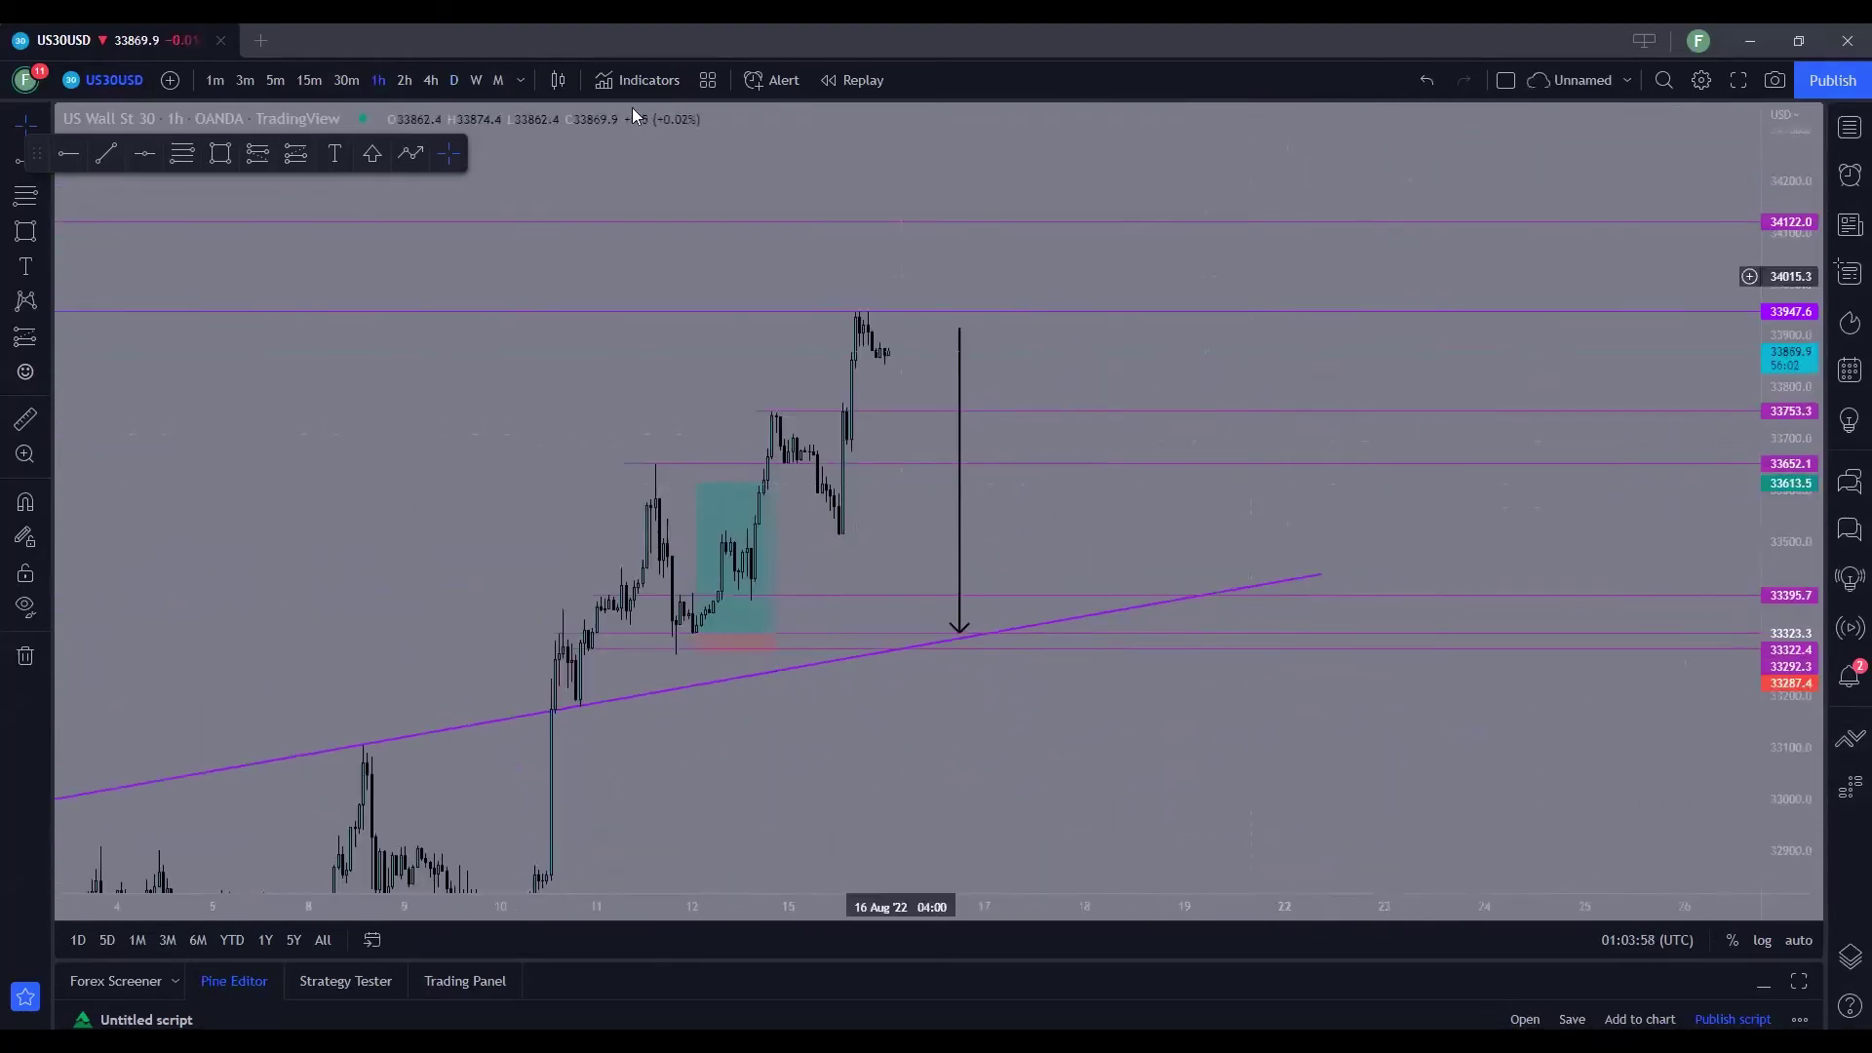
# Set US30USD to the 4-hour timeframe and examine the April to May 2022 swing highs at the 34122.0 and 33947.6 lines.
pyautogui.click(430, 79)
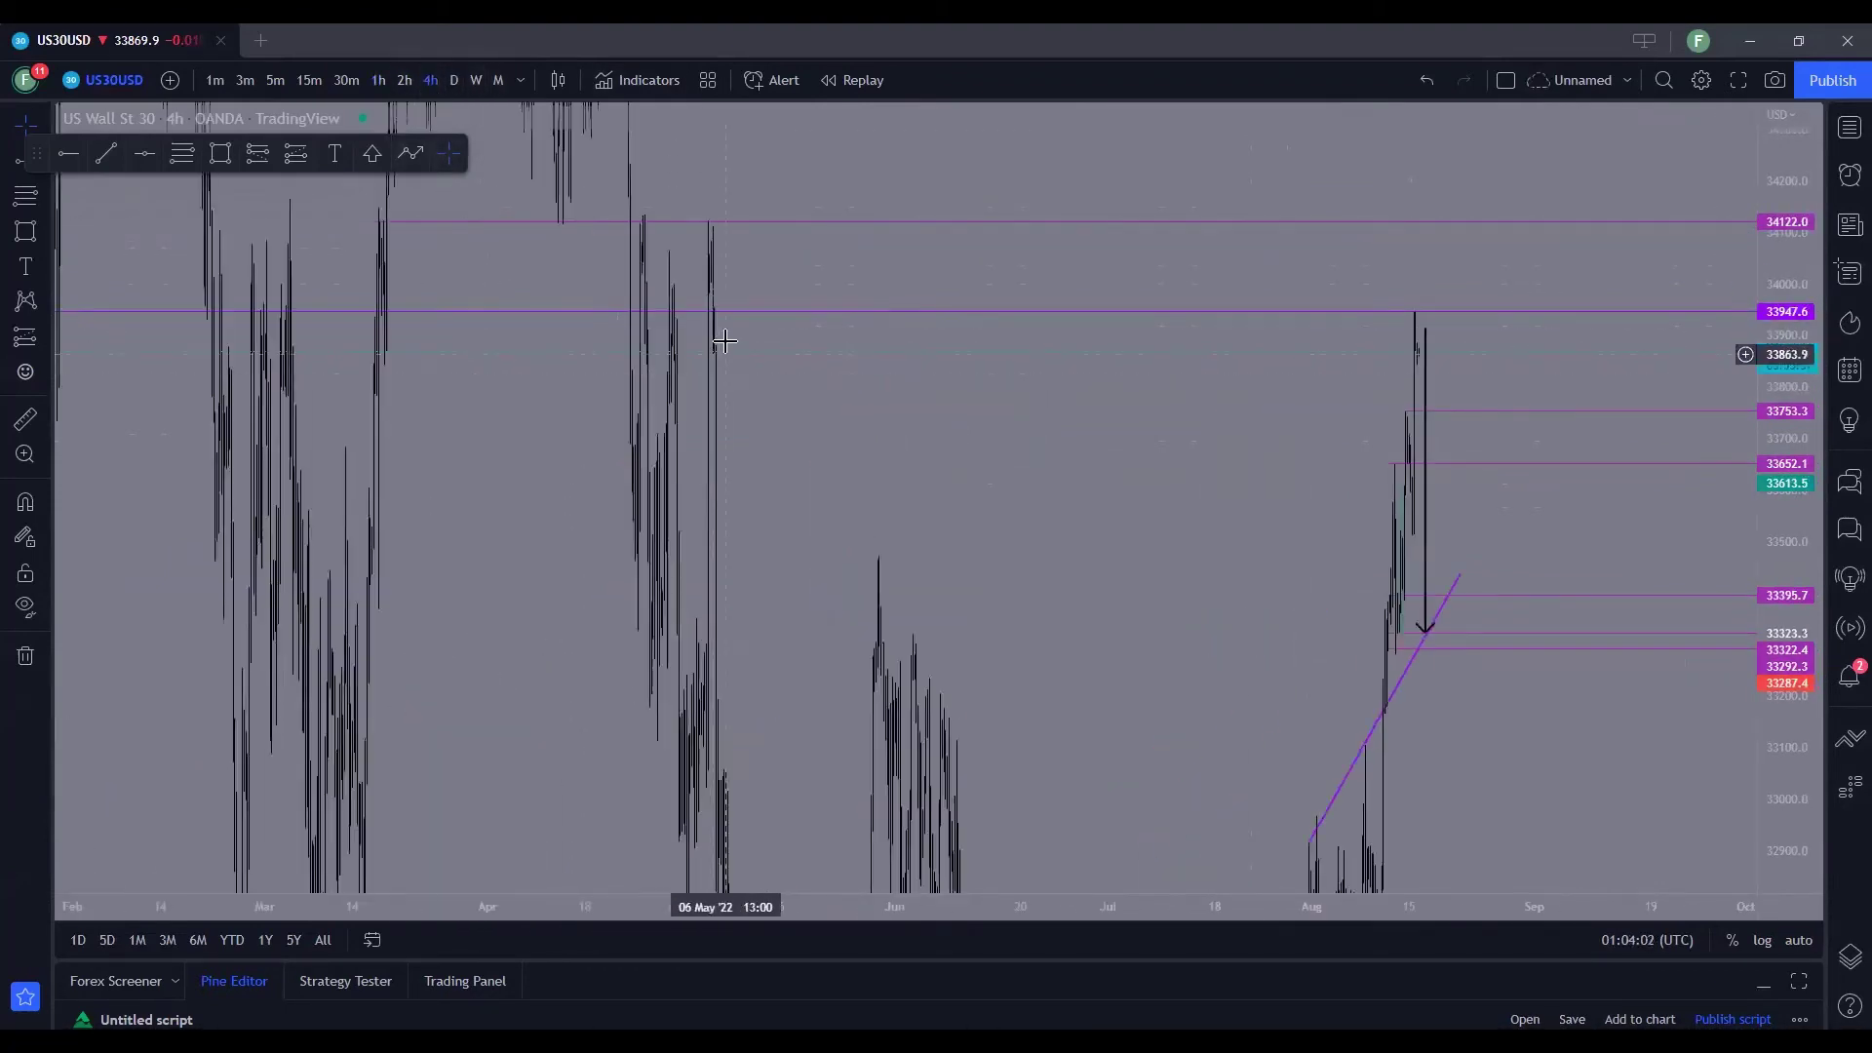
pyautogui.scroll(3, 683, 356)
pyautogui.moveTo(575, 388); pyautogui.dragTo(895, 409)
pyautogui.scroll(3, 896, 407)
pyautogui.moveTo(555, 417); pyautogui.dragTo(927, 435)
pyautogui.scroll(4, 927, 435)
pyautogui.moveTo(434, 470); pyautogui.dragTo(1248, 470)
pyautogui.scroll(2, 1008, 490)
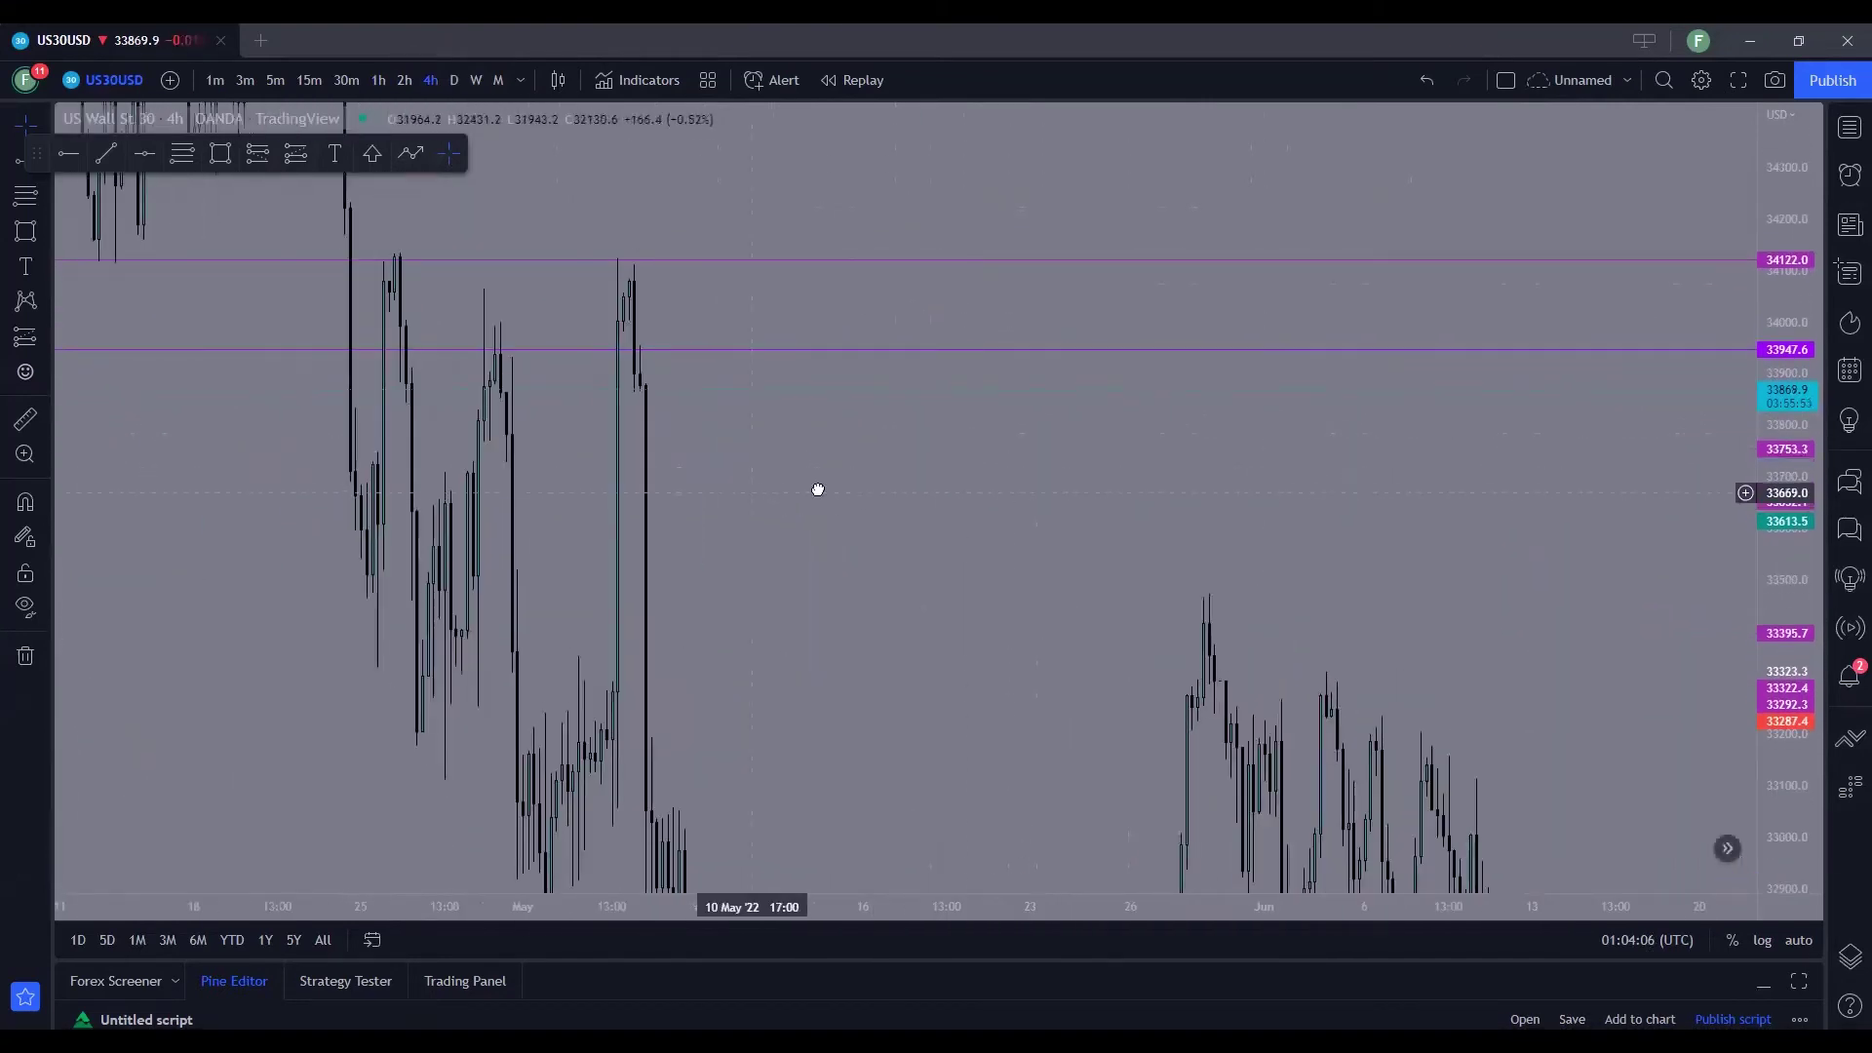
pyautogui.moveTo(752, 489); pyautogui.dragTo(896, 496)
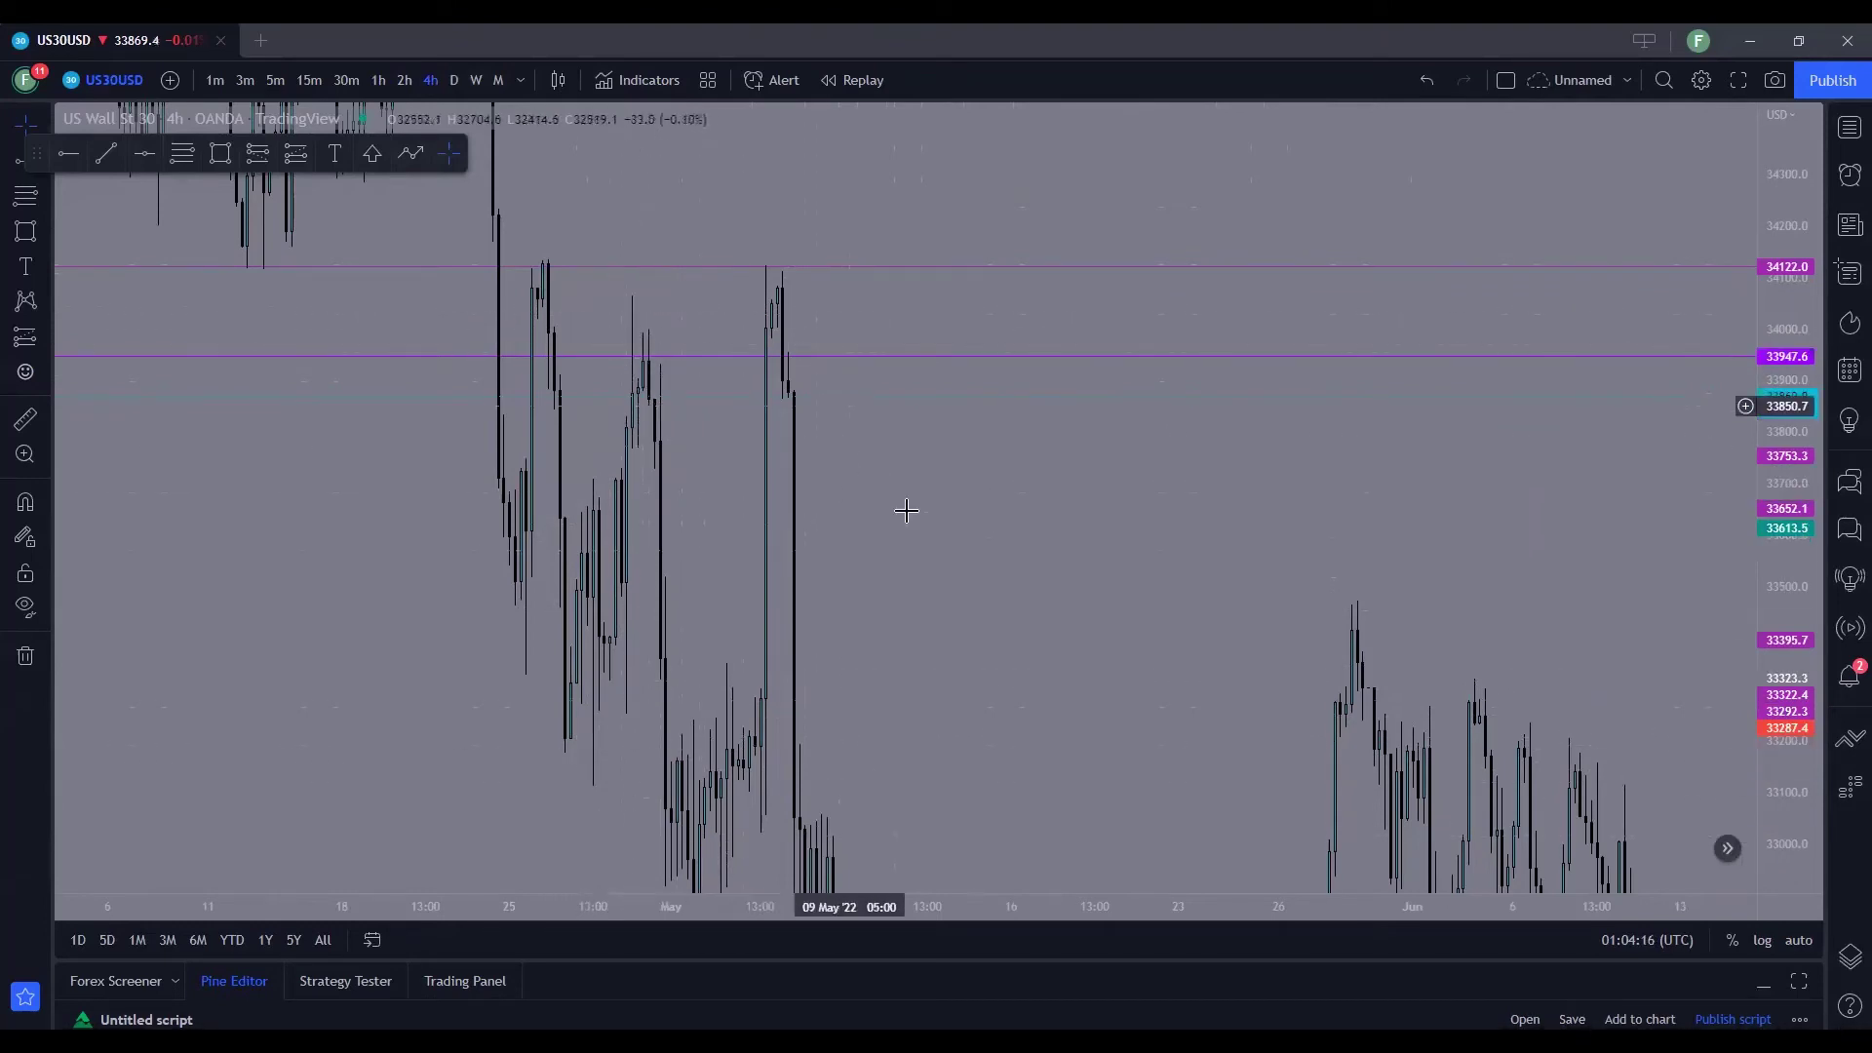
# Examine how the late April and early May 2022 candles react around the 33947.6 line.
pyautogui.scroll(-2, 873, 468)
pyautogui.moveTo(1799, 454); pyautogui.dragTo(1791, 662)
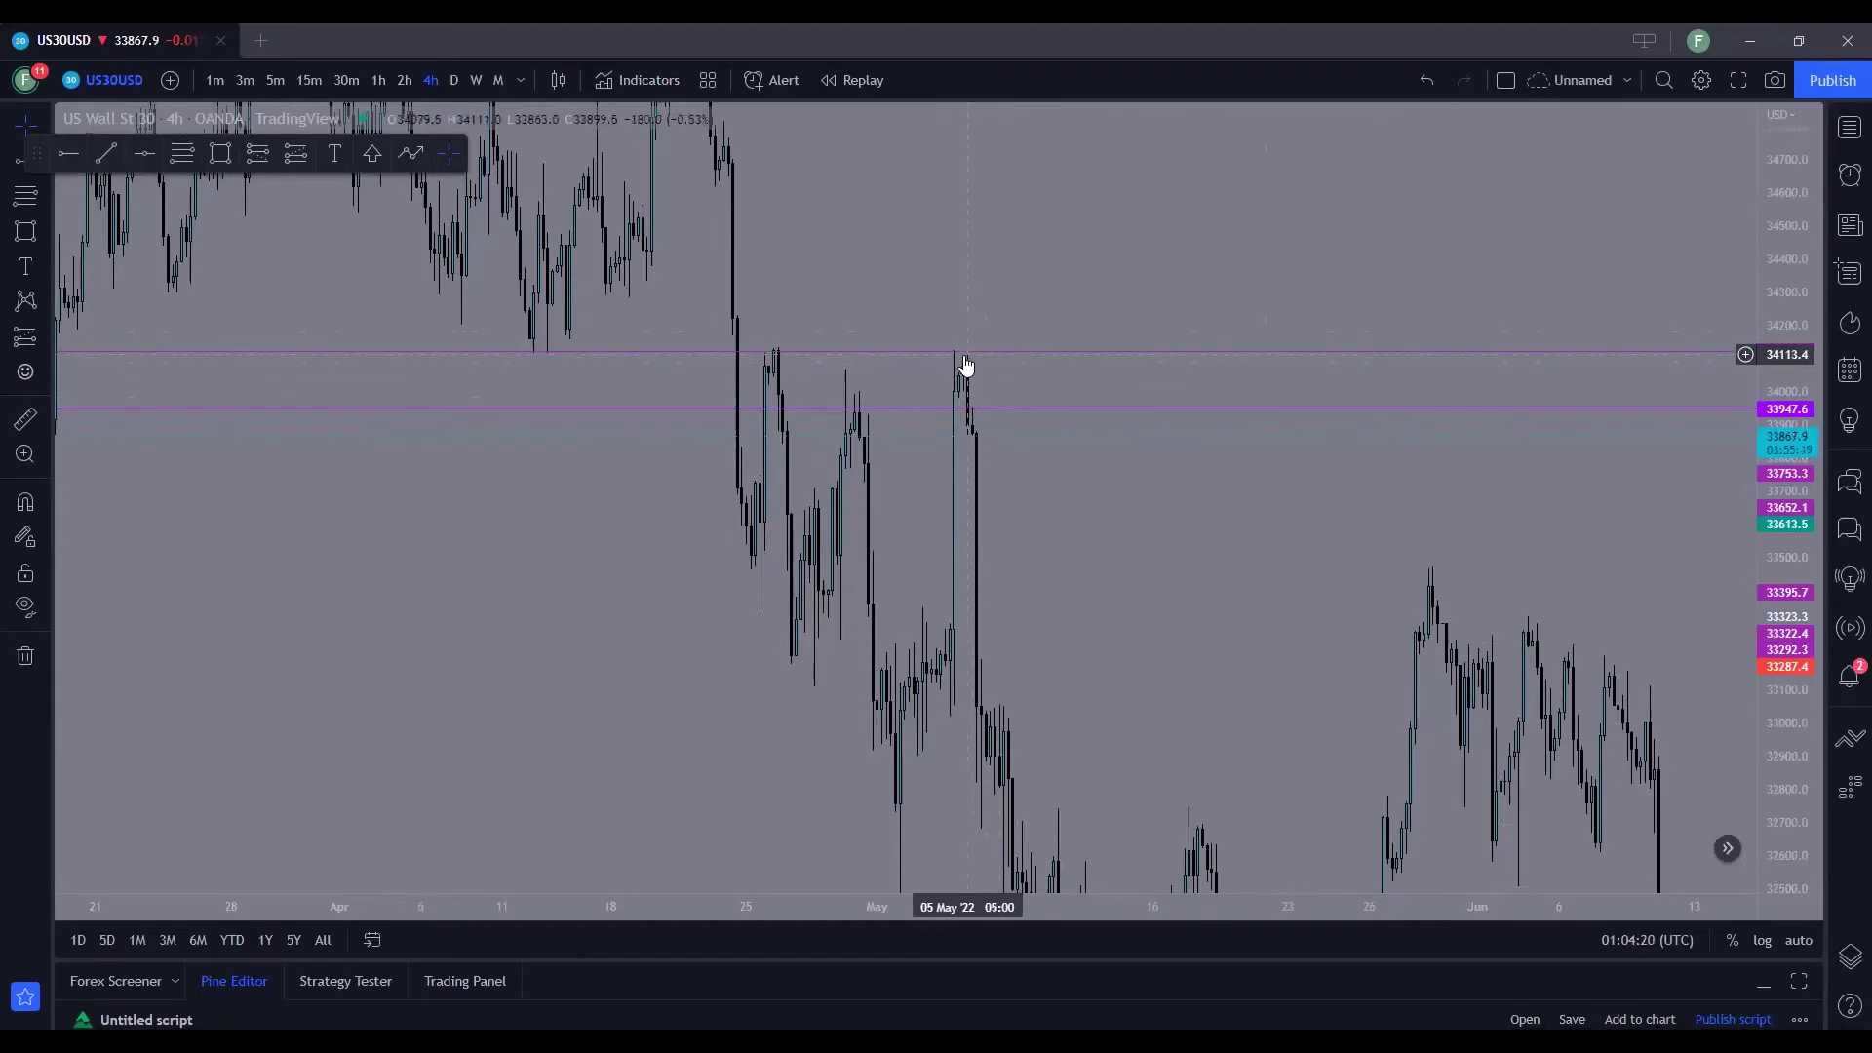
pyautogui.moveTo(1035, 560); pyautogui.dragTo(957, 657)
pyautogui.scroll(3, 830, 502)
pyautogui.moveTo(793, 657); pyautogui.dragTo(952, 630)
pyautogui.moveTo(688, 502); pyautogui.dragTo(692, 498)
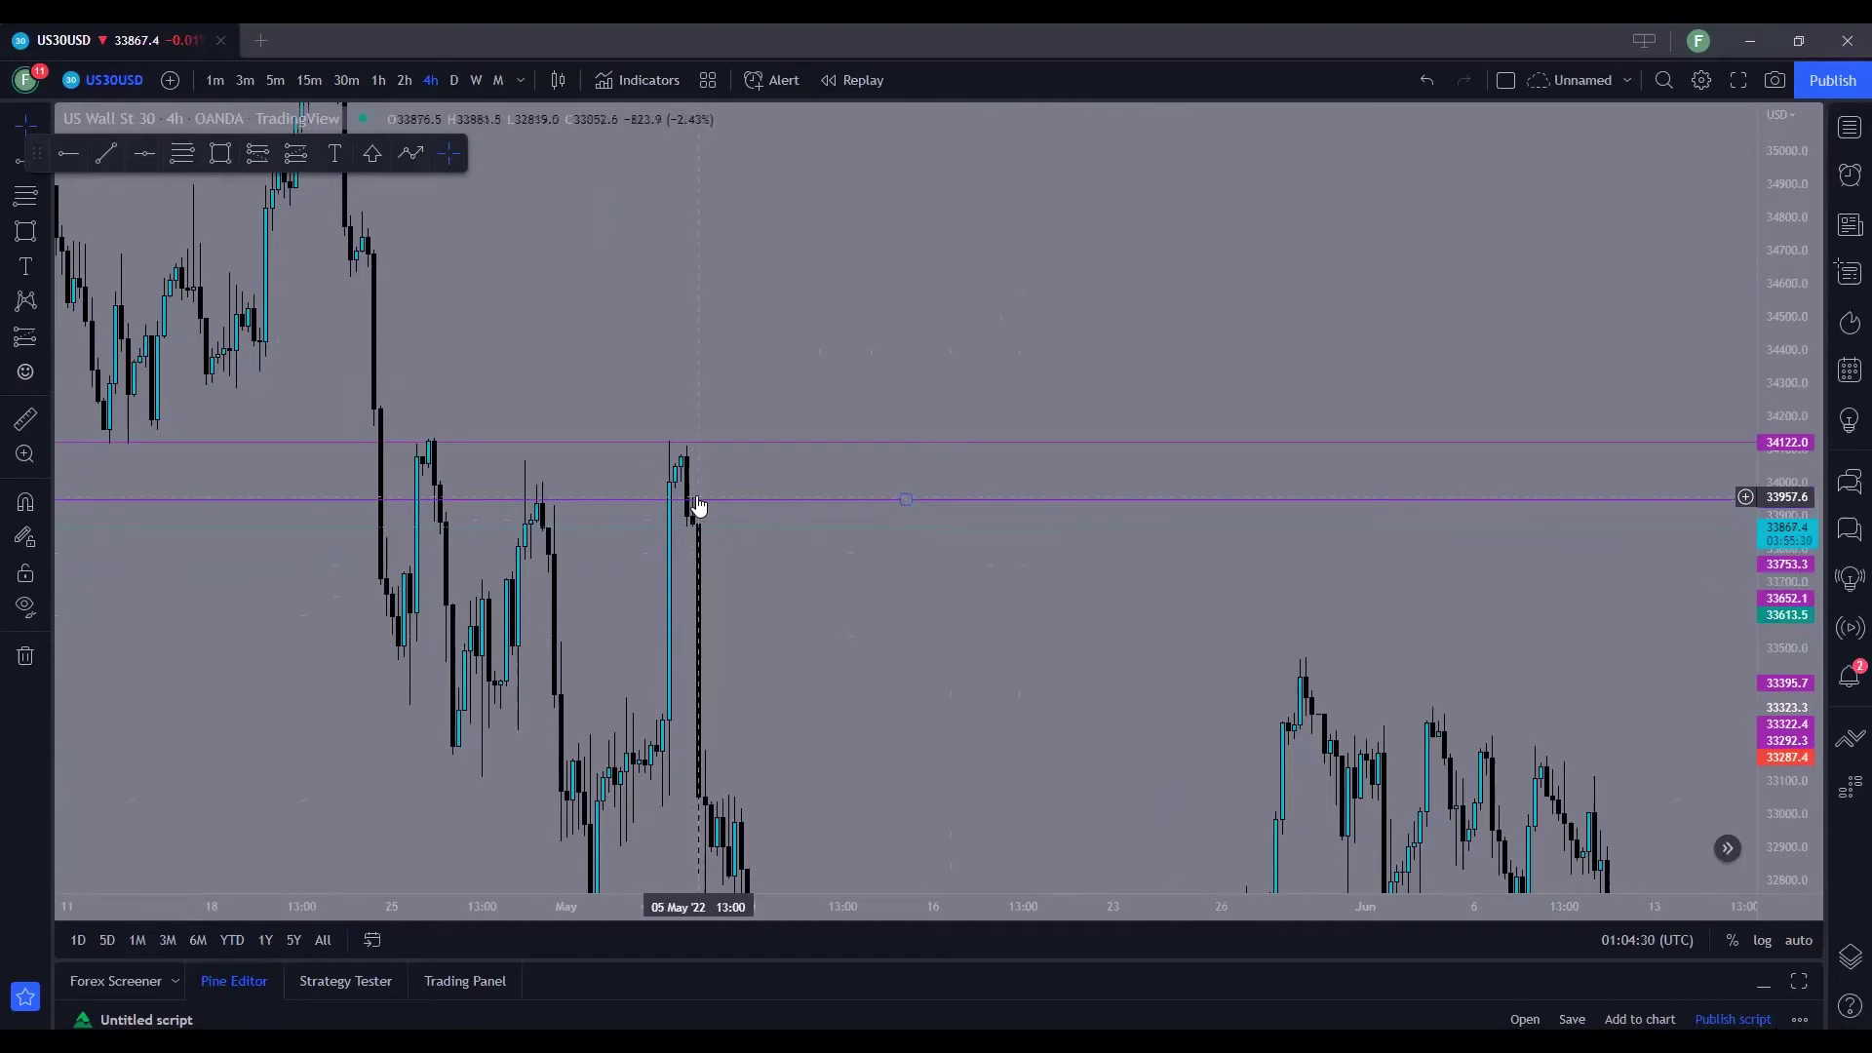
pyautogui.moveTo(694, 508); pyautogui.dragTo(550, 514)
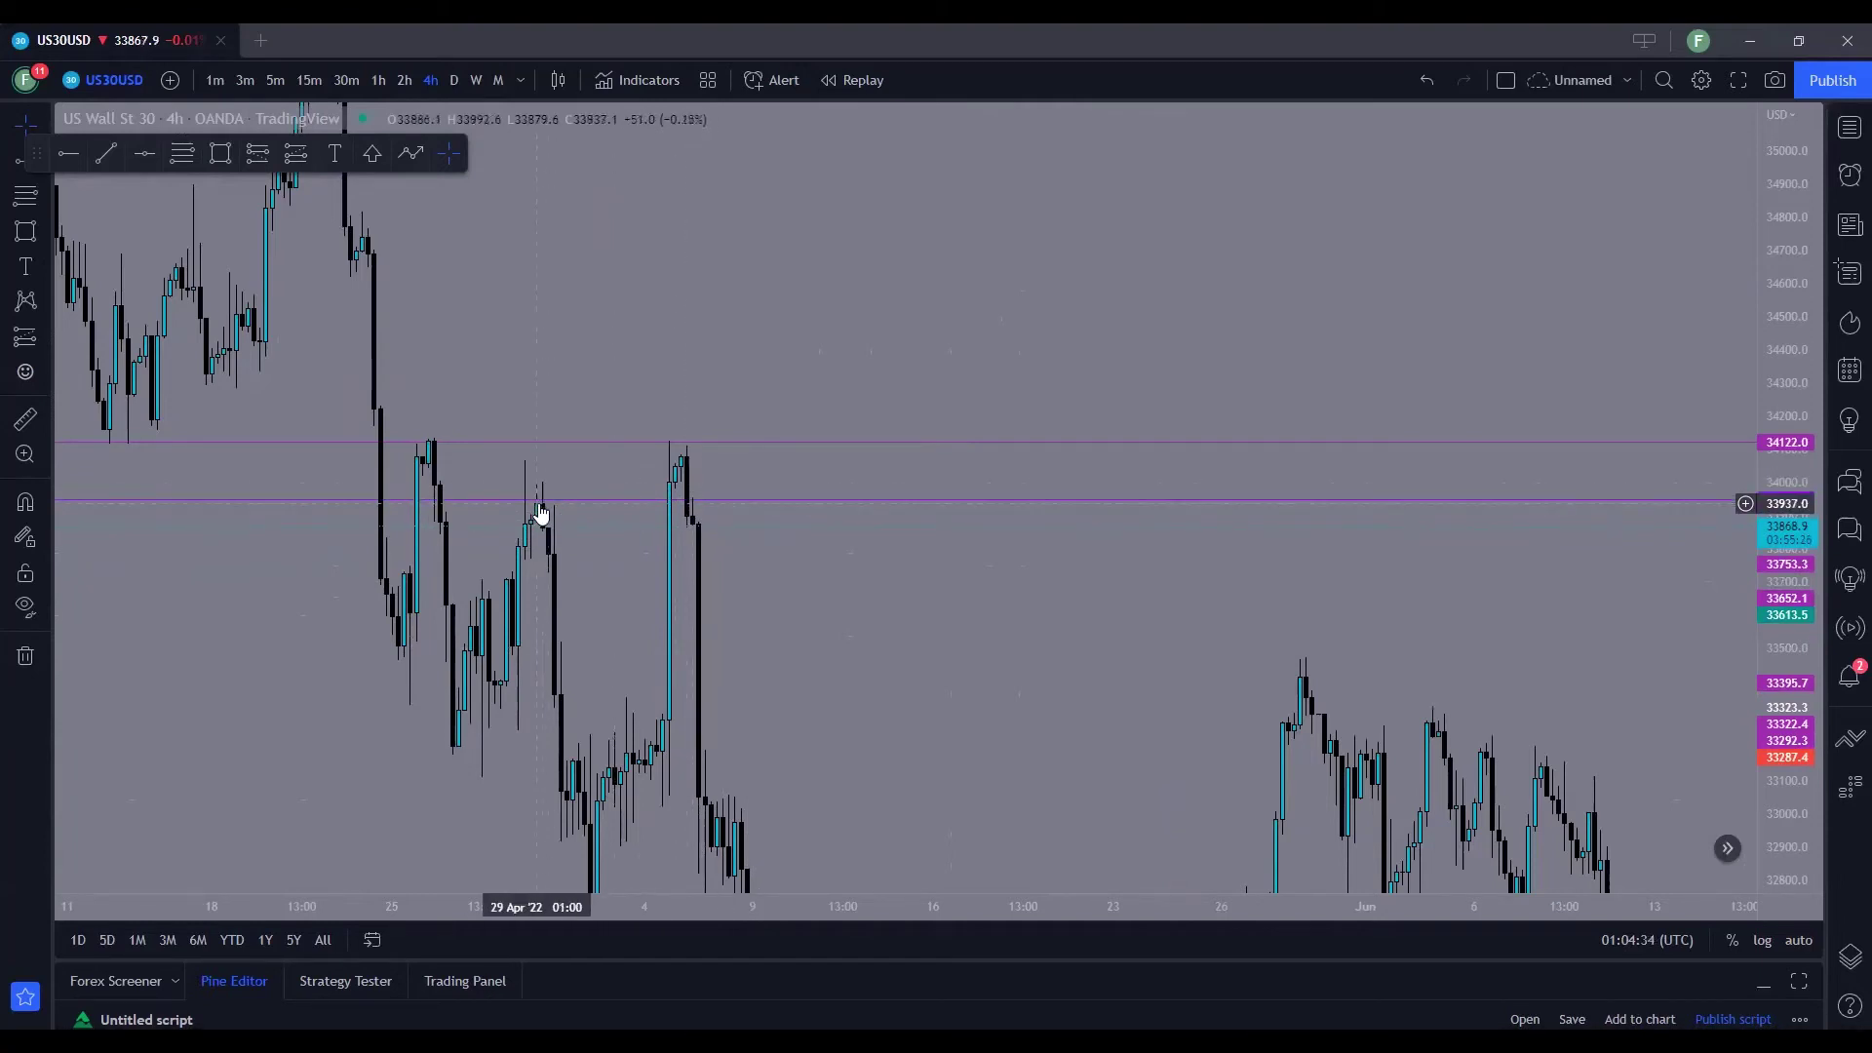
pyautogui.moveTo(535, 510); pyautogui.dragTo(543, 515)
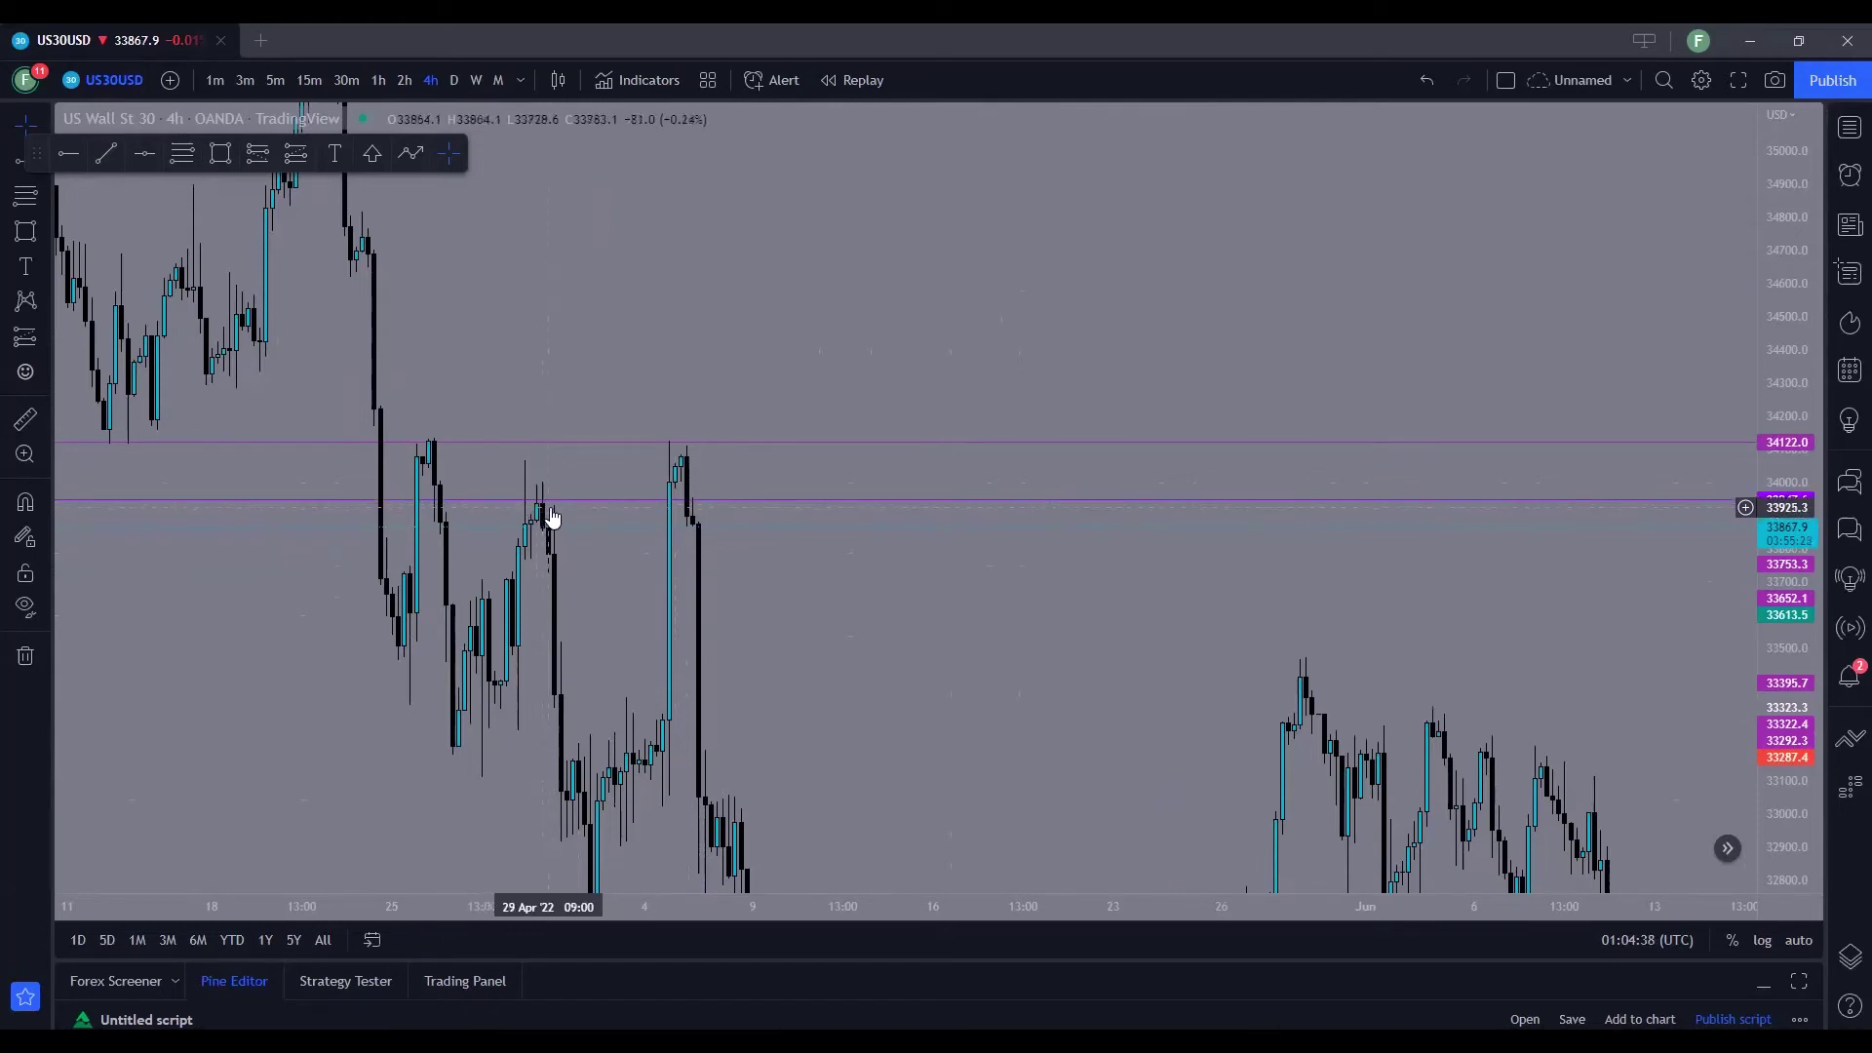
pyautogui.moveTo(552, 514); pyautogui.dragTo(560, 506)
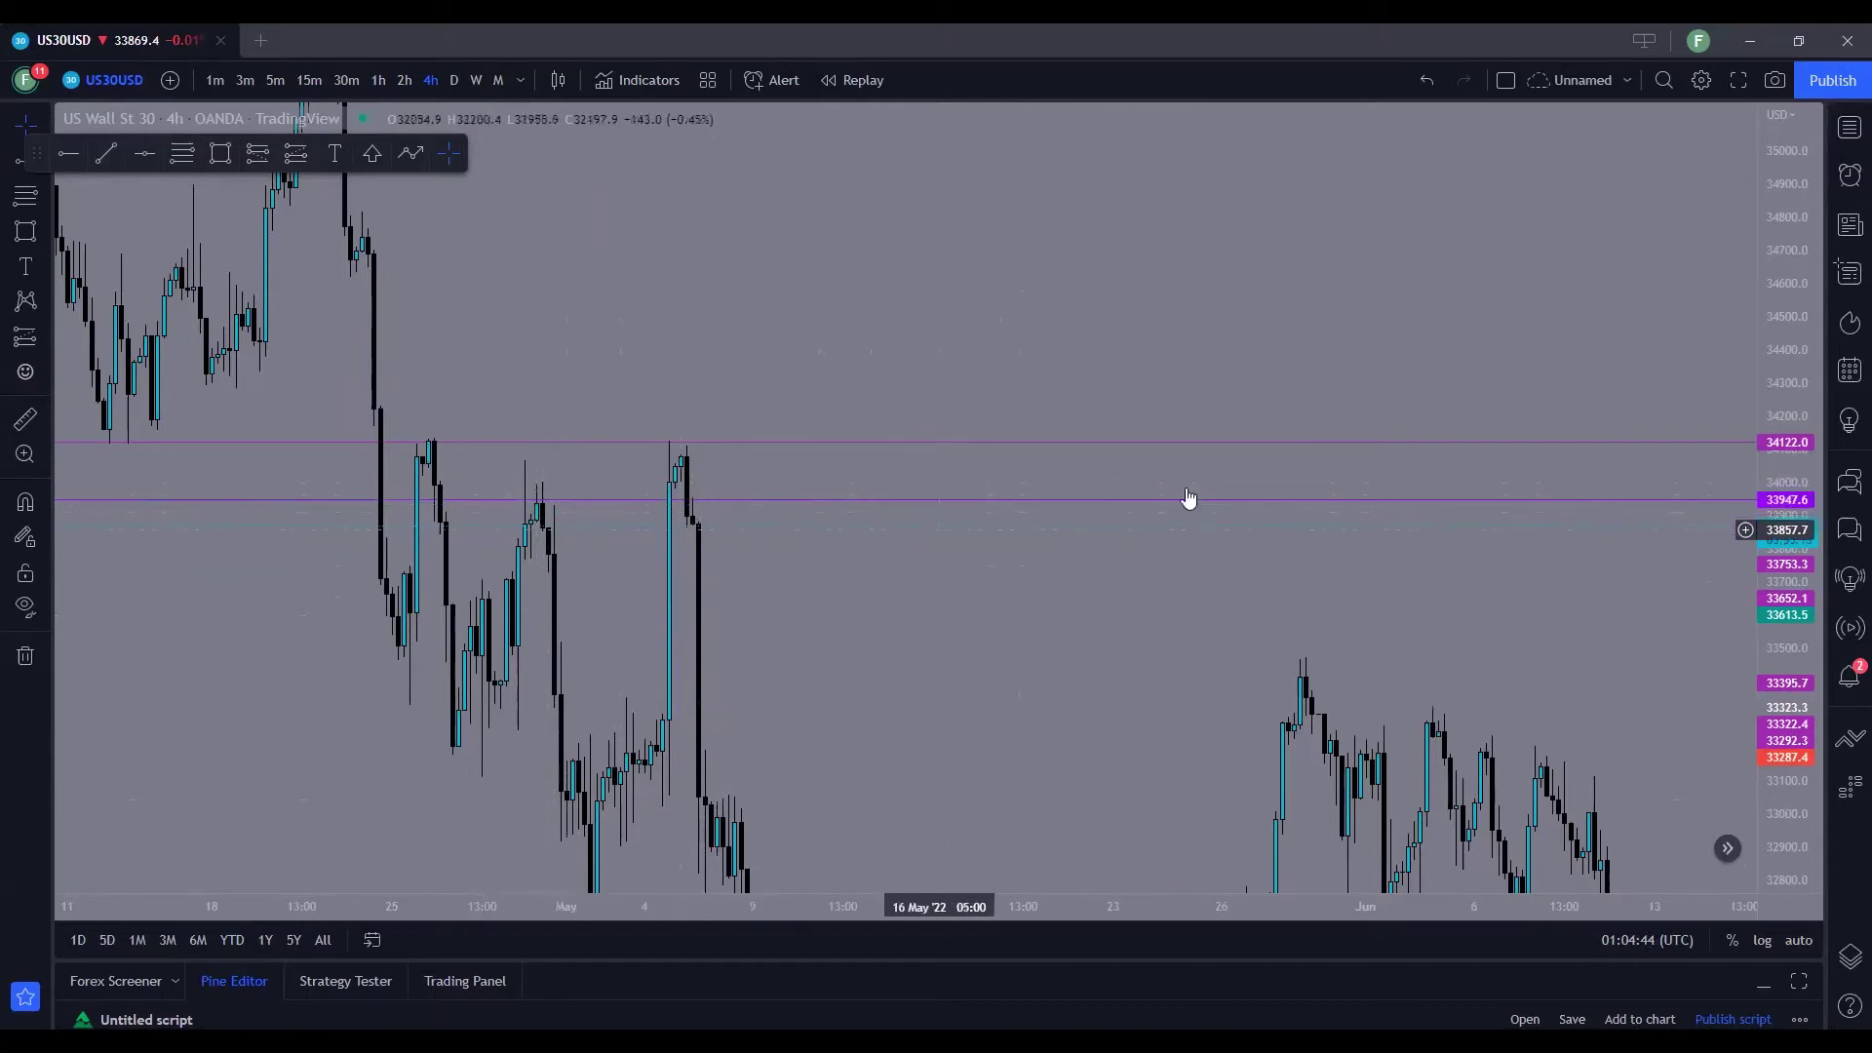
# Return to the August 2022 candles and inspect the 15 August high against the 33947.6 line.
pyautogui.moveTo(1795, 222); pyautogui.dragTo(1796, 519)
pyautogui.moveTo(1479, 670); pyautogui.dragTo(546, 563)
pyautogui.hscroll(10, 1328, 523)
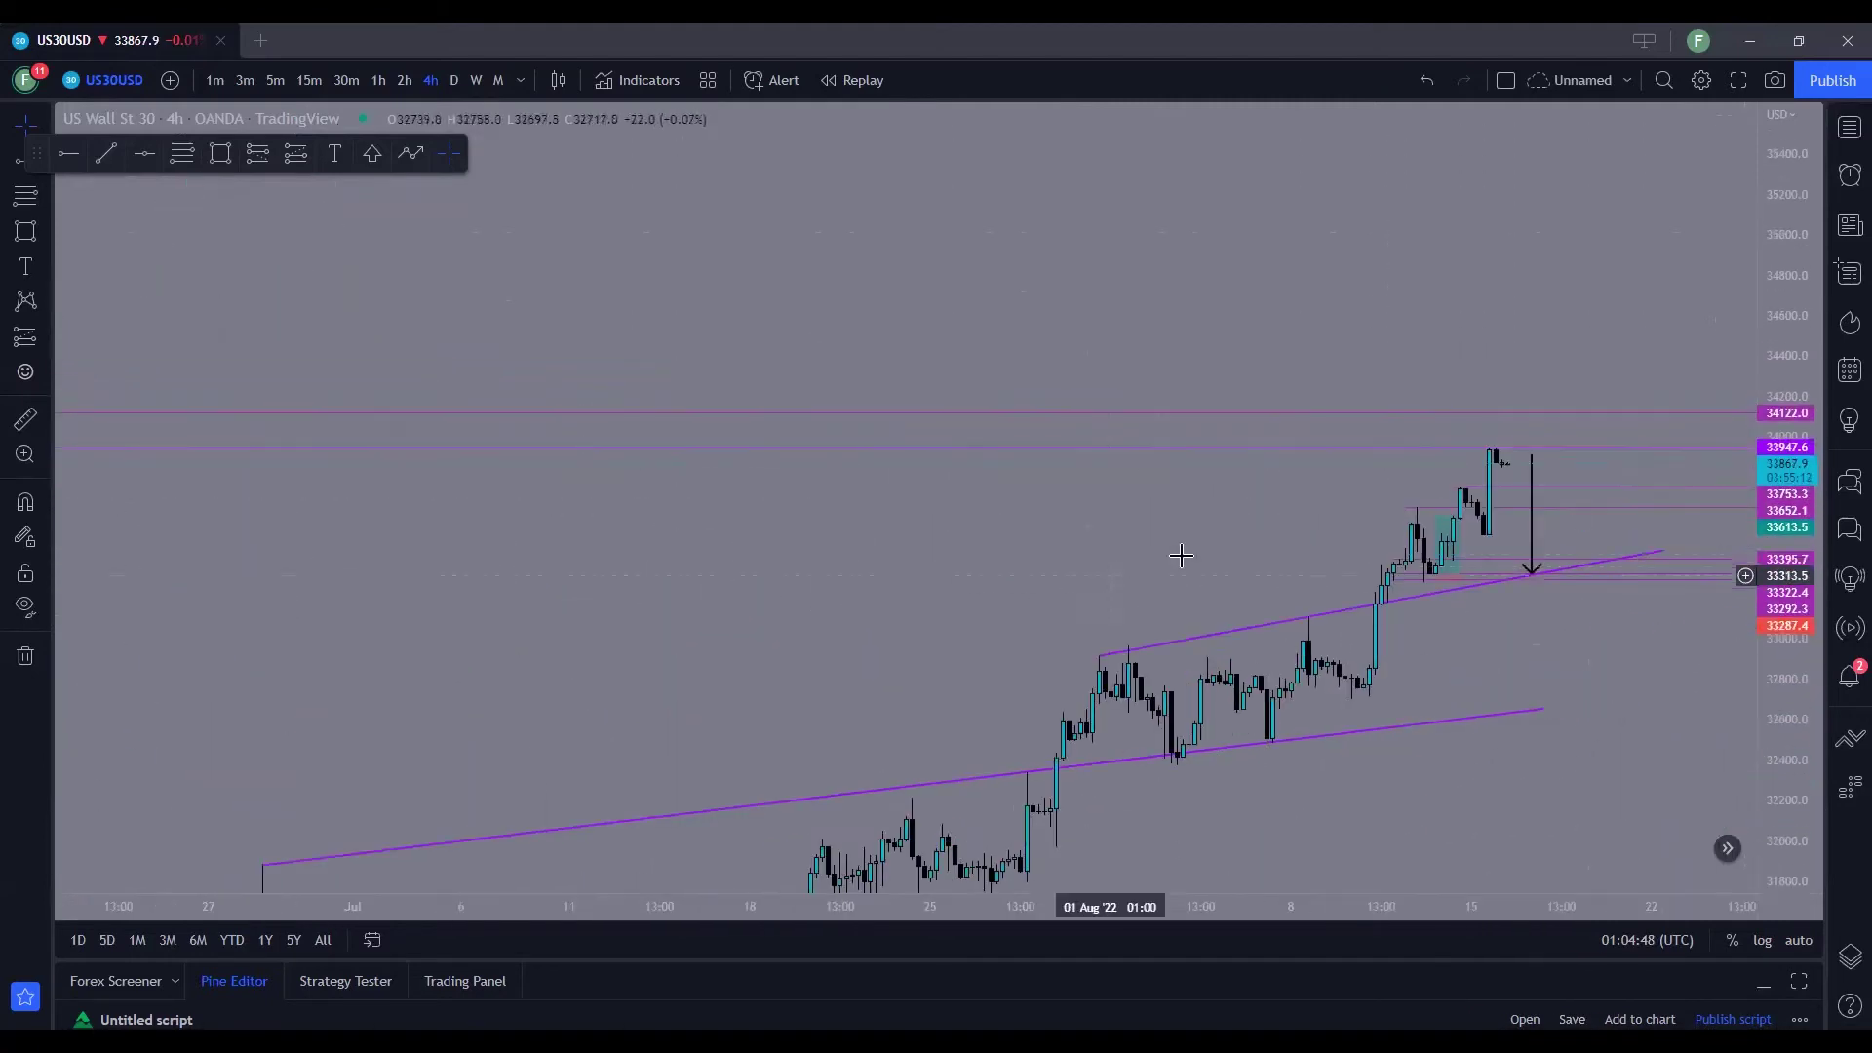
pyautogui.moveTo(1779, 741); pyautogui.dragTo(1701, 98)
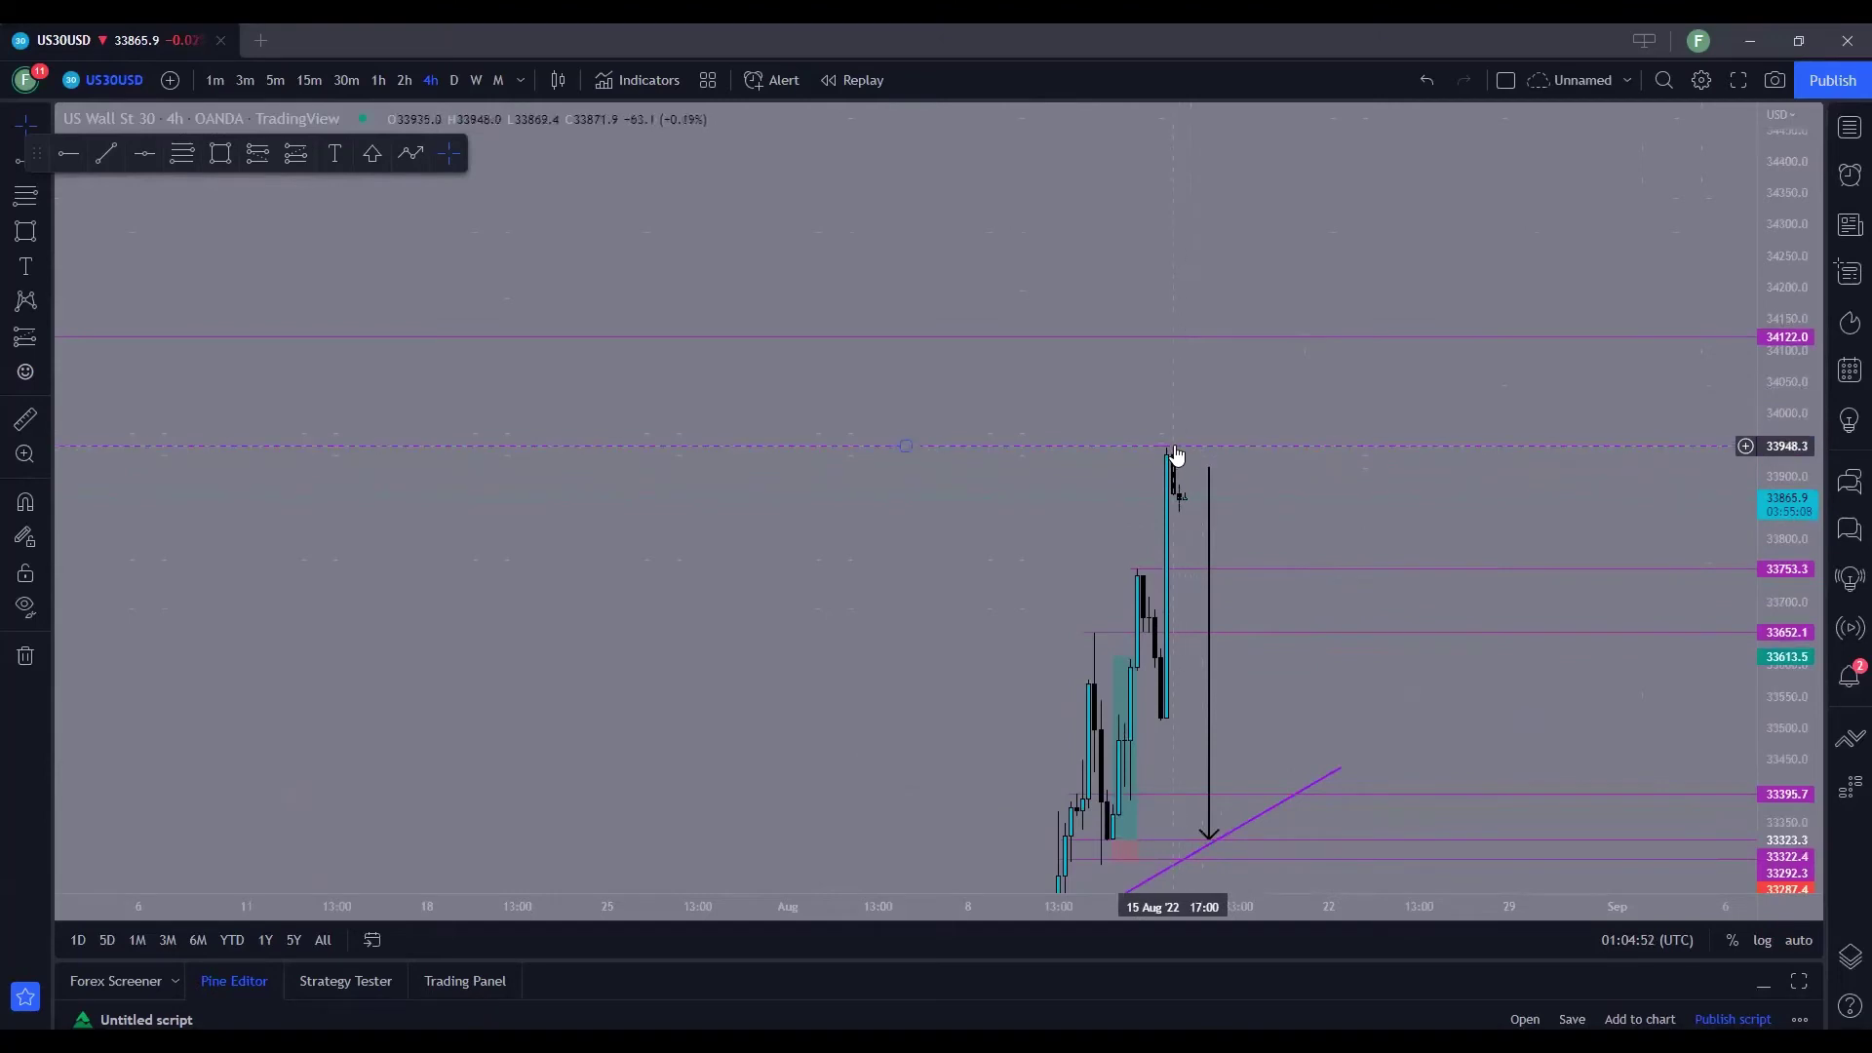
# Set the 1-hour timeframe and examine the latest candles beneath the 33947.6 line.
pyautogui.click(378, 82)
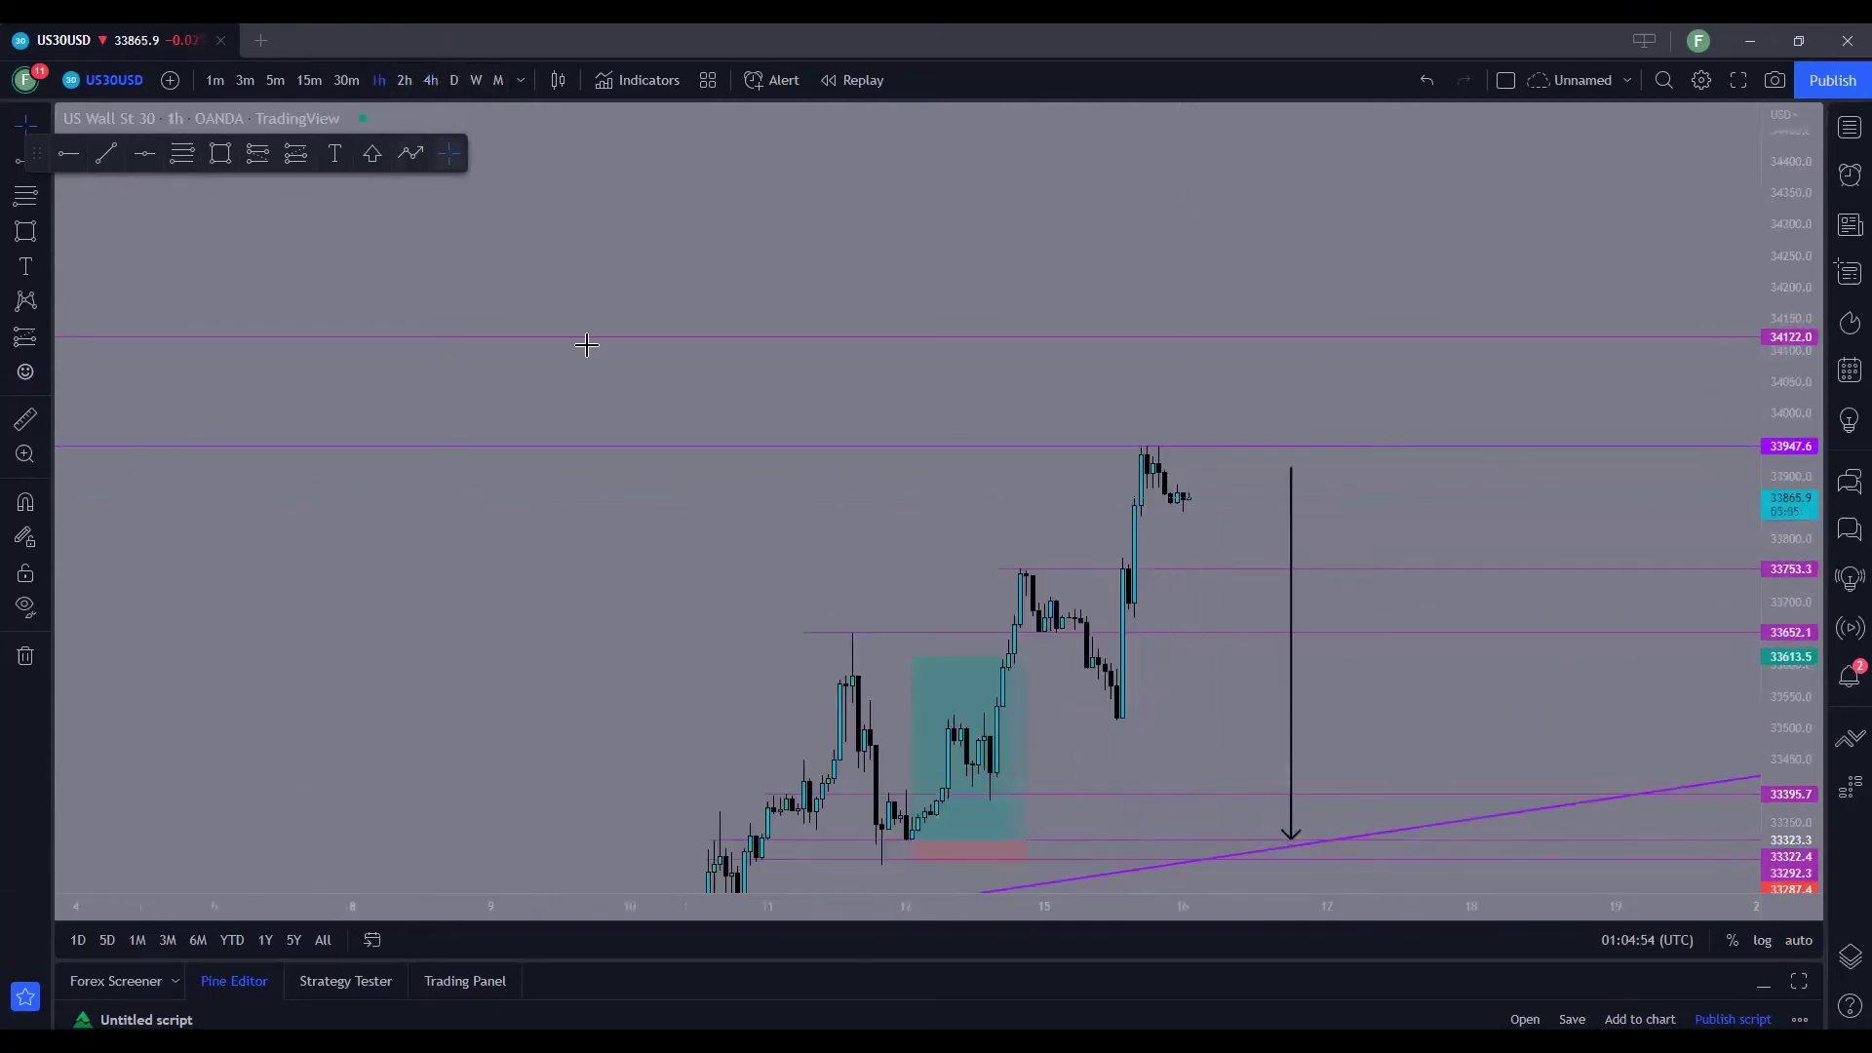
pyautogui.moveTo(1787, 539); pyautogui.dragTo(1788, 426)
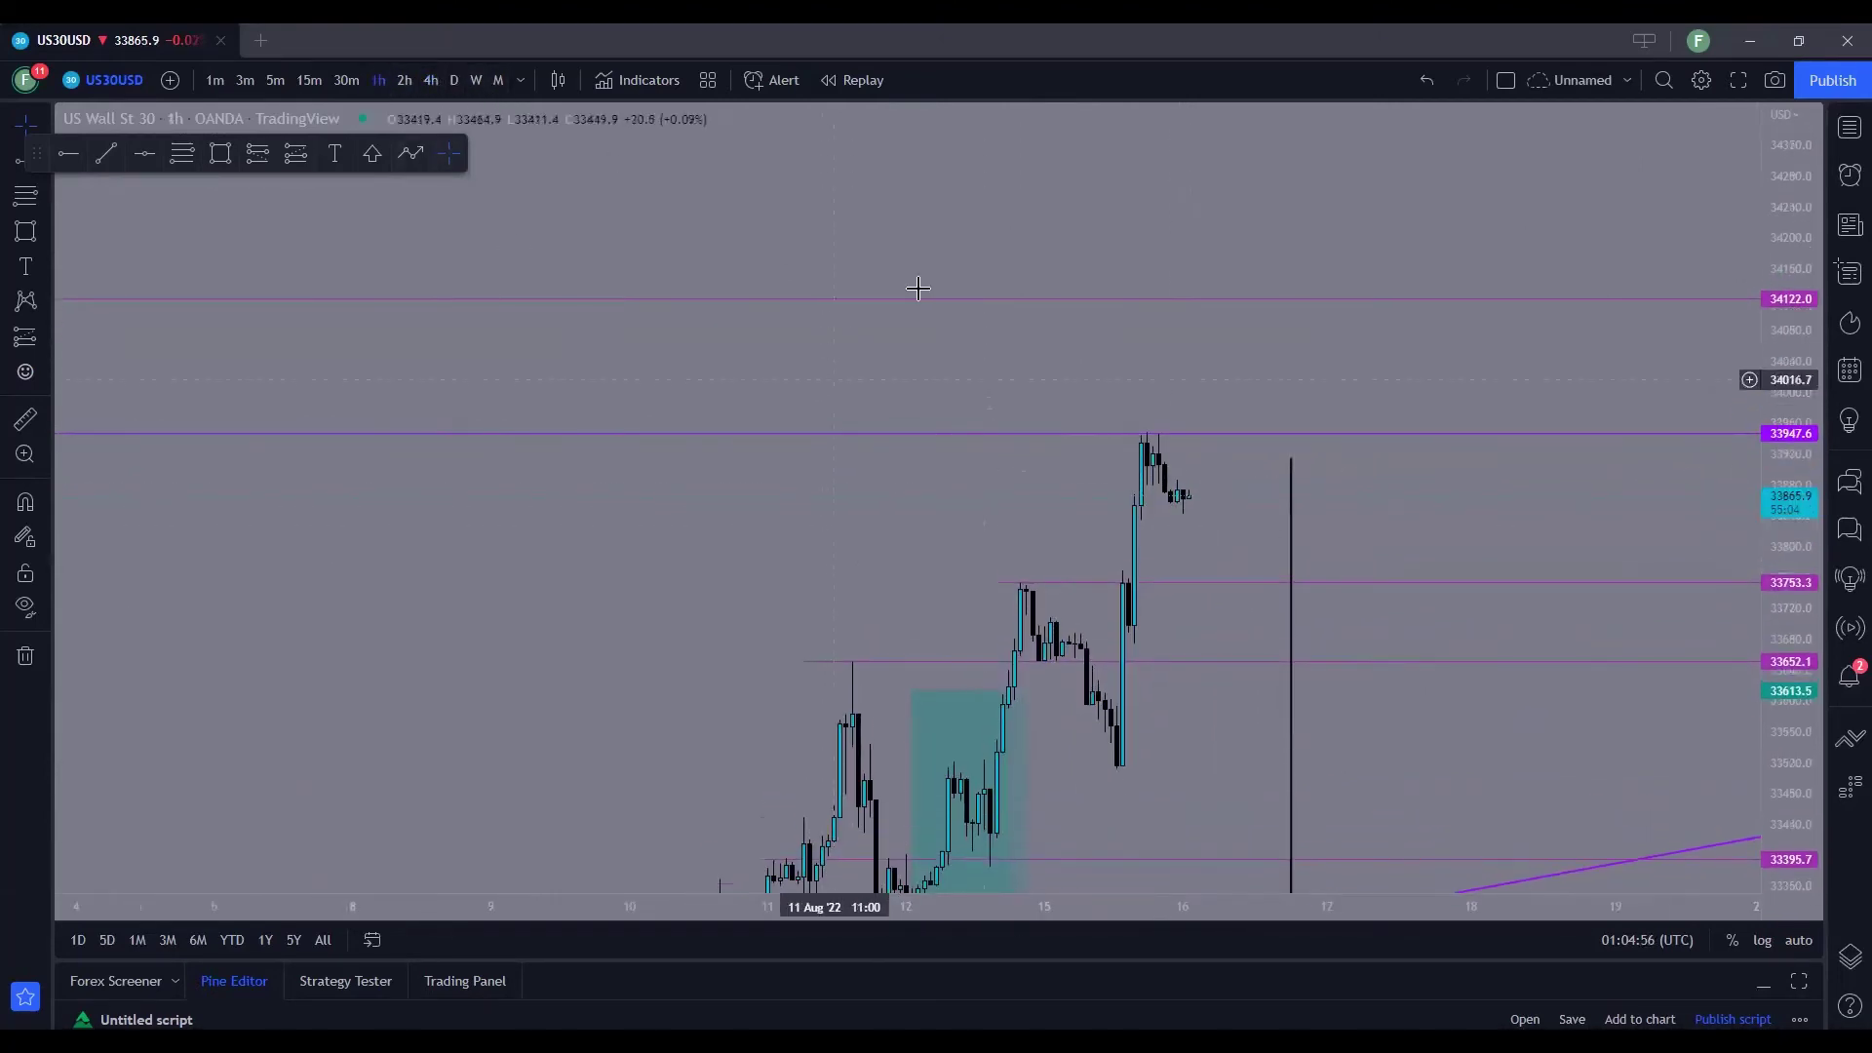
pyautogui.scroll(2, 1137, 537)
pyautogui.scroll(2, 1136, 538)
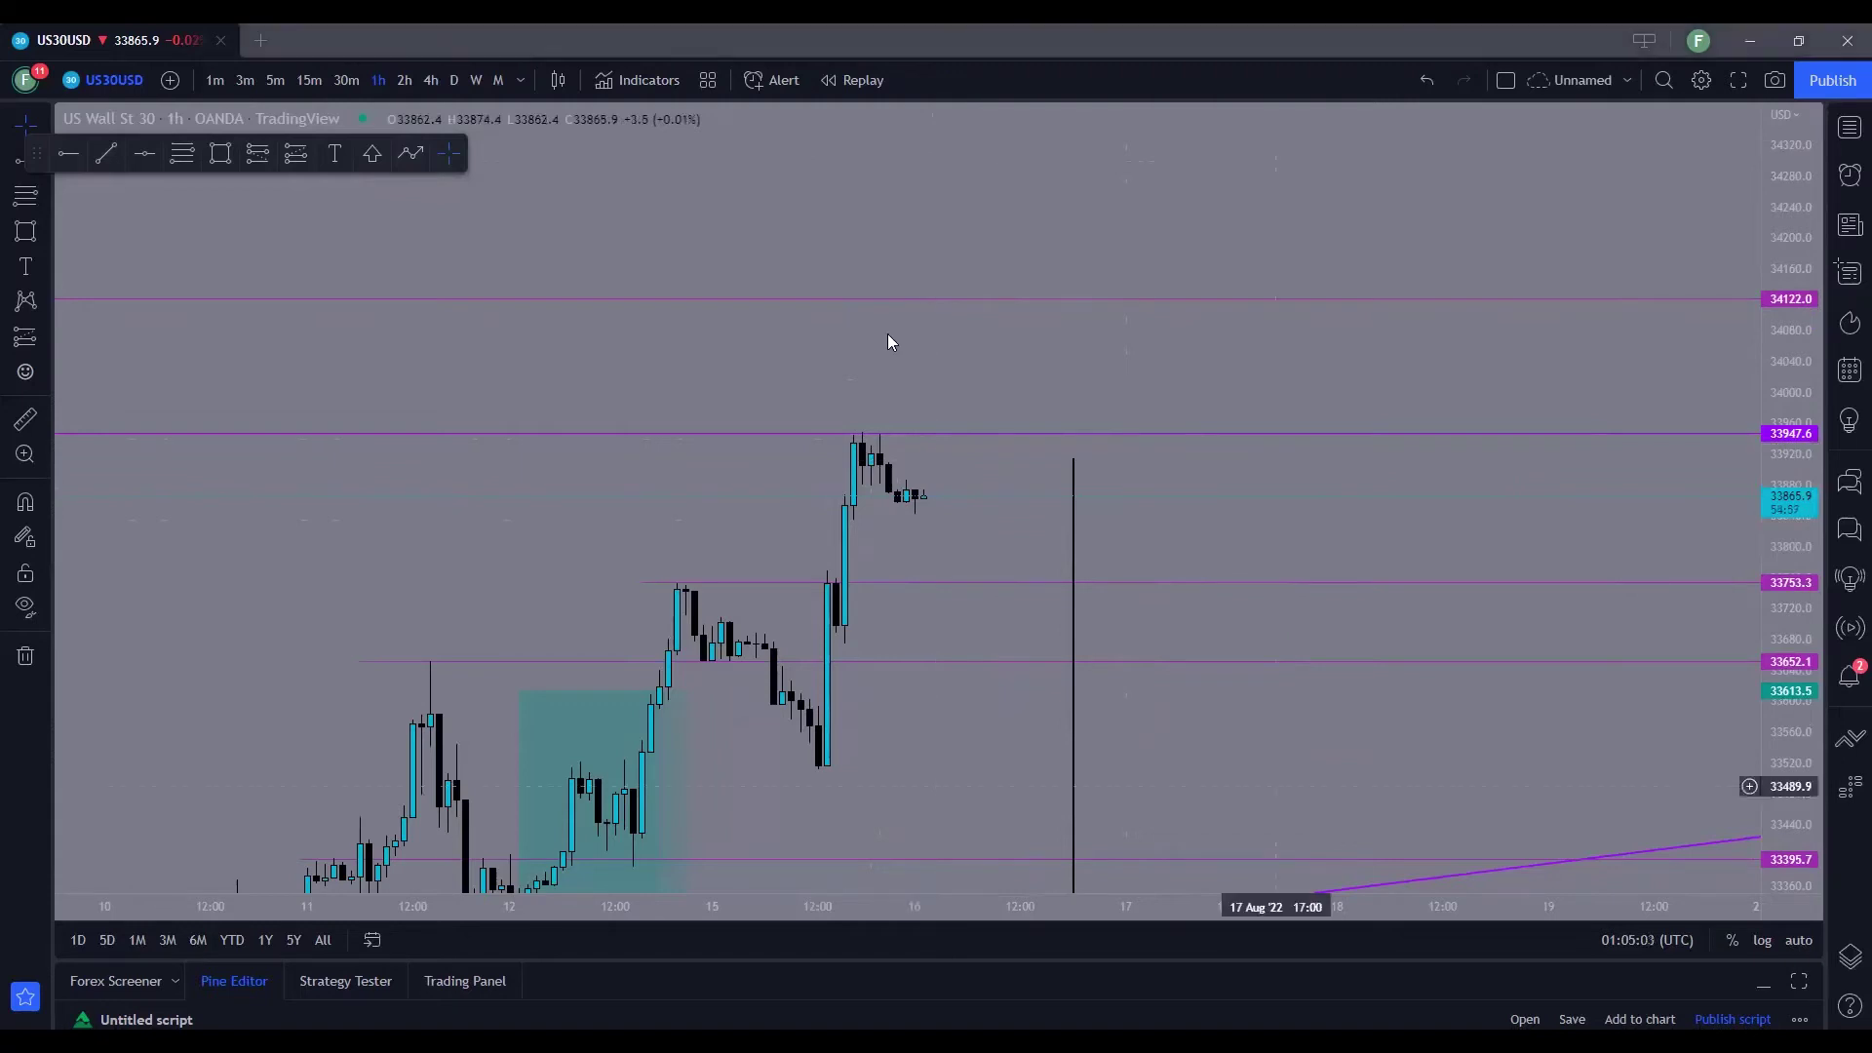
# Switch to Discord, find the US30 selling message in the signals channel and view its H1 supply pattern screenshot enlarged.
pyautogui.hotkey('alt', 'Tab')
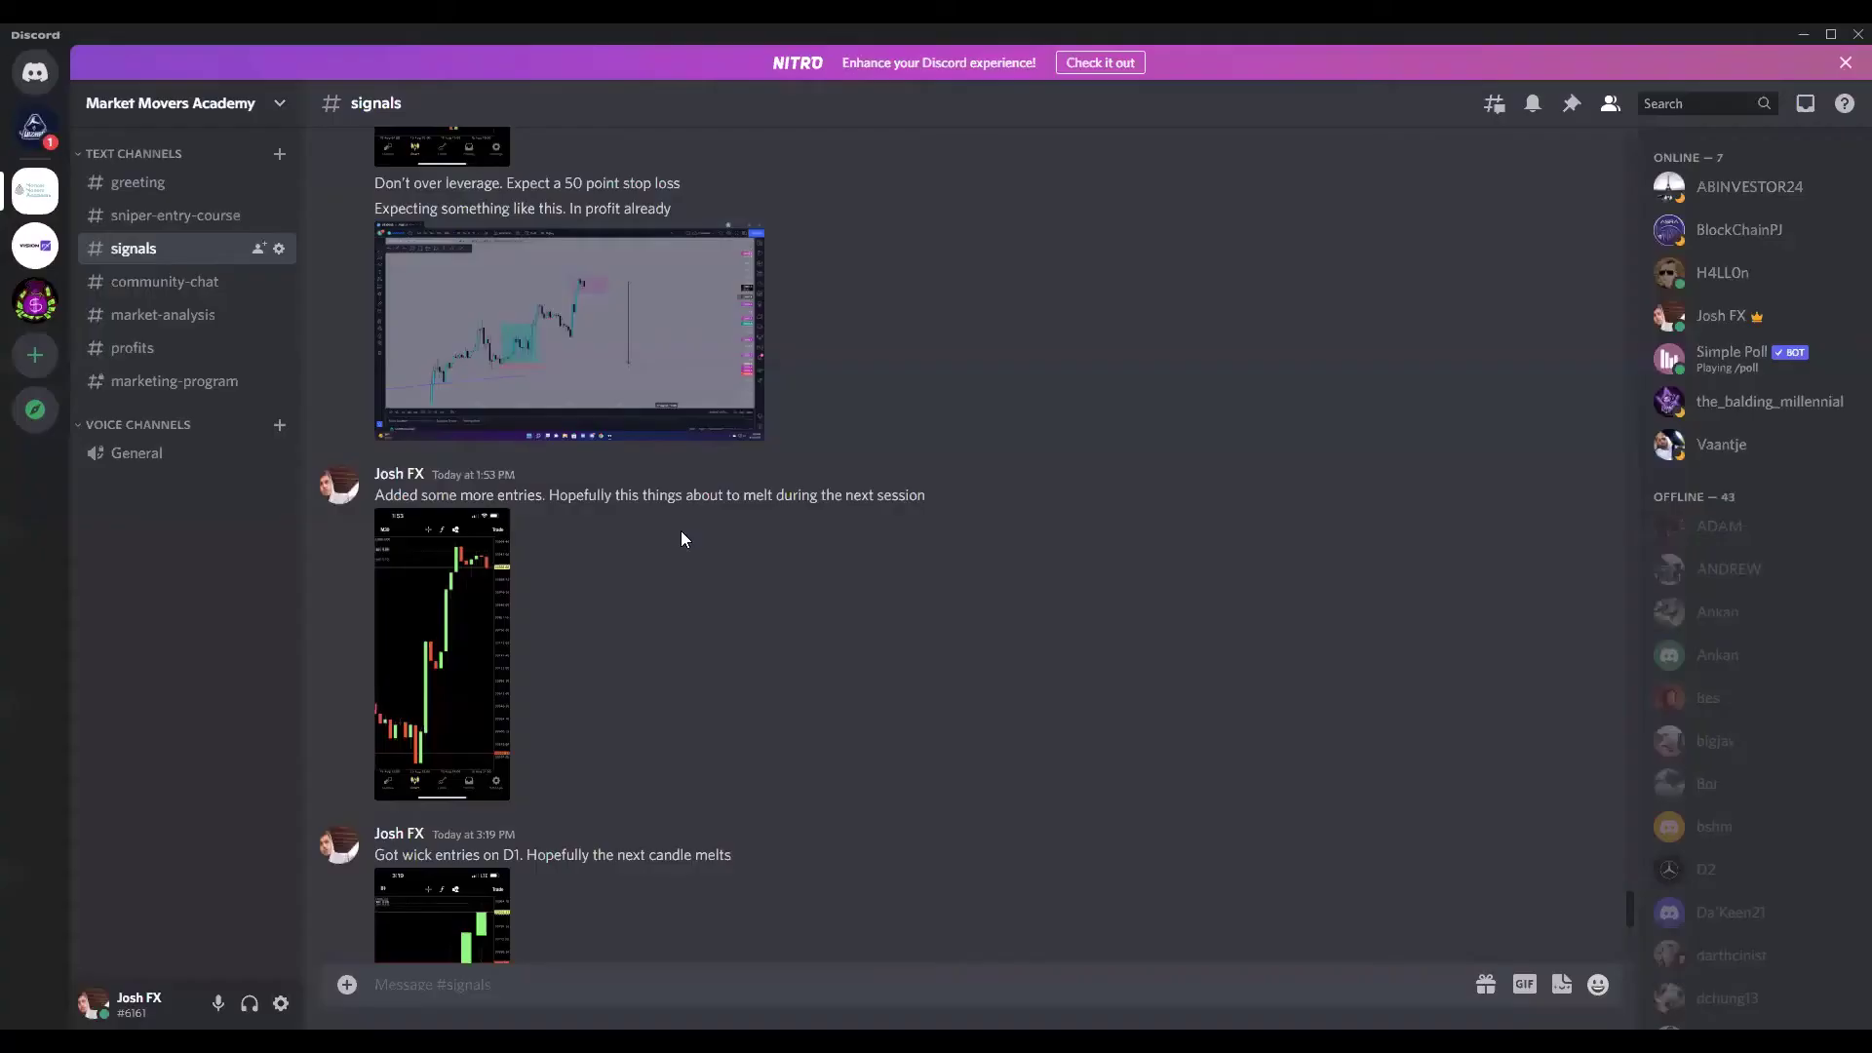
pyautogui.scroll(3, 714, 548)
pyautogui.scroll(5, 672, 540)
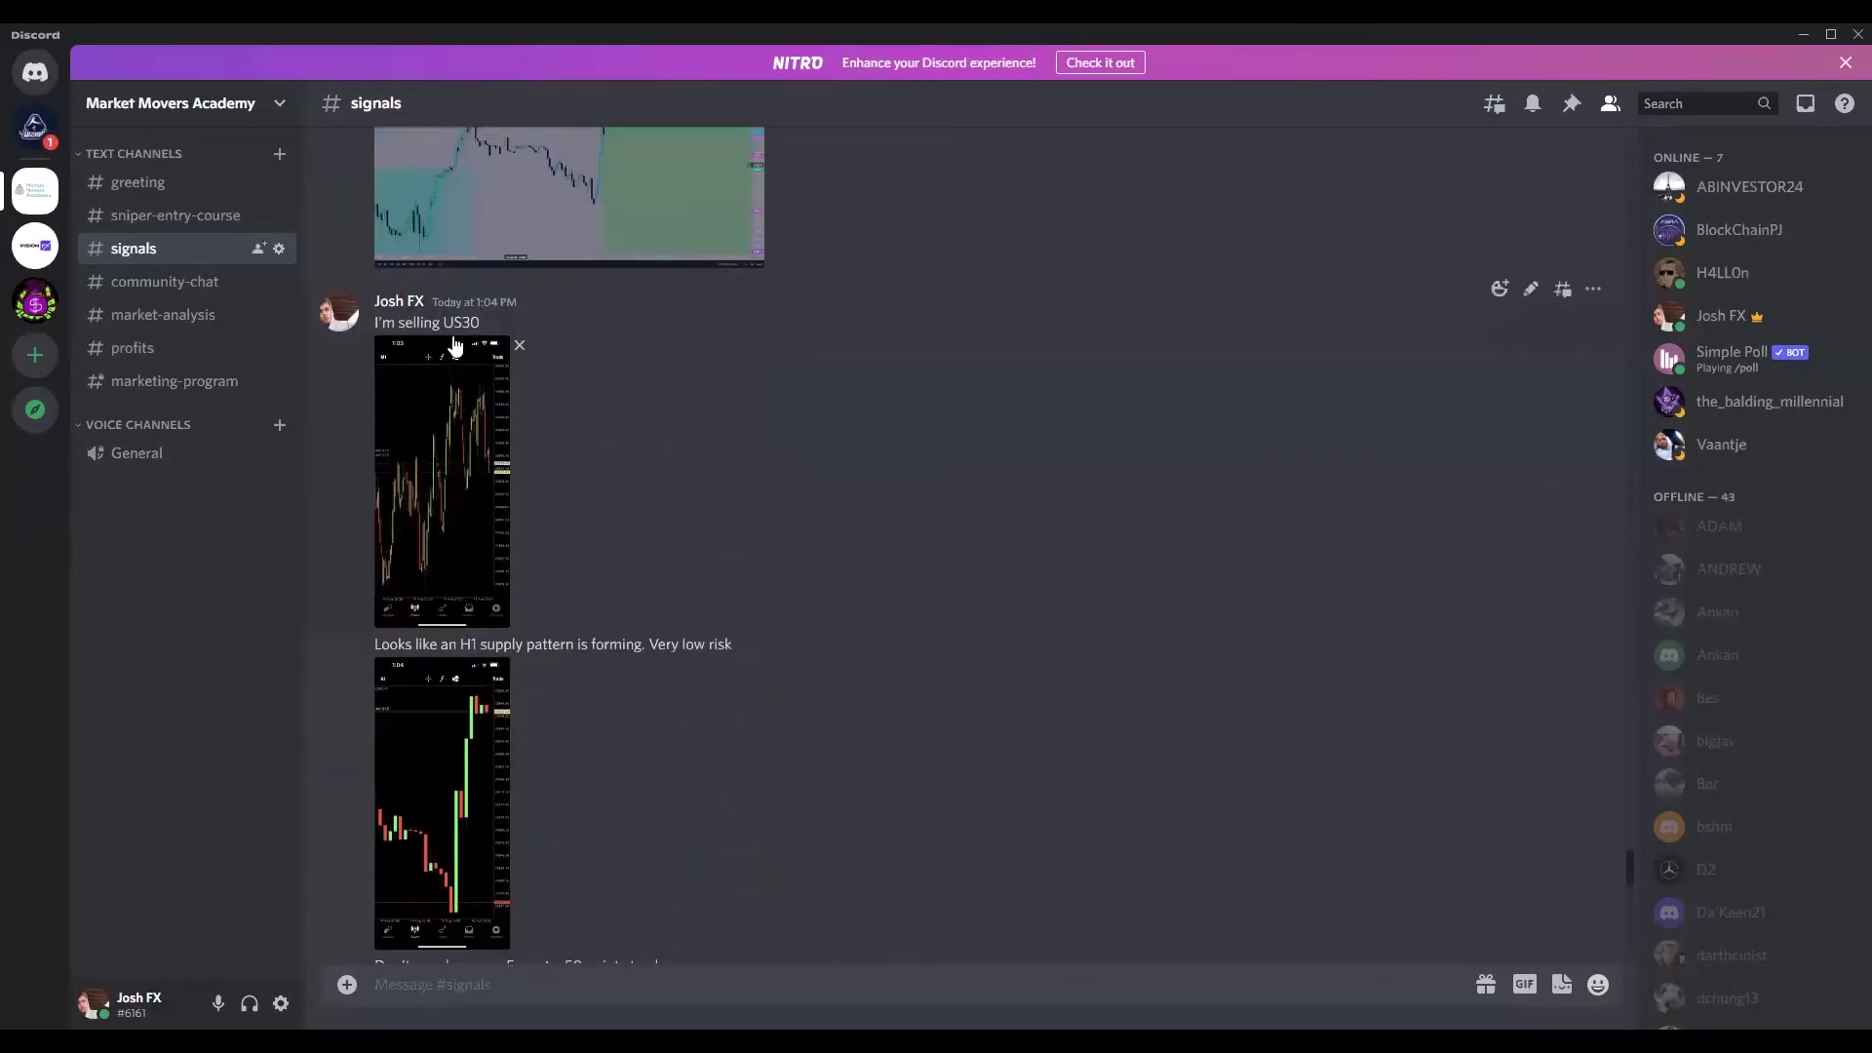
pyautogui.scroll(-3, 622, 502)
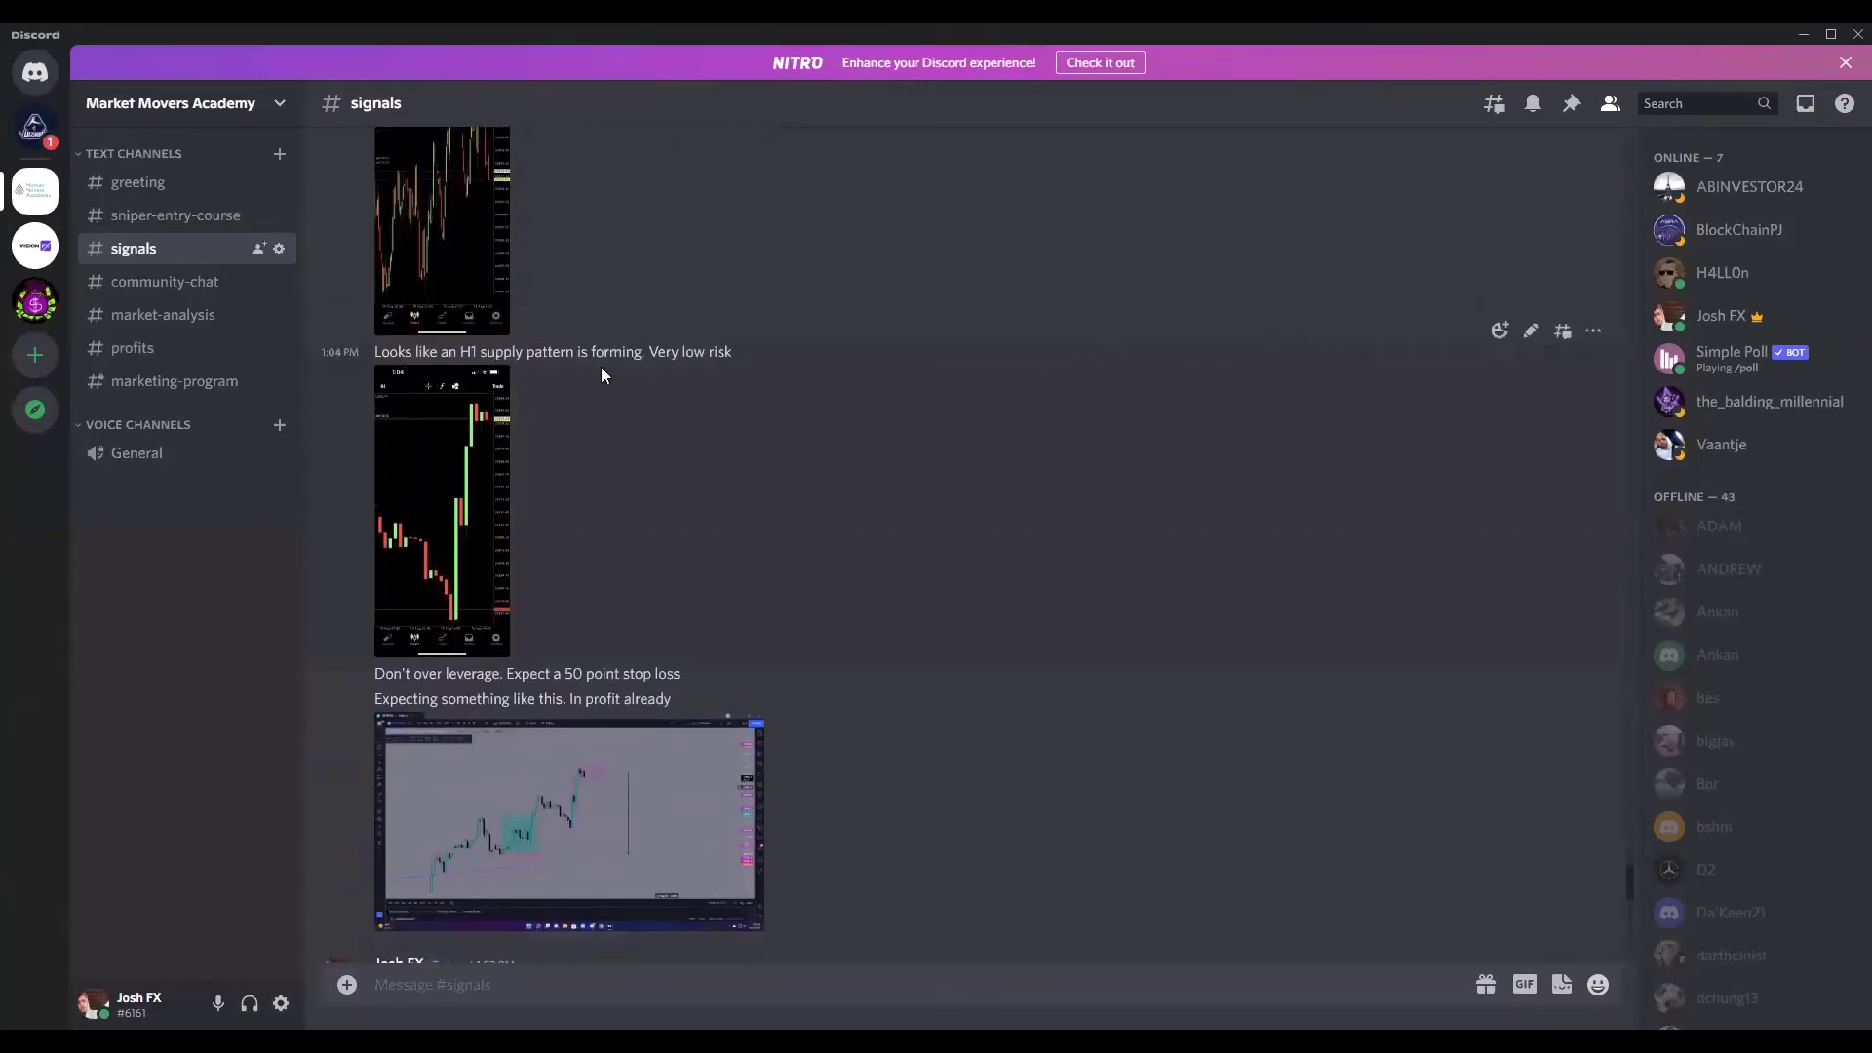
pyautogui.click(468, 424)
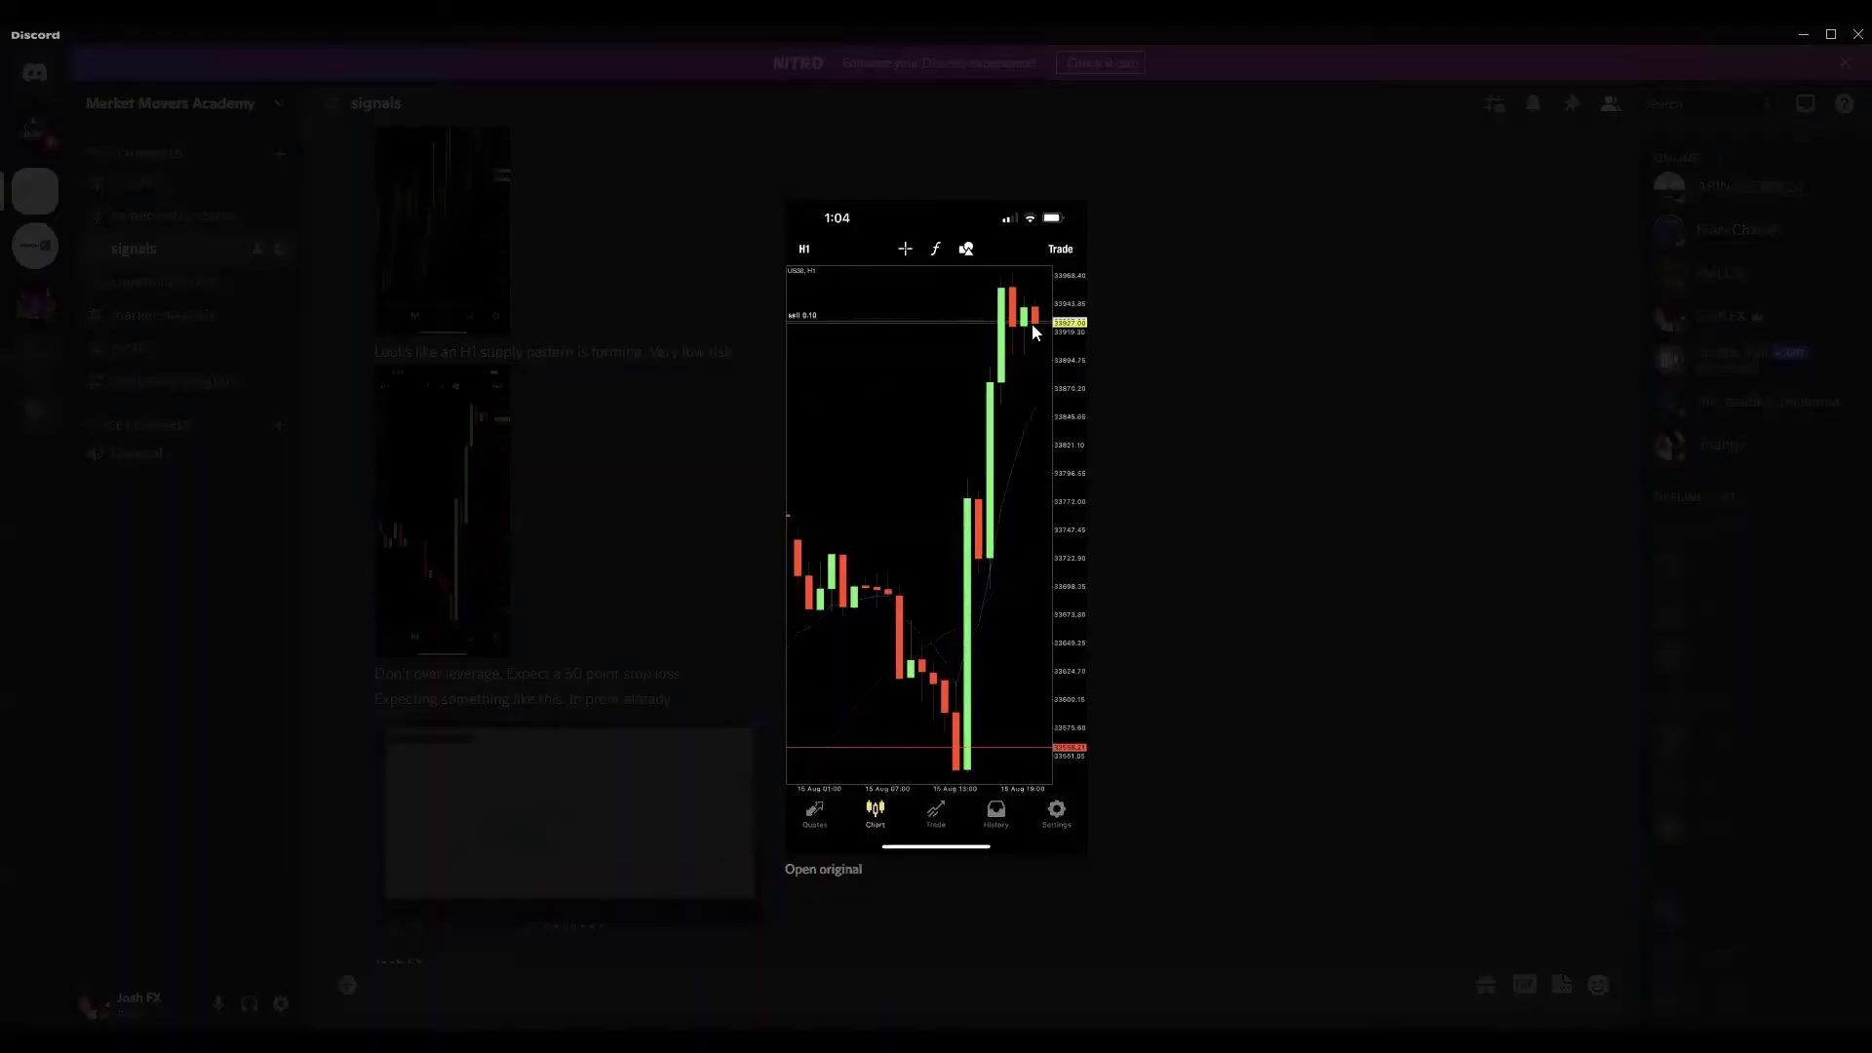
pyautogui.click(1158, 406)
# View the enlarged chart image of the expected move and the screenshot posted with the added entries.
pyautogui.scroll(-3, 592, 653)
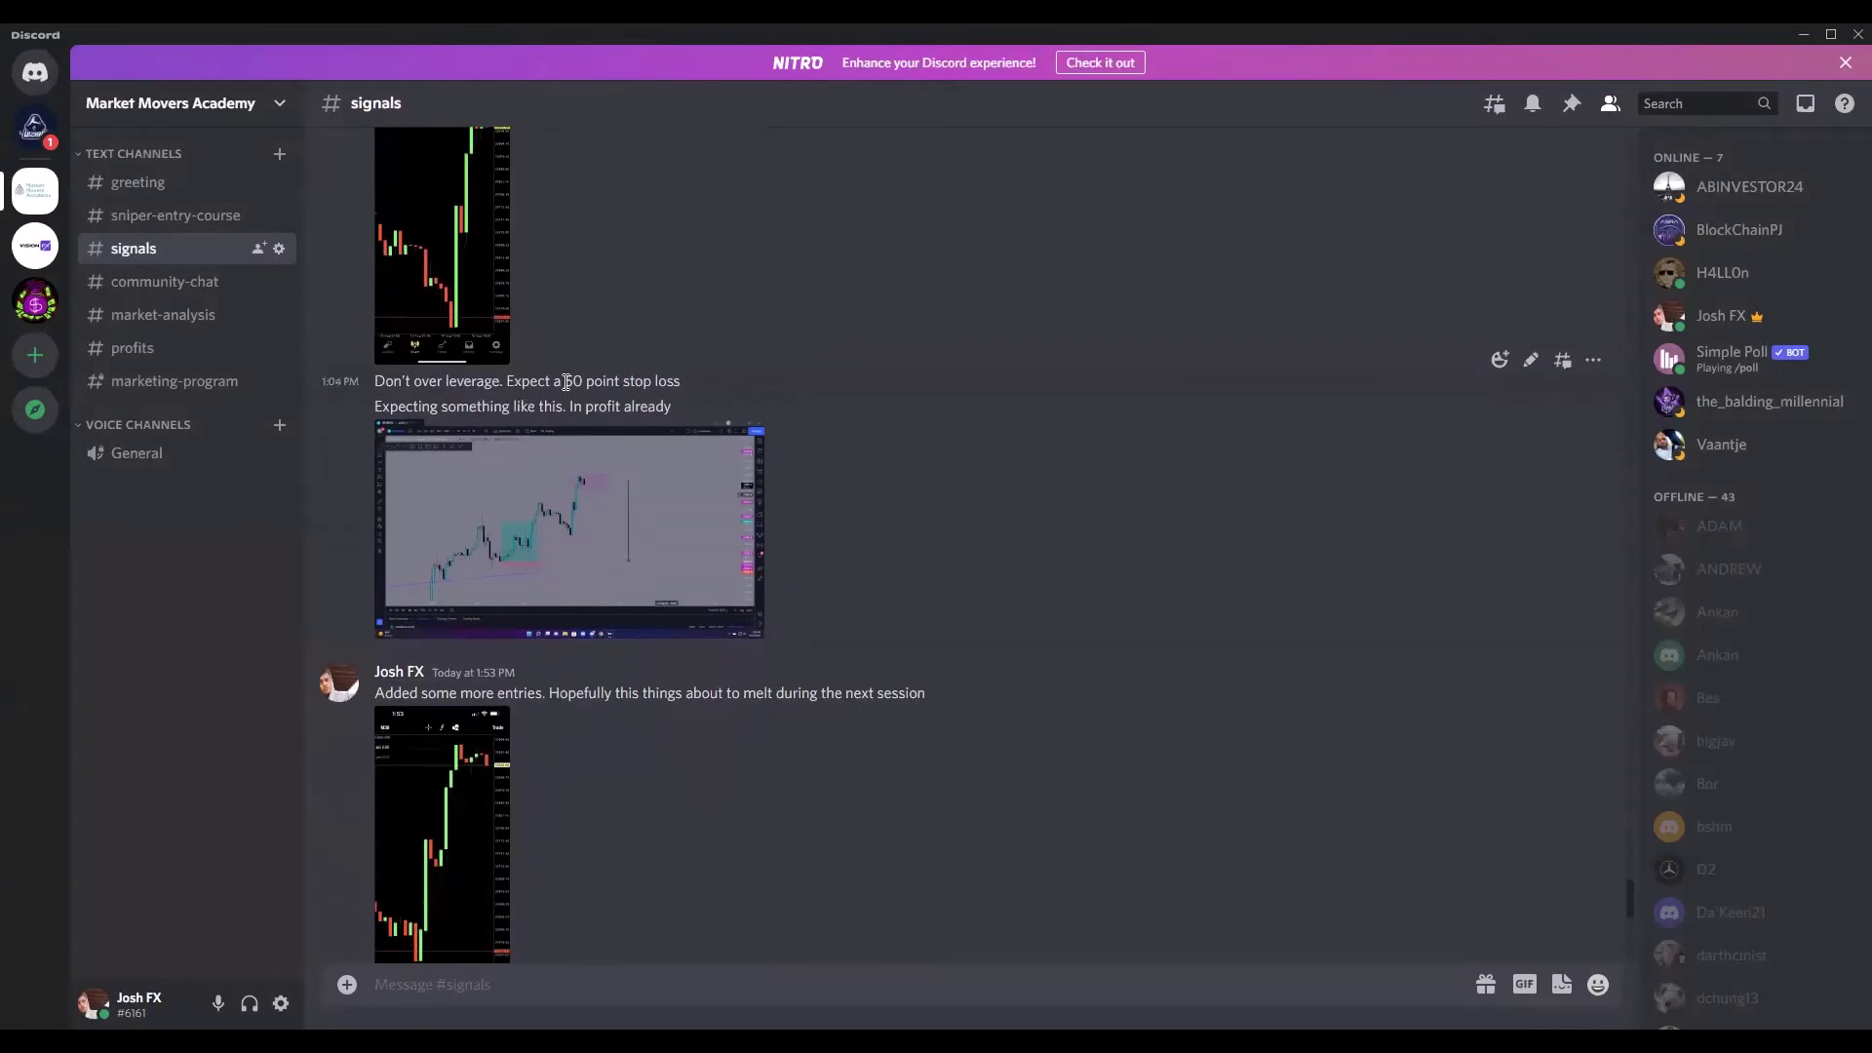
pyautogui.click(601, 504)
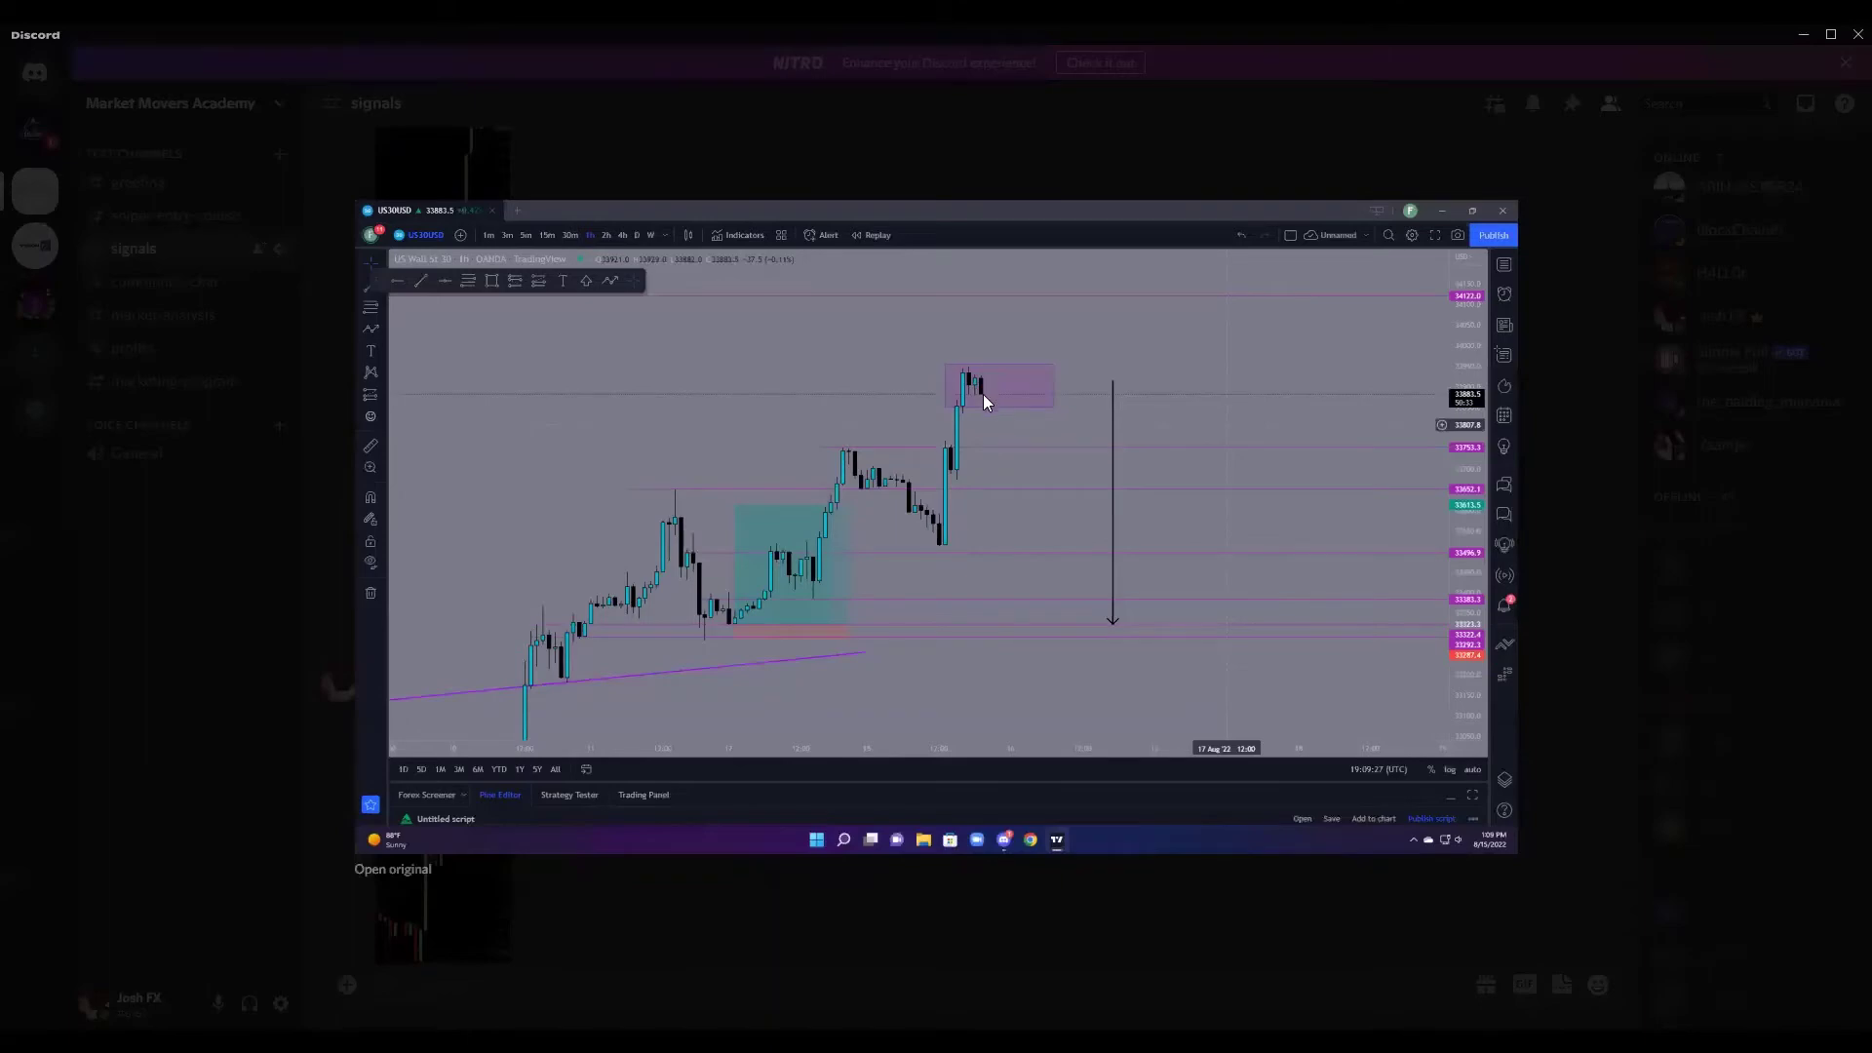
pyautogui.click(1225, 893)
pyautogui.scroll(-2, 585, 682)
pyautogui.click(492, 672)
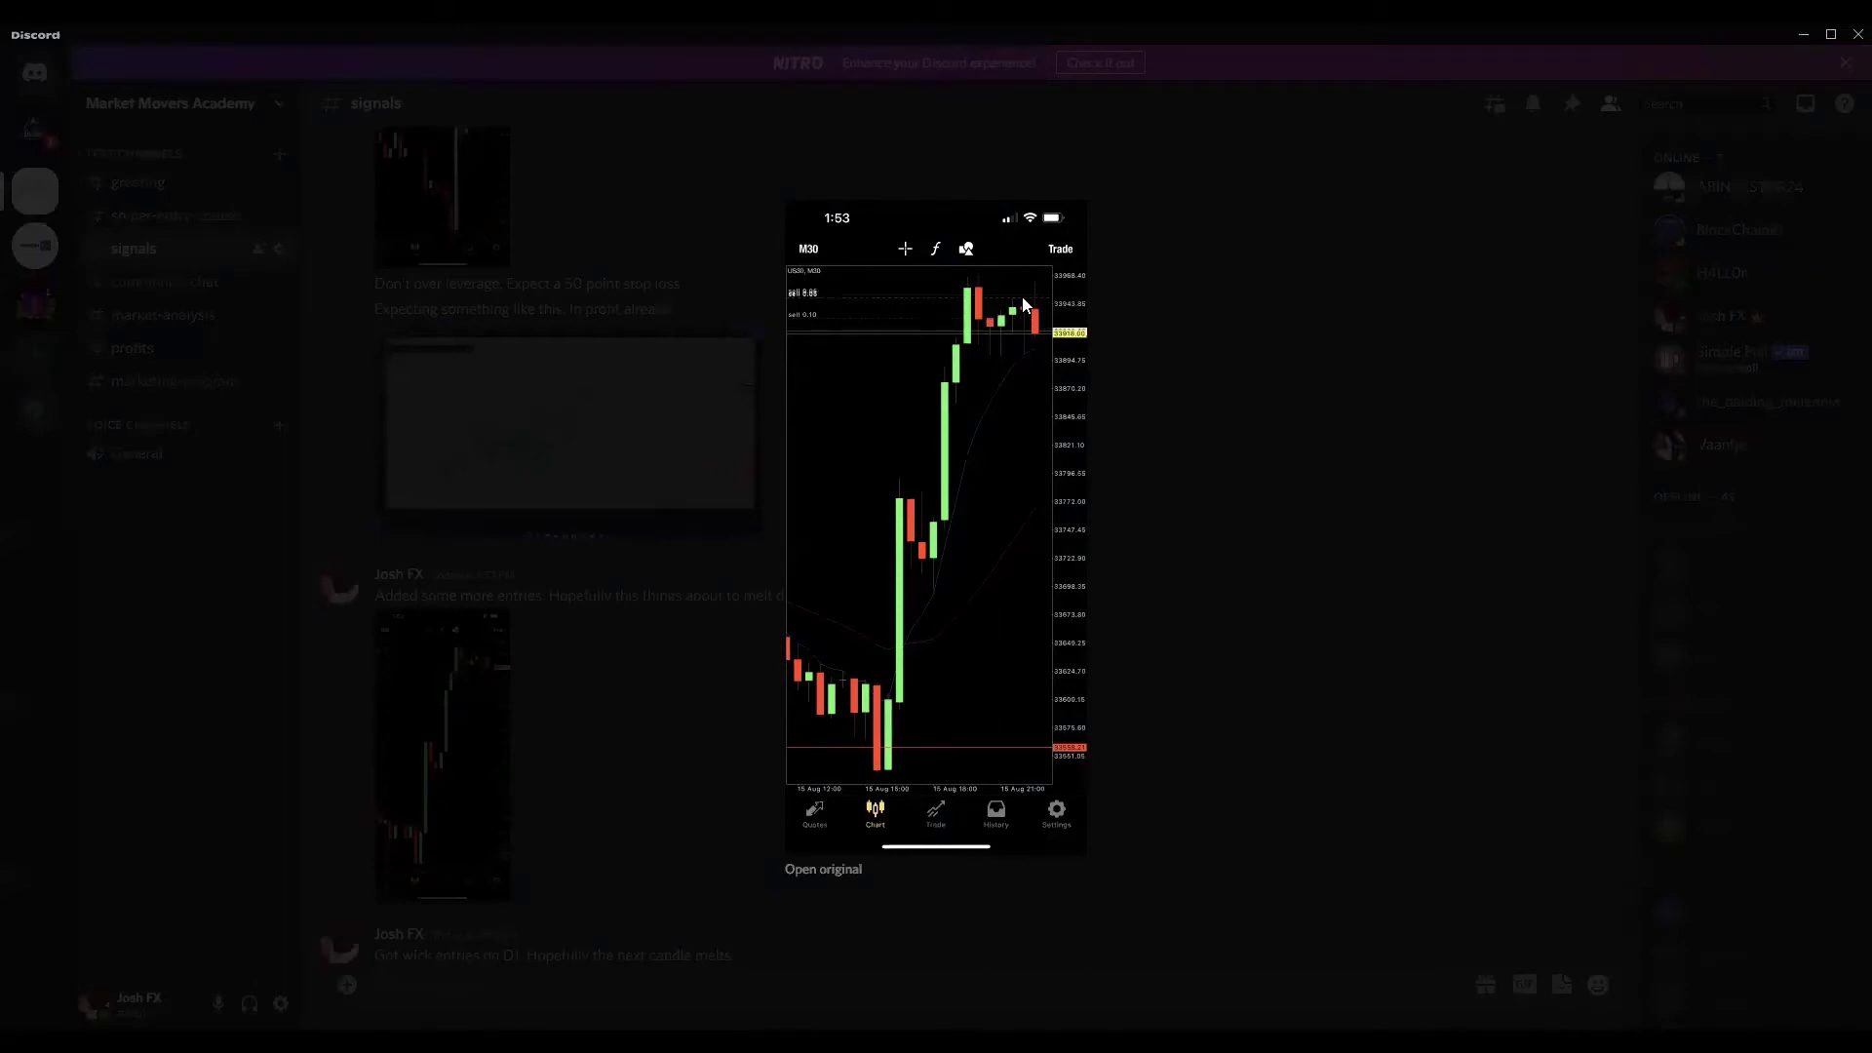
pyautogui.press('Escape')
# View the enlarged screenshot from the newest message, posted one hour into the new session.
pyautogui.scroll(-6, 800, 775)
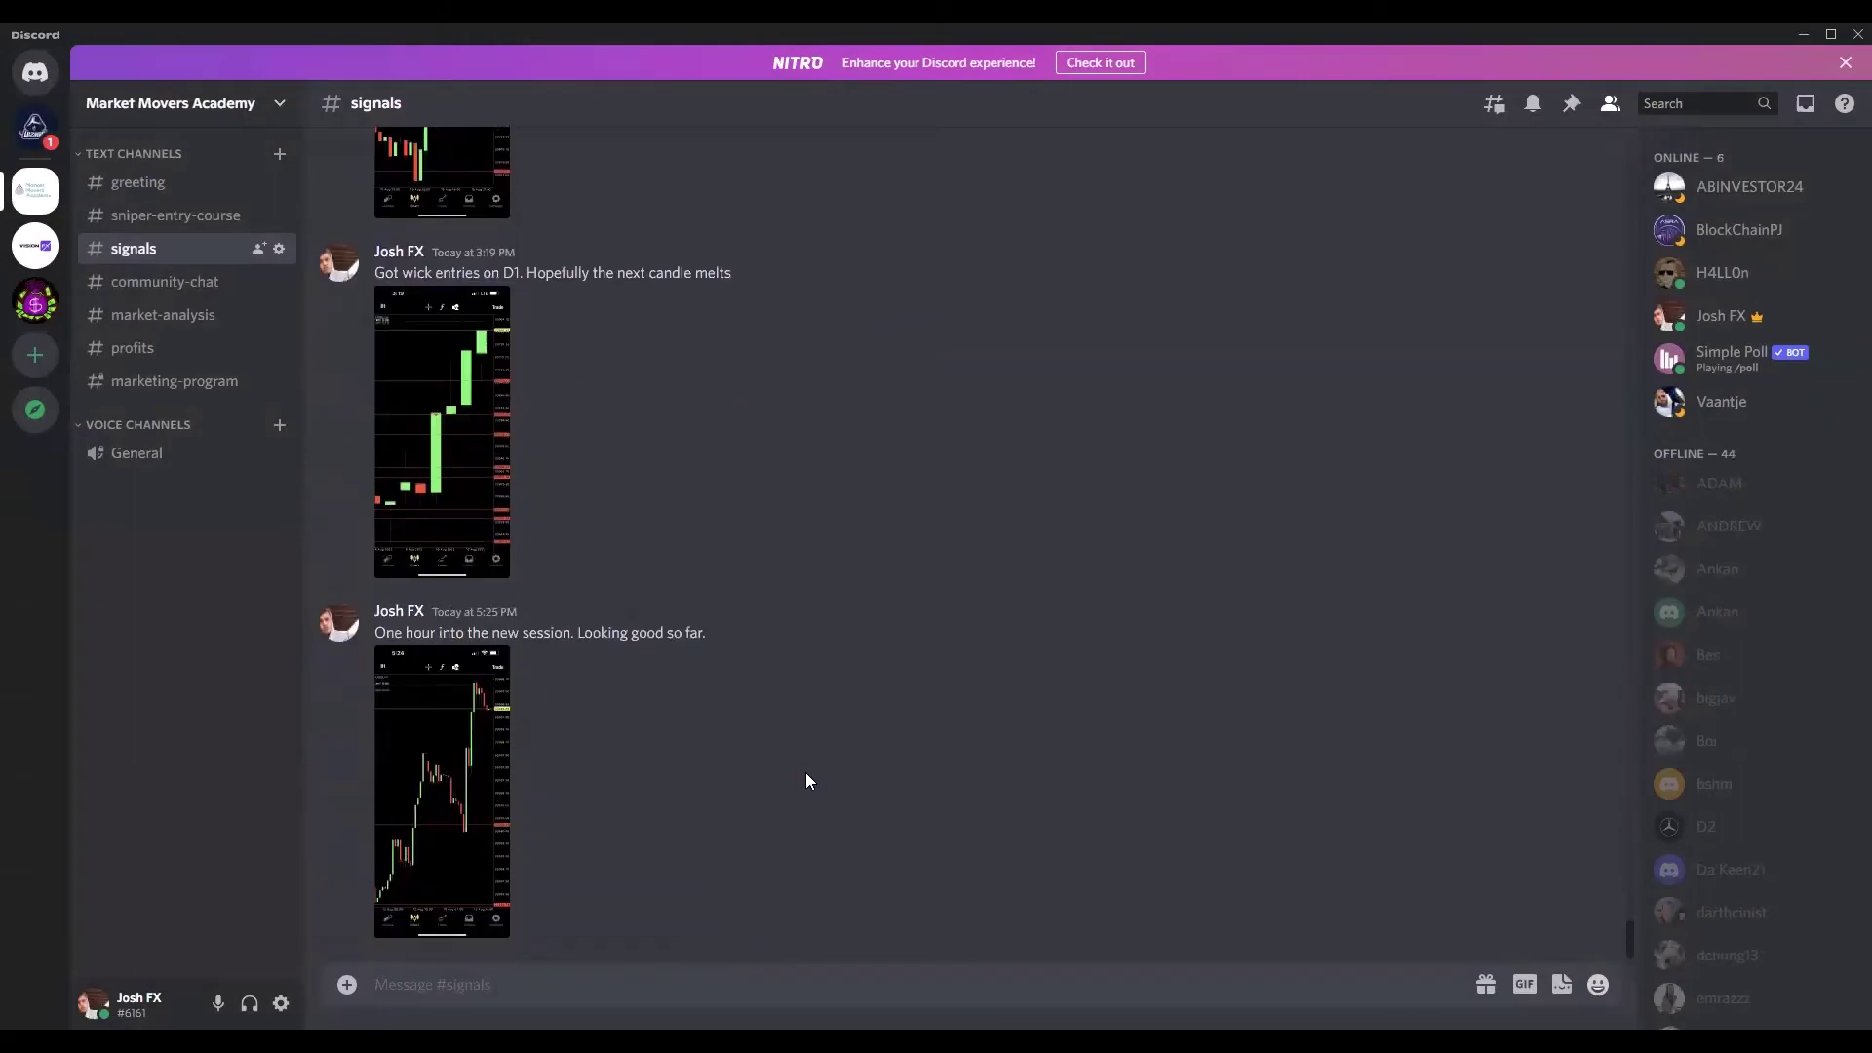
pyautogui.click(497, 800)
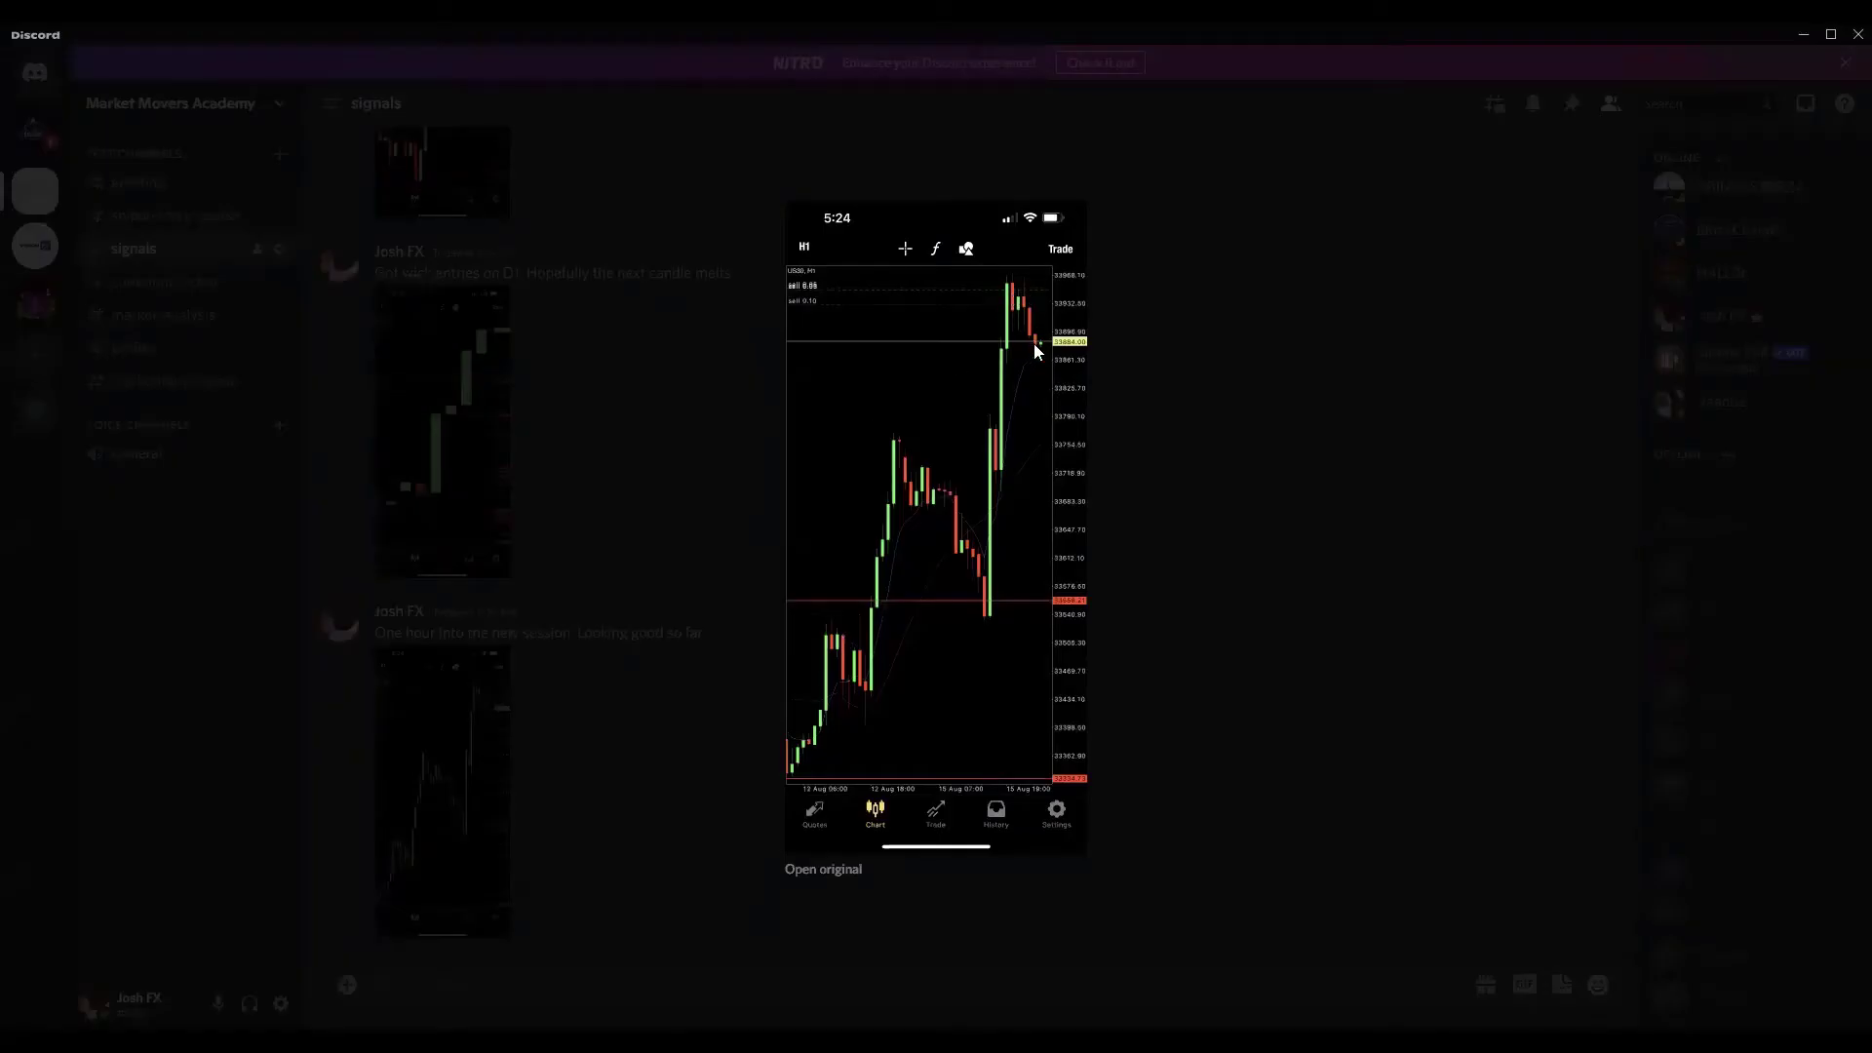
pyautogui.press('Escape')
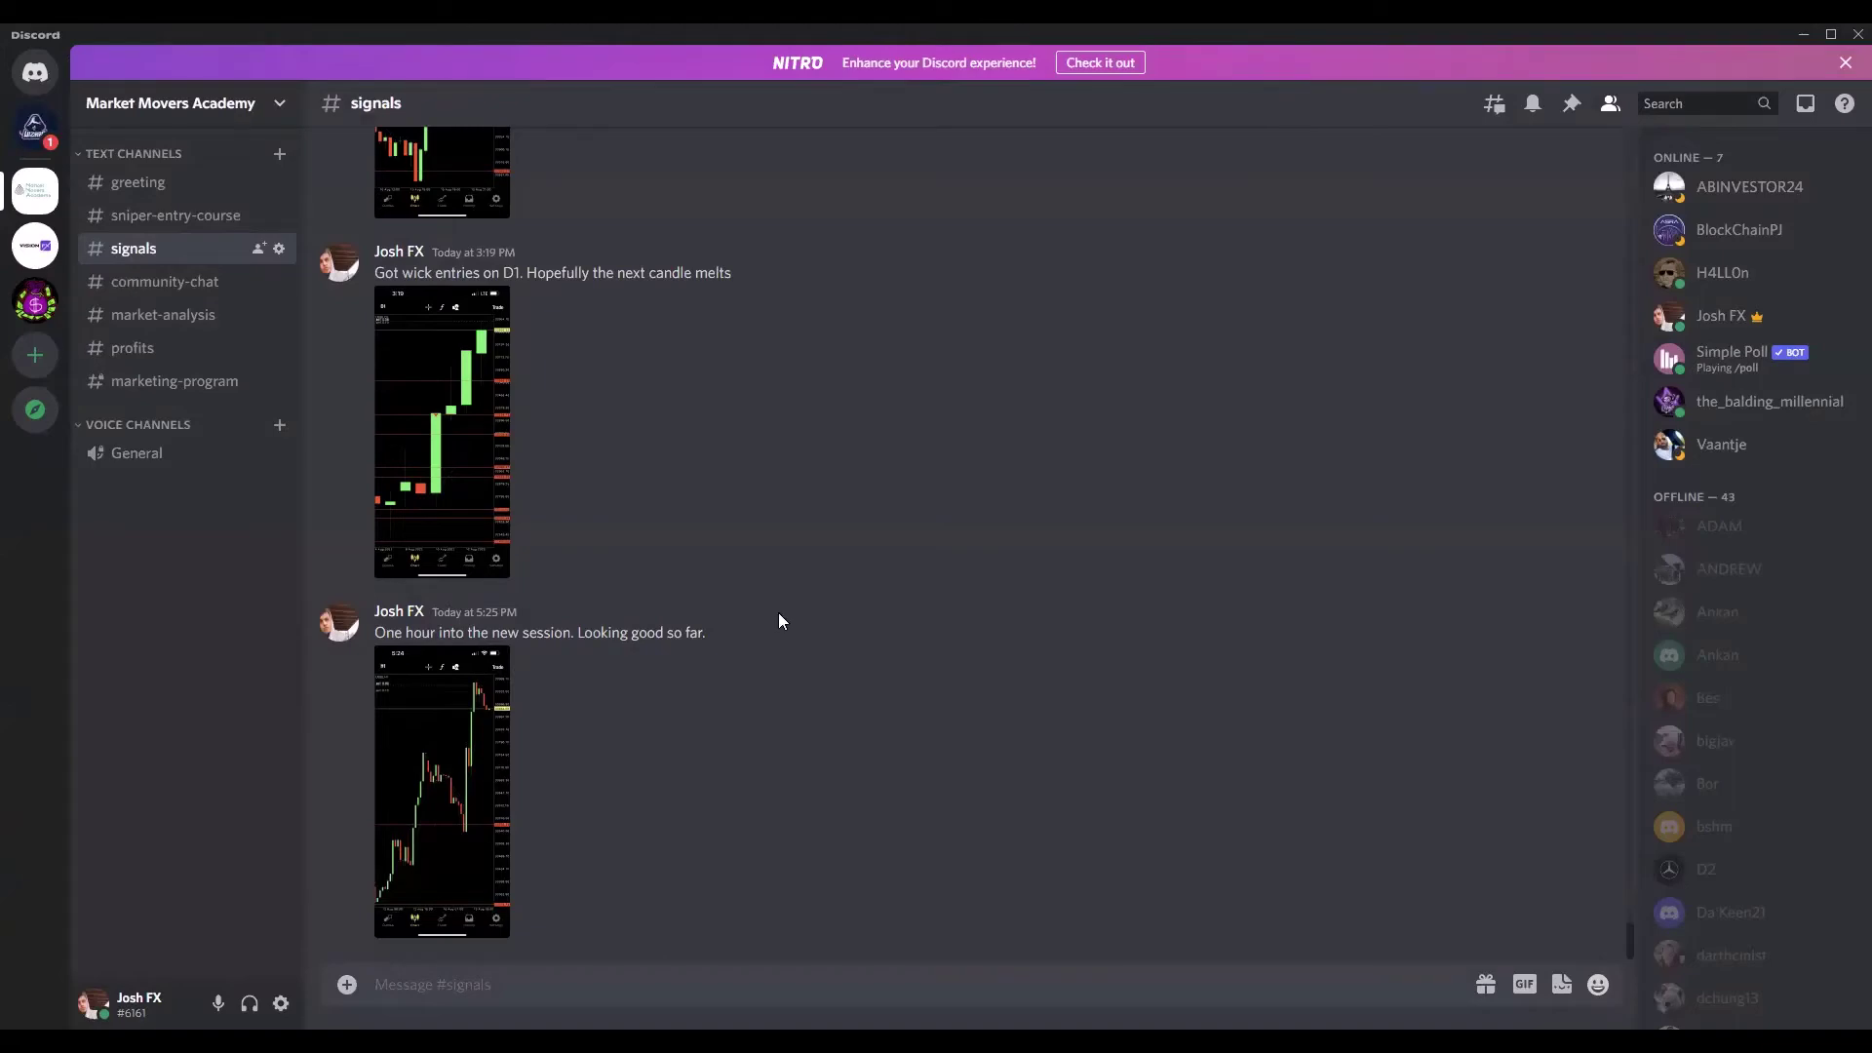
# Switch back to TradingView and examine the 1-hour US30USD price against the downward arrow and the horizontal levels beneath it.
pyautogui.hotkey('alt', 'Tab')
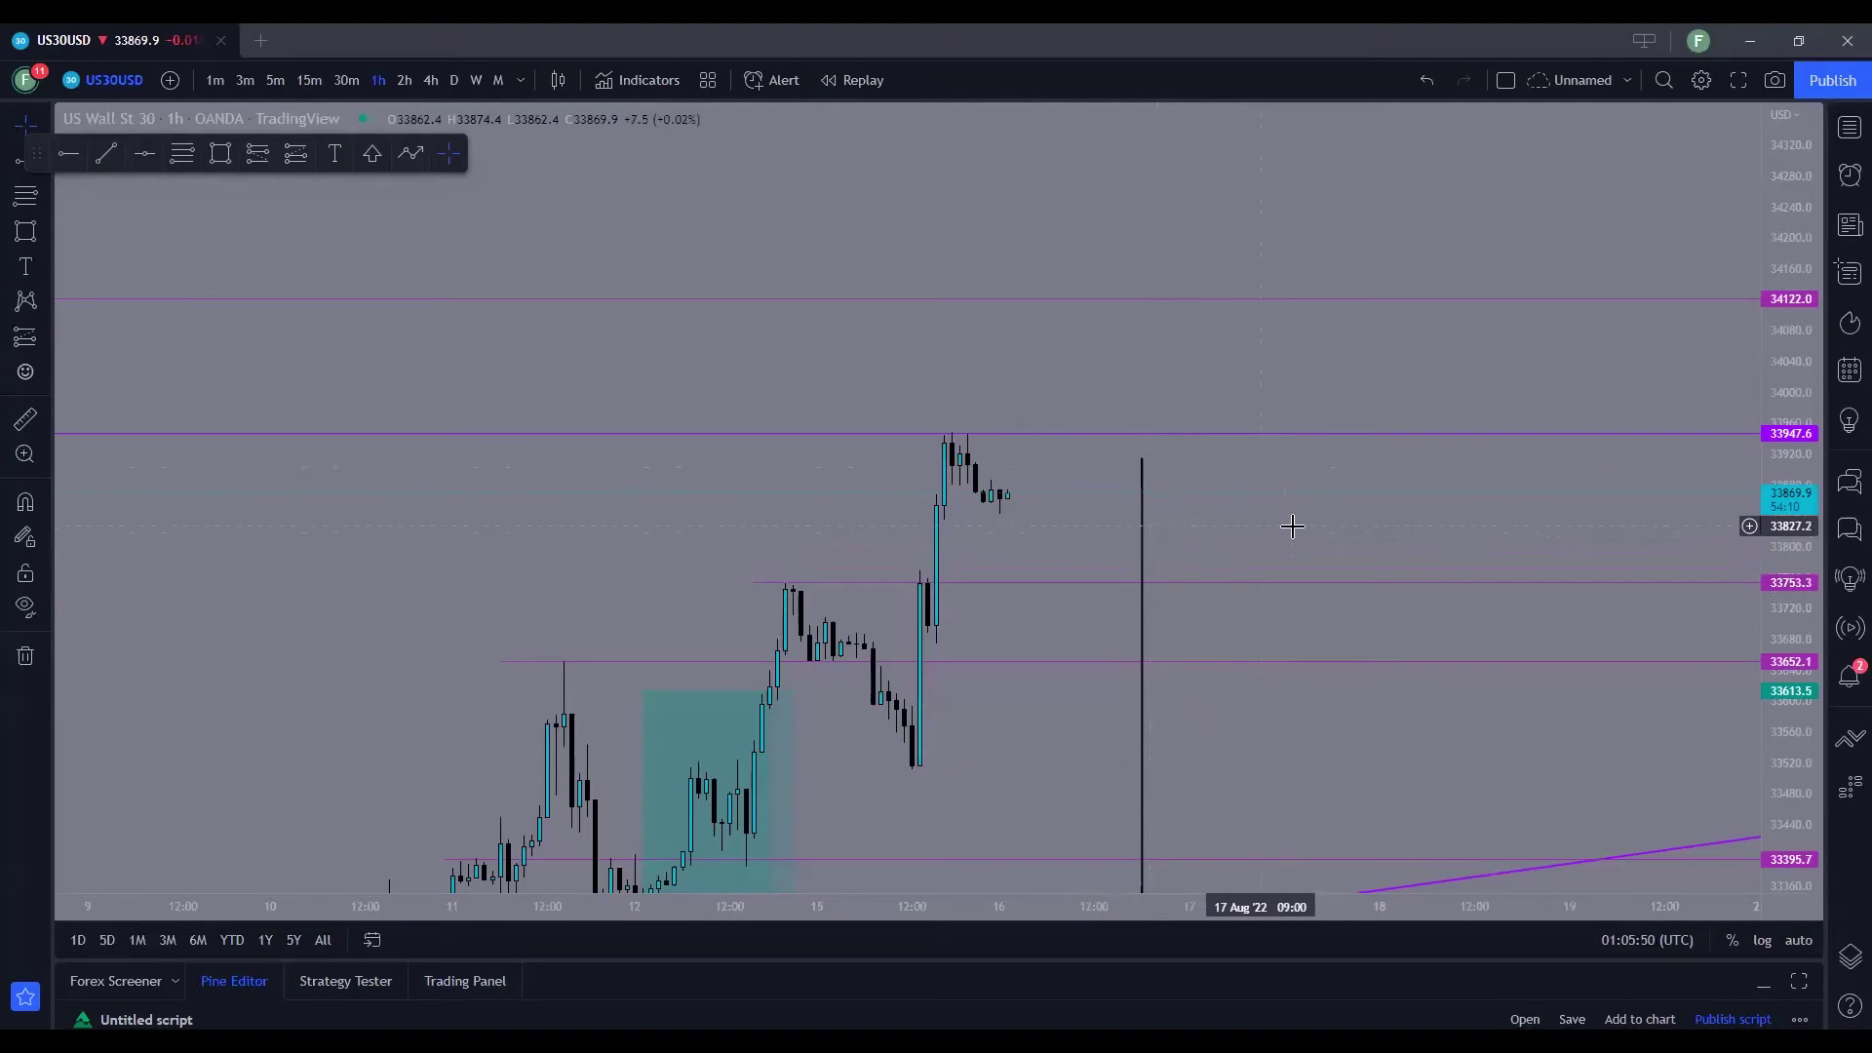
pyautogui.moveTo(1285, 501); pyautogui.dragTo(1353, 366)
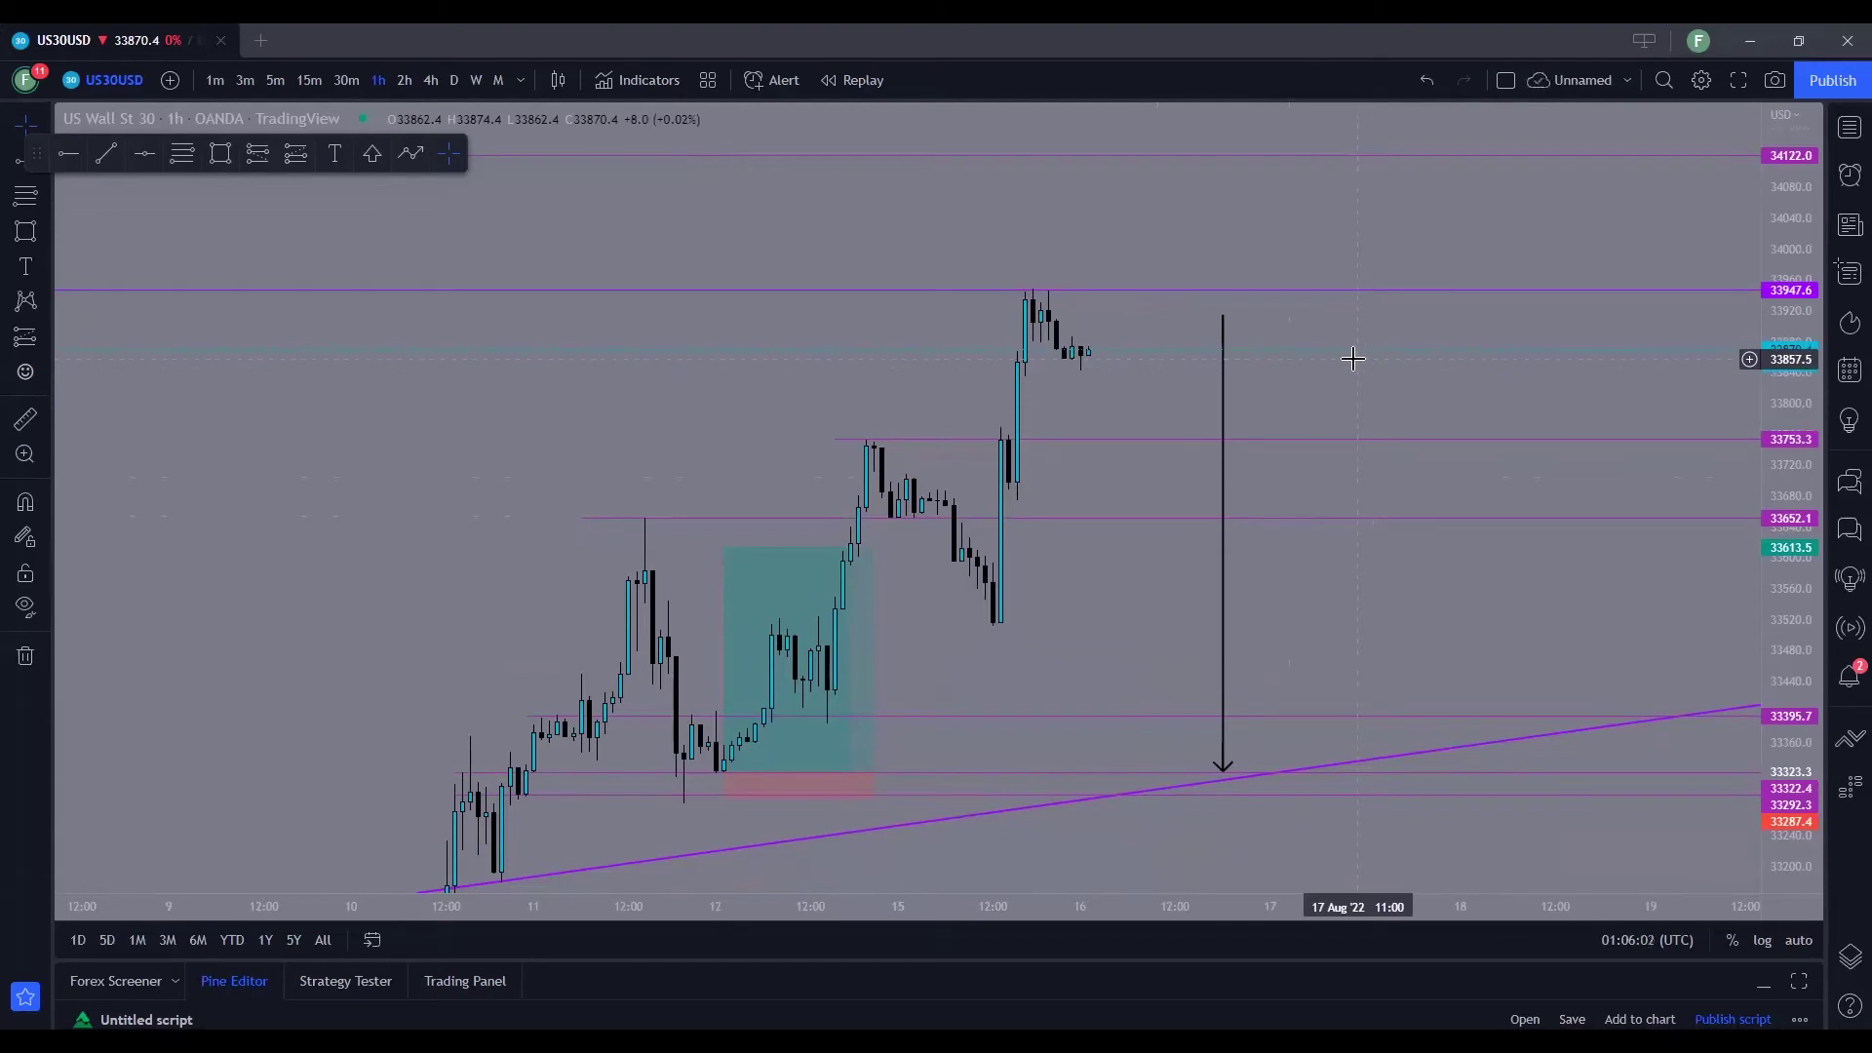
pyautogui.scroll(-2, 1264, 378)
pyautogui.scroll(2, 1103, 380)
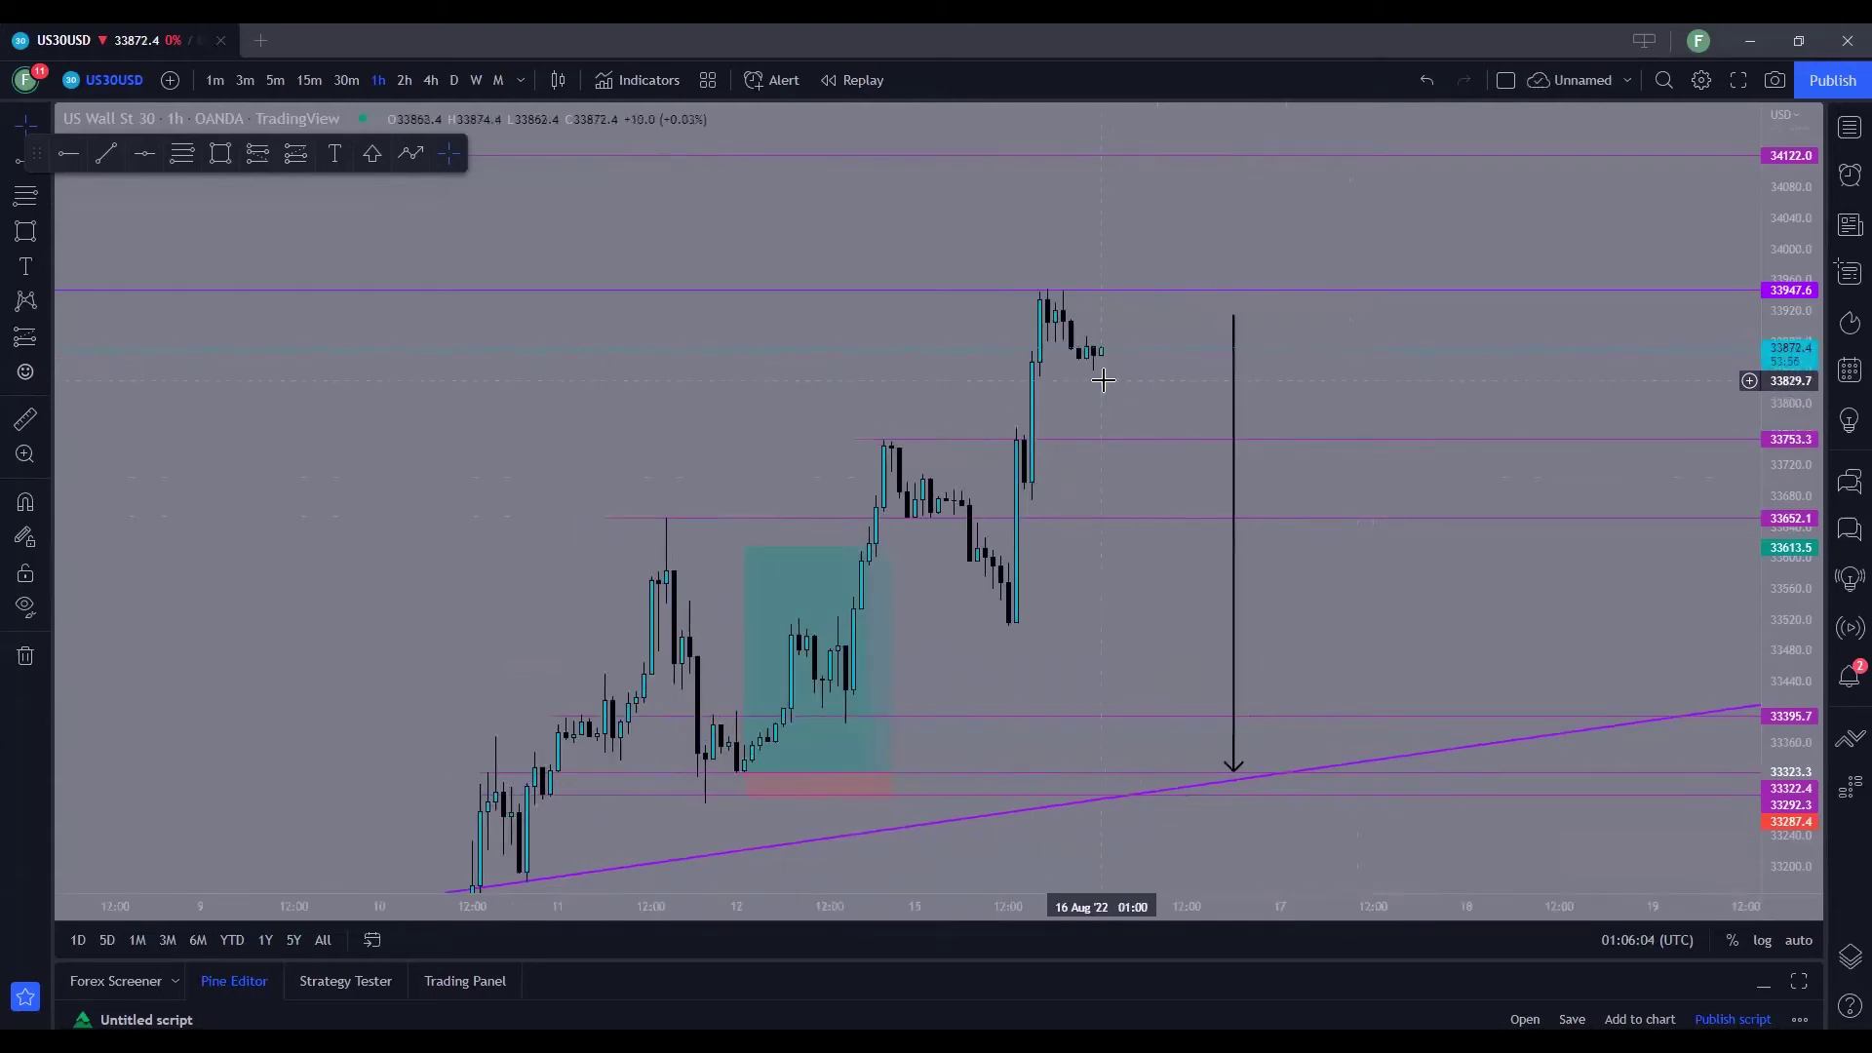
pyautogui.scroll(1, 1108, 378)
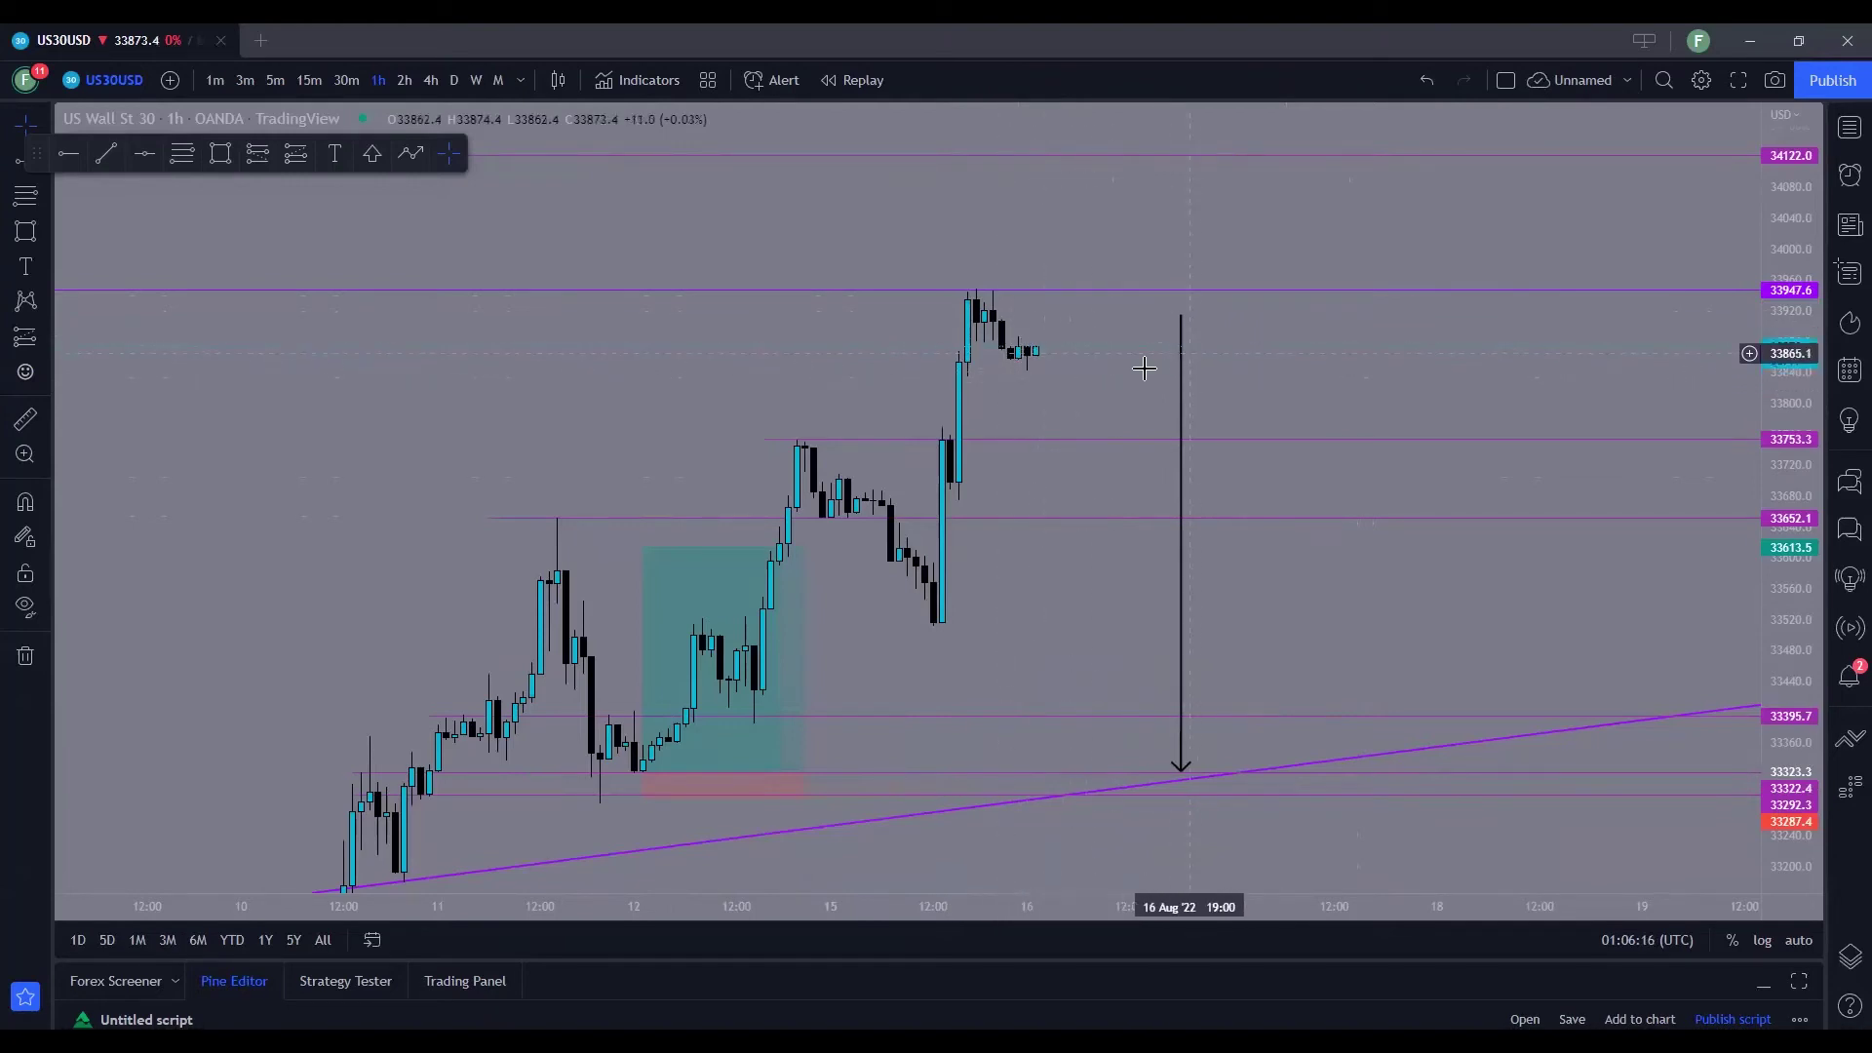
pyautogui.scroll(-1, 1112, 401)
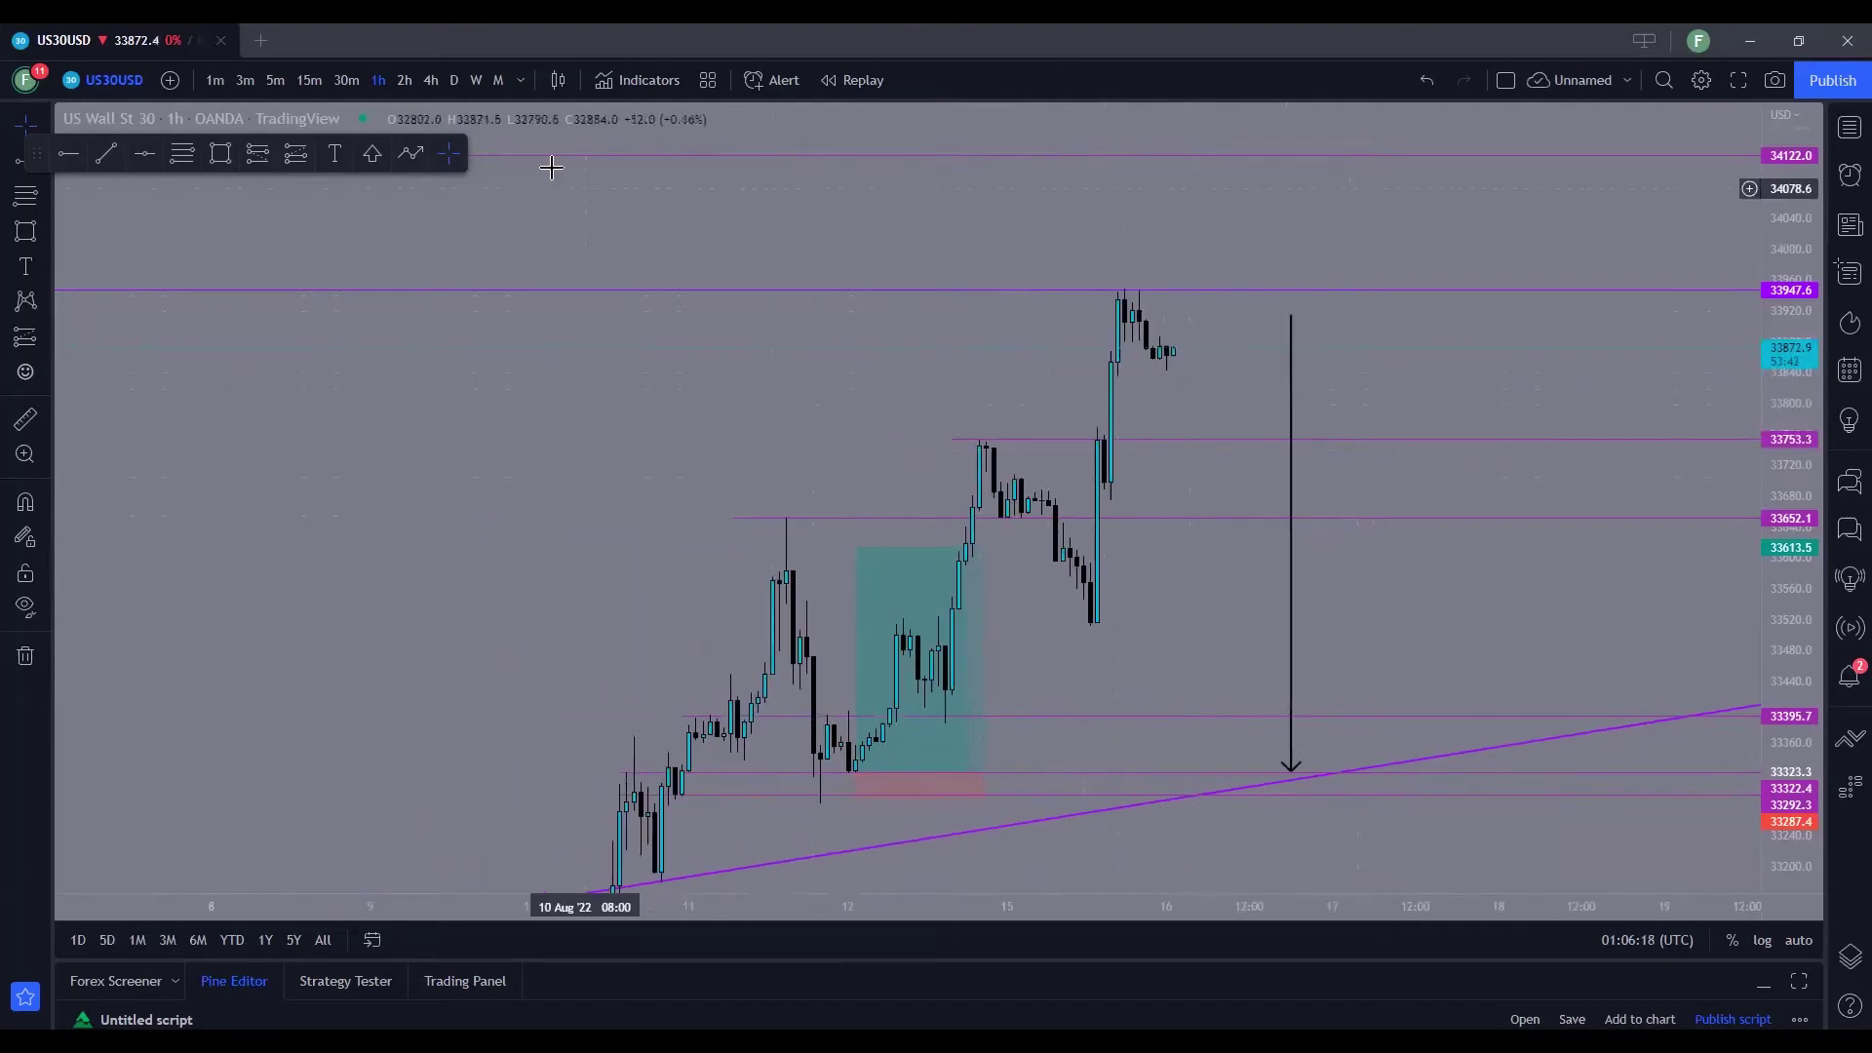
# Set the 4-hour timeframe and examine the two rising trend lines against the July to August 2022 price action.
pyautogui.click(429, 80)
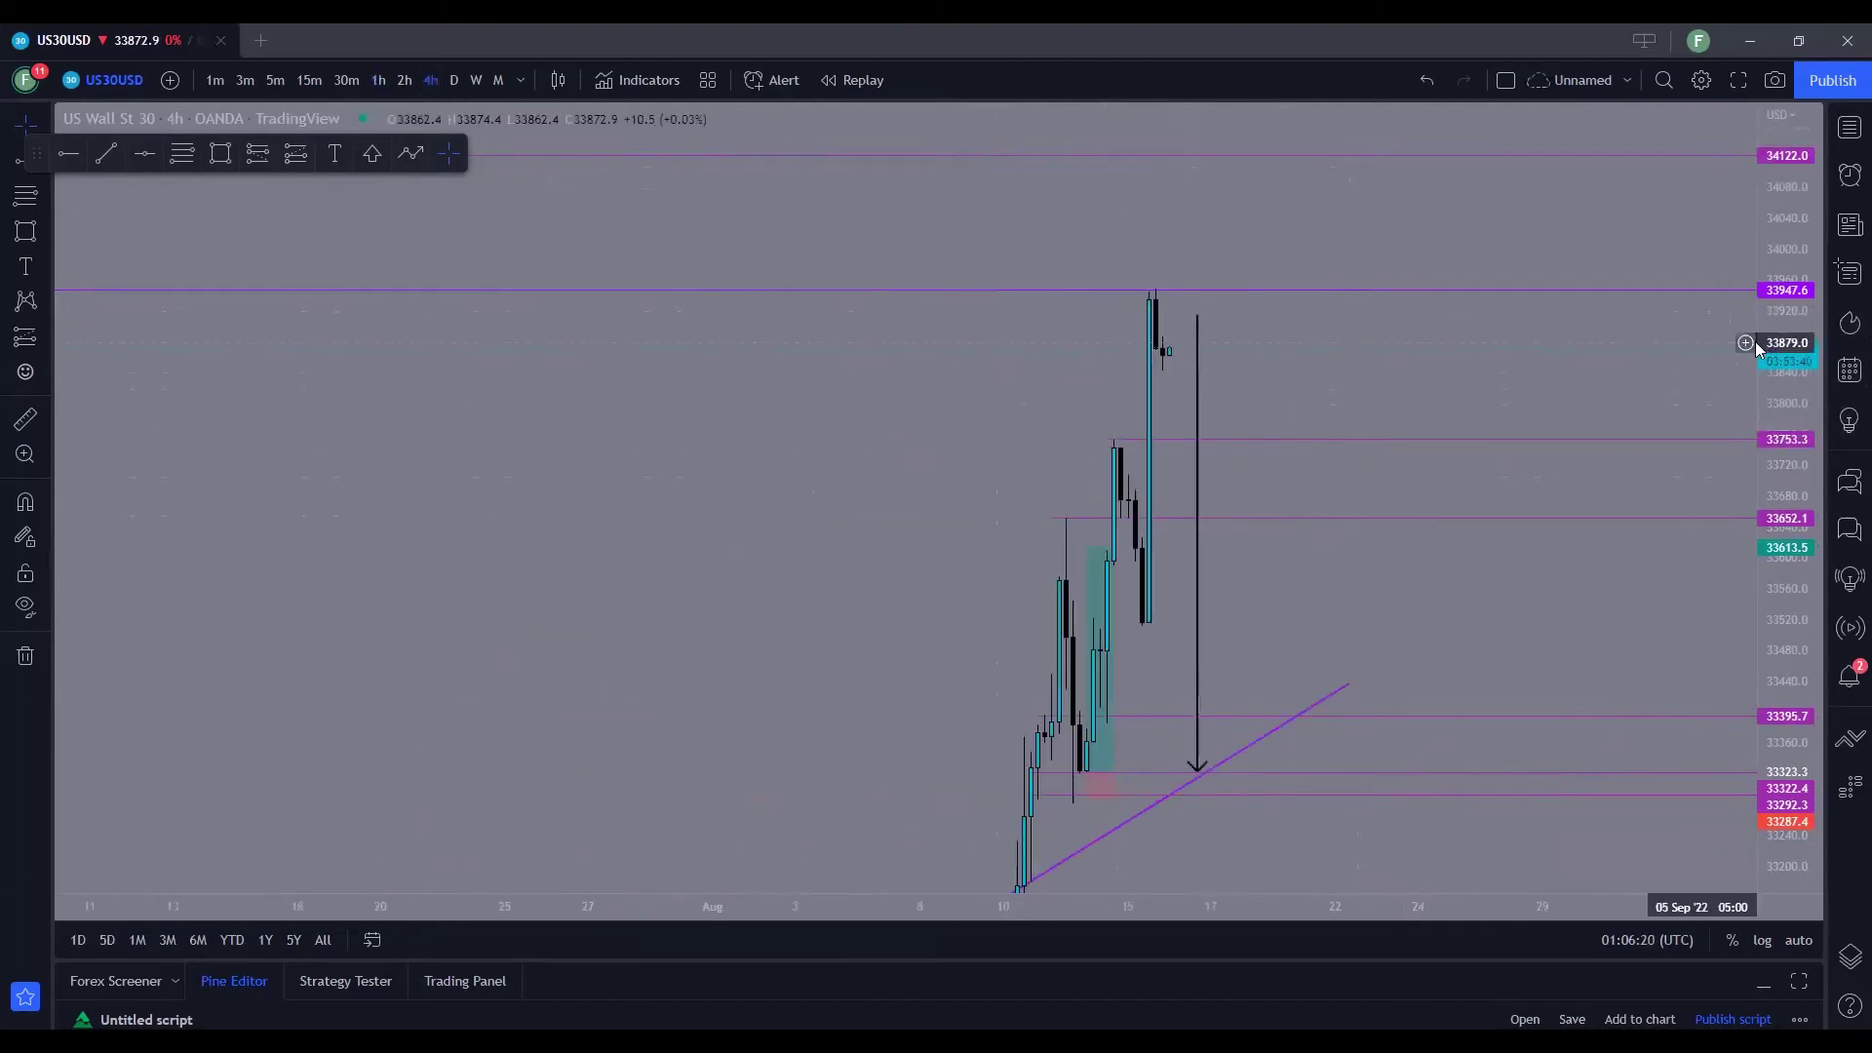
pyautogui.scroll(-4, 1758, 350)
pyautogui.moveTo(457, 680); pyautogui.dragTo(507, 548)
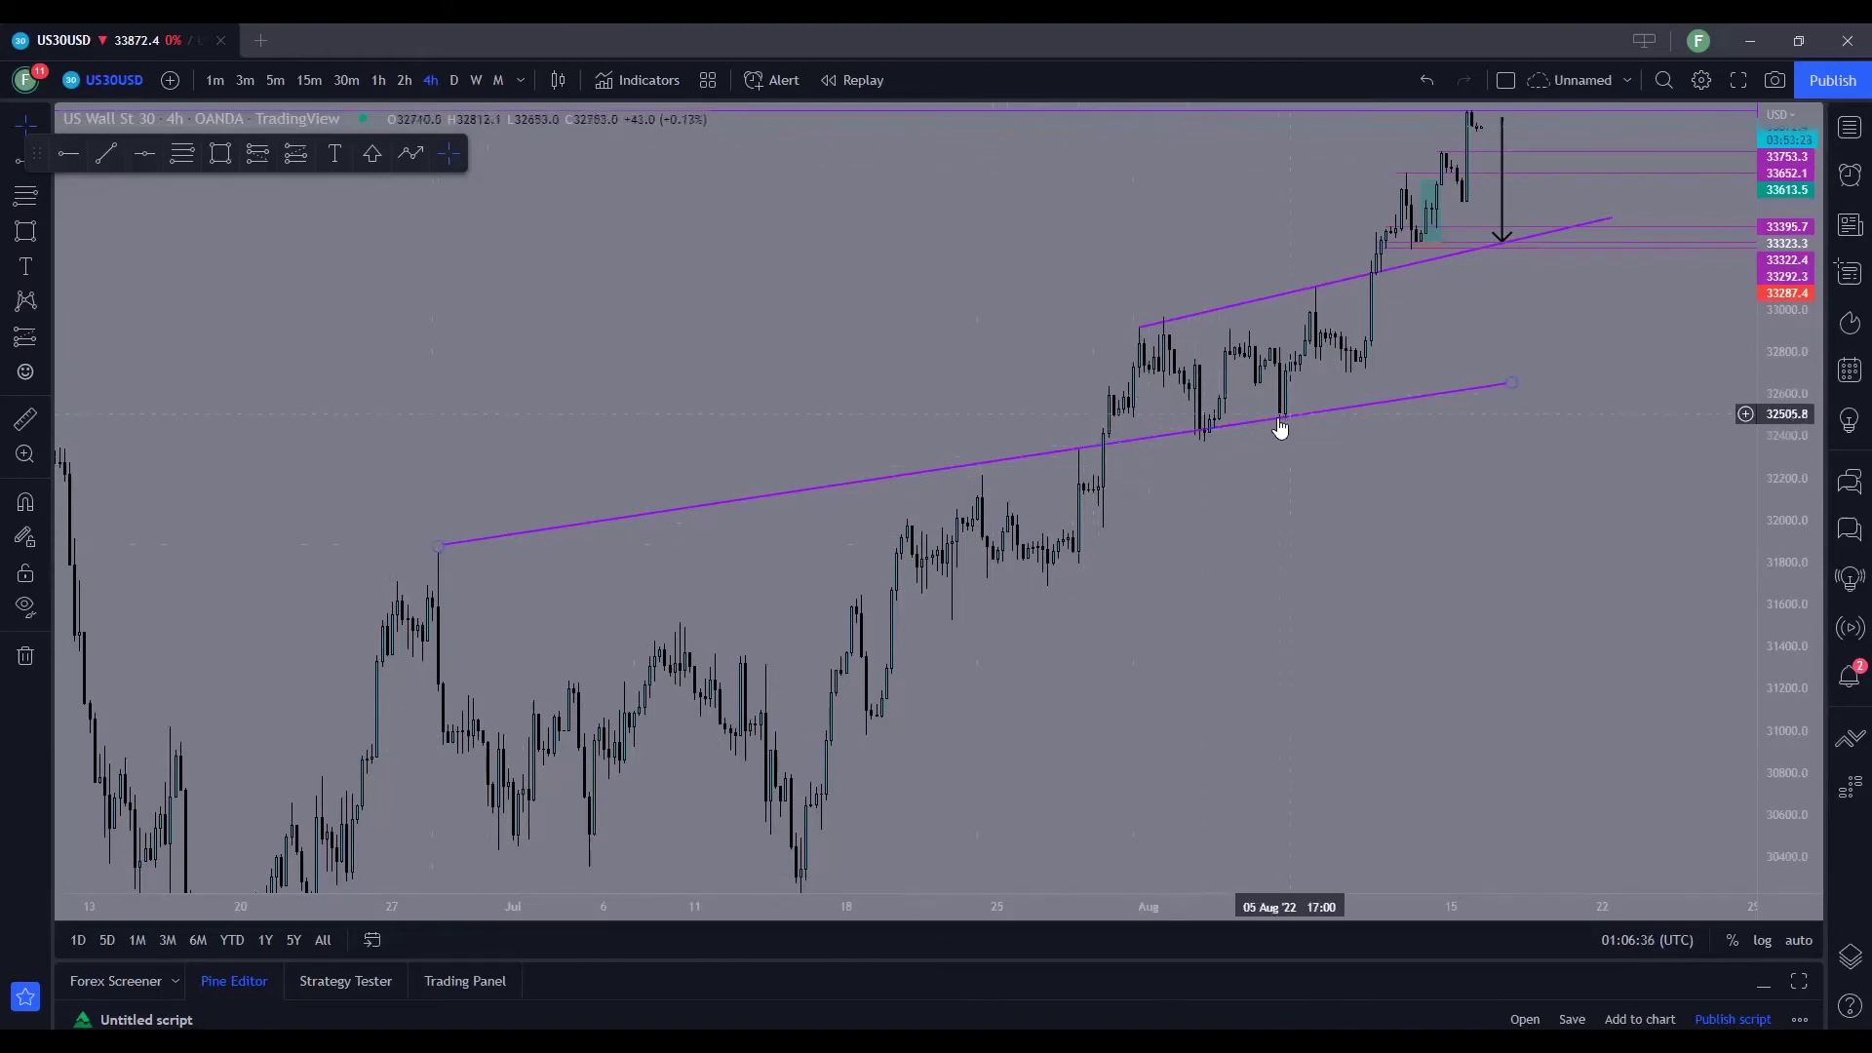
pyautogui.moveTo(1408, 422); pyautogui.dragTo(1177, 726)
pyautogui.click(901, 622)
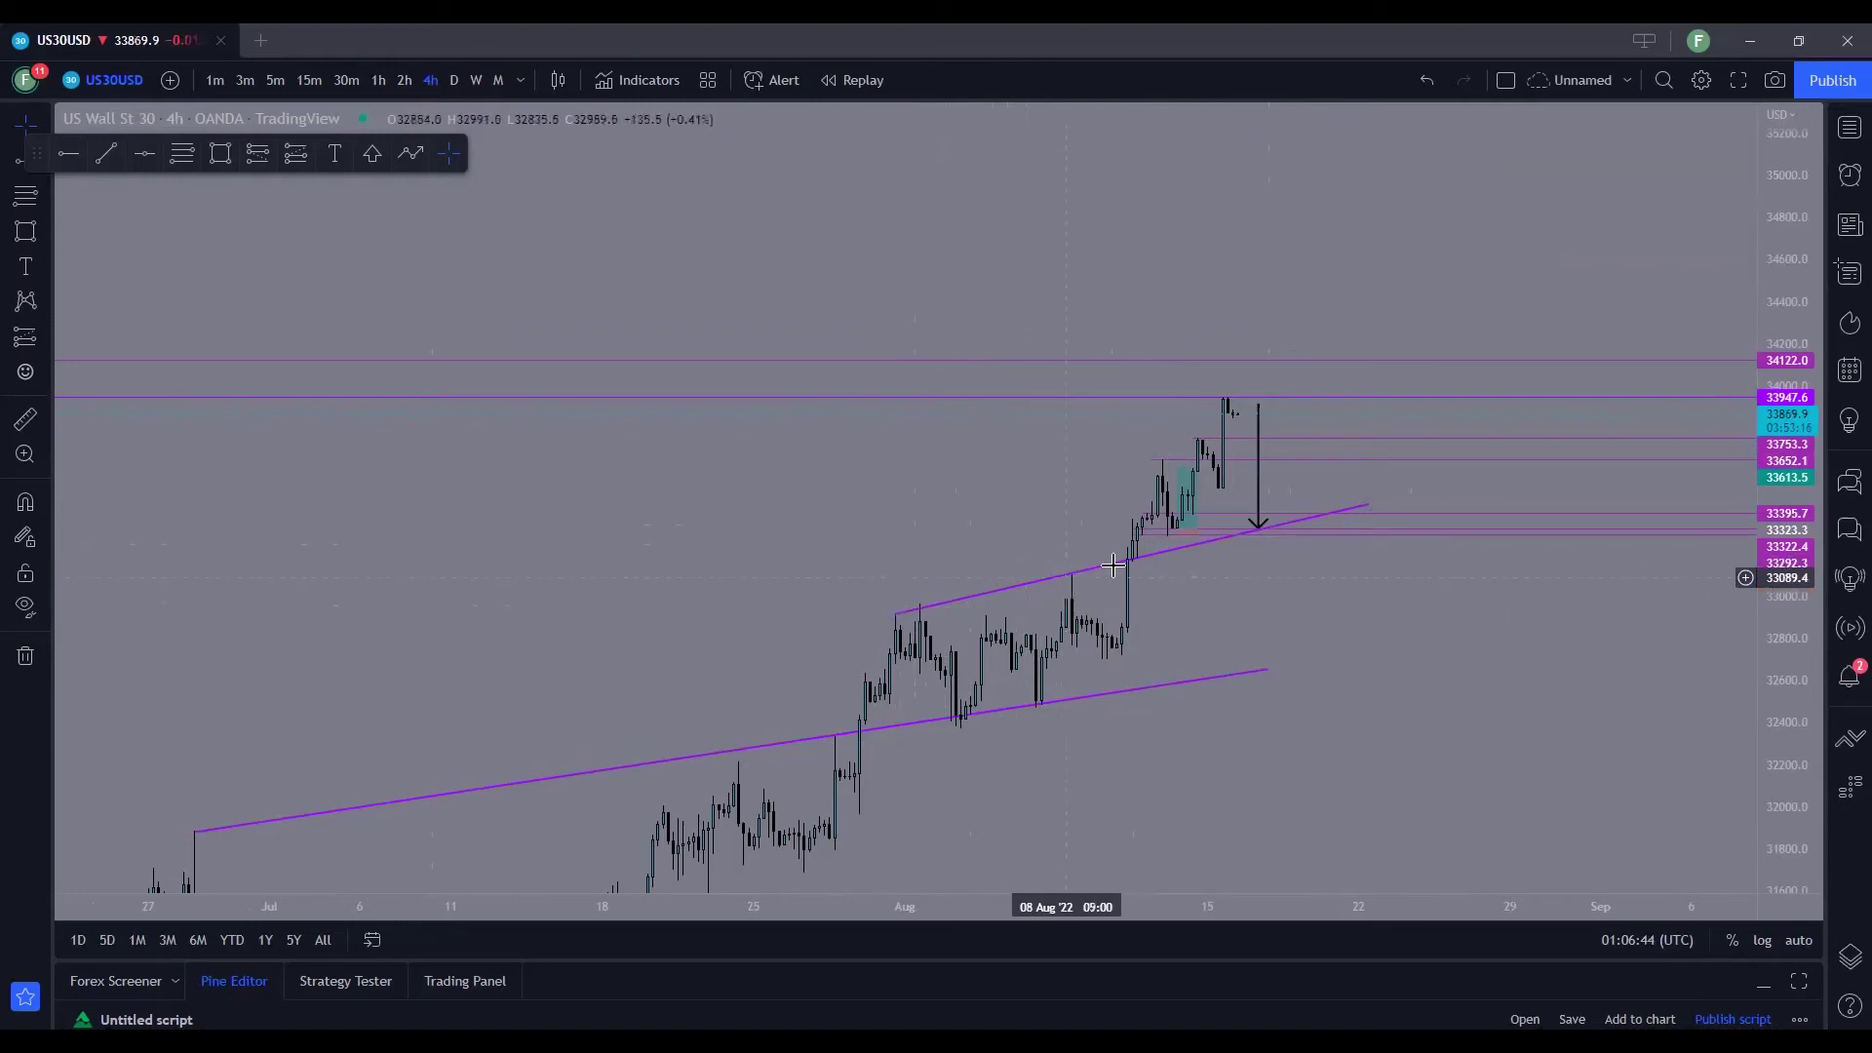
pyautogui.scroll(2, 1267, 585)
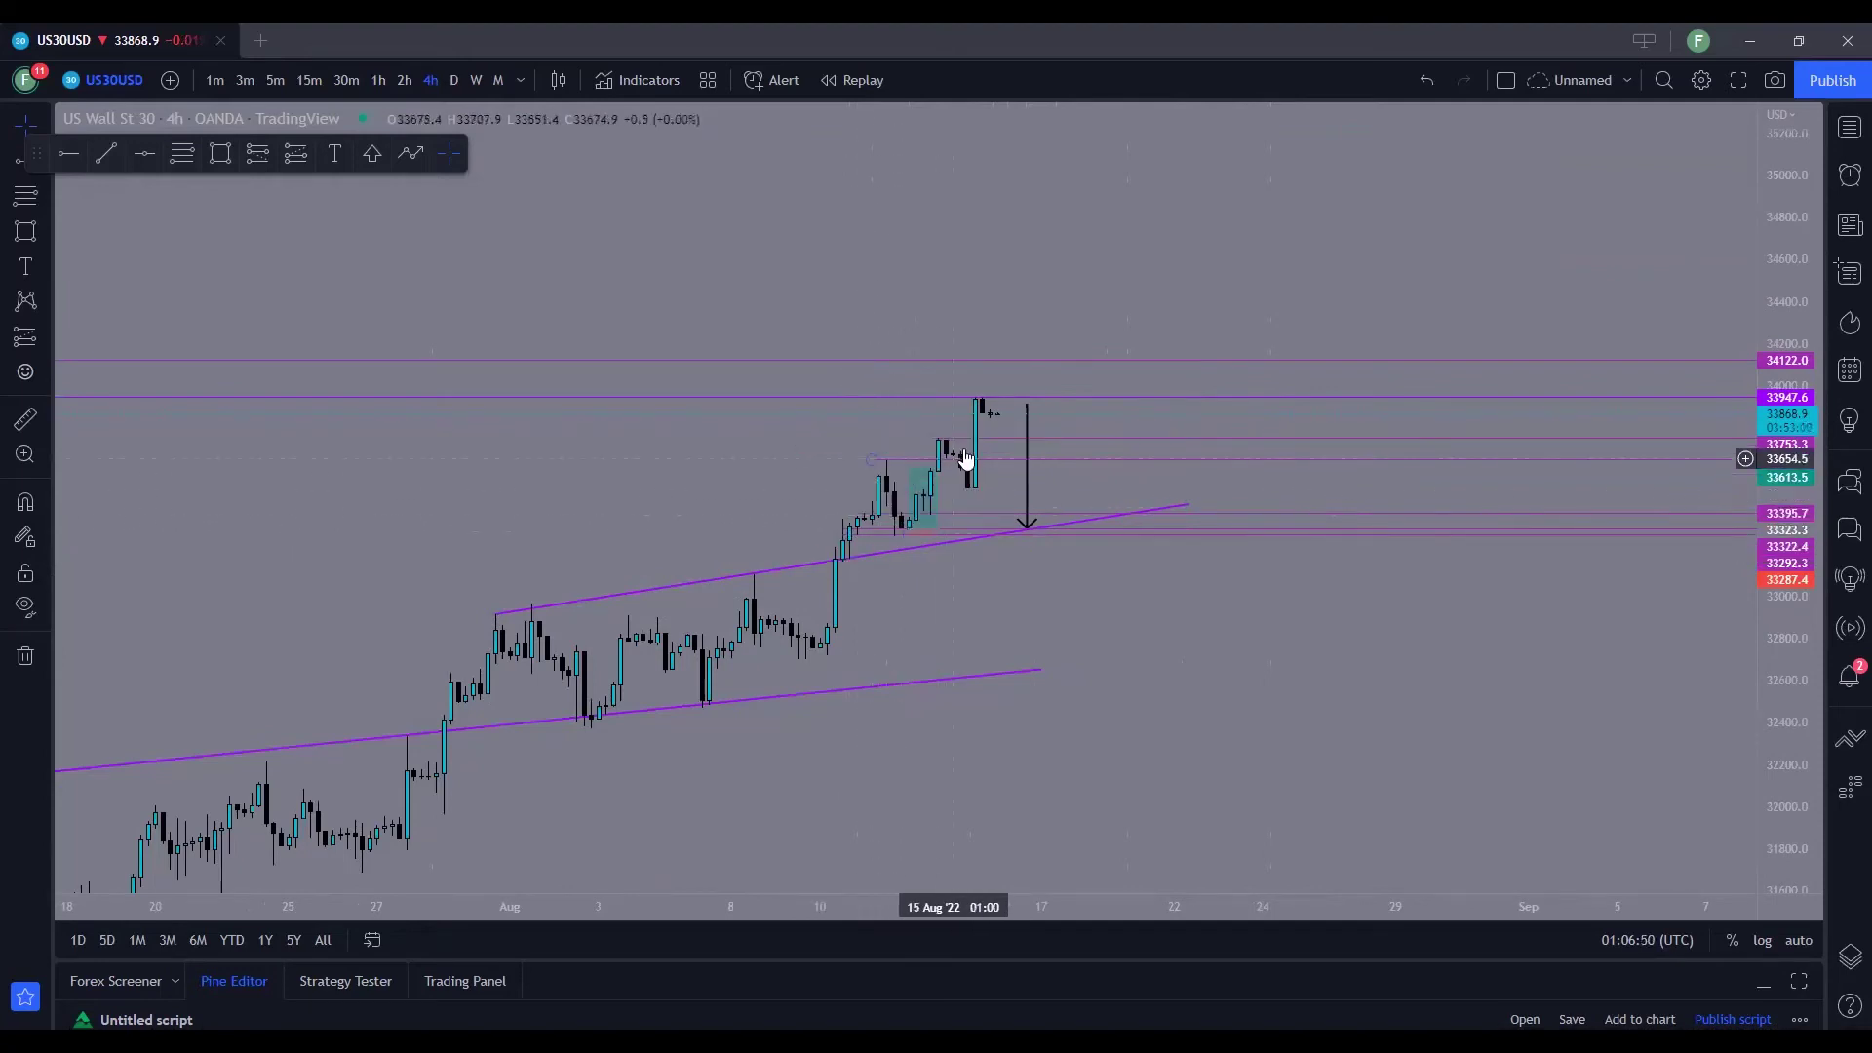
pyautogui.moveTo(1785, 744); pyautogui.dragTo(1119, 397)
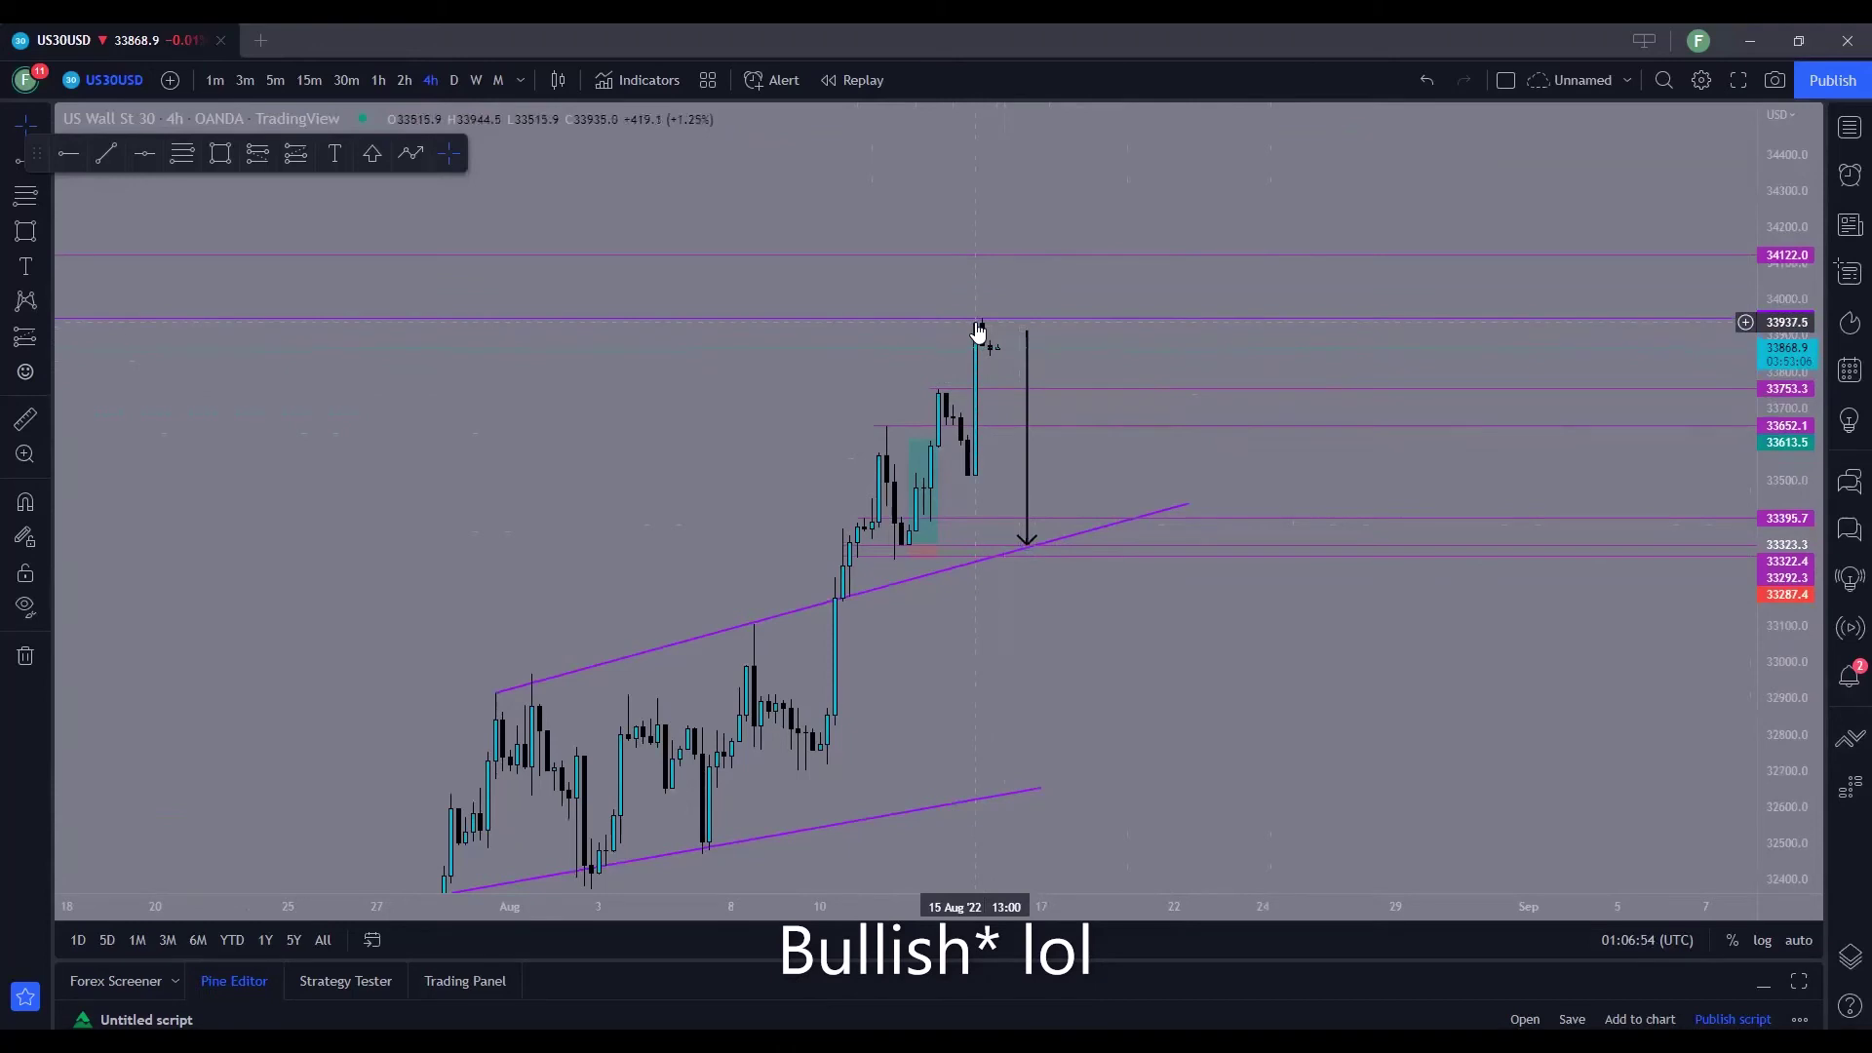
# Set the 30-minute timeframe and examine the 11 to 16 August price action down to the rising trend line.
pyautogui.click(345, 80)
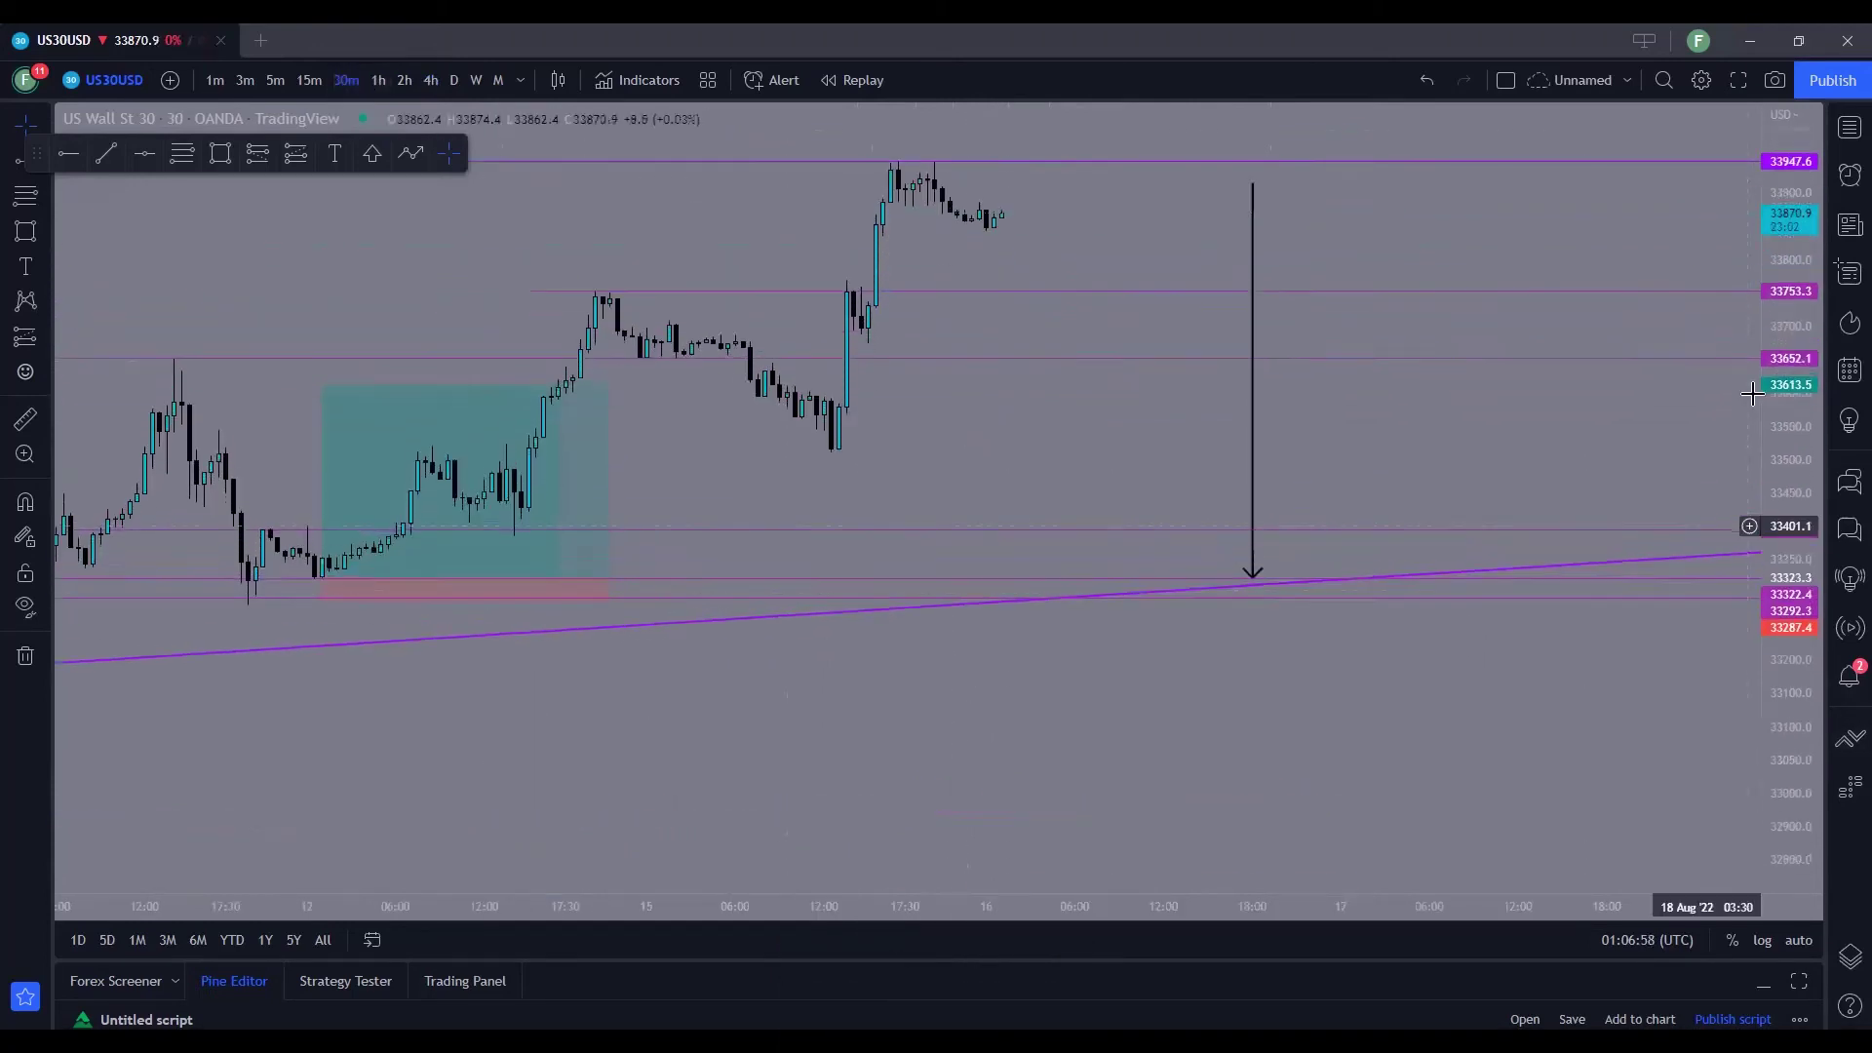
pyautogui.moveTo(839, 439); pyautogui.dragTo(1070, 618)
pyautogui.scroll(-2, 1078, 612)
pyautogui.moveTo(1338, 610); pyautogui.dragTo(1106, 522)
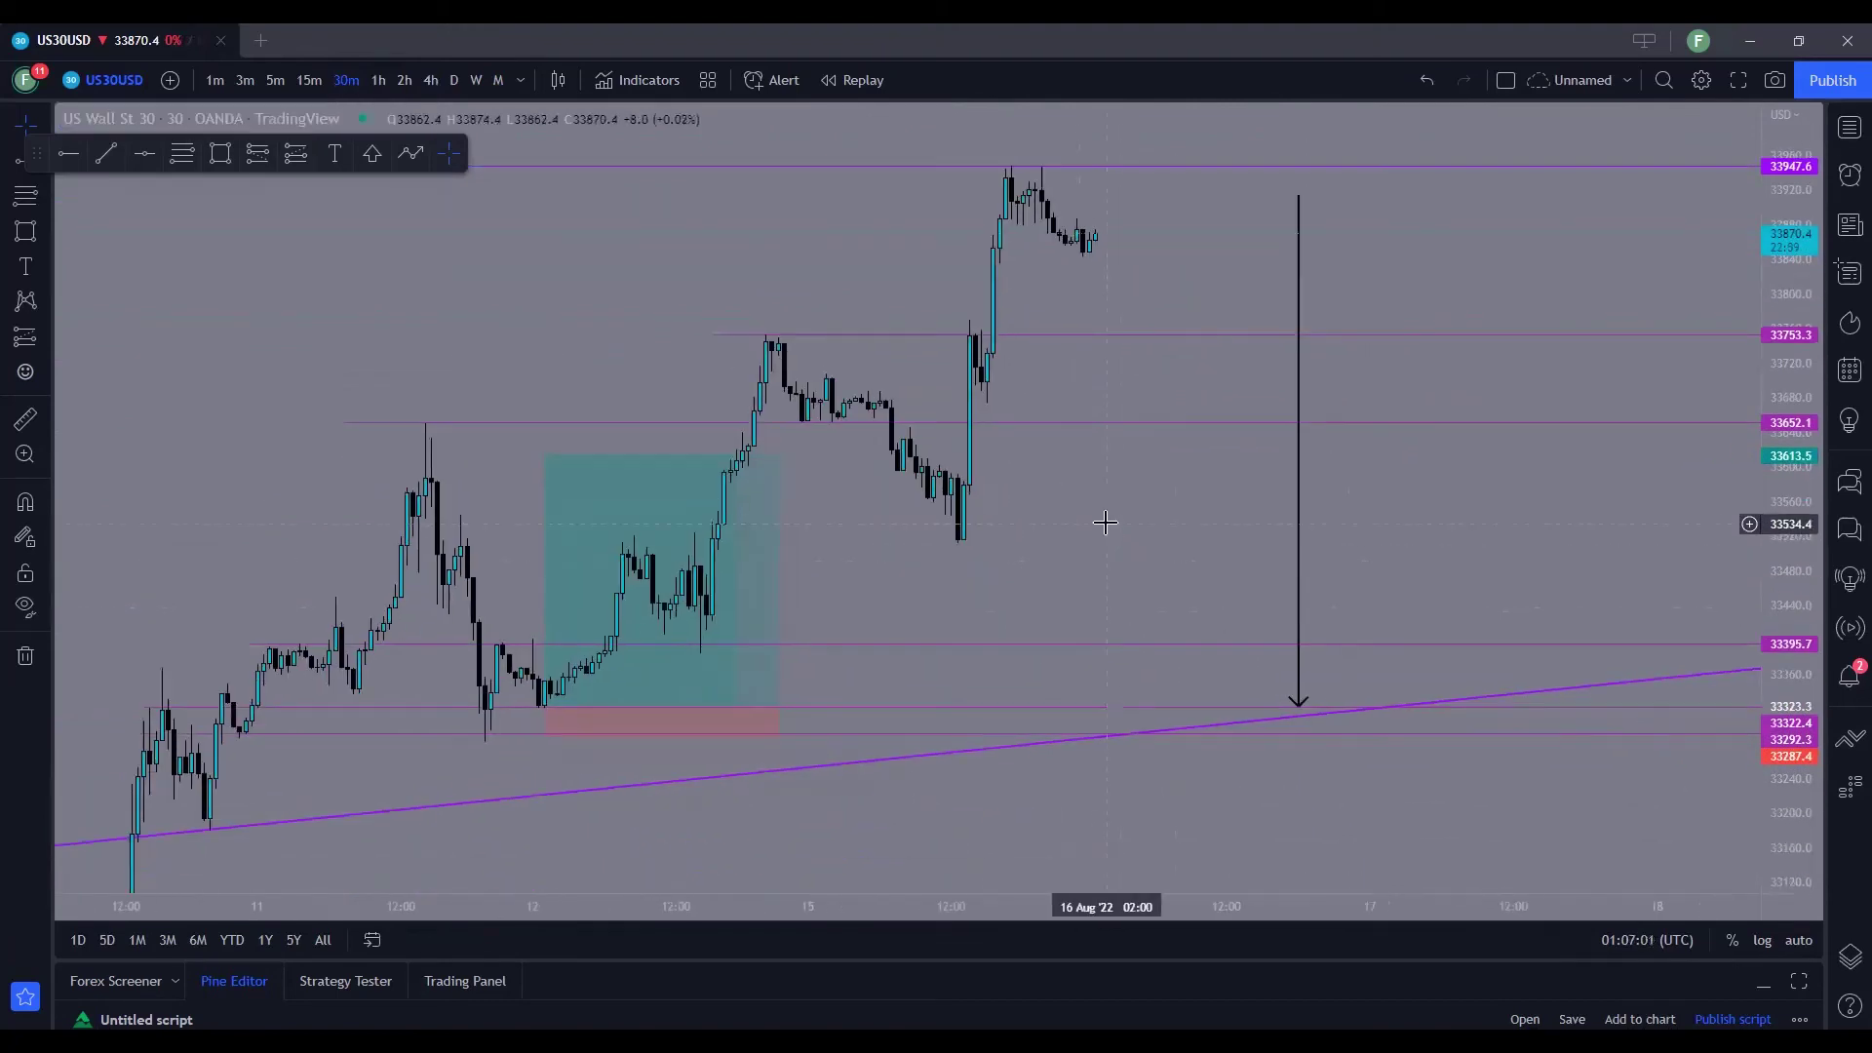
# Set the 1-hour timeframe and examine the US30USD downward arrow against the rising trend line and the horizontal levels around it.
pyautogui.click(380, 80)
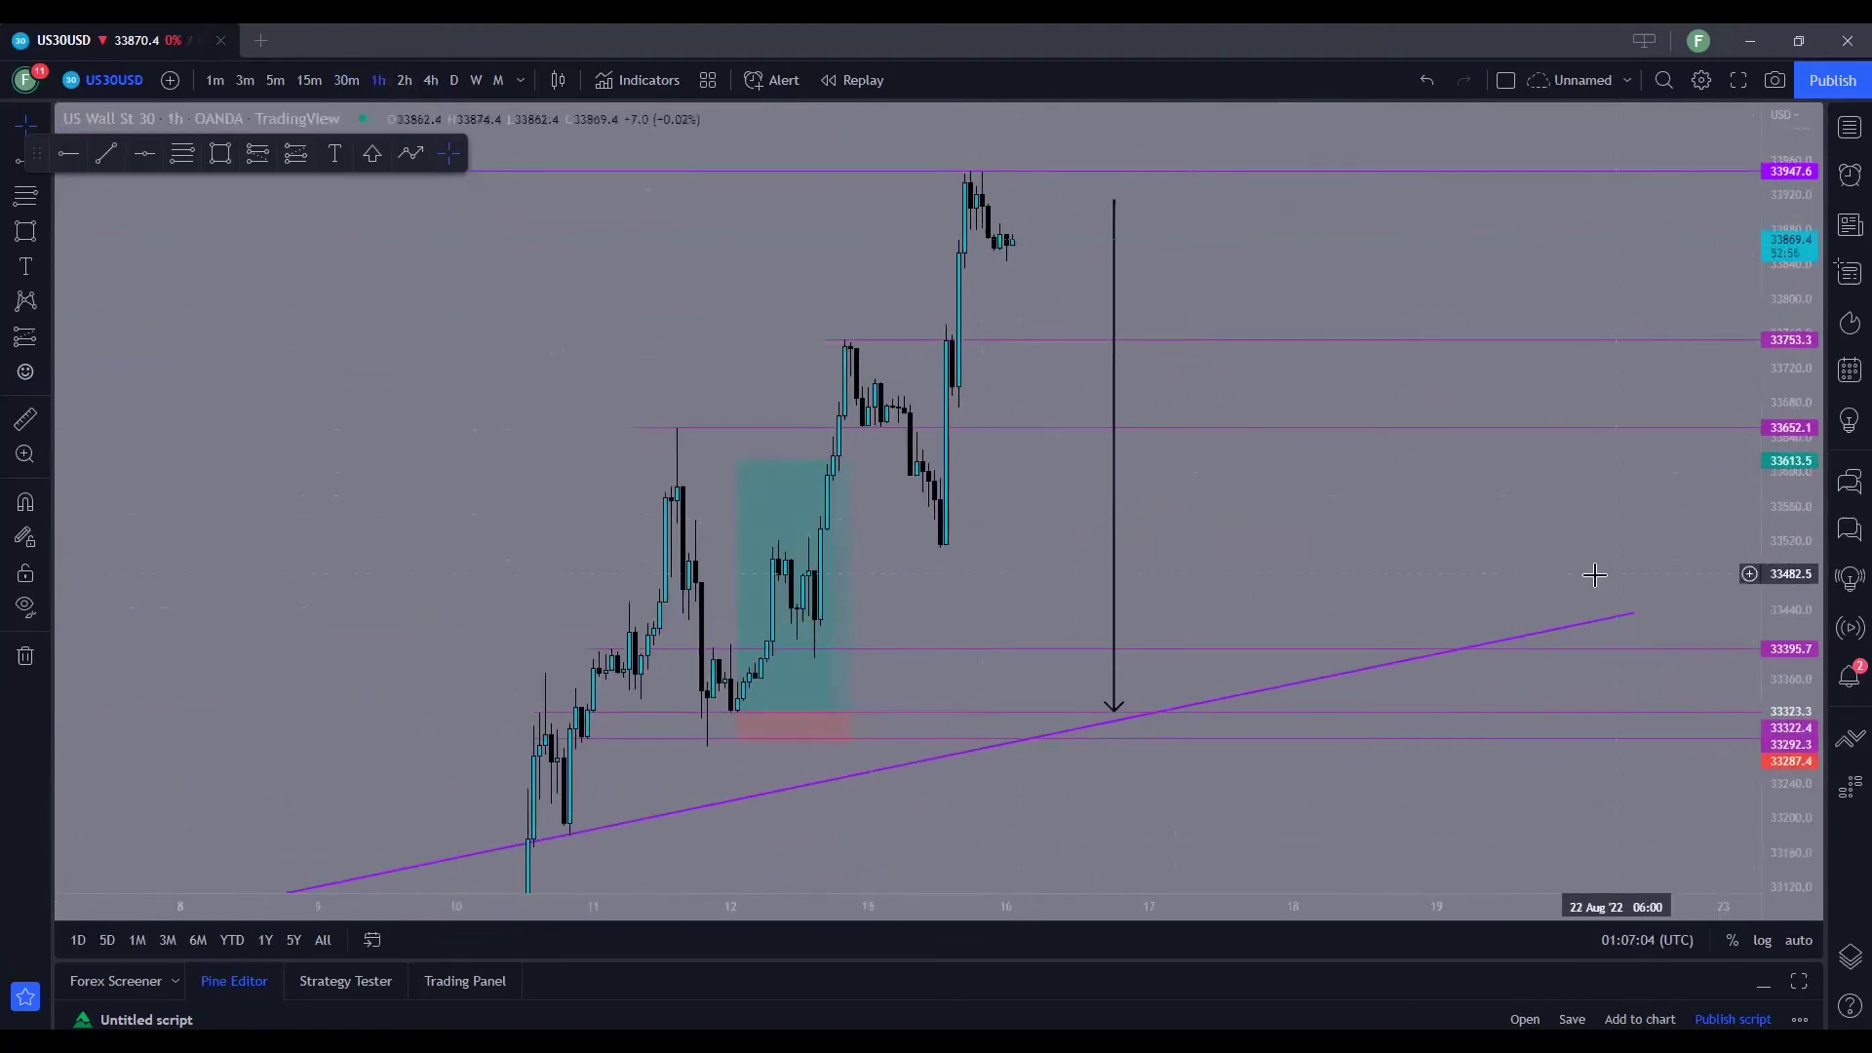
pyautogui.scroll(2, 1560, 565)
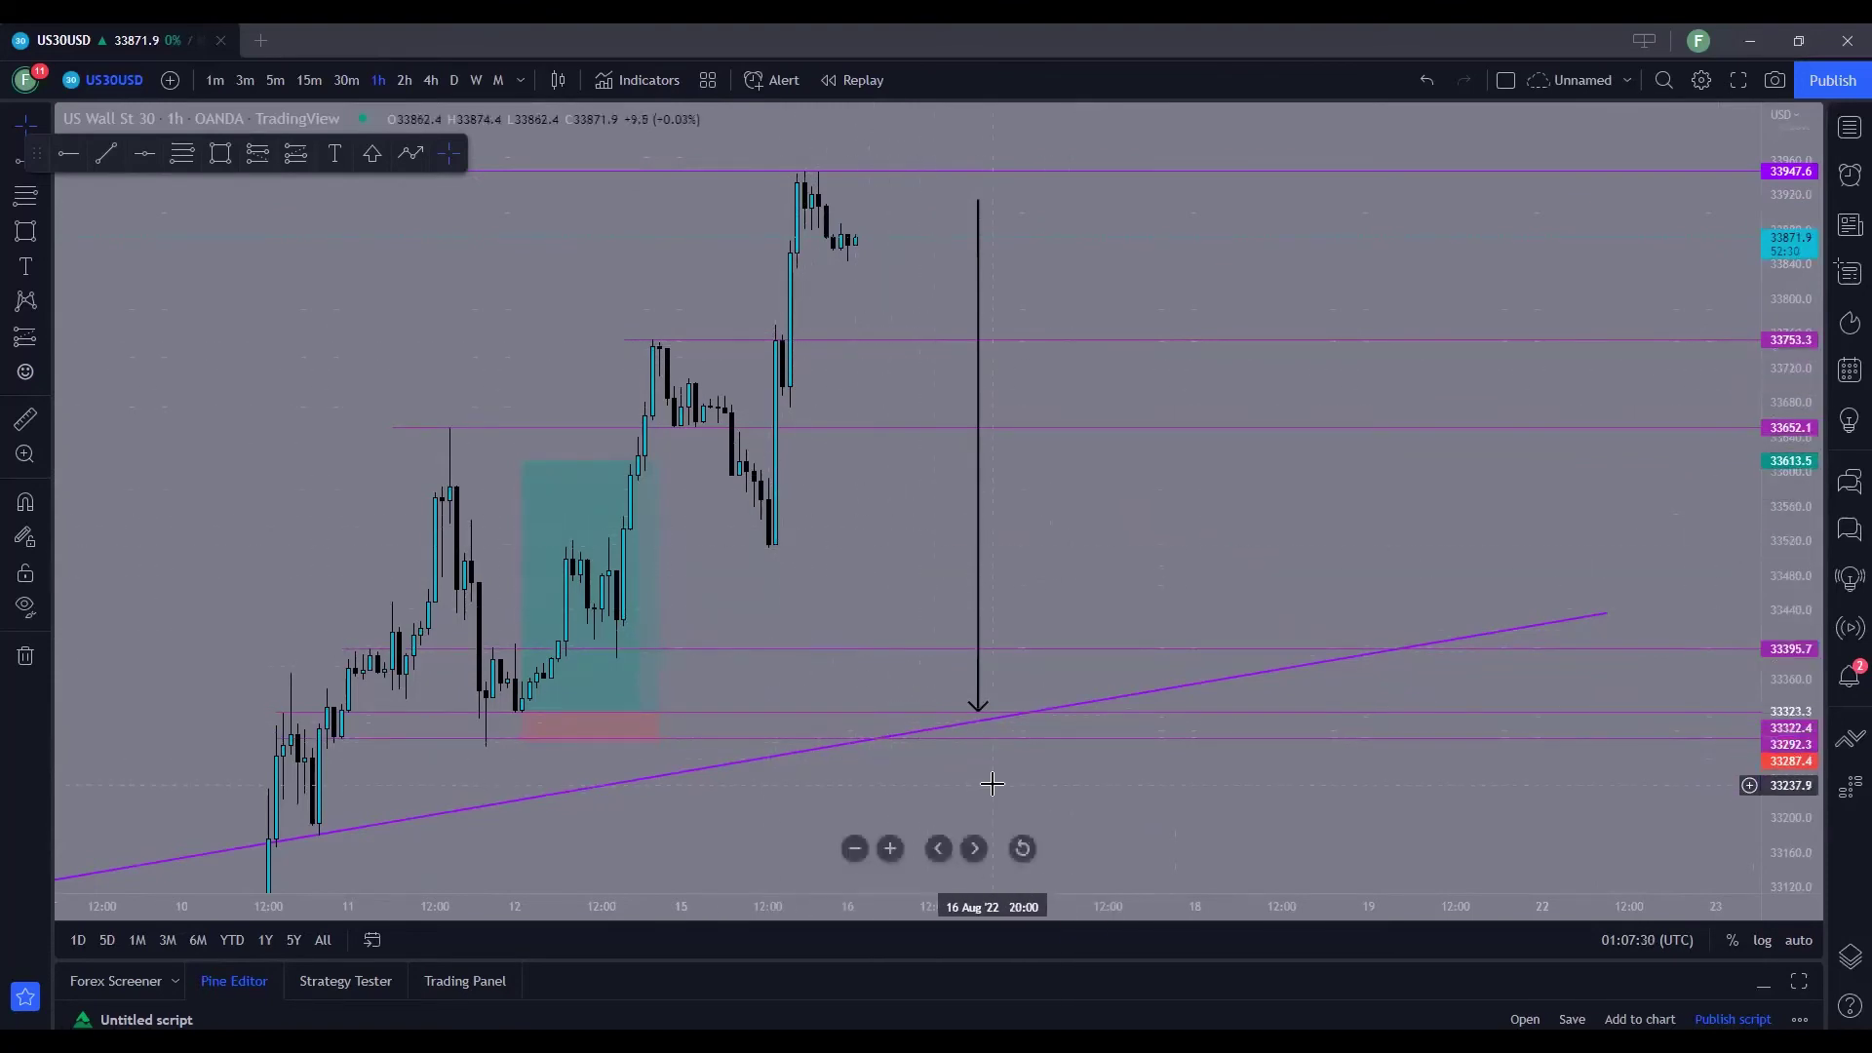
pyautogui.moveTo(986, 777); pyautogui.dragTo(1161, 498)
pyautogui.moveTo(1132, 639); pyautogui.dragTo(1105, 433)
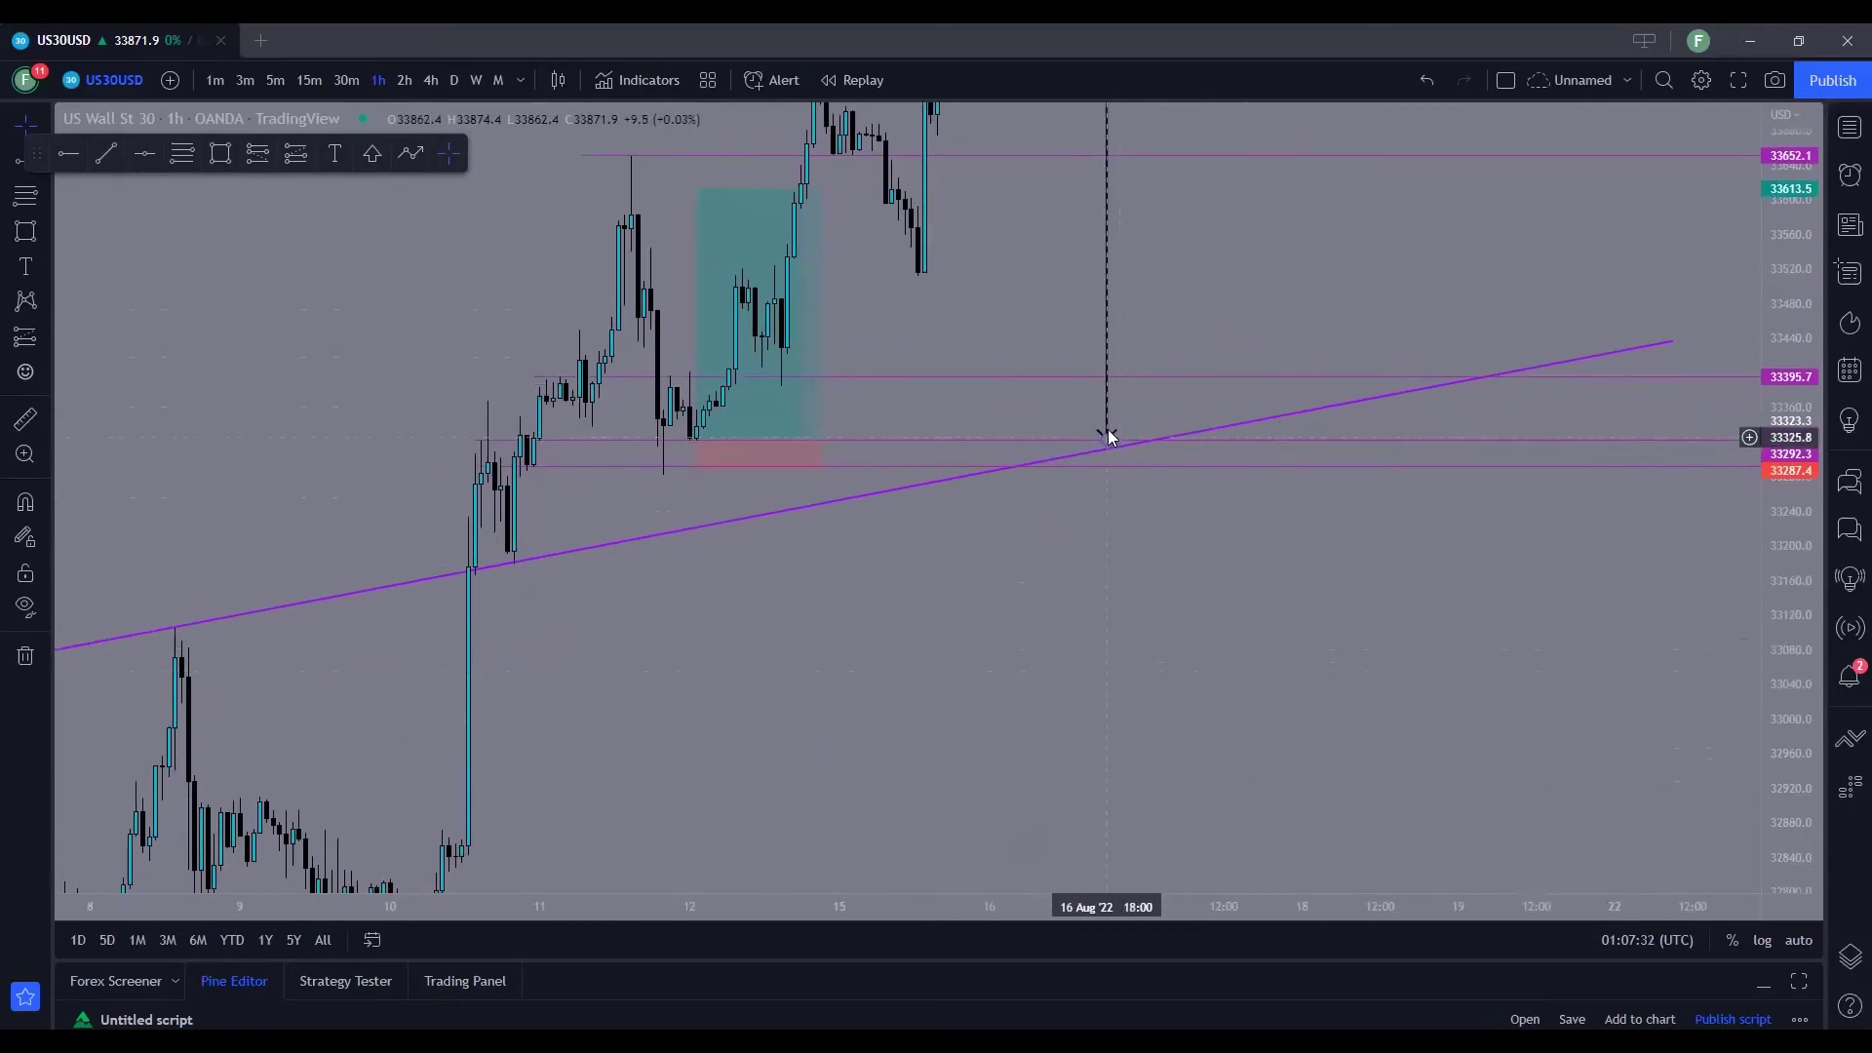
pyautogui.scroll(-3, 1072, 624)
pyautogui.moveTo(1095, 681); pyautogui.dragTo(983, 604)
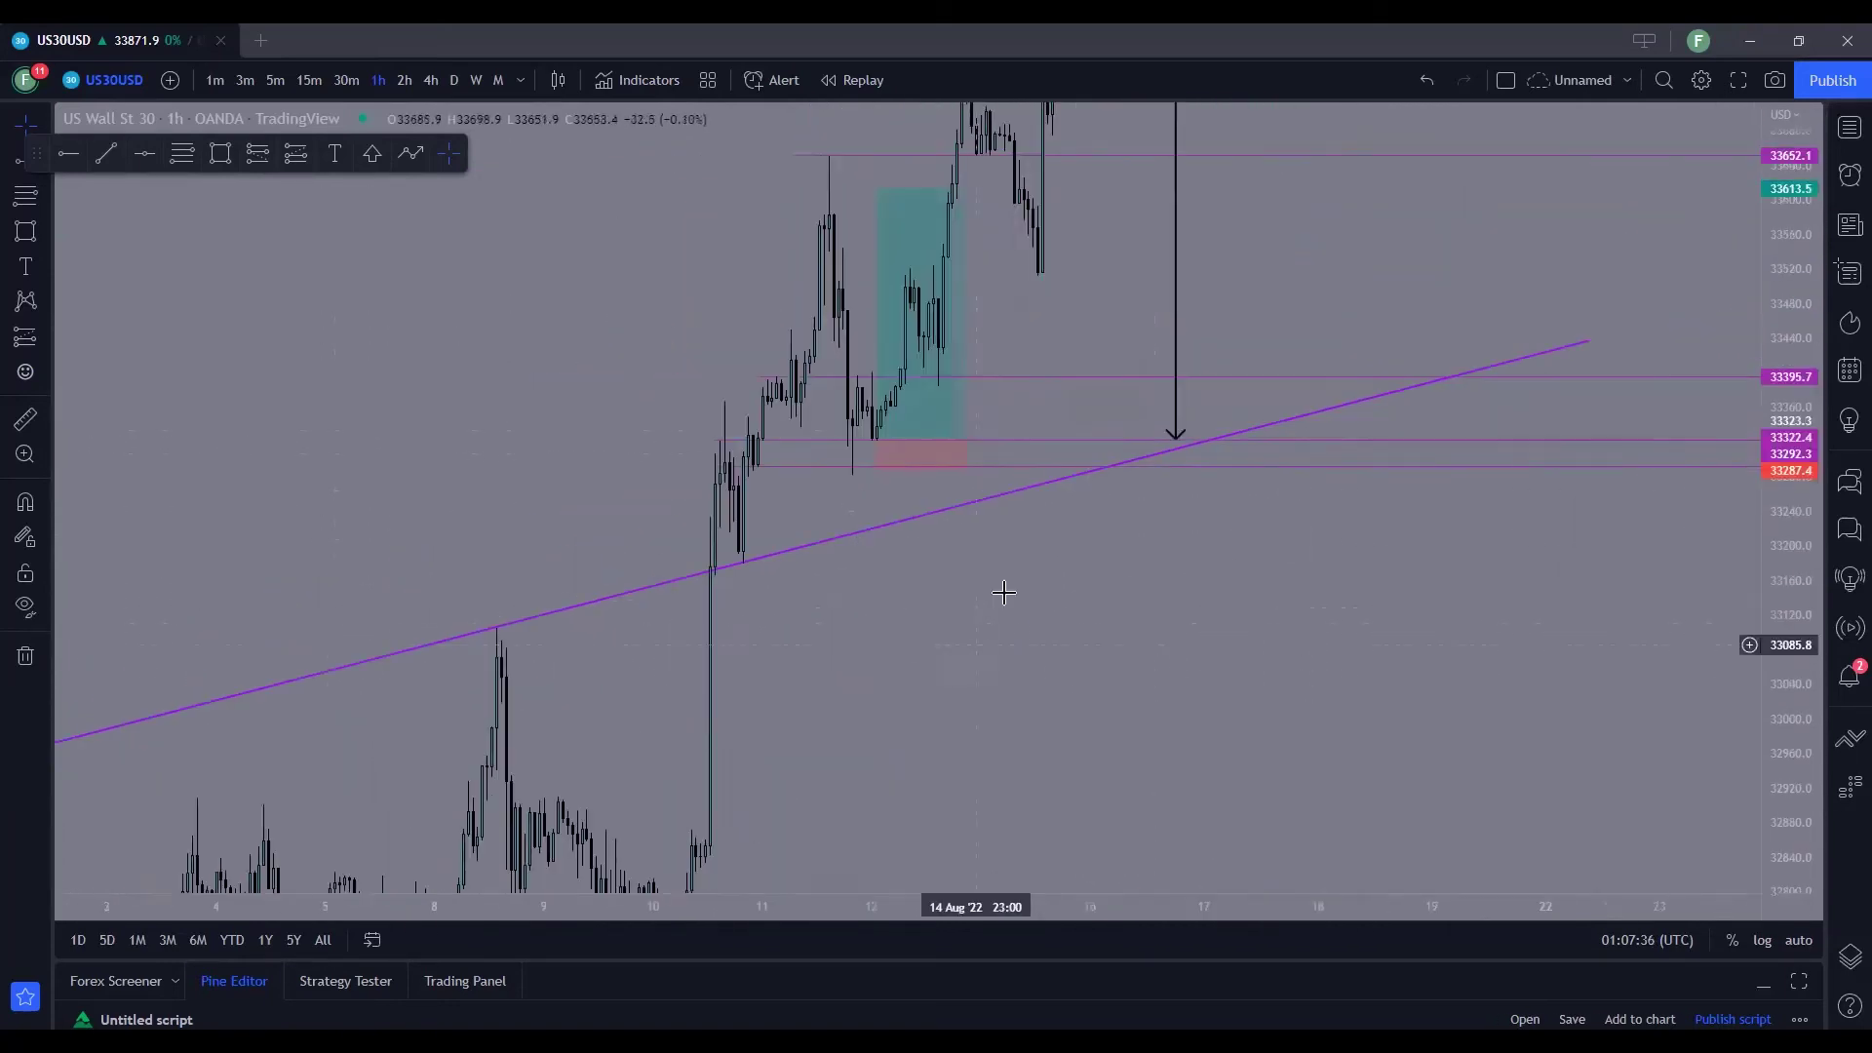
pyautogui.moveTo(1174, 459); pyautogui.dragTo(1108, 640)
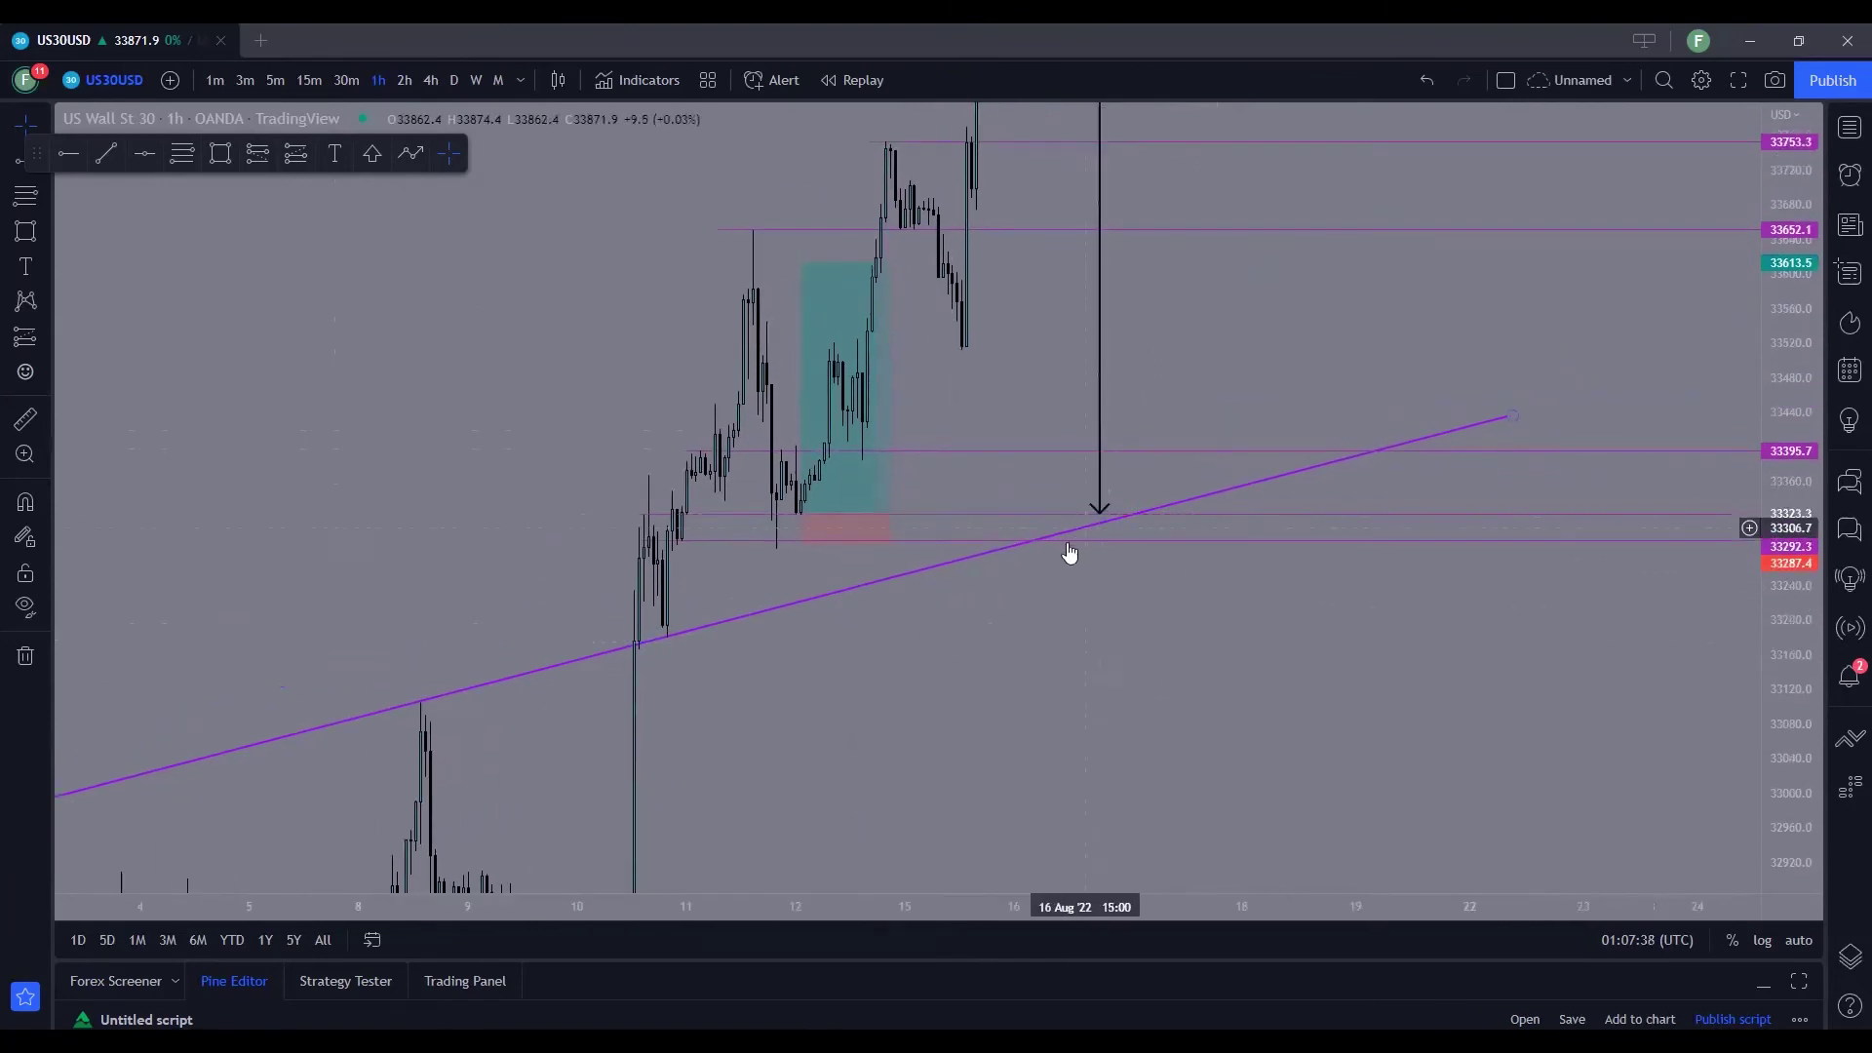
pyautogui.moveTo(1120, 614); pyautogui.dragTo(1083, 747)
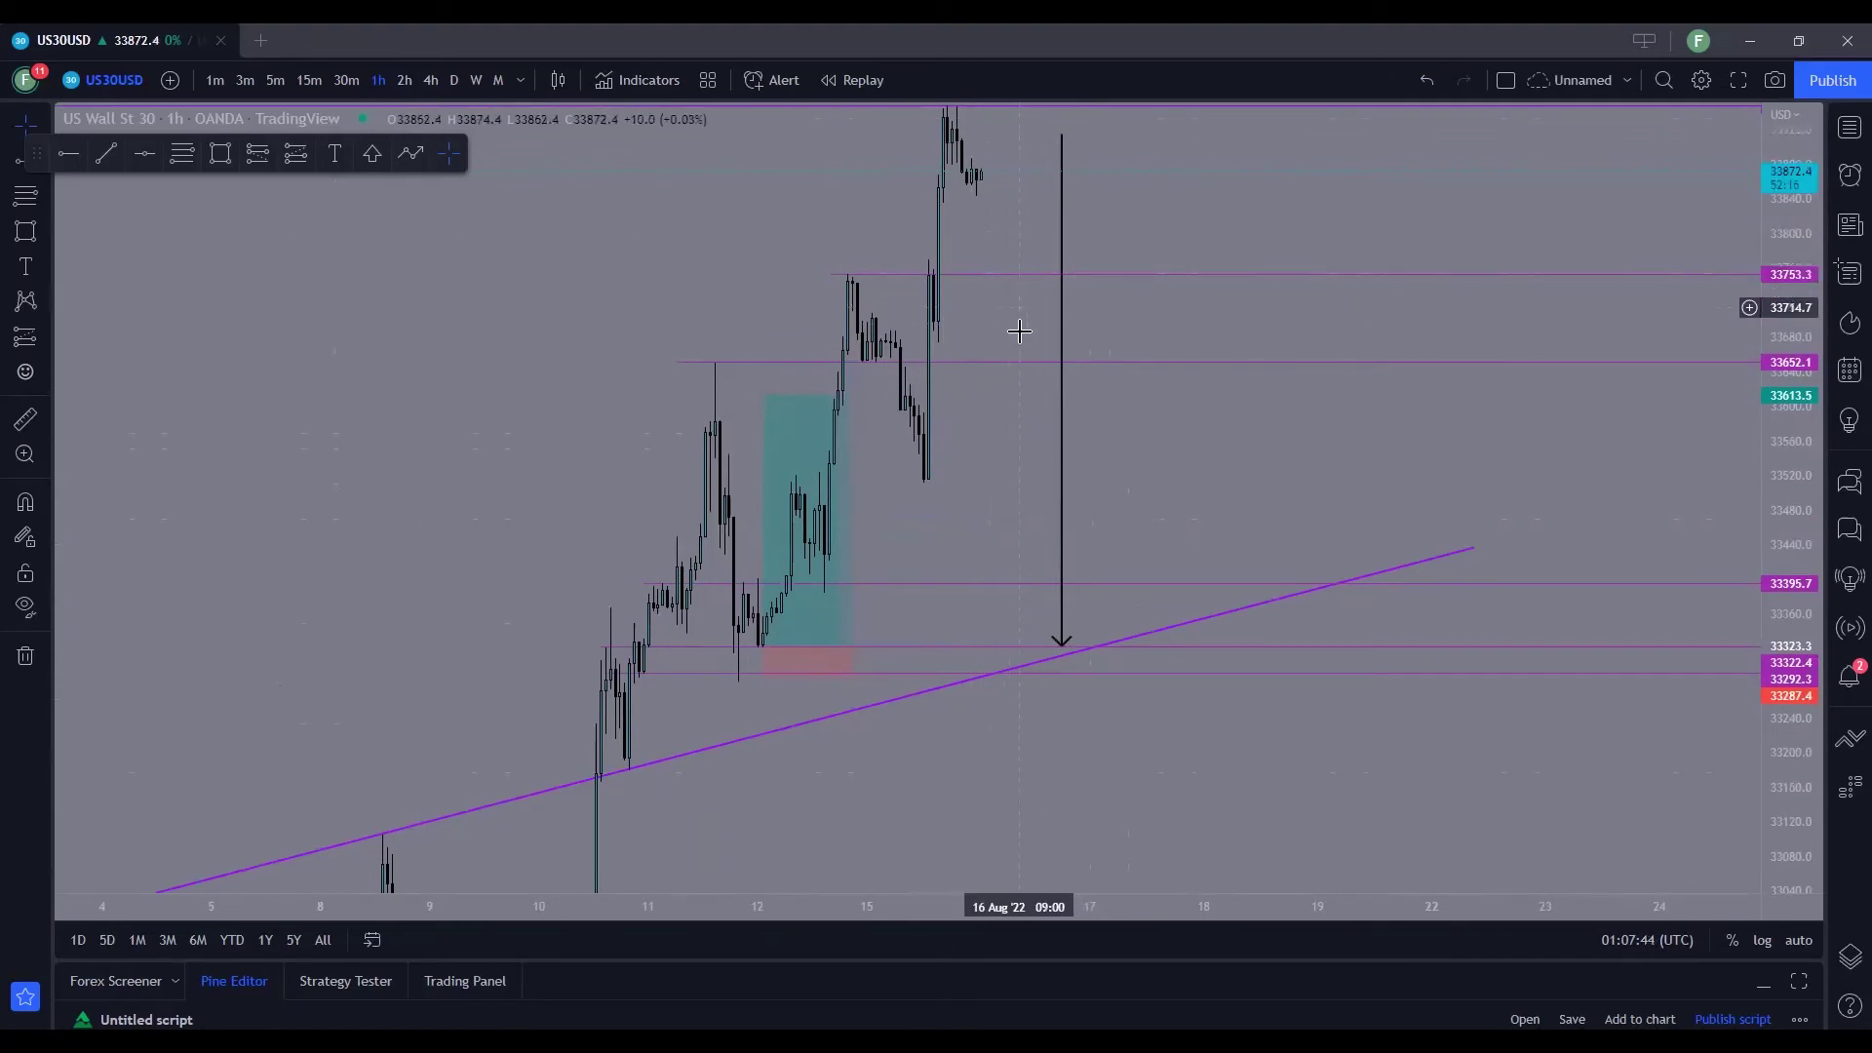
pyautogui.moveTo(1062, 727); pyautogui.dragTo(1018, 710)
pyautogui.scroll(1, 1098, 716)
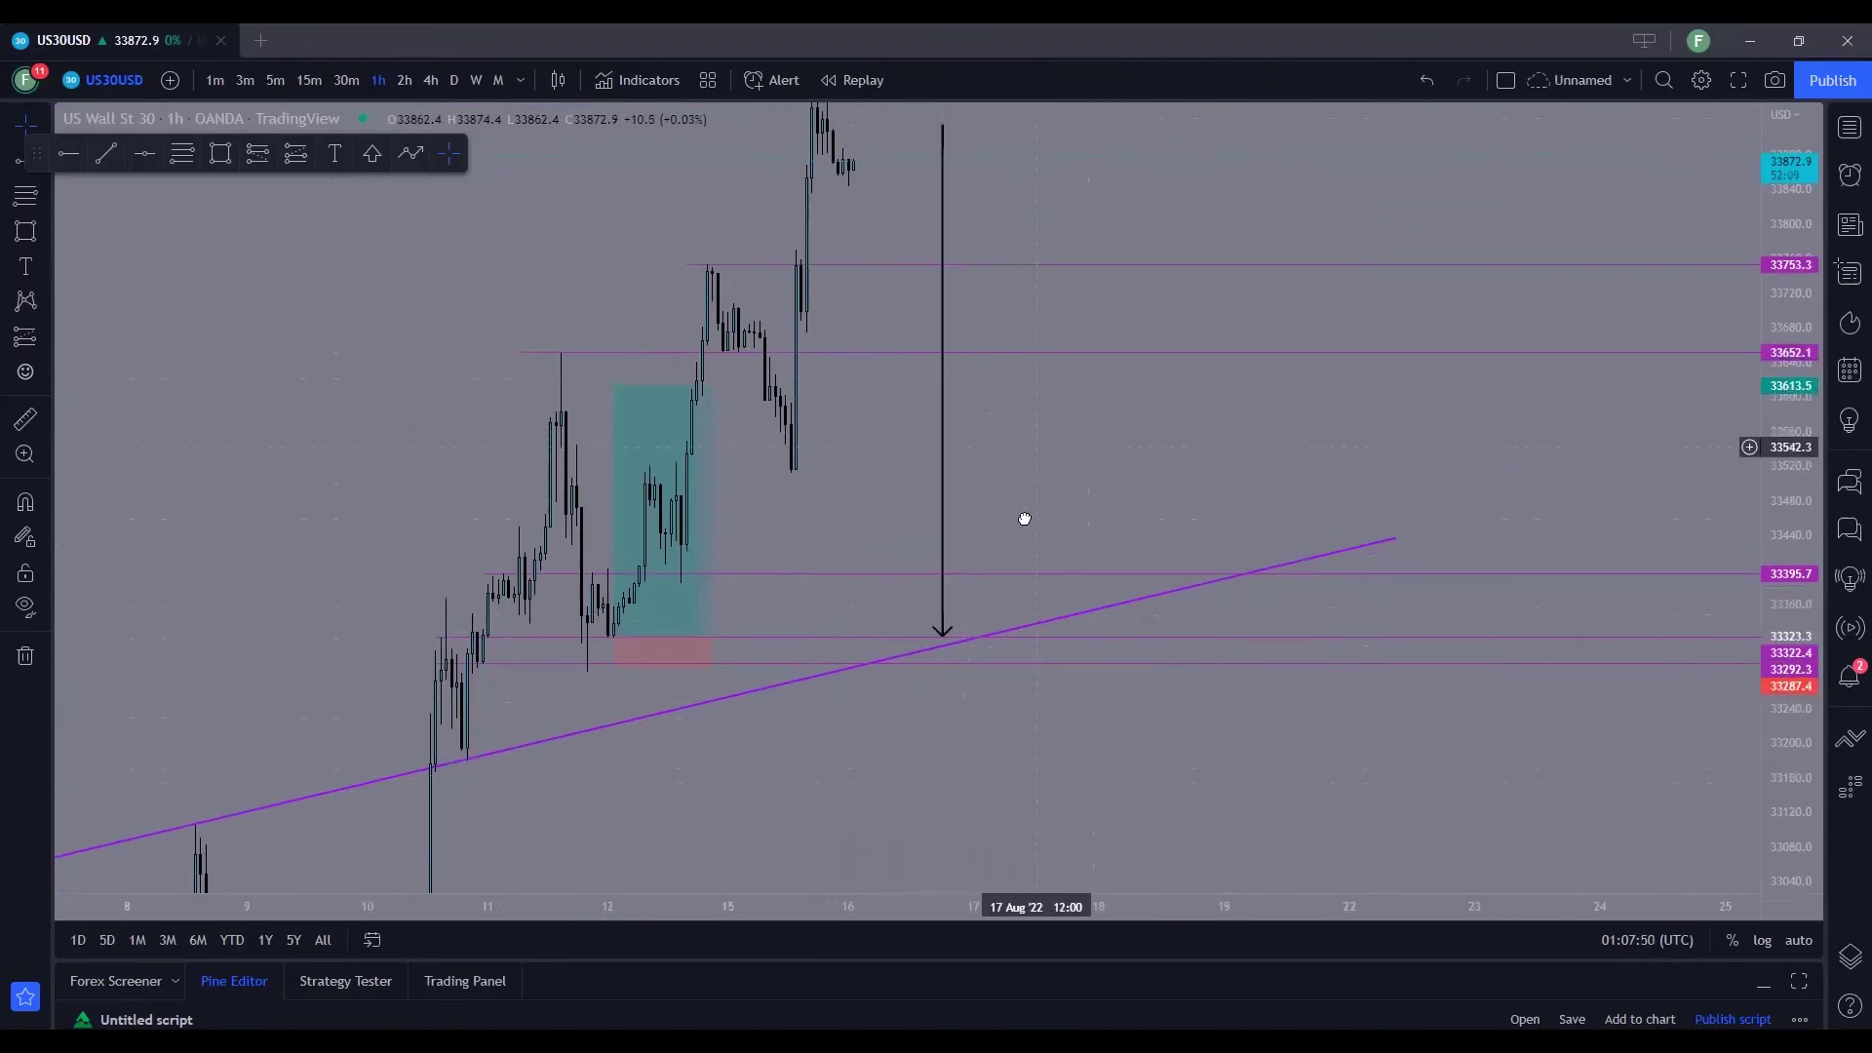
pyautogui.moveTo(863, 136); pyautogui.dragTo(851, 285)
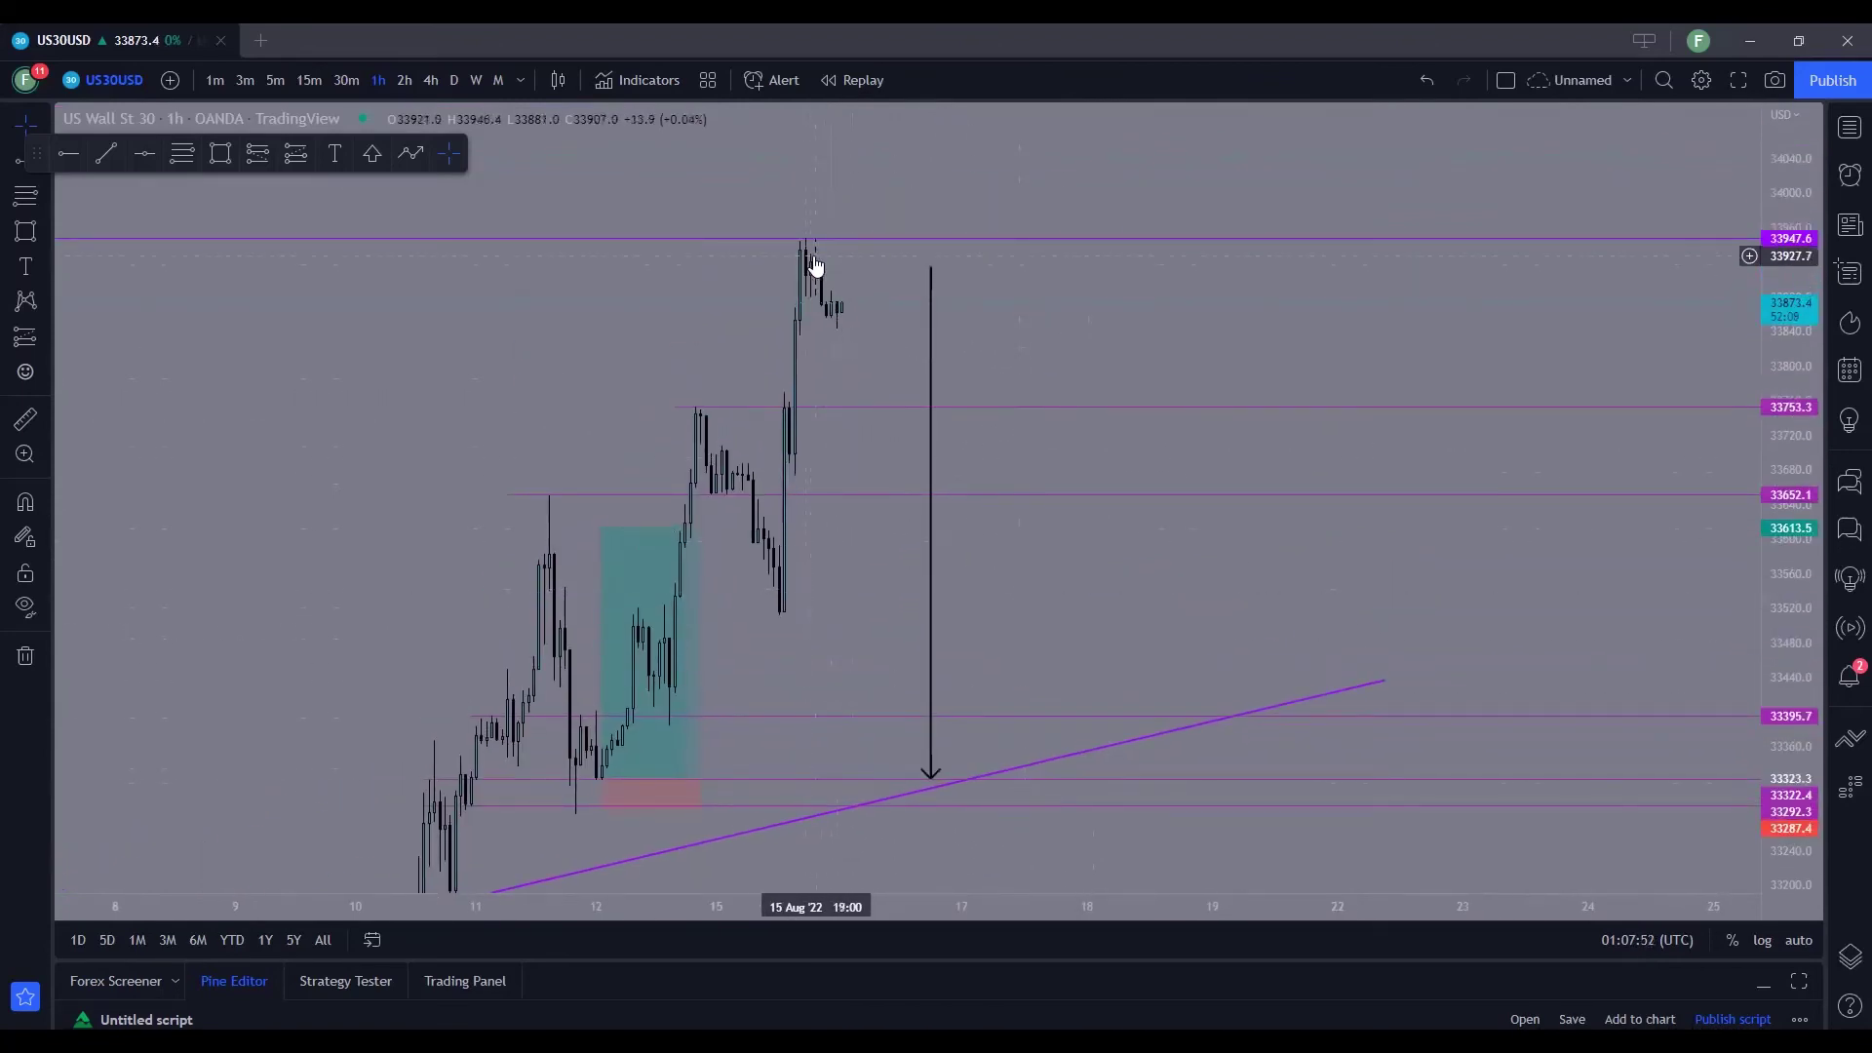
# Set the 4-hour timeframe and examine the 34122.0 level against the April to May 2022 swings and the latest US30USD high.
pyautogui.click(430, 81)
pyautogui.moveTo(1781, 663); pyautogui.dragTo(1771, 876)
pyautogui.moveTo(1411, 580); pyautogui.dragTo(1726, 422)
pyautogui.scroll(-2, 1395, 451)
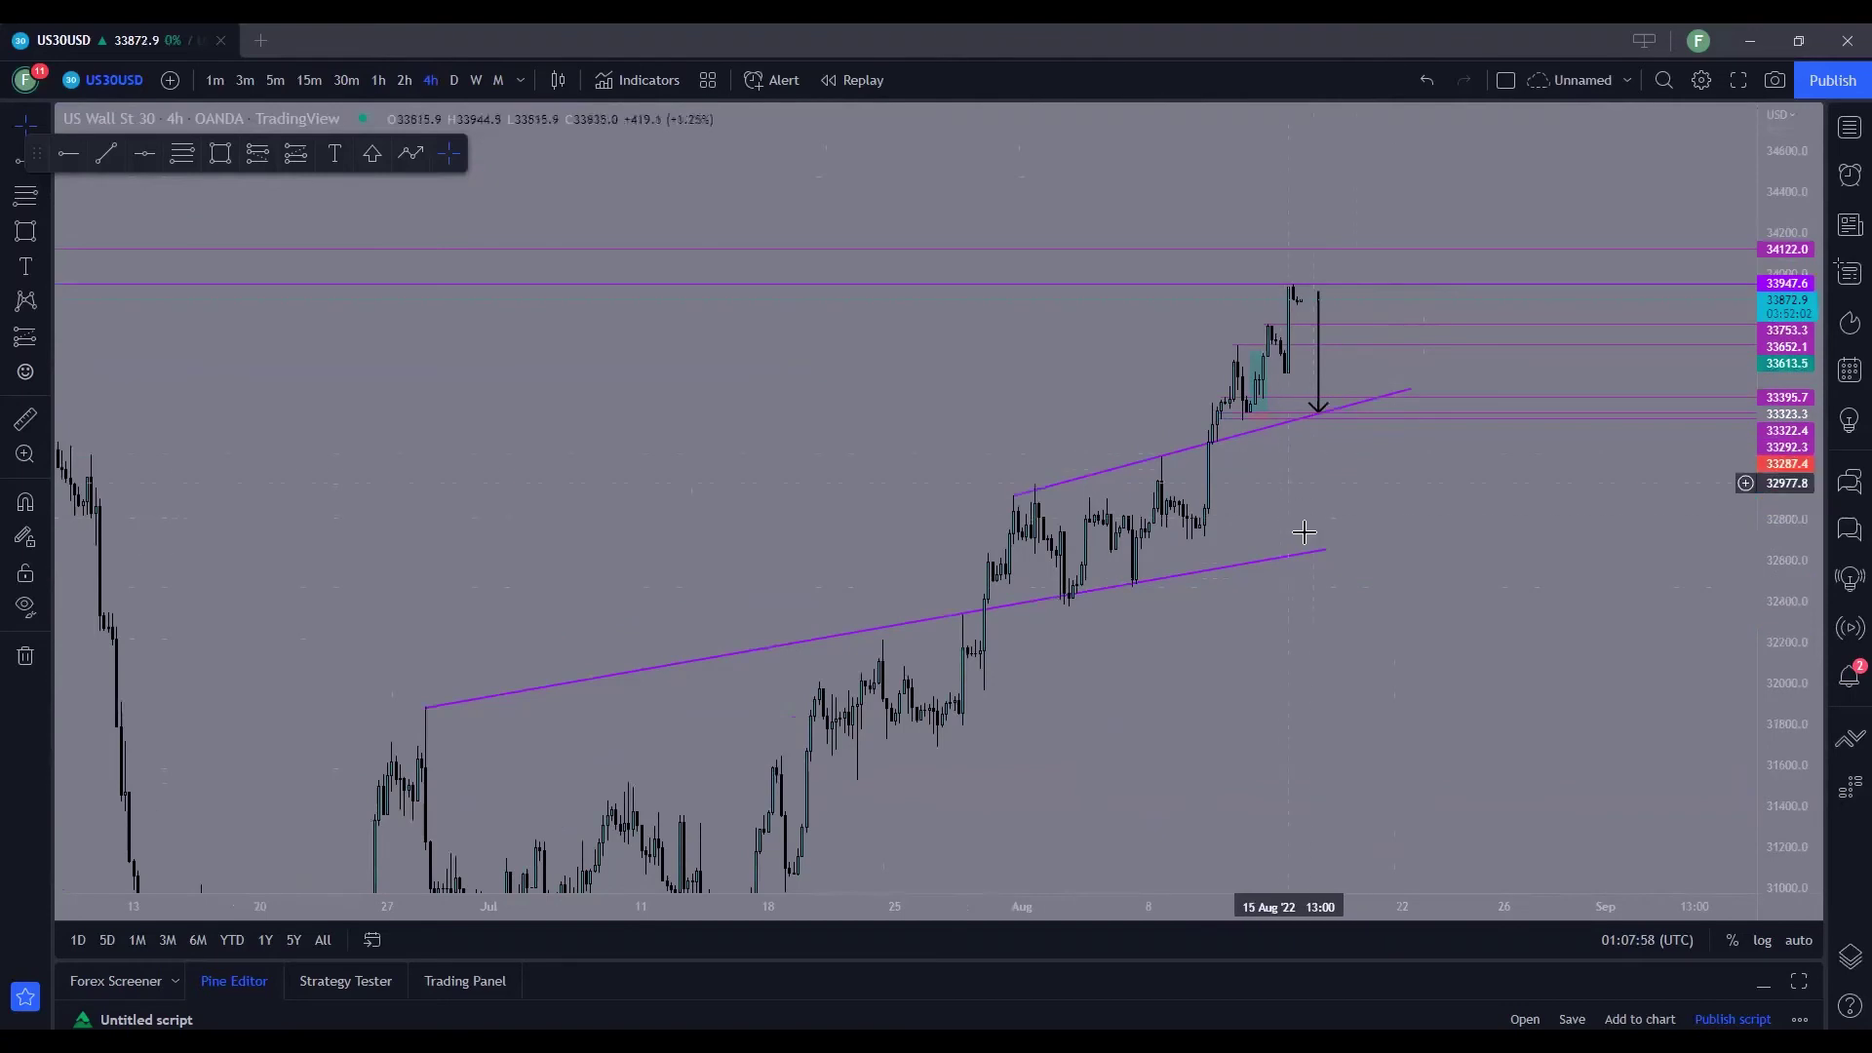
pyautogui.scroll(-3, 1365, 581)
pyautogui.scroll(-2, 527, 371)
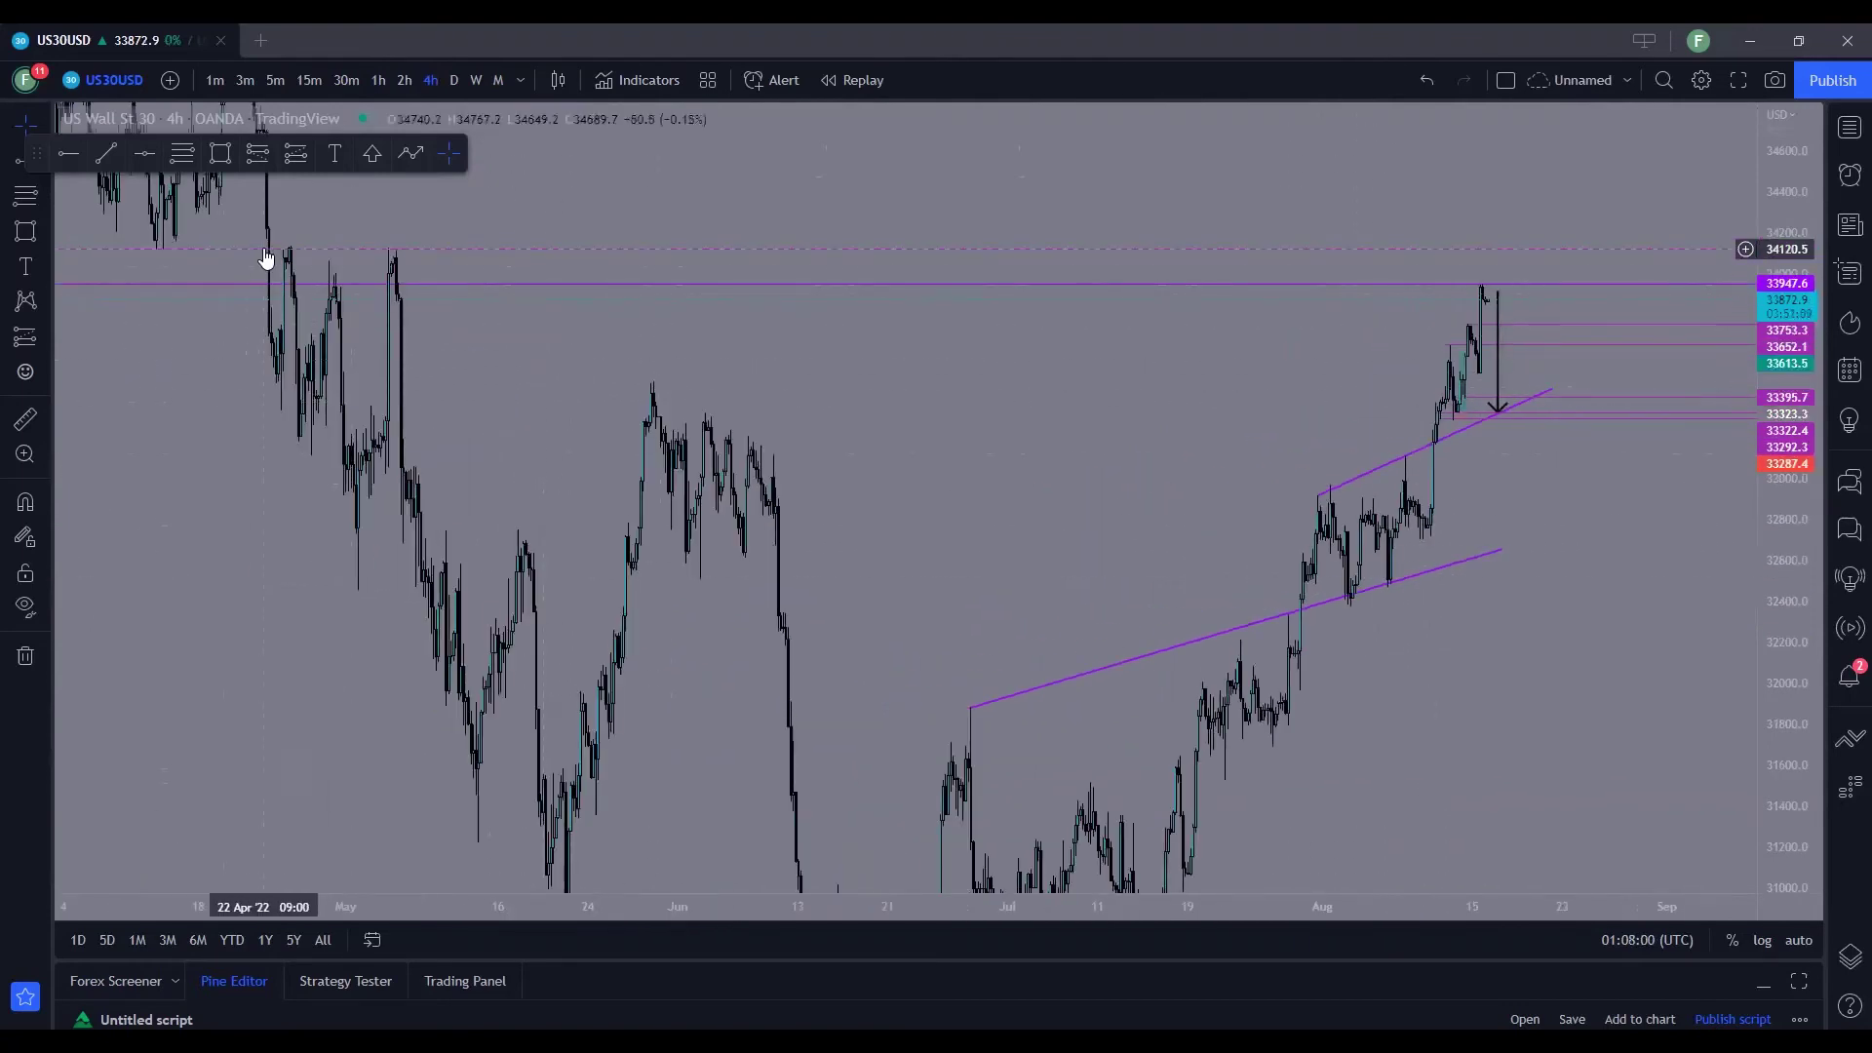
pyautogui.moveTo(426, 380); pyautogui.dragTo(994, 635)
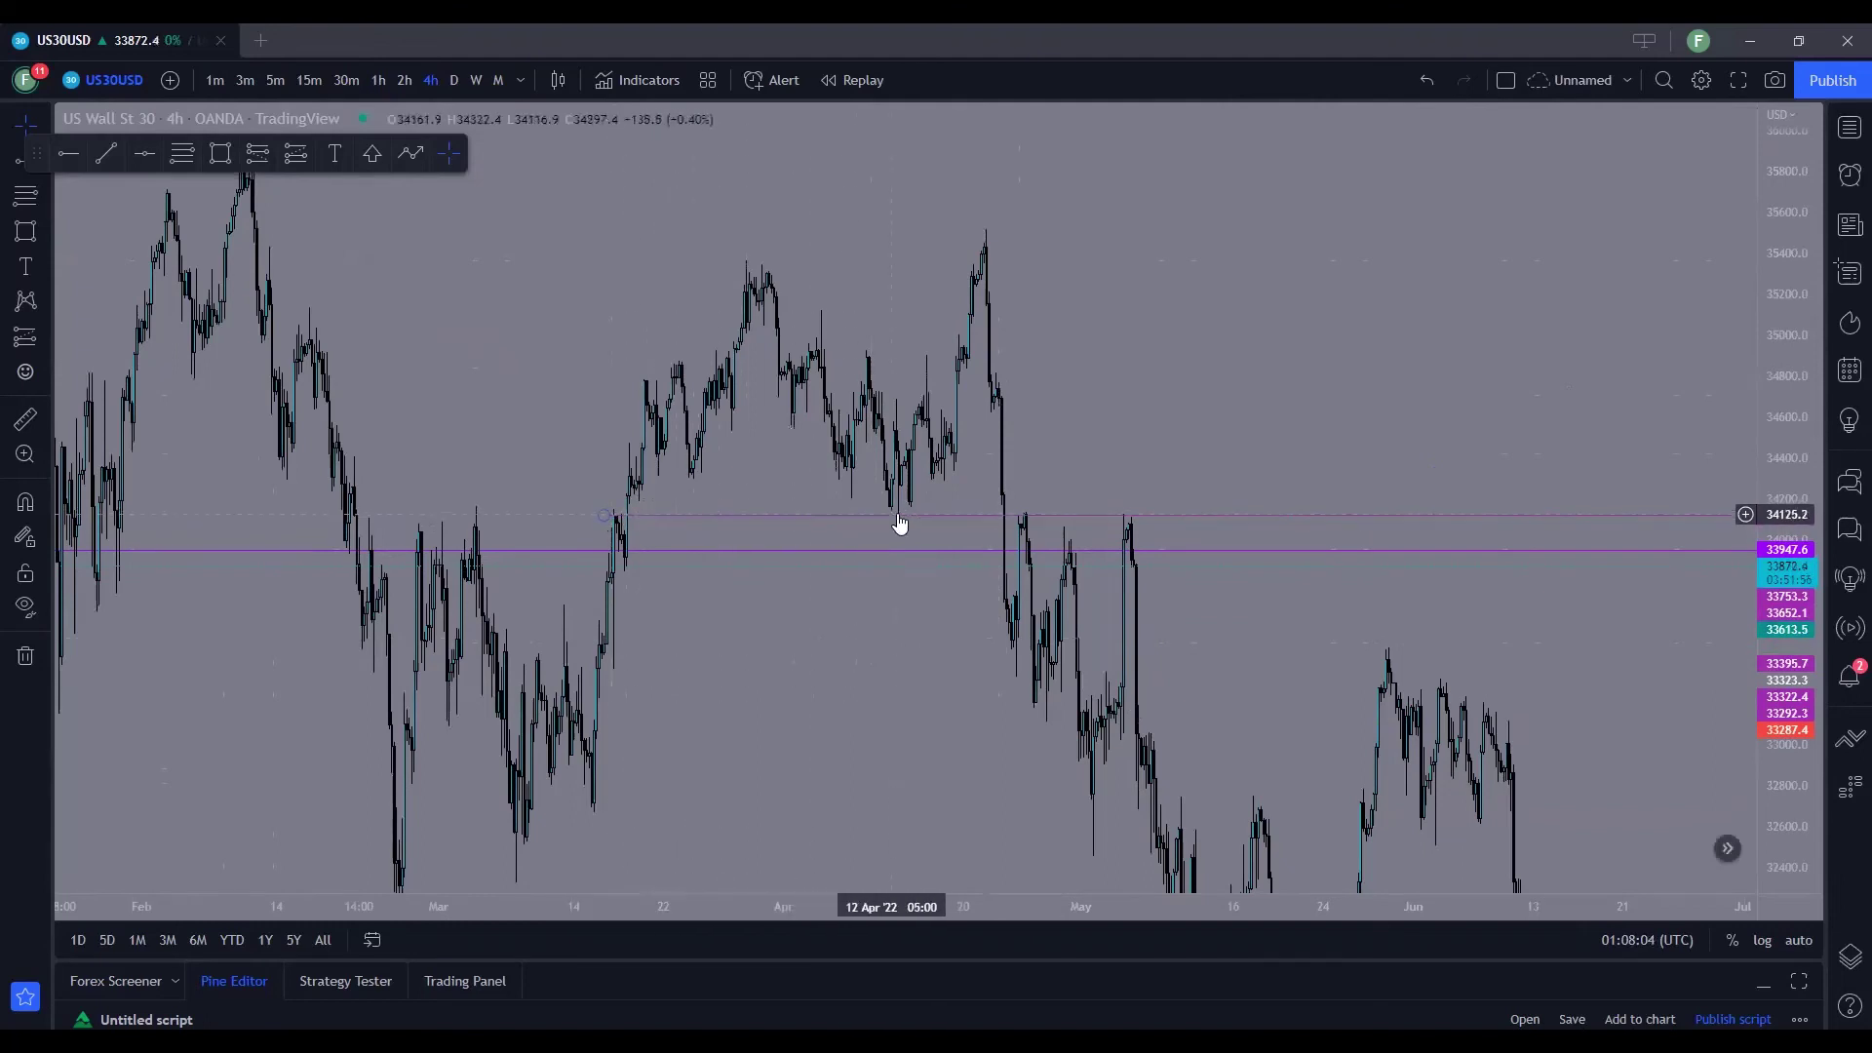
pyautogui.moveTo(1230, 581); pyautogui.dragTo(515, 521)
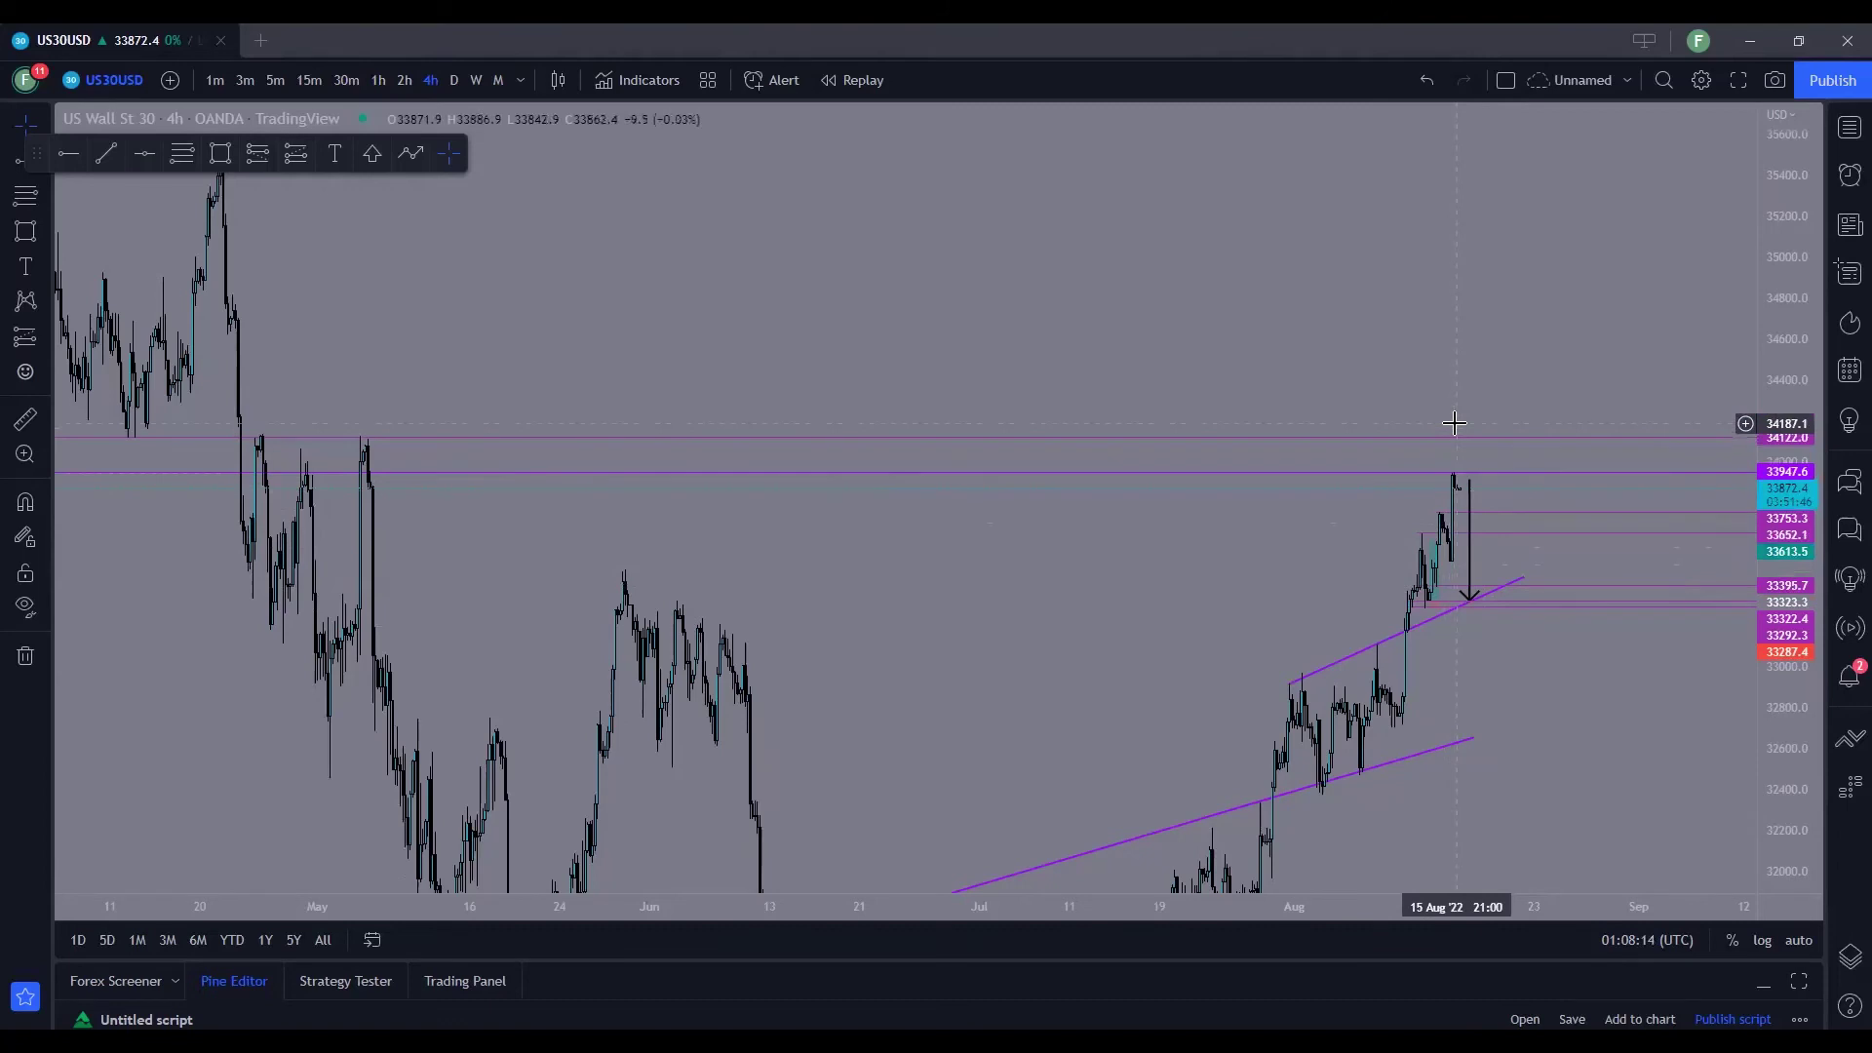
pyautogui.moveTo(1550, 261); pyautogui.dragTo(1757, 399)
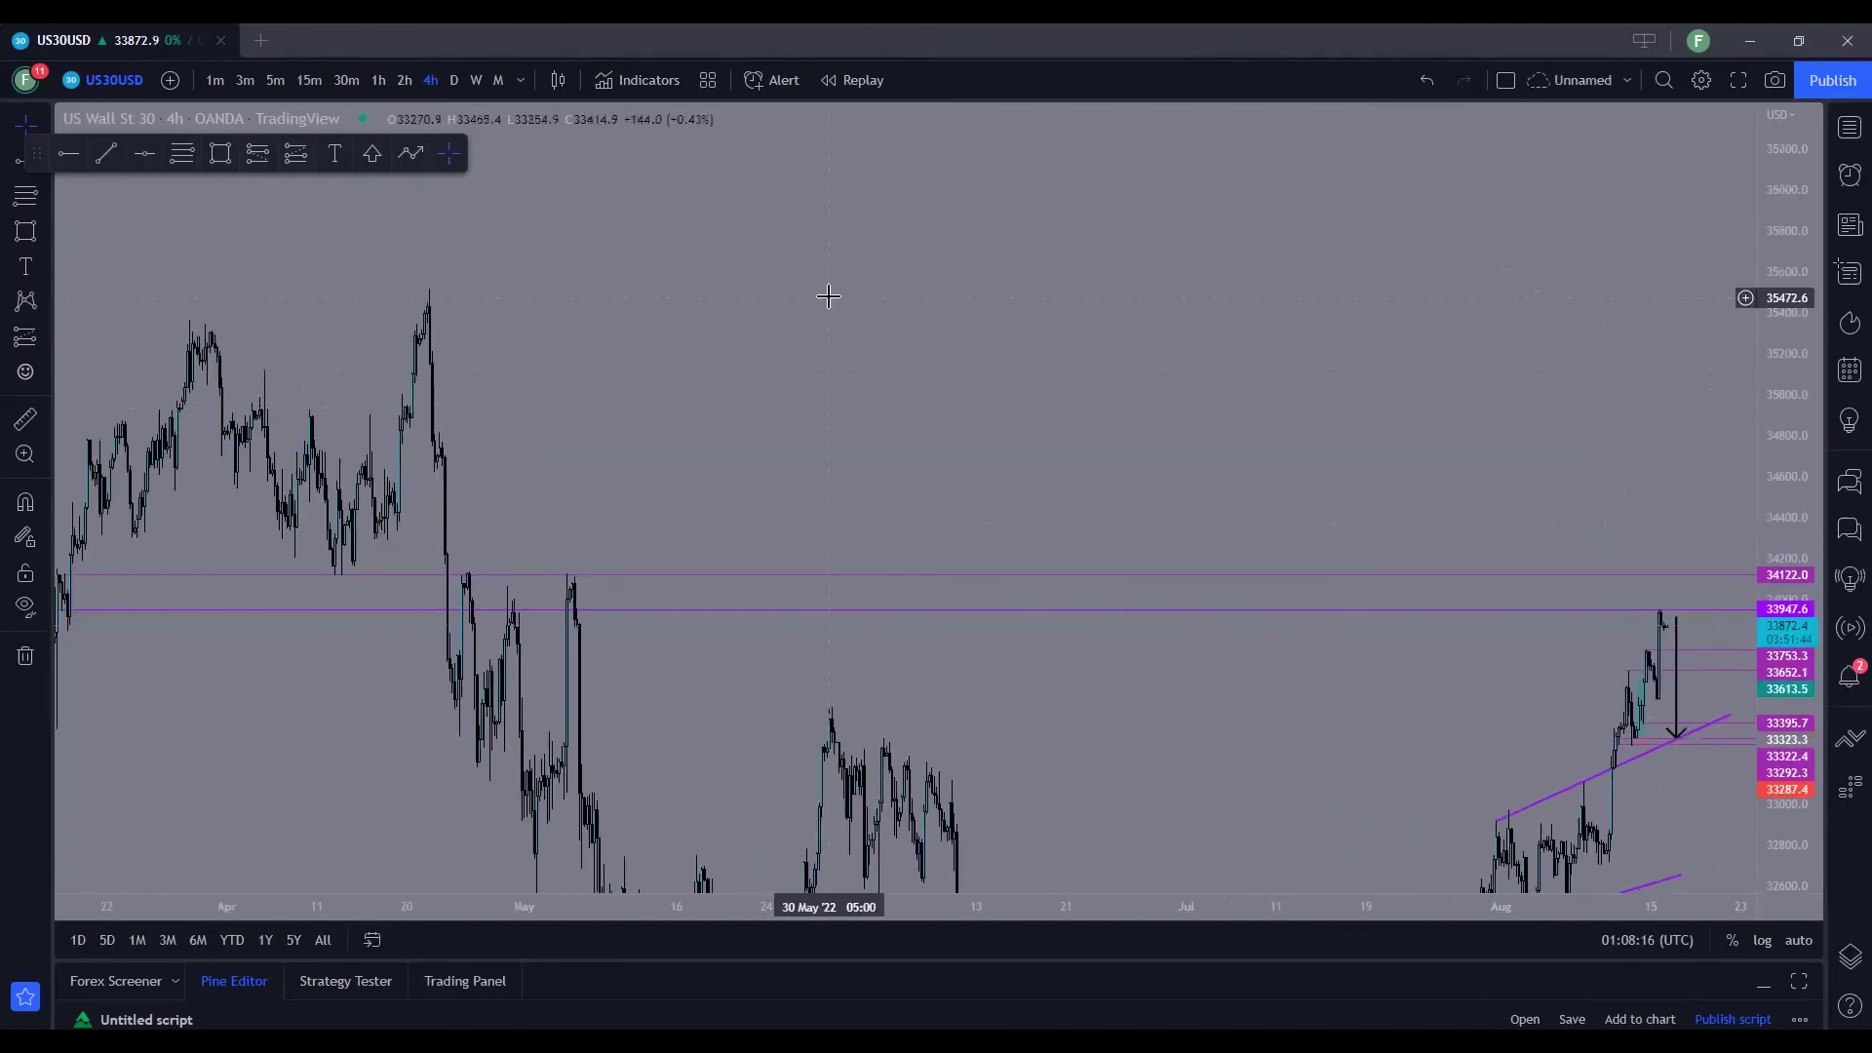
pyautogui.moveTo(1095, 407); pyautogui.dragTo(693, 247)
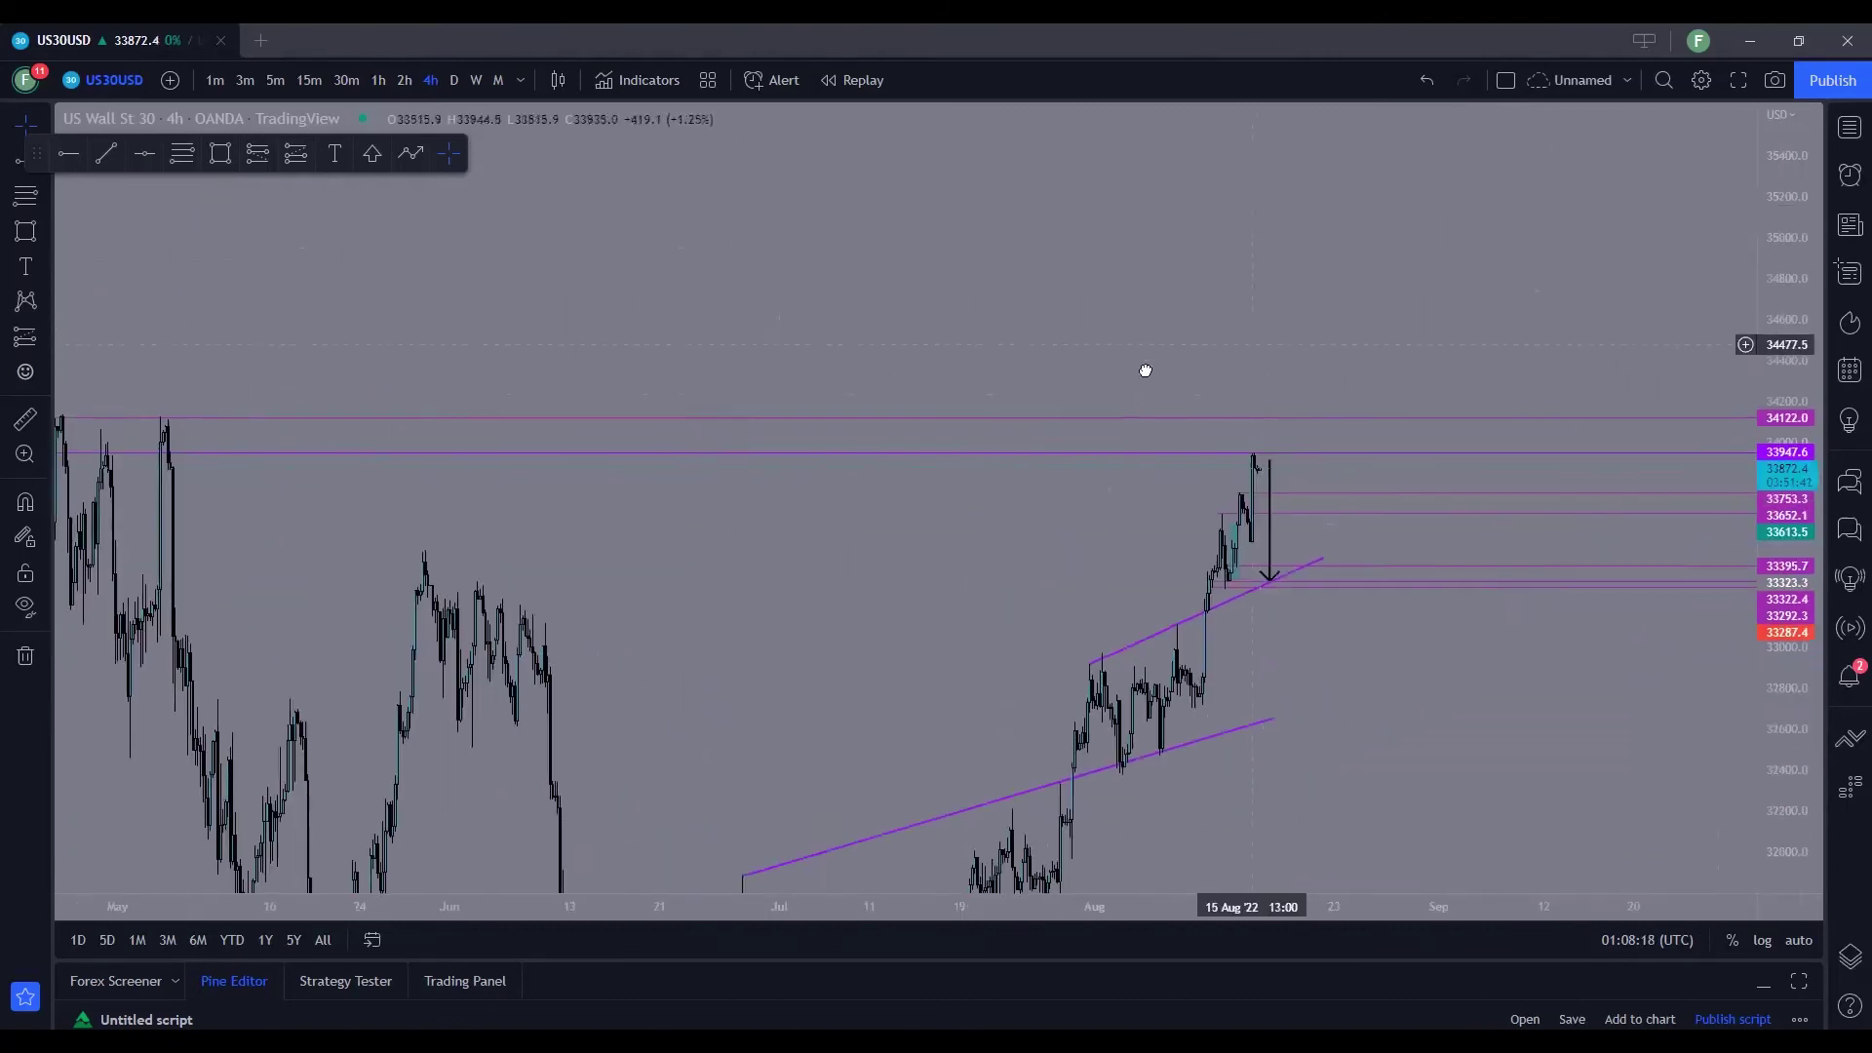
pyautogui.moveTo(1243, 349); pyautogui.dragTo(953, 386)
# Set the 30-minute timeframe and examine recent US30USD price action between the 34122.0 level and the rising trend line.
pyautogui.click(336, 80)
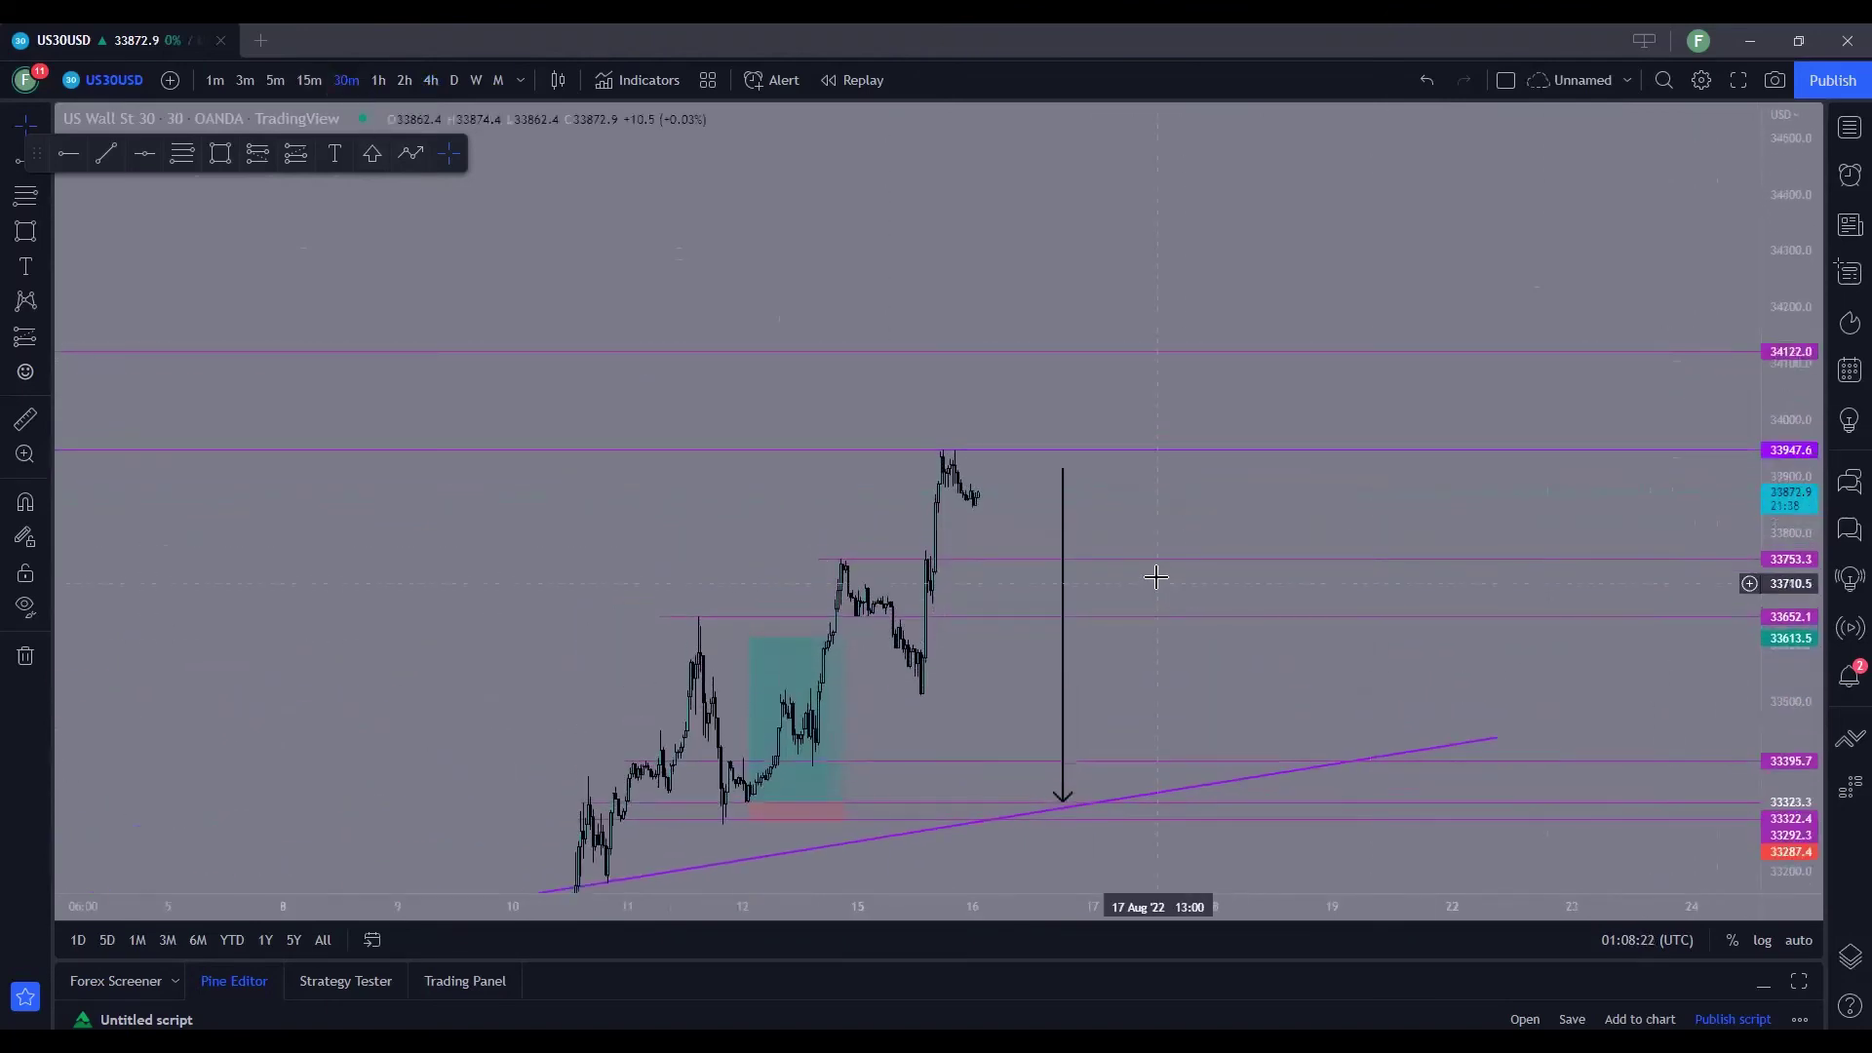
pyautogui.scroll(2, 1151, 579)
pyautogui.moveTo(1078, 509); pyautogui.dragTo(1178, 526)
pyautogui.scroll(3, 1143, 541)
pyautogui.moveTo(1069, 548); pyautogui.dragTo(1311, 527)
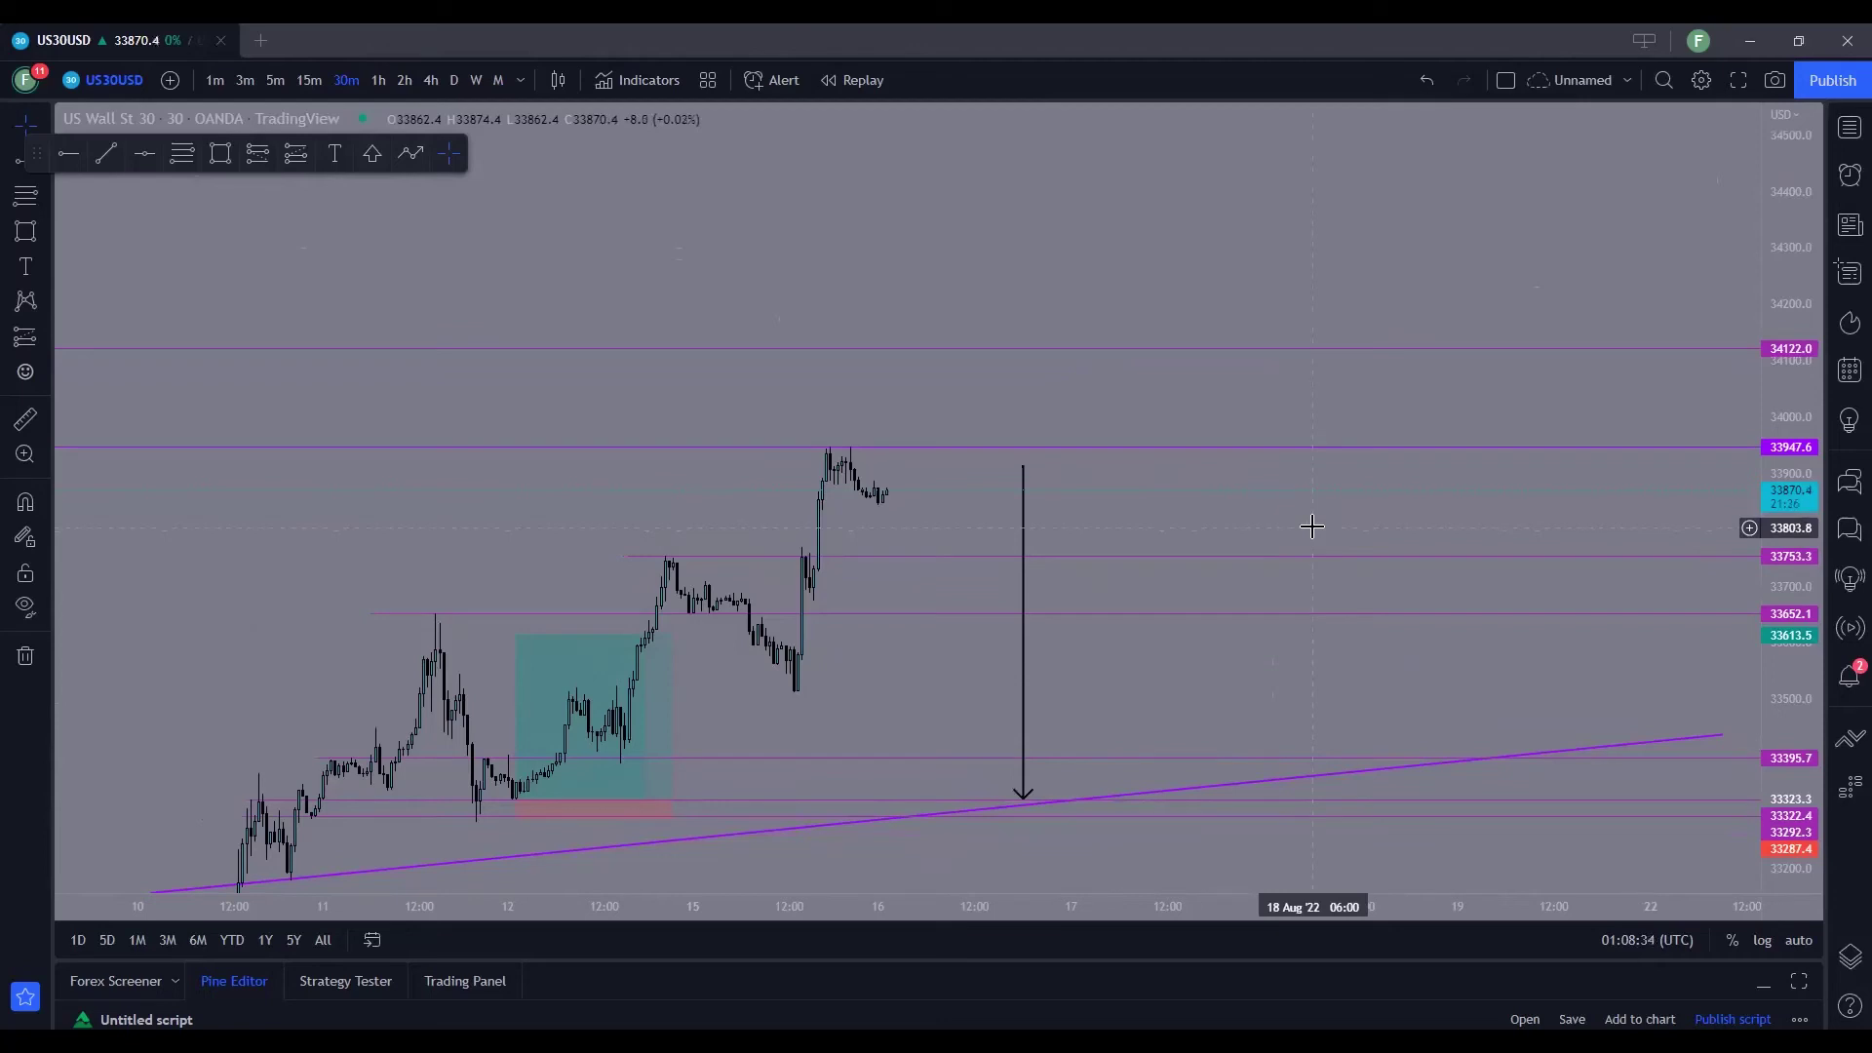
pyautogui.scroll(1, 1293, 517)
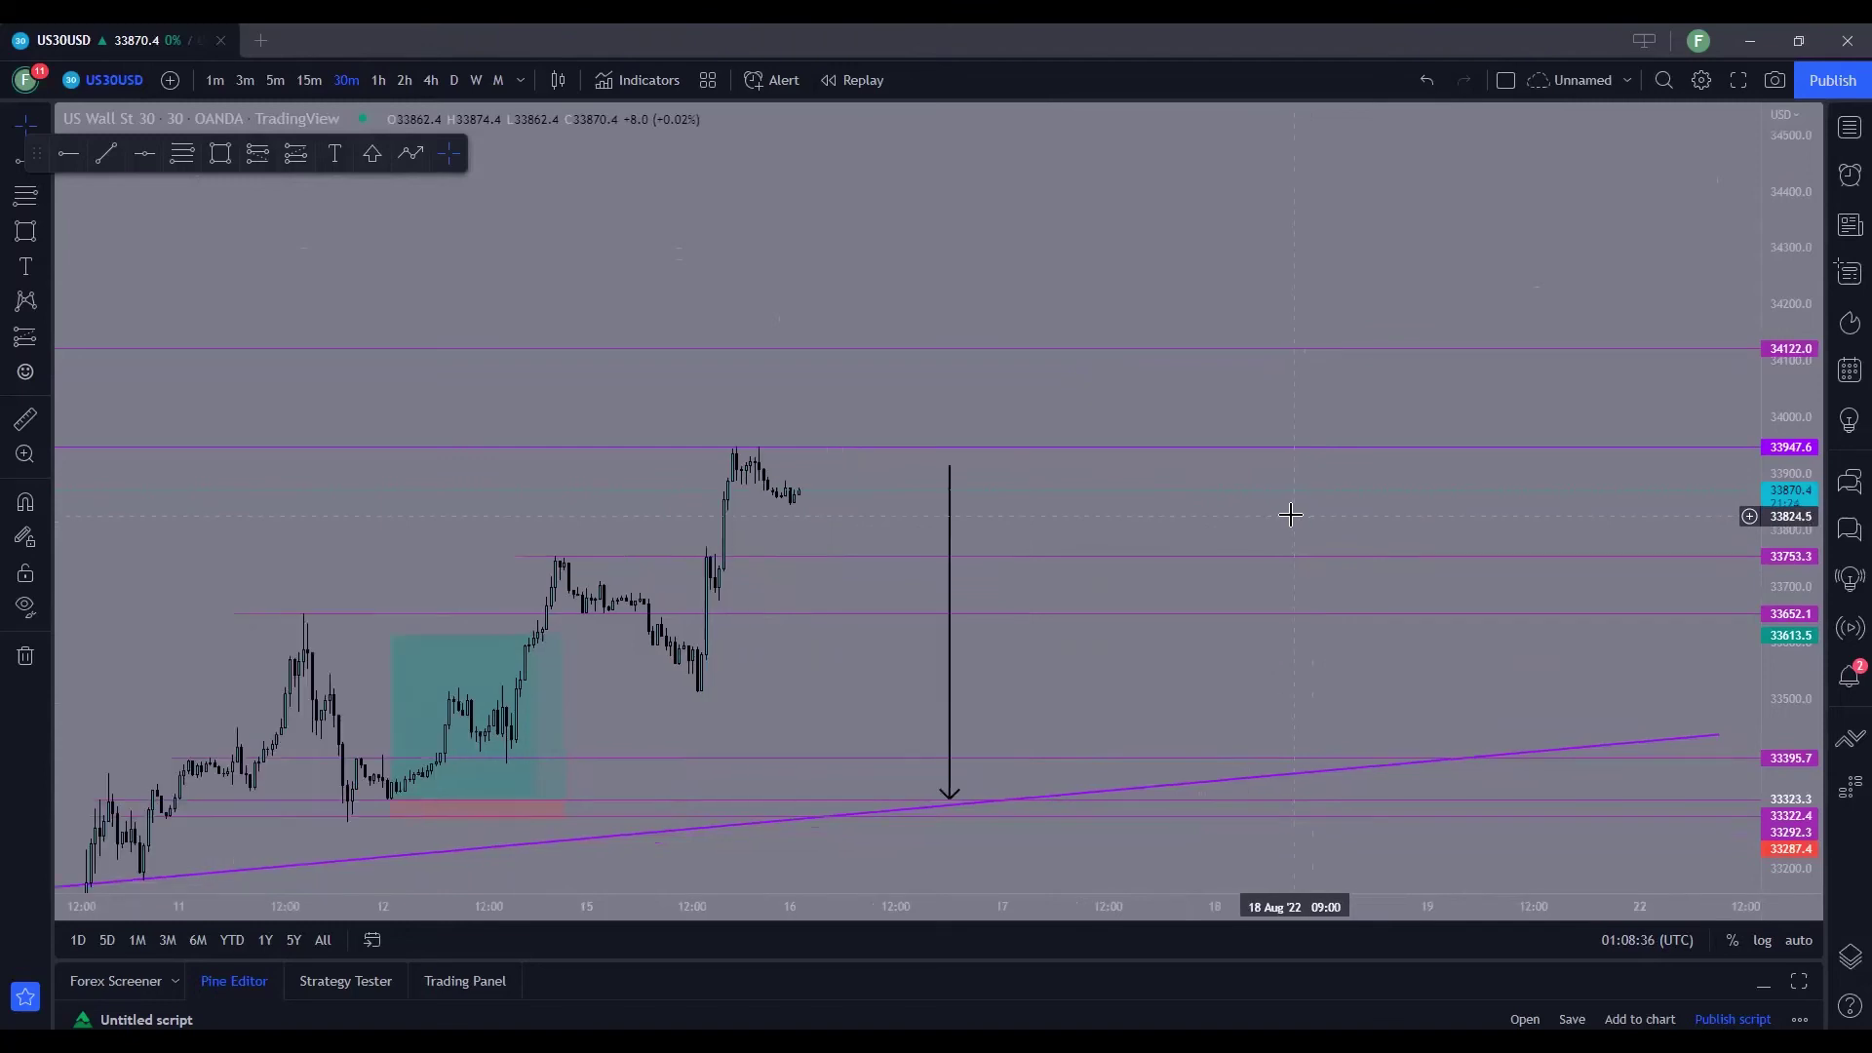
pyautogui.moveTo(1358, 510); pyautogui.dragTo(1545, 522)
pyautogui.moveTo(1786, 582); pyautogui.dragTo(1600, 439)
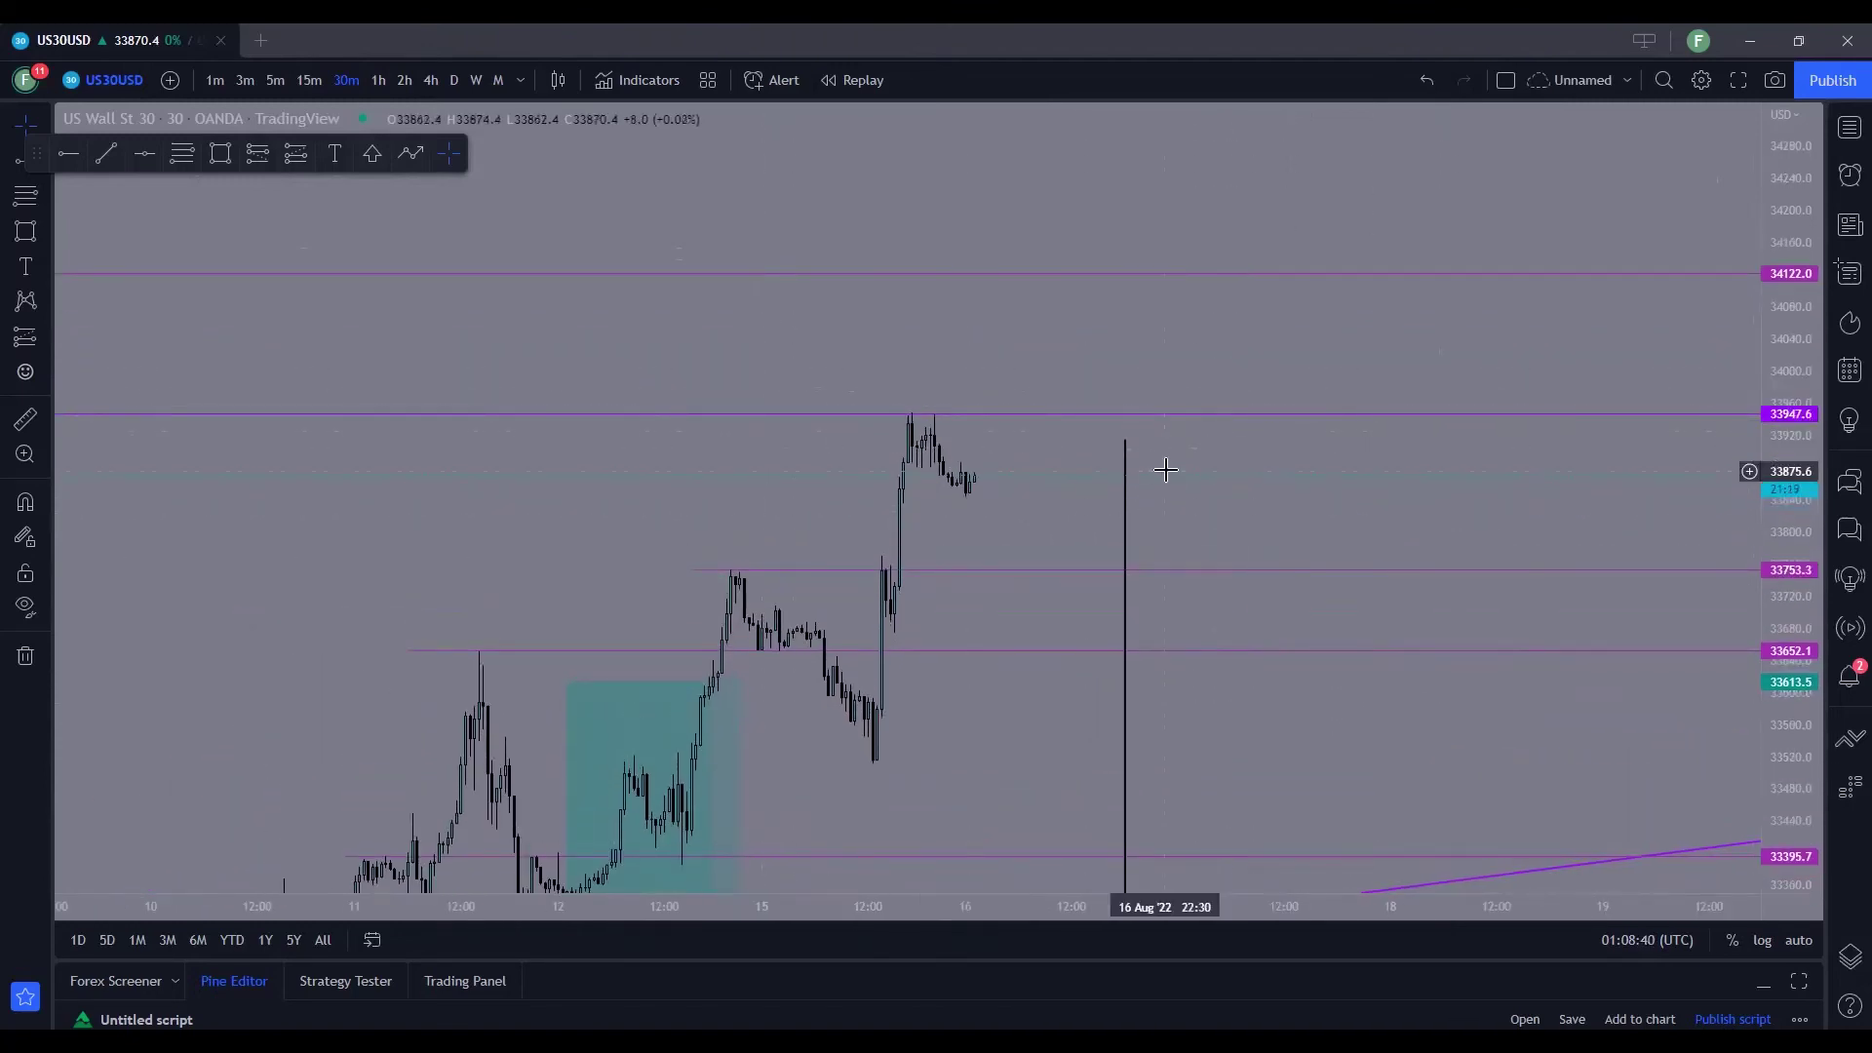
pyautogui.moveTo(1274, 418); pyautogui.dragTo(1320, 338)
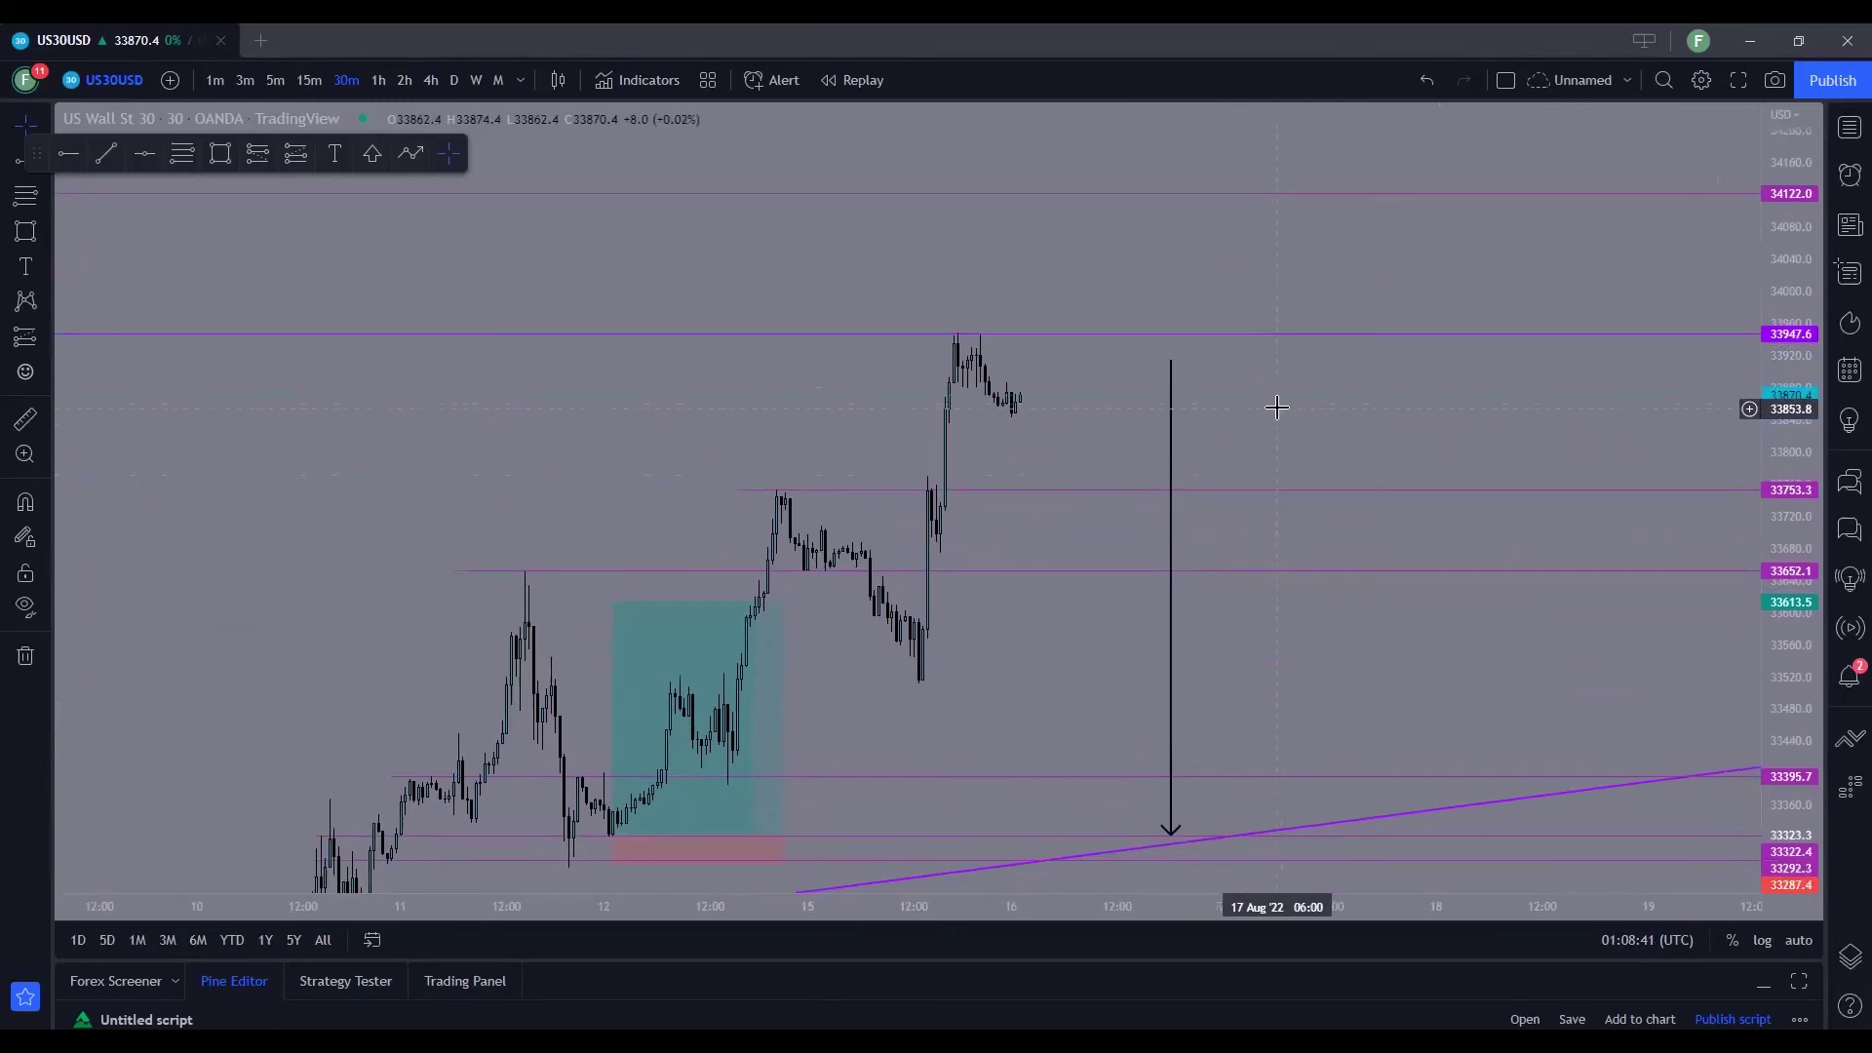
# Load the BTCUSD chart from the watchlist and set it to the 4-hour timeframe.
pyautogui.click(1849, 128)
pyautogui.click(1707, 256)
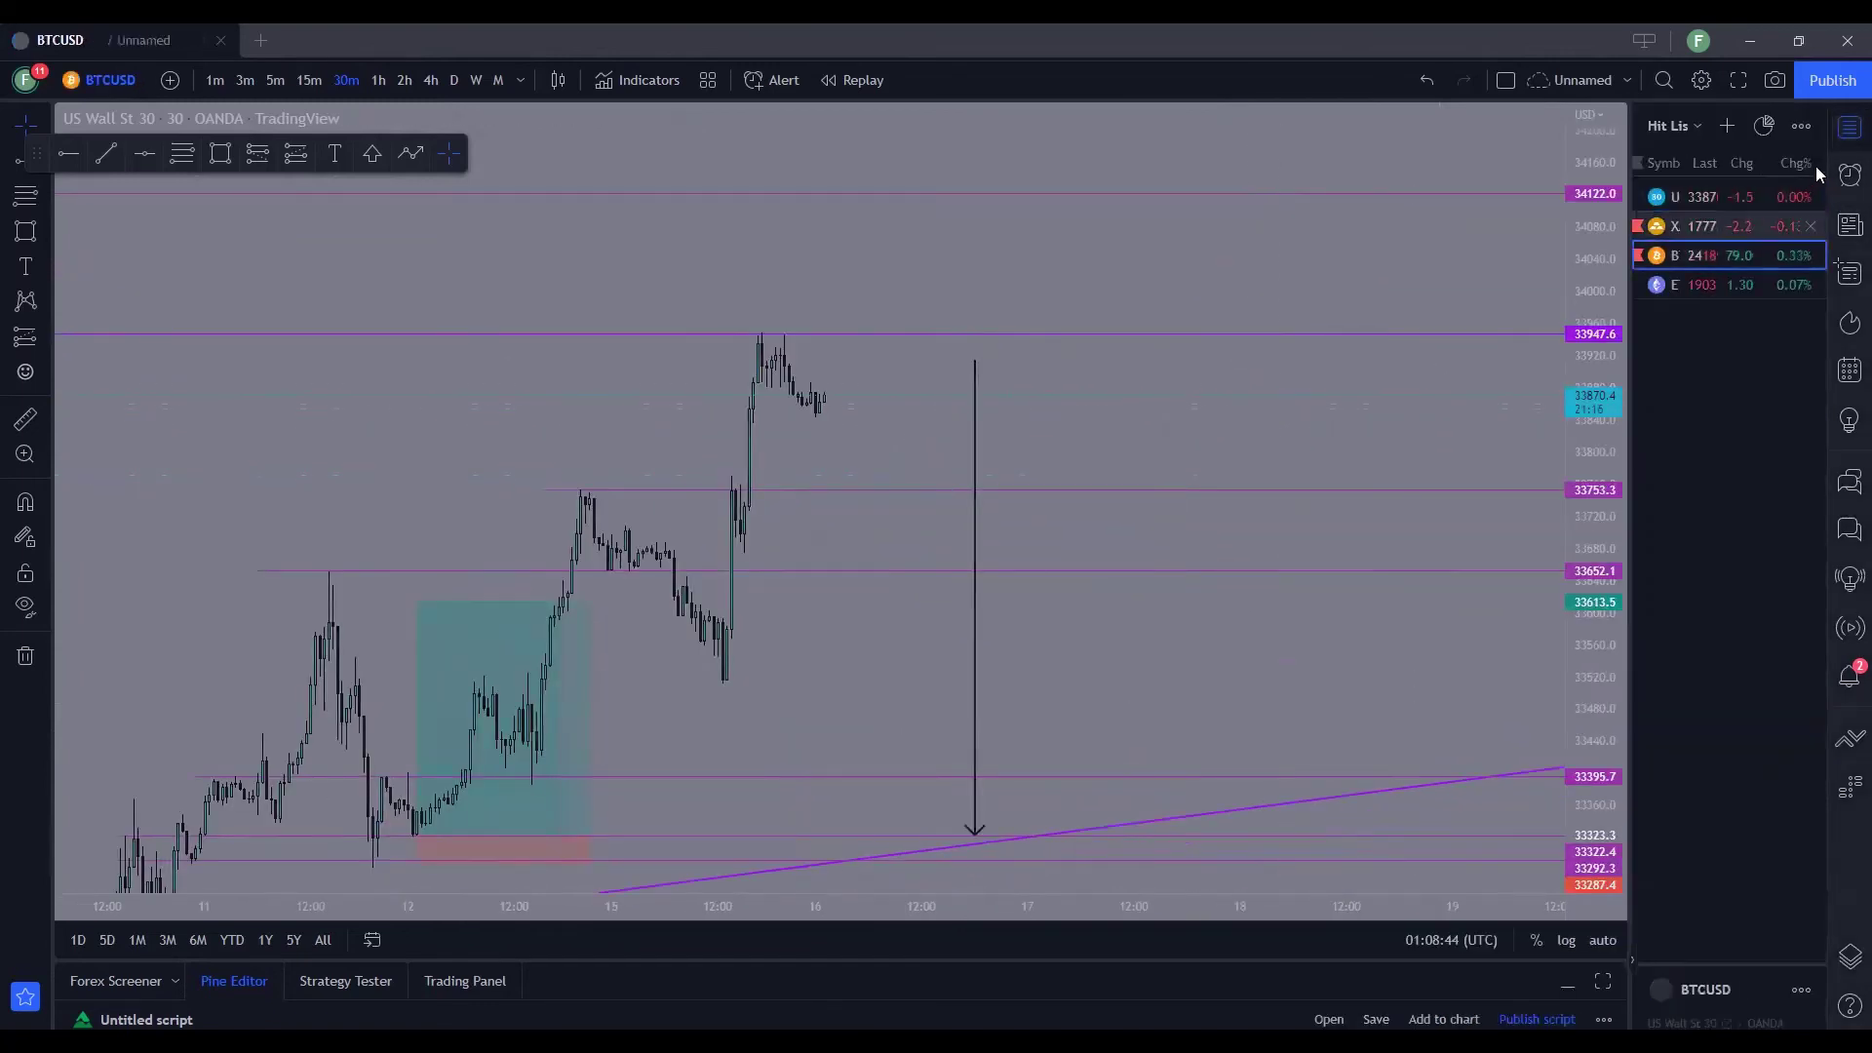
pyautogui.click(1850, 128)
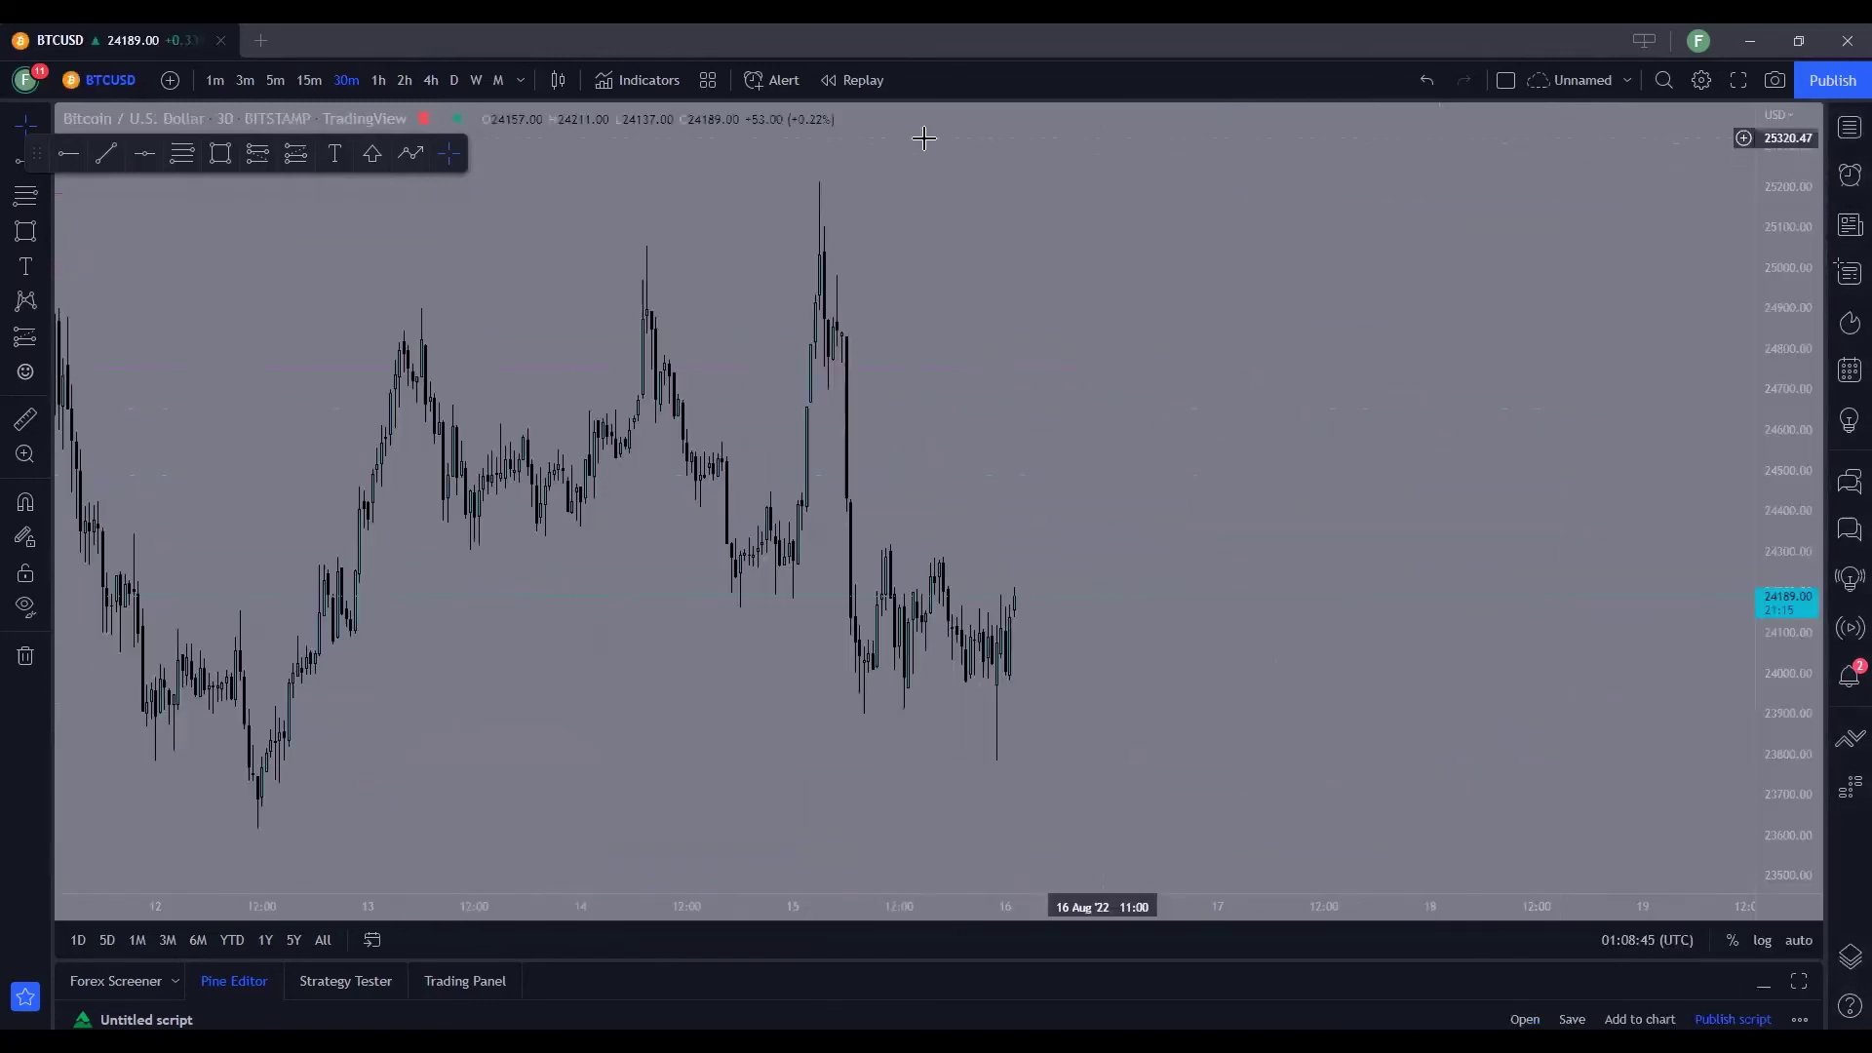
pyautogui.click(430, 80)
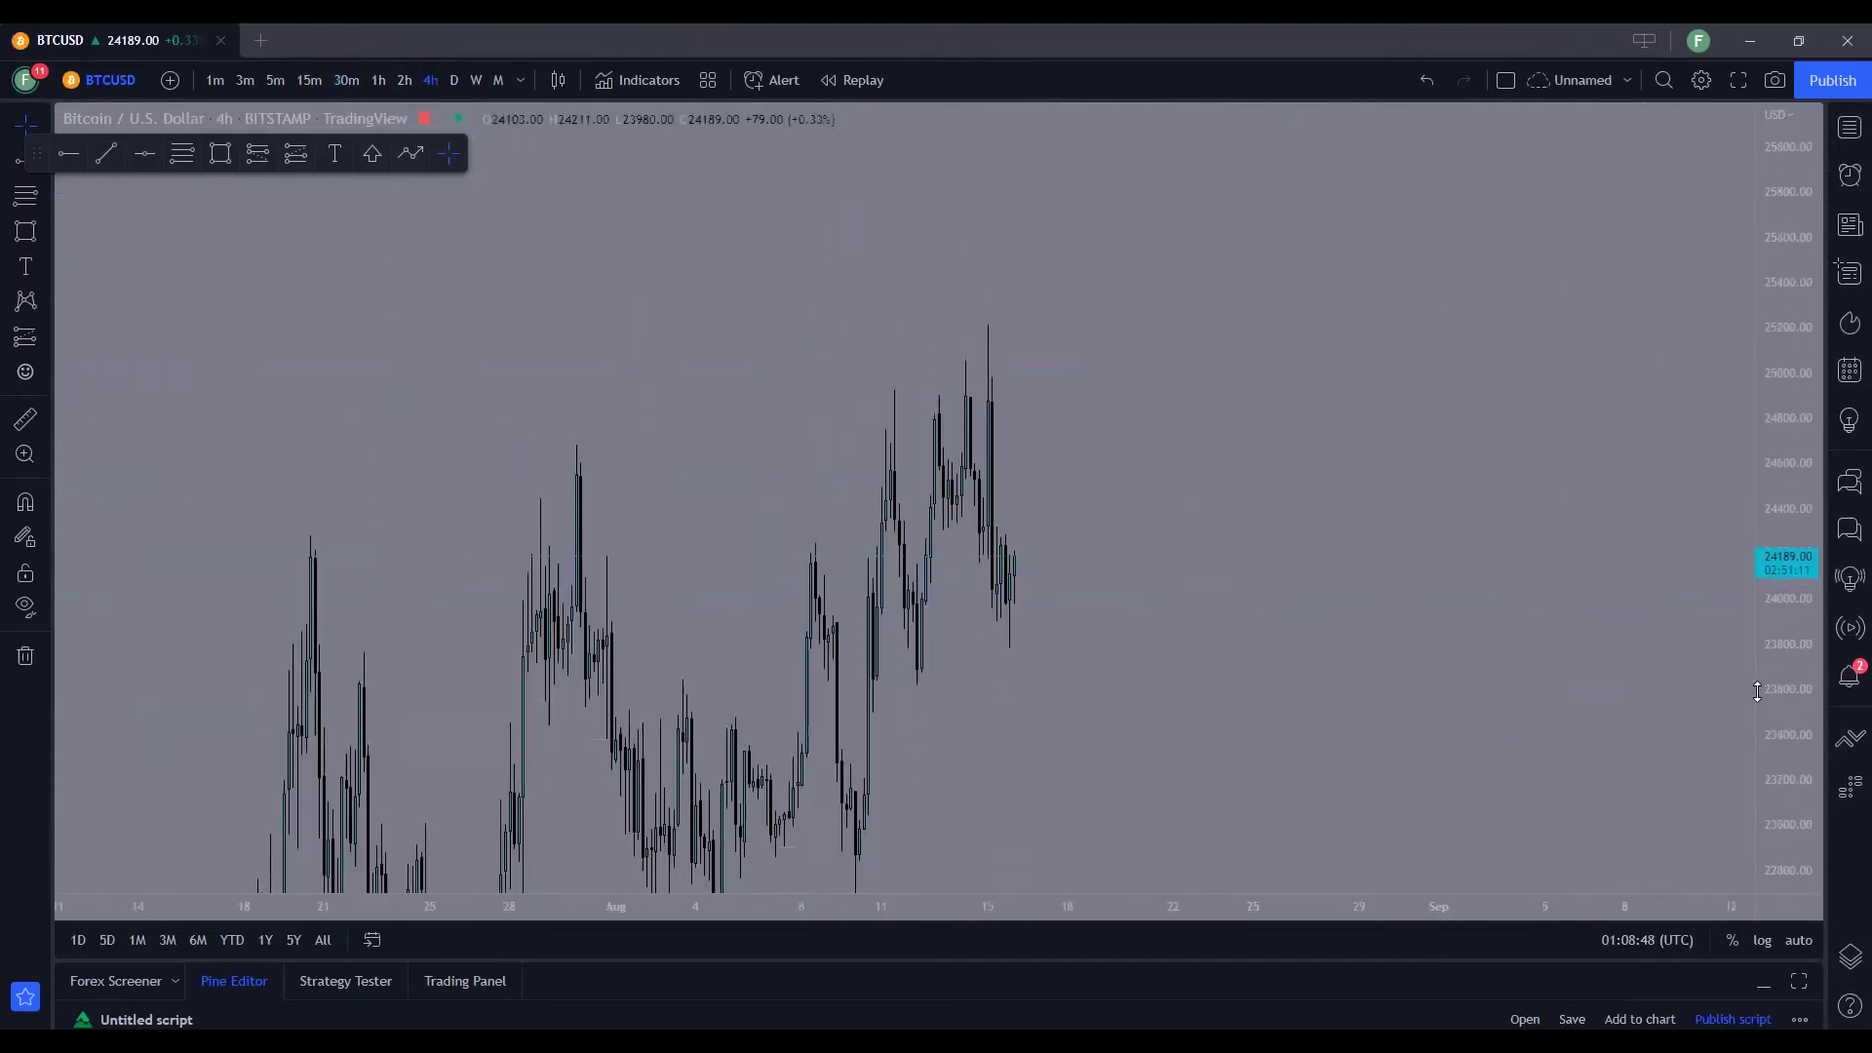
# Set the weekly timeframe and examine the 2022 BTCUSD decline and rebound between the 32306.89 and 17659.20 levels.
pyautogui.click(478, 82)
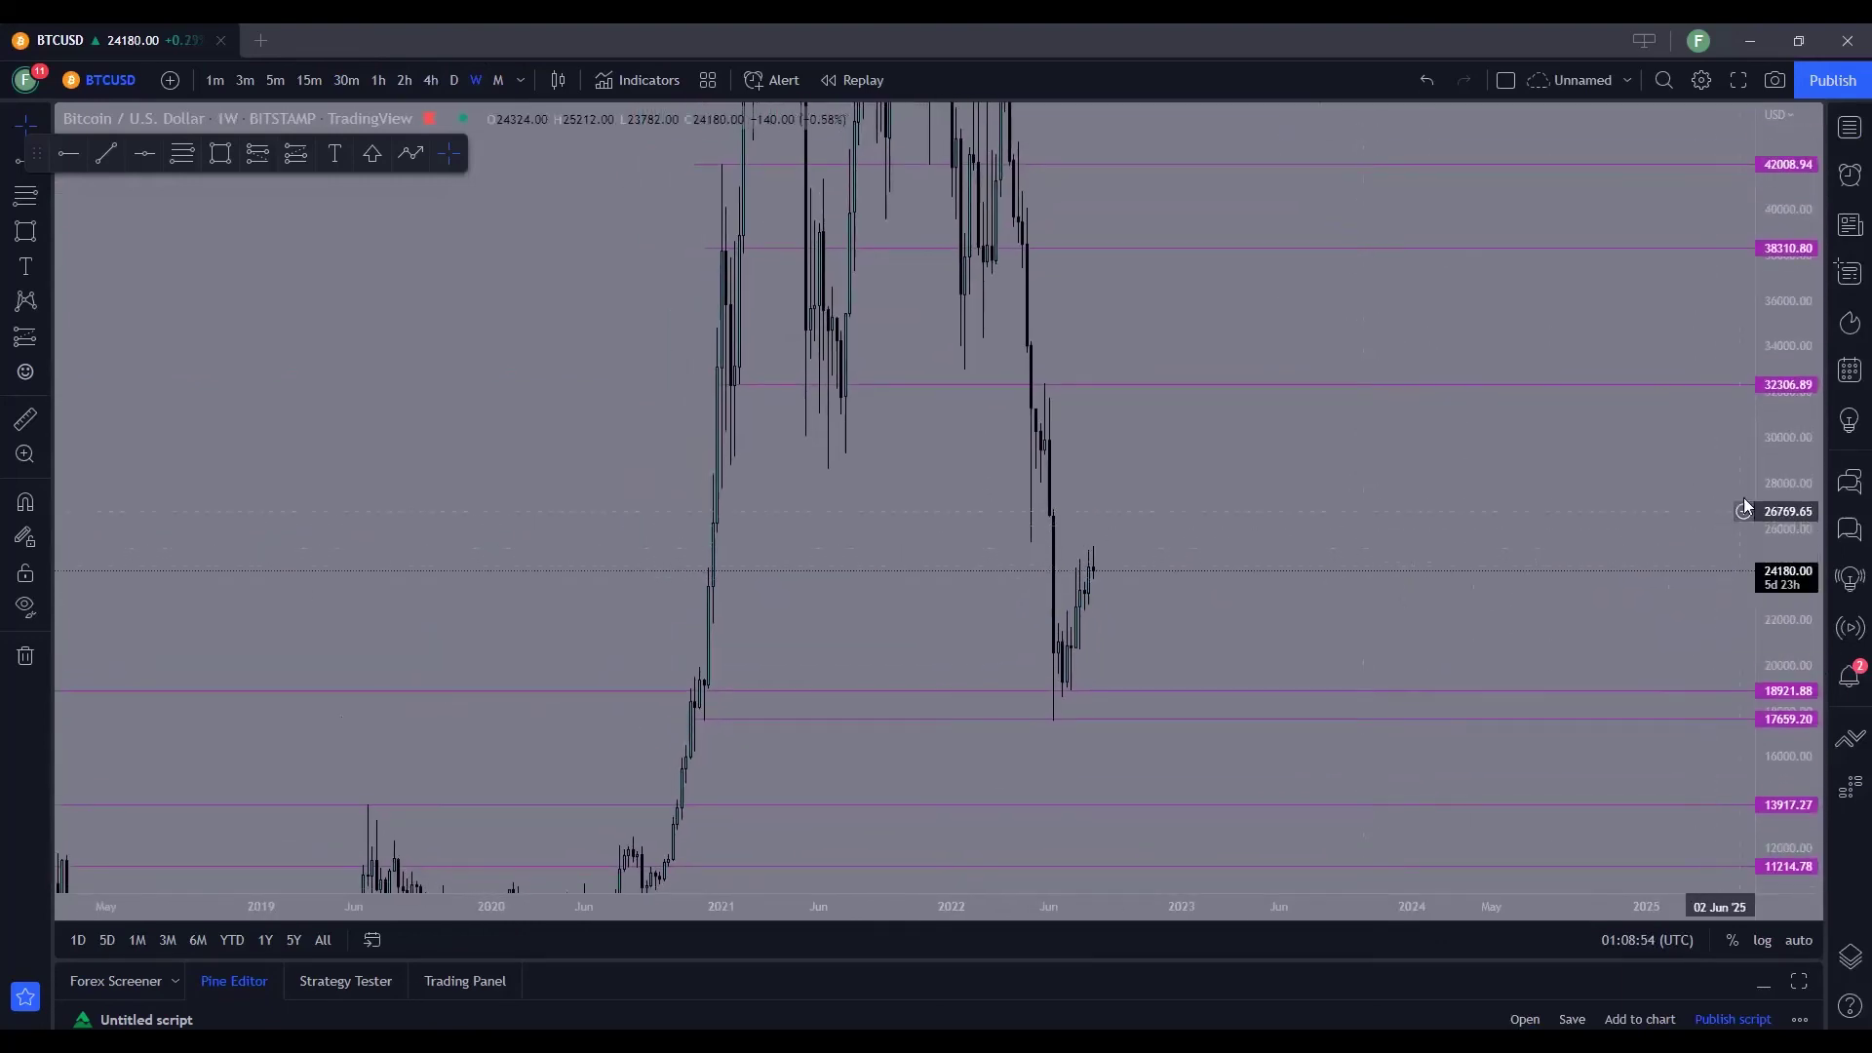
pyautogui.scroll(1, 1140, 627)
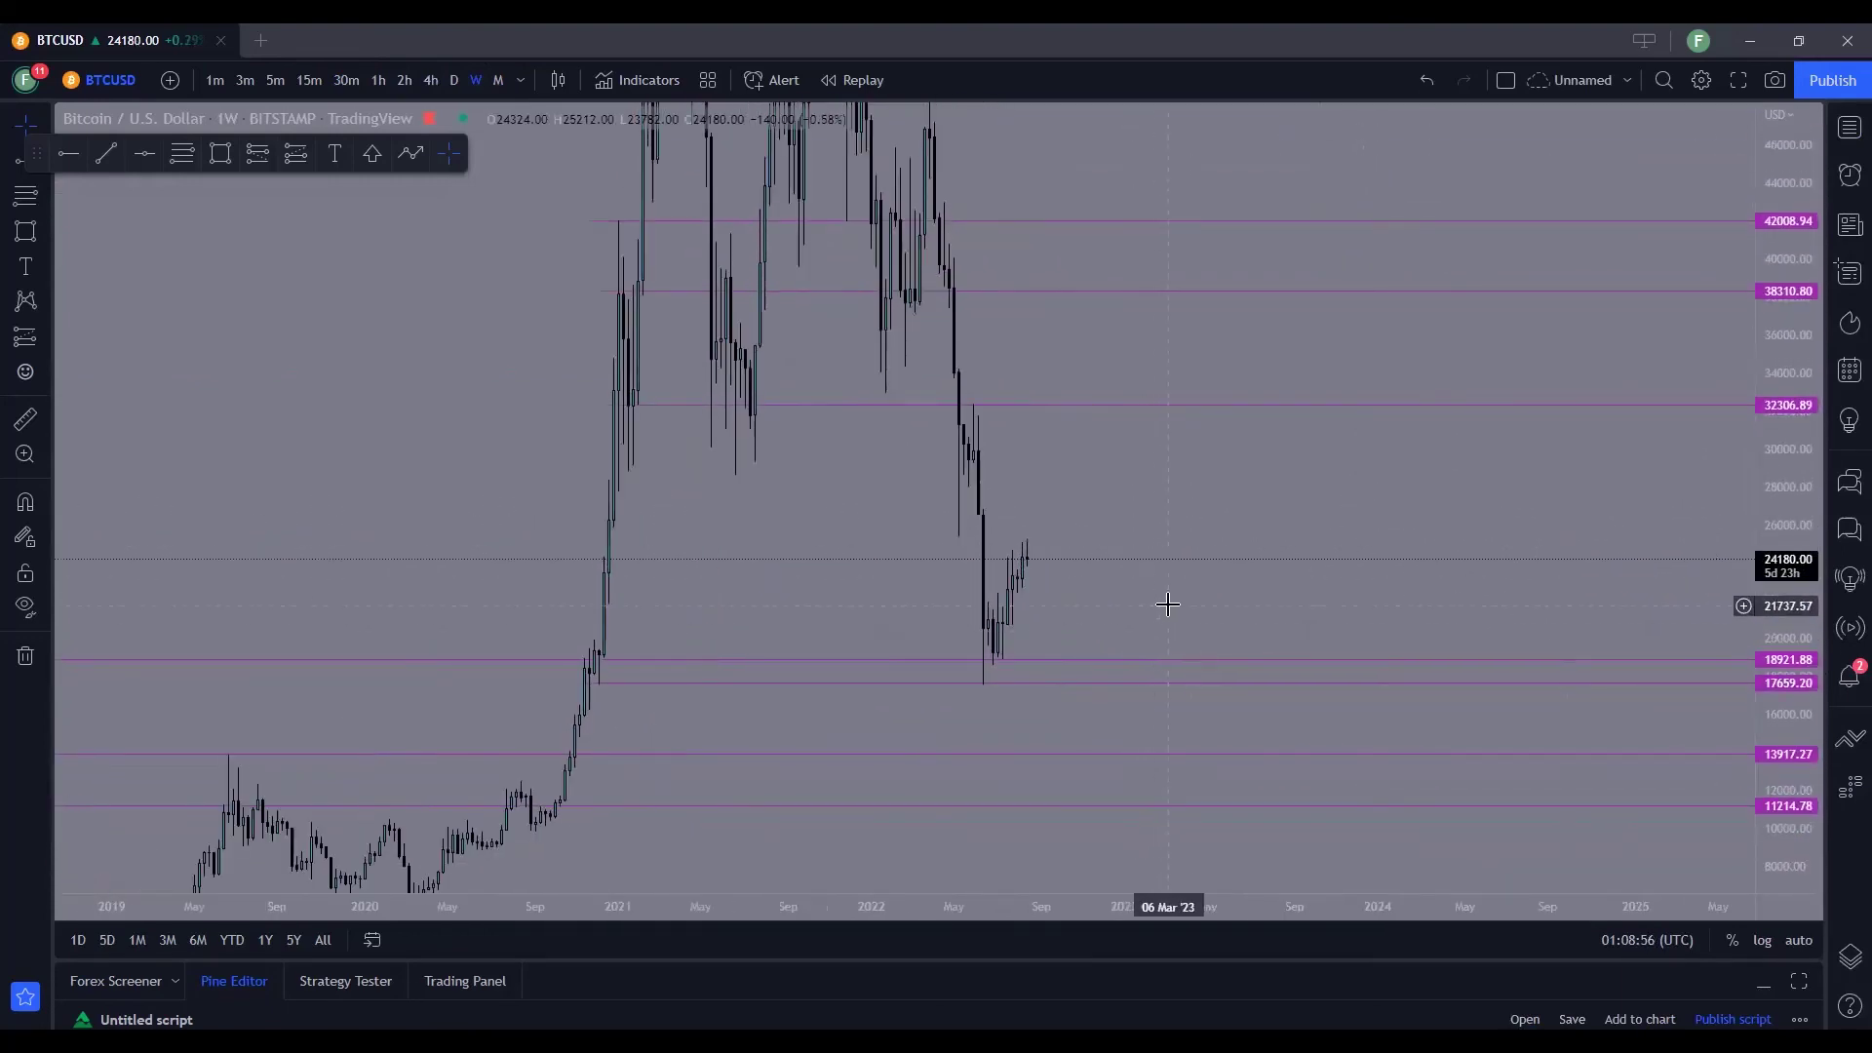
pyautogui.moveTo(1094, 589); pyautogui.dragTo(1500, 514)
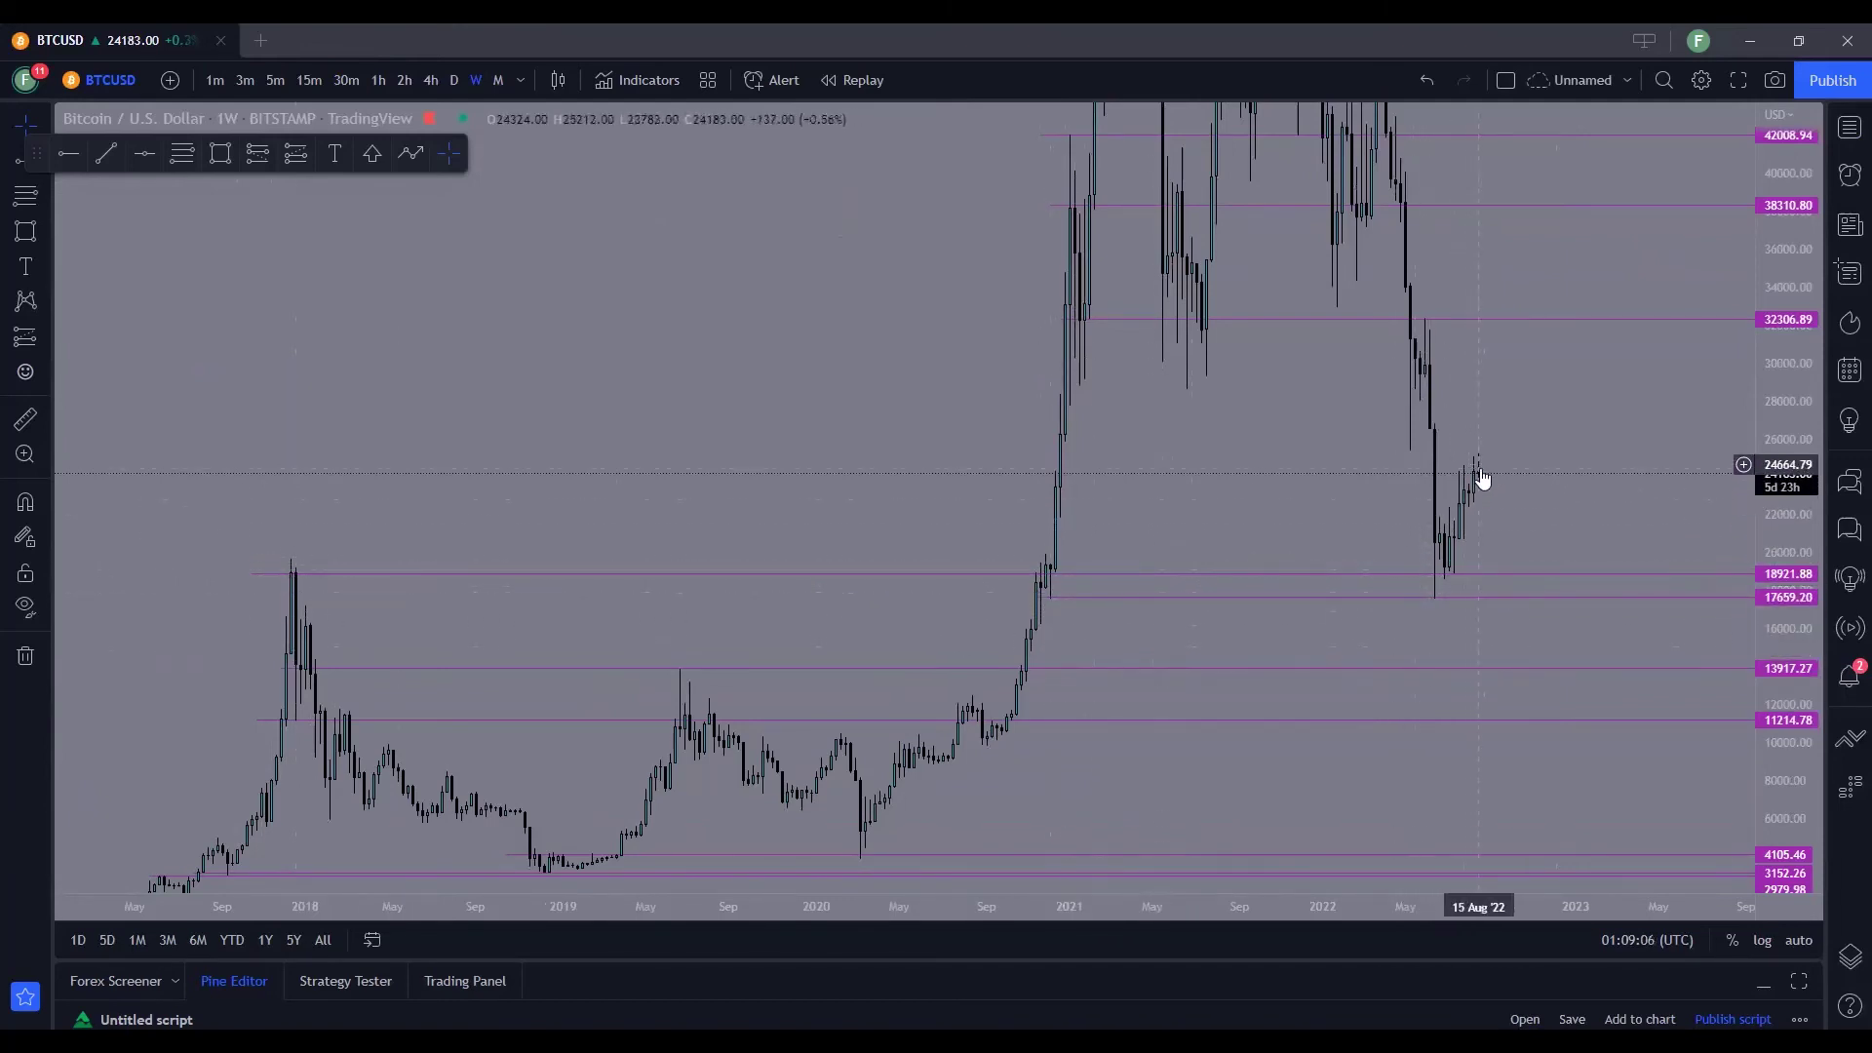
pyautogui.moveTo(1472, 475); pyautogui.dragTo(1239, 561)
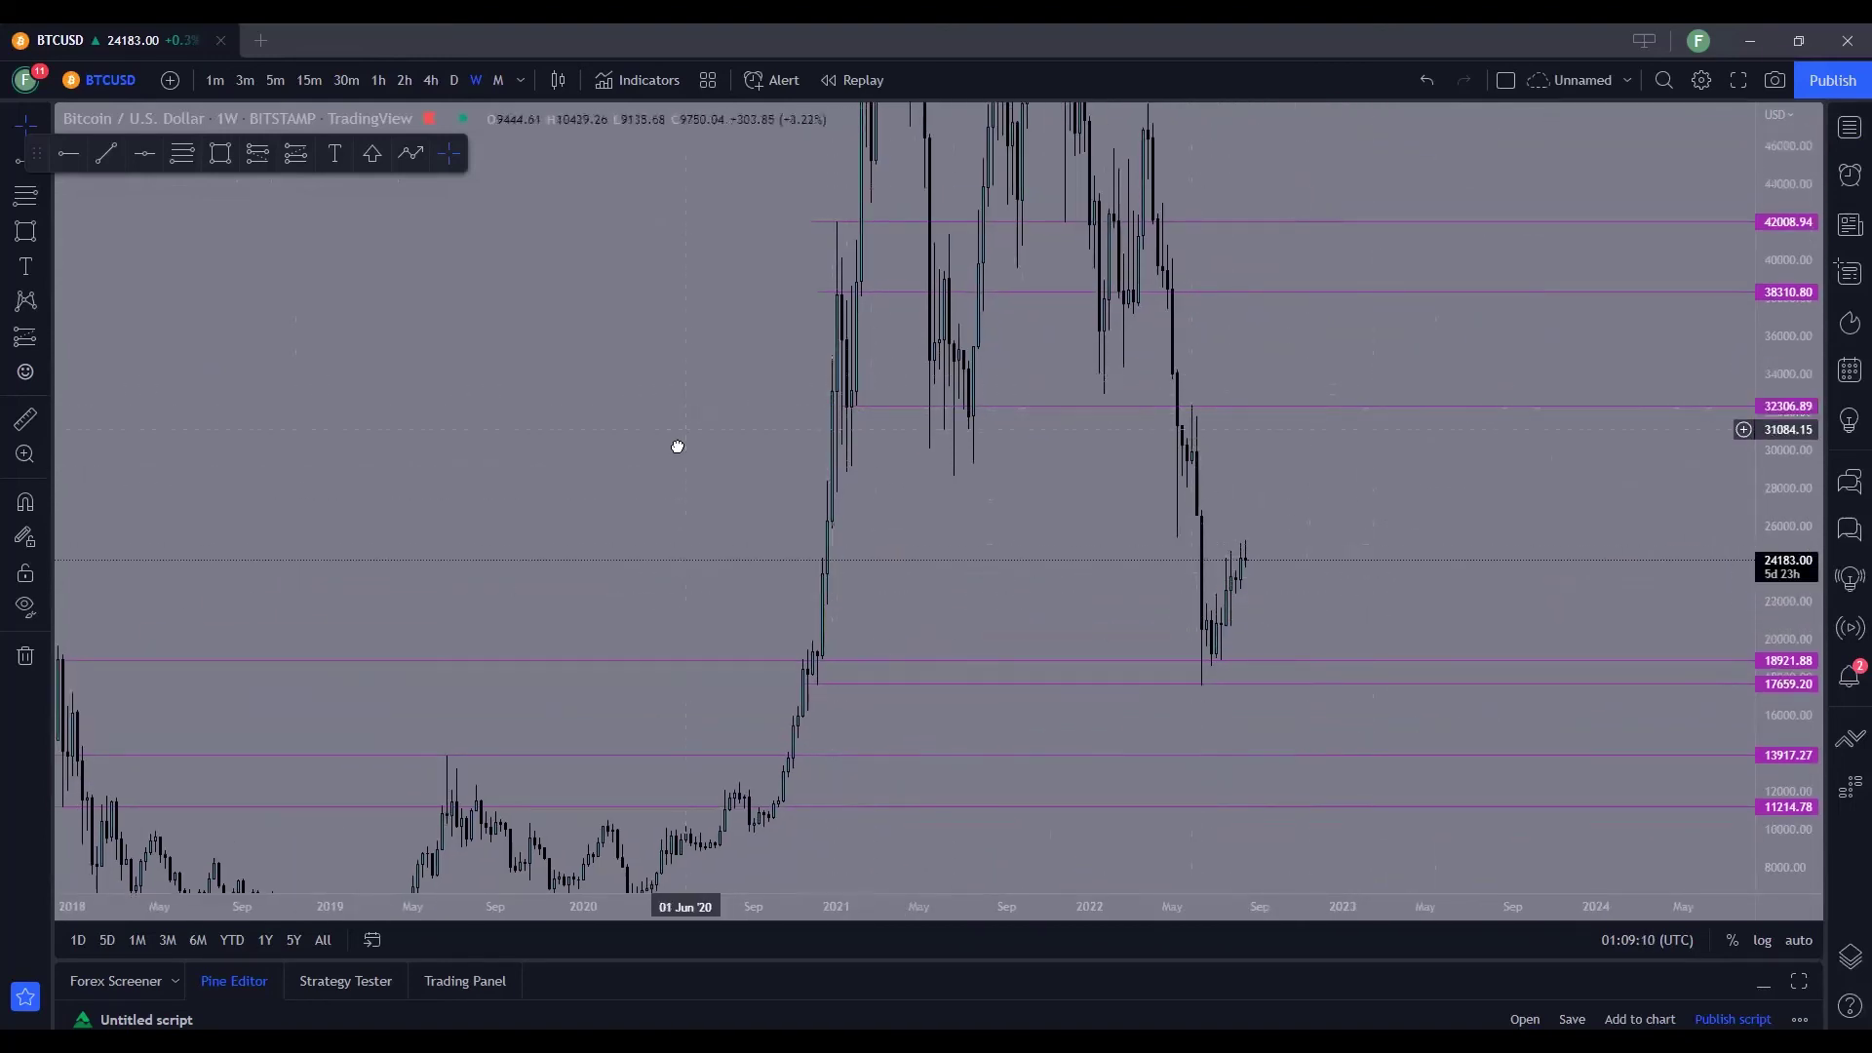
pyautogui.moveTo(682, 418); pyautogui.dragTo(644, 489)
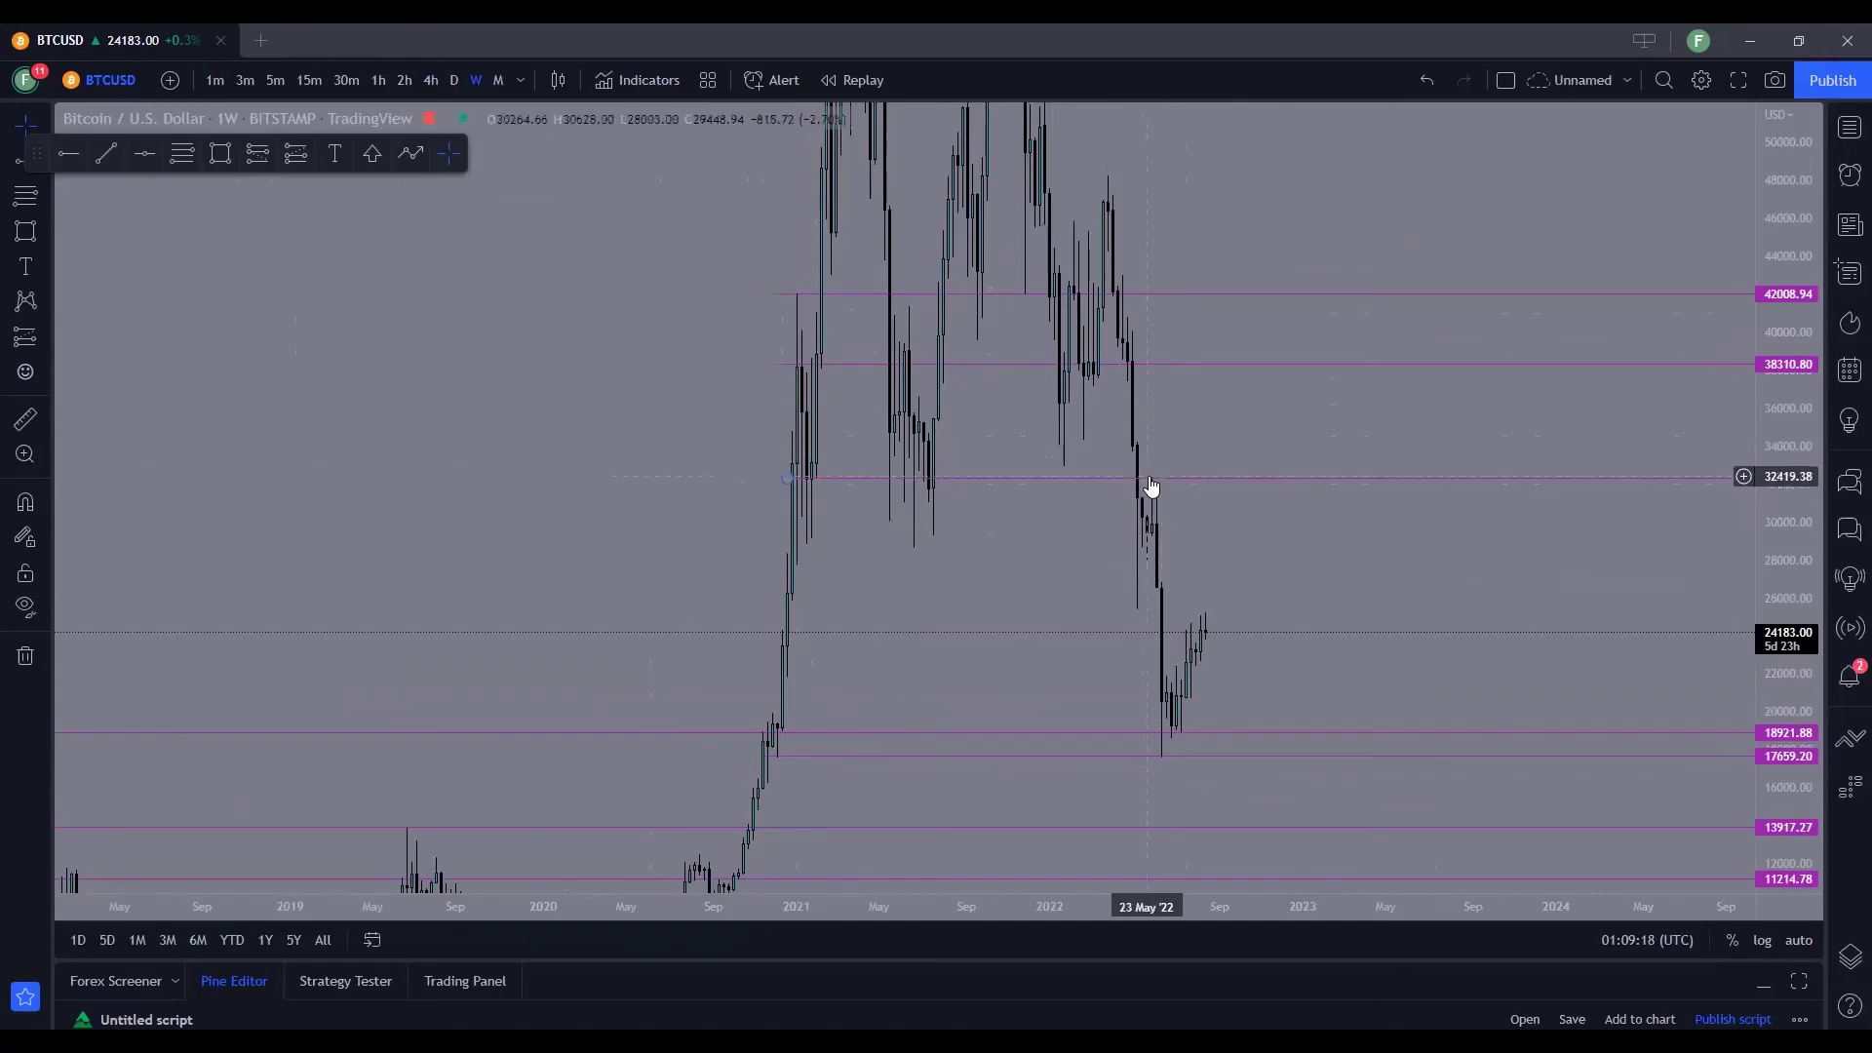
pyautogui.moveTo(1169, 628); pyautogui.dragTo(1132, 551)
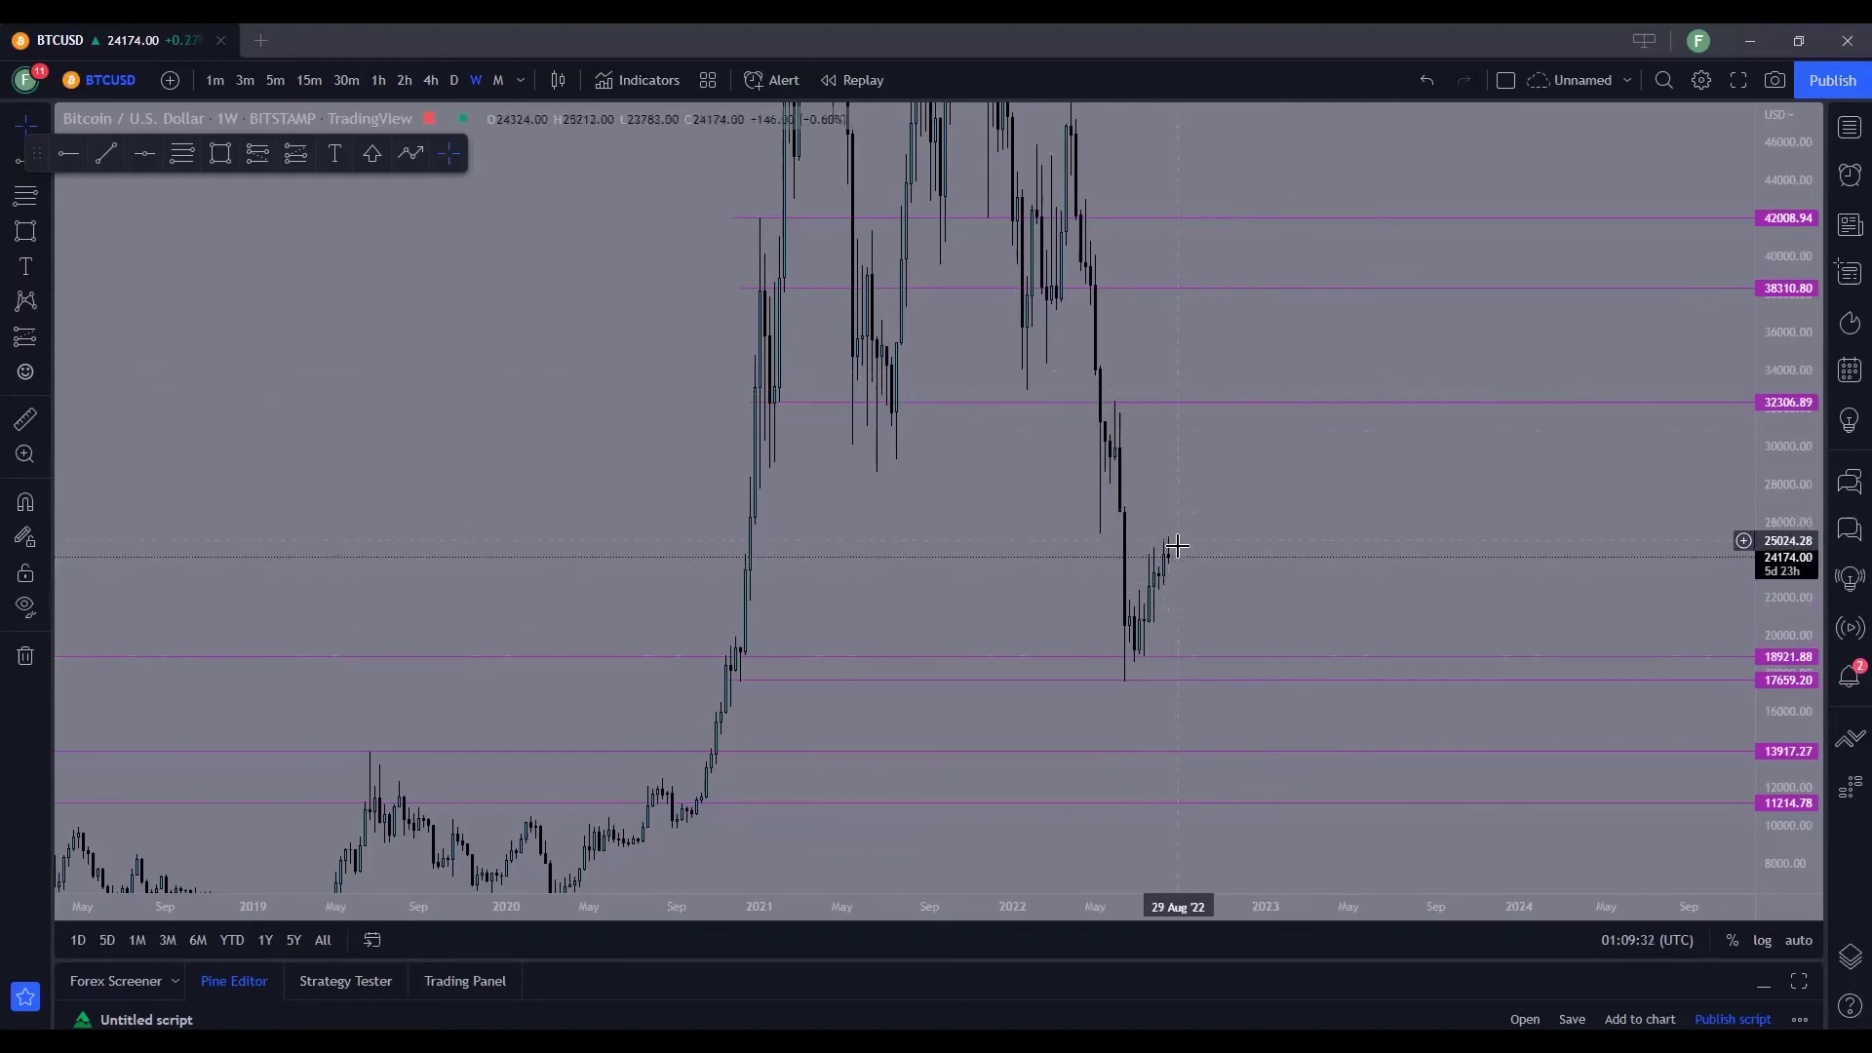
pyautogui.scroll(1, 1226, 579)
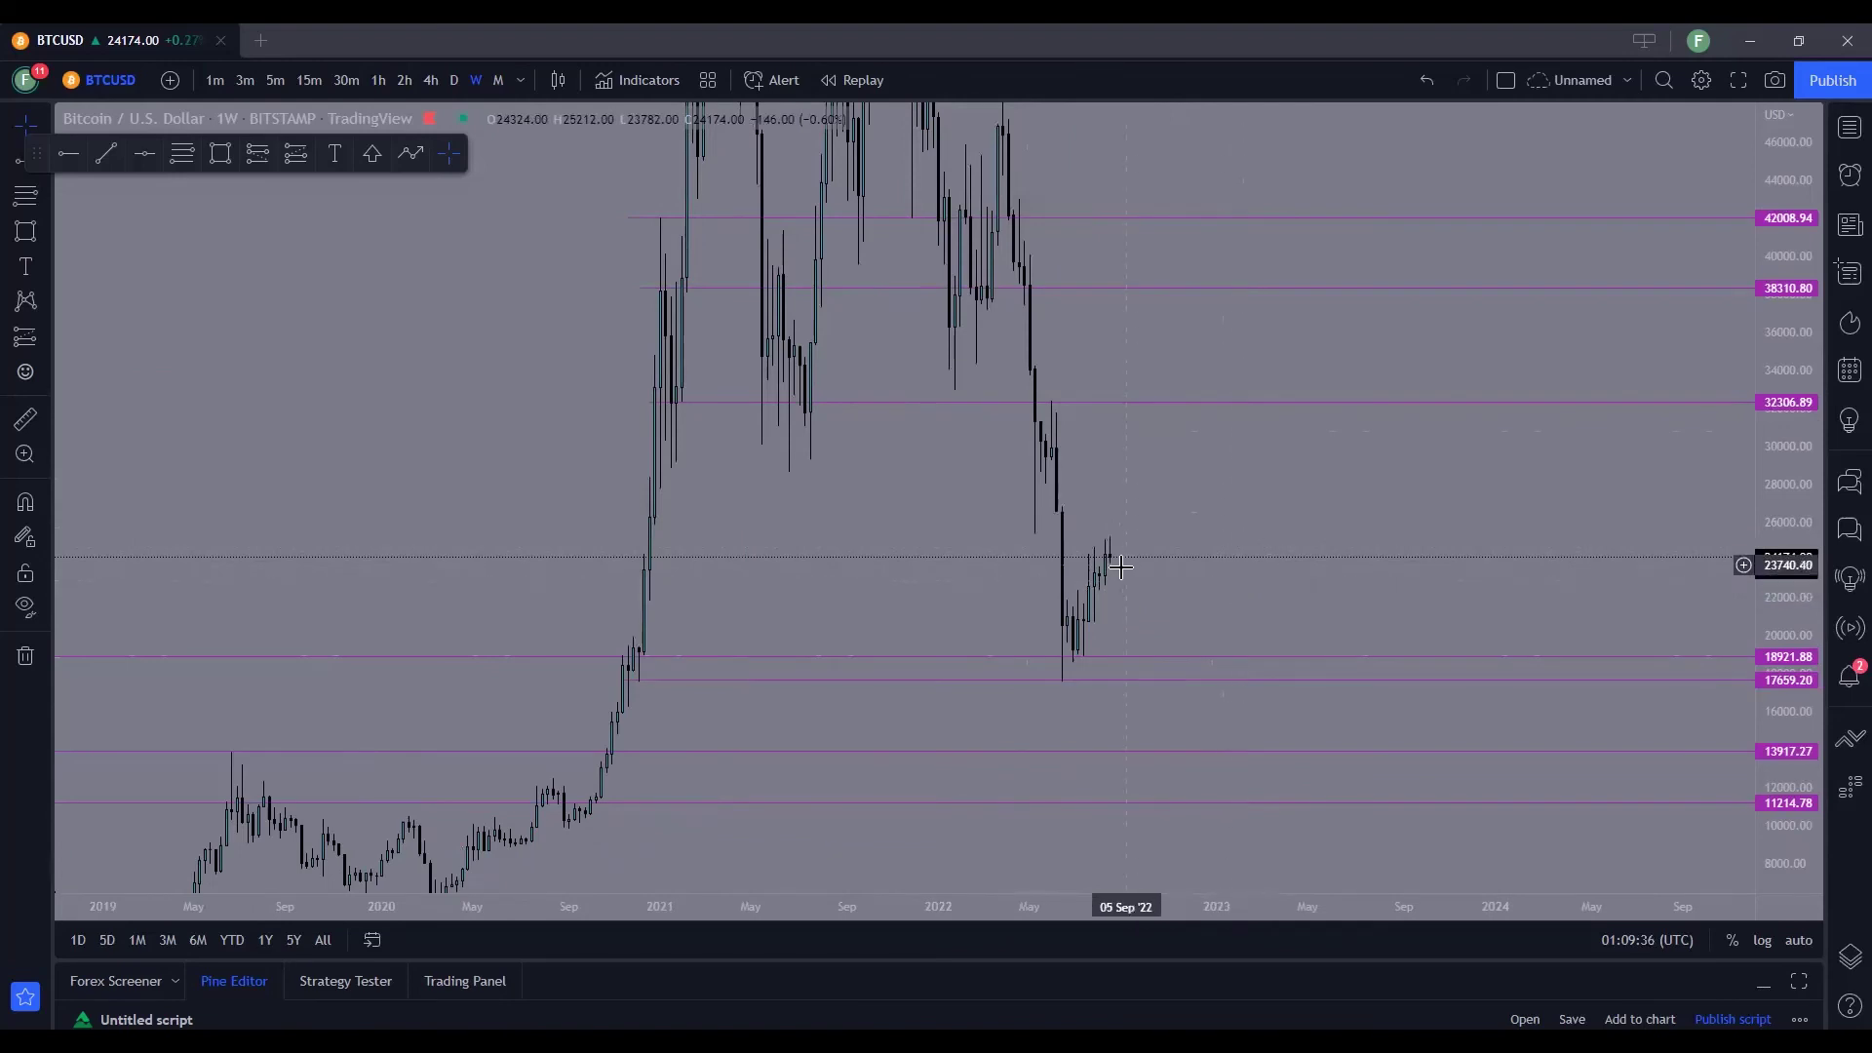
# Set the 1-hour timeframe and examine BTCUSD price action from late July to 16 August 2022.
pyautogui.click(380, 81)
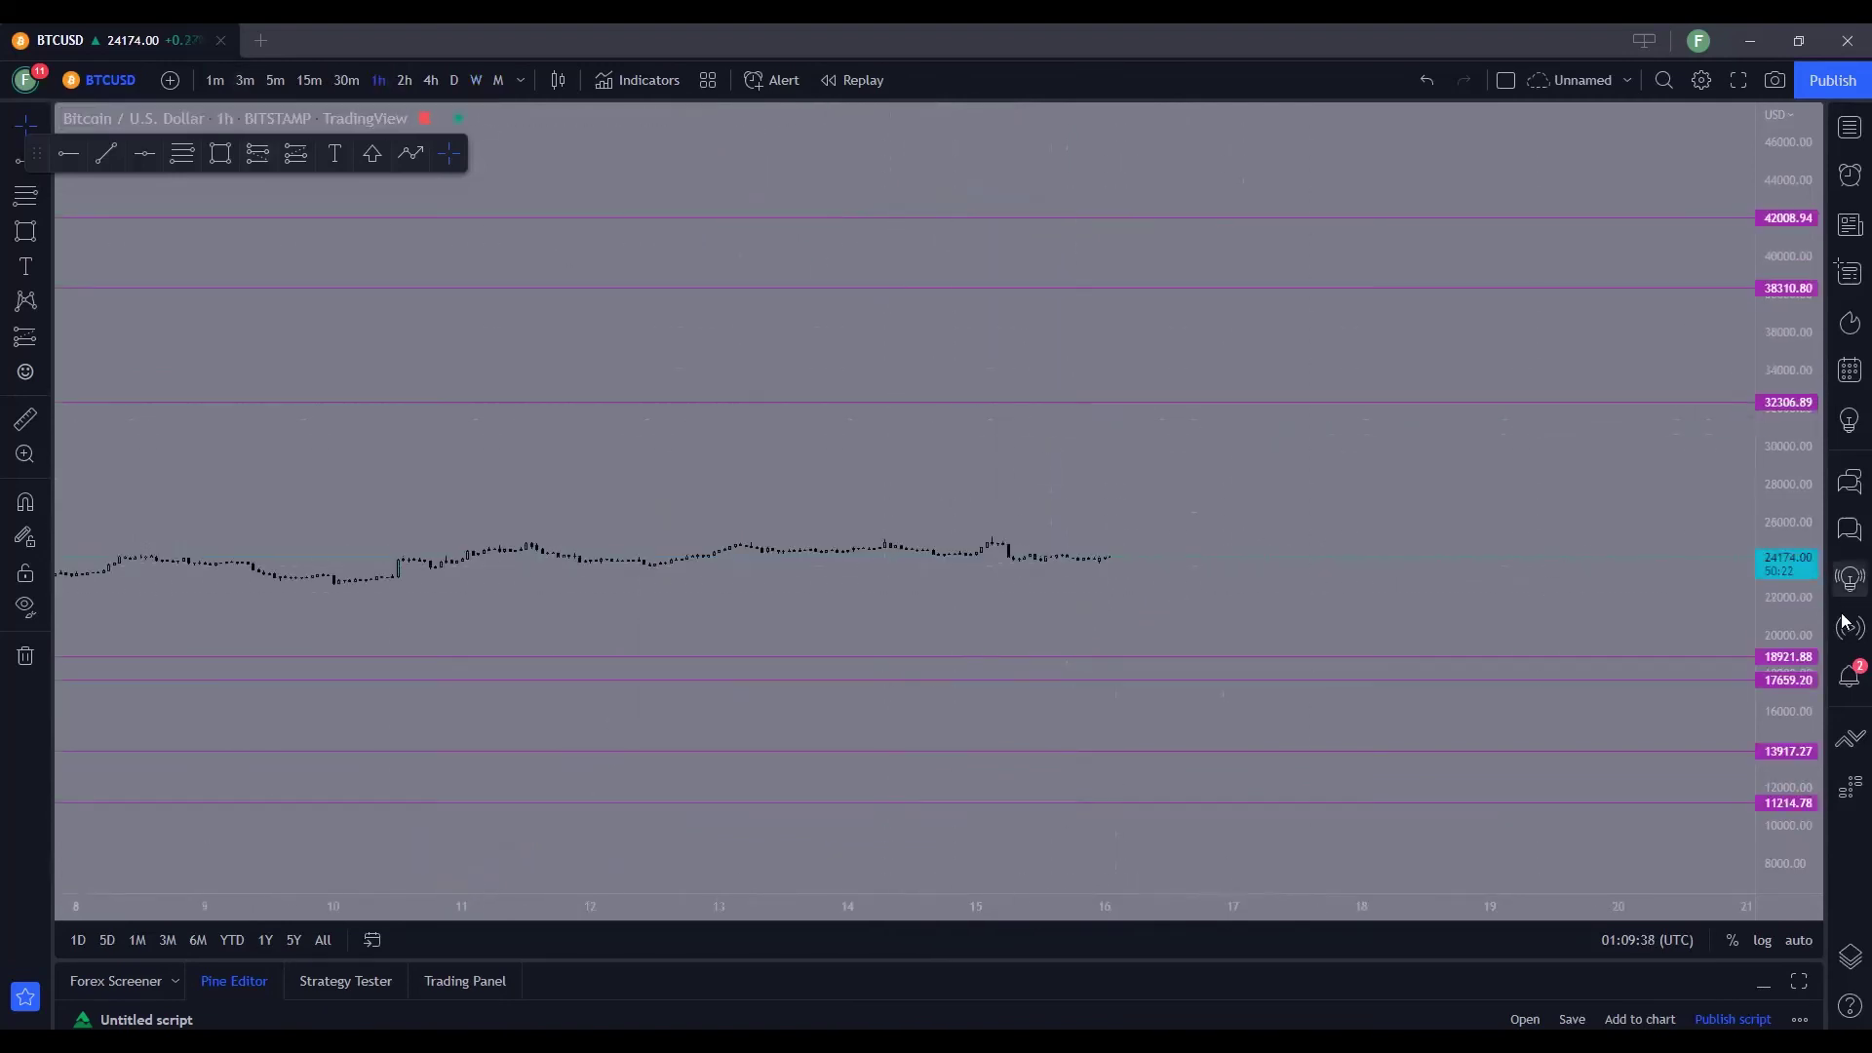
pyautogui.moveTo(1800, 602); pyautogui.dragTo(1692, 107)
pyautogui.scroll(-5, 1260, 873)
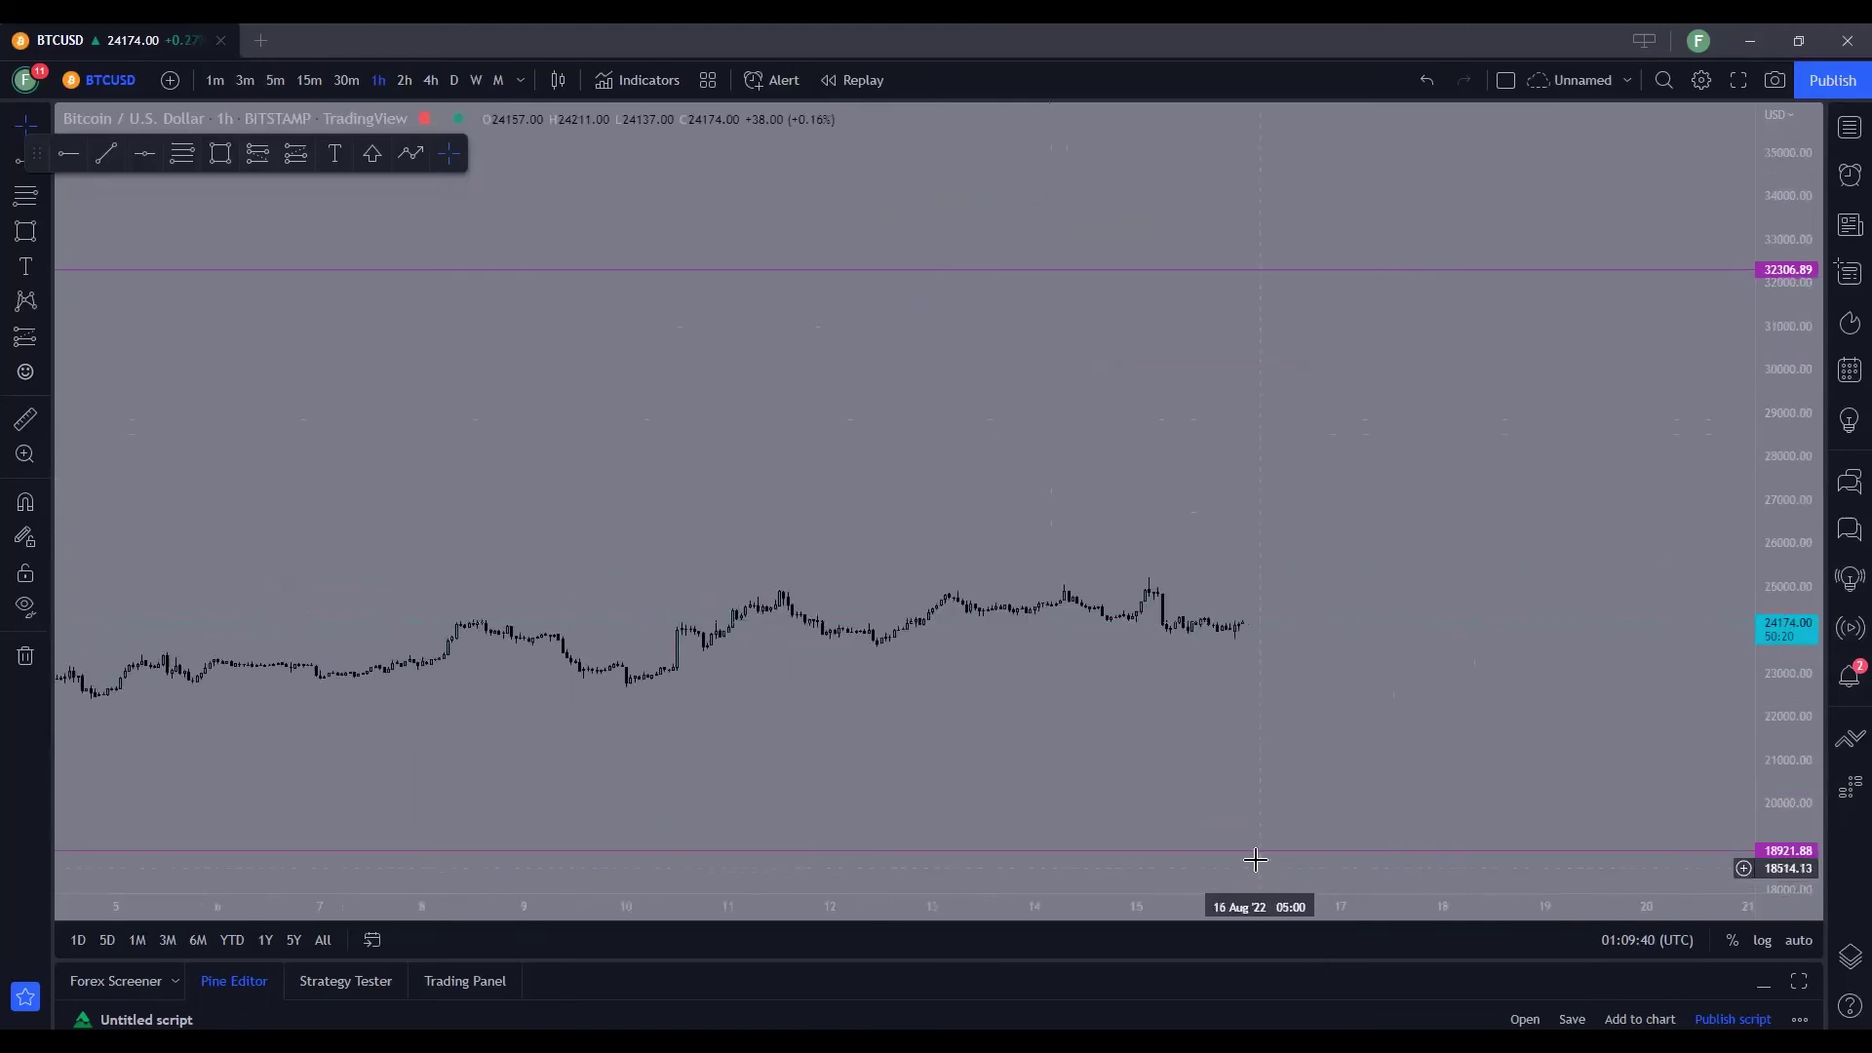
pyautogui.moveTo(1131, 690); pyautogui.dragTo(1249, 438)
pyautogui.moveTo(1775, 547); pyautogui.dragTo(1743, 185)
pyautogui.moveTo(1287, 472); pyautogui.dragTo(1244, 804)
pyautogui.moveTo(1790, 672); pyautogui.dragTo(1721, 429)
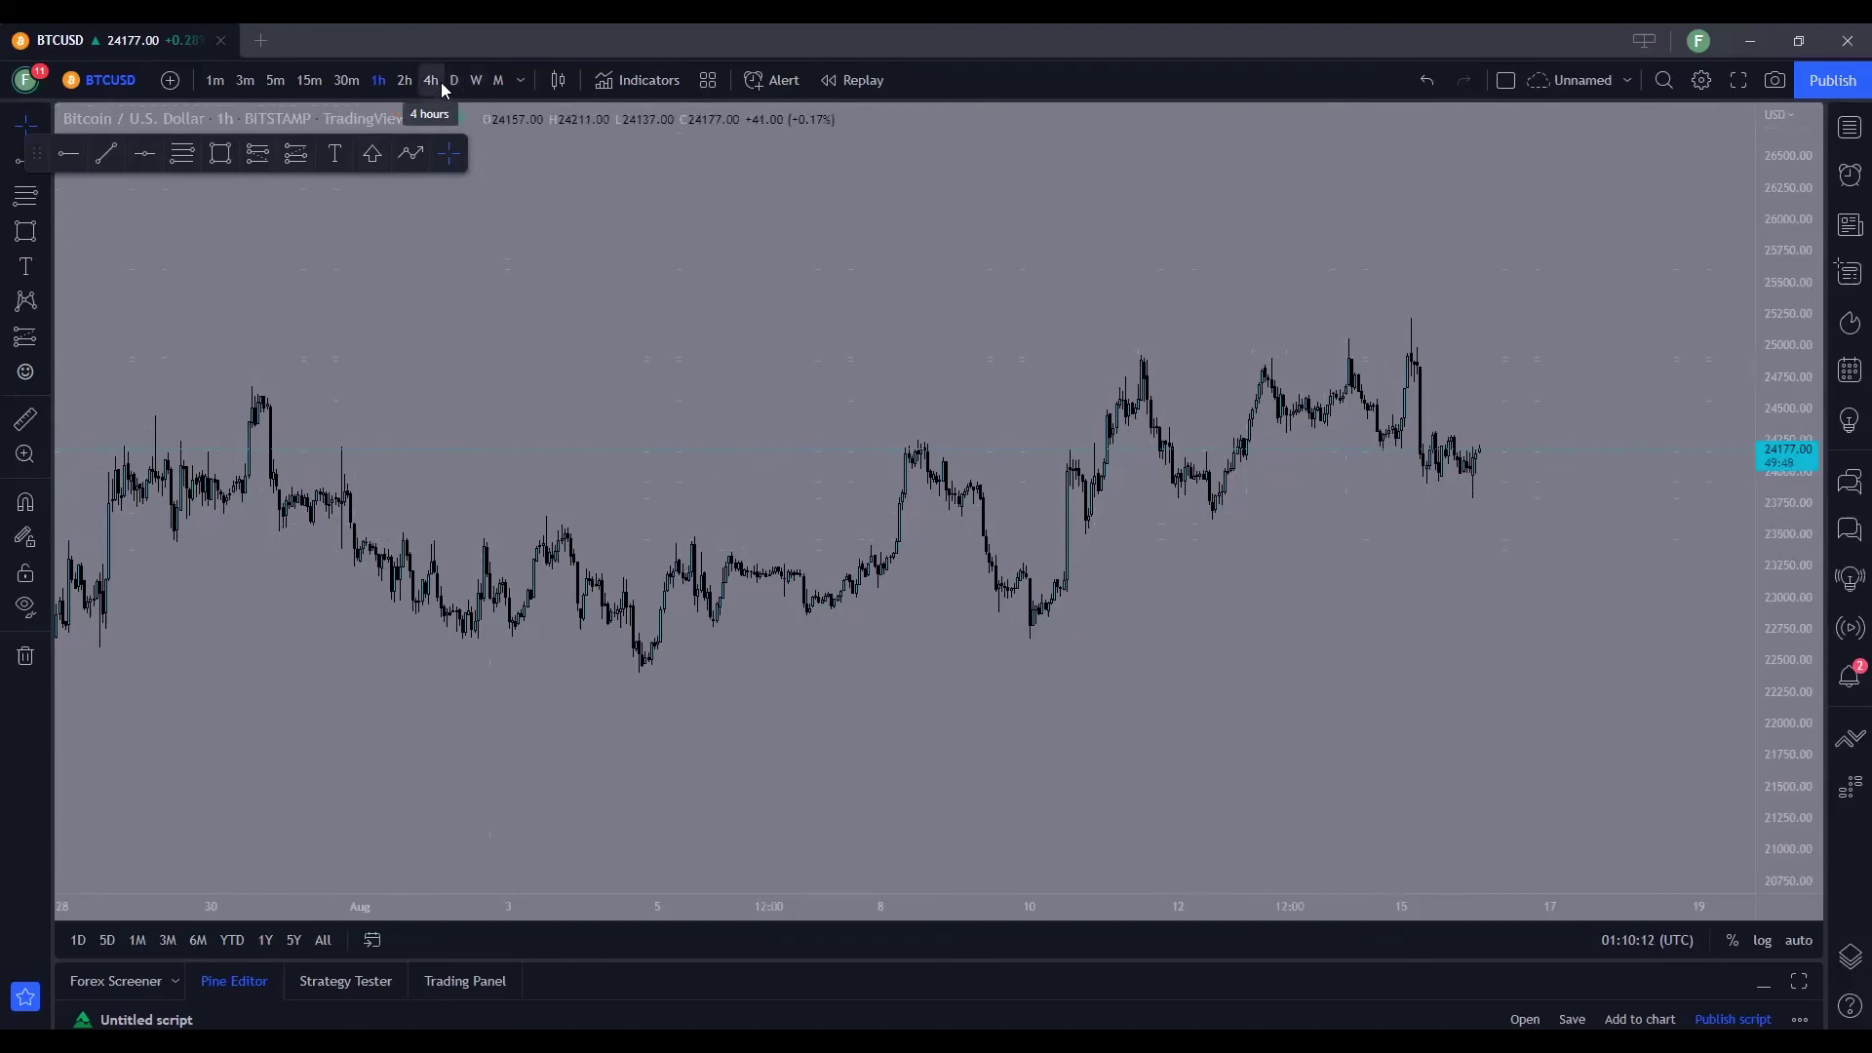
# Return to the weekly timeframe and examine the latest BTCUSD candles against the horizontal levels from the 2018 high upward.
pyautogui.click(476, 79)
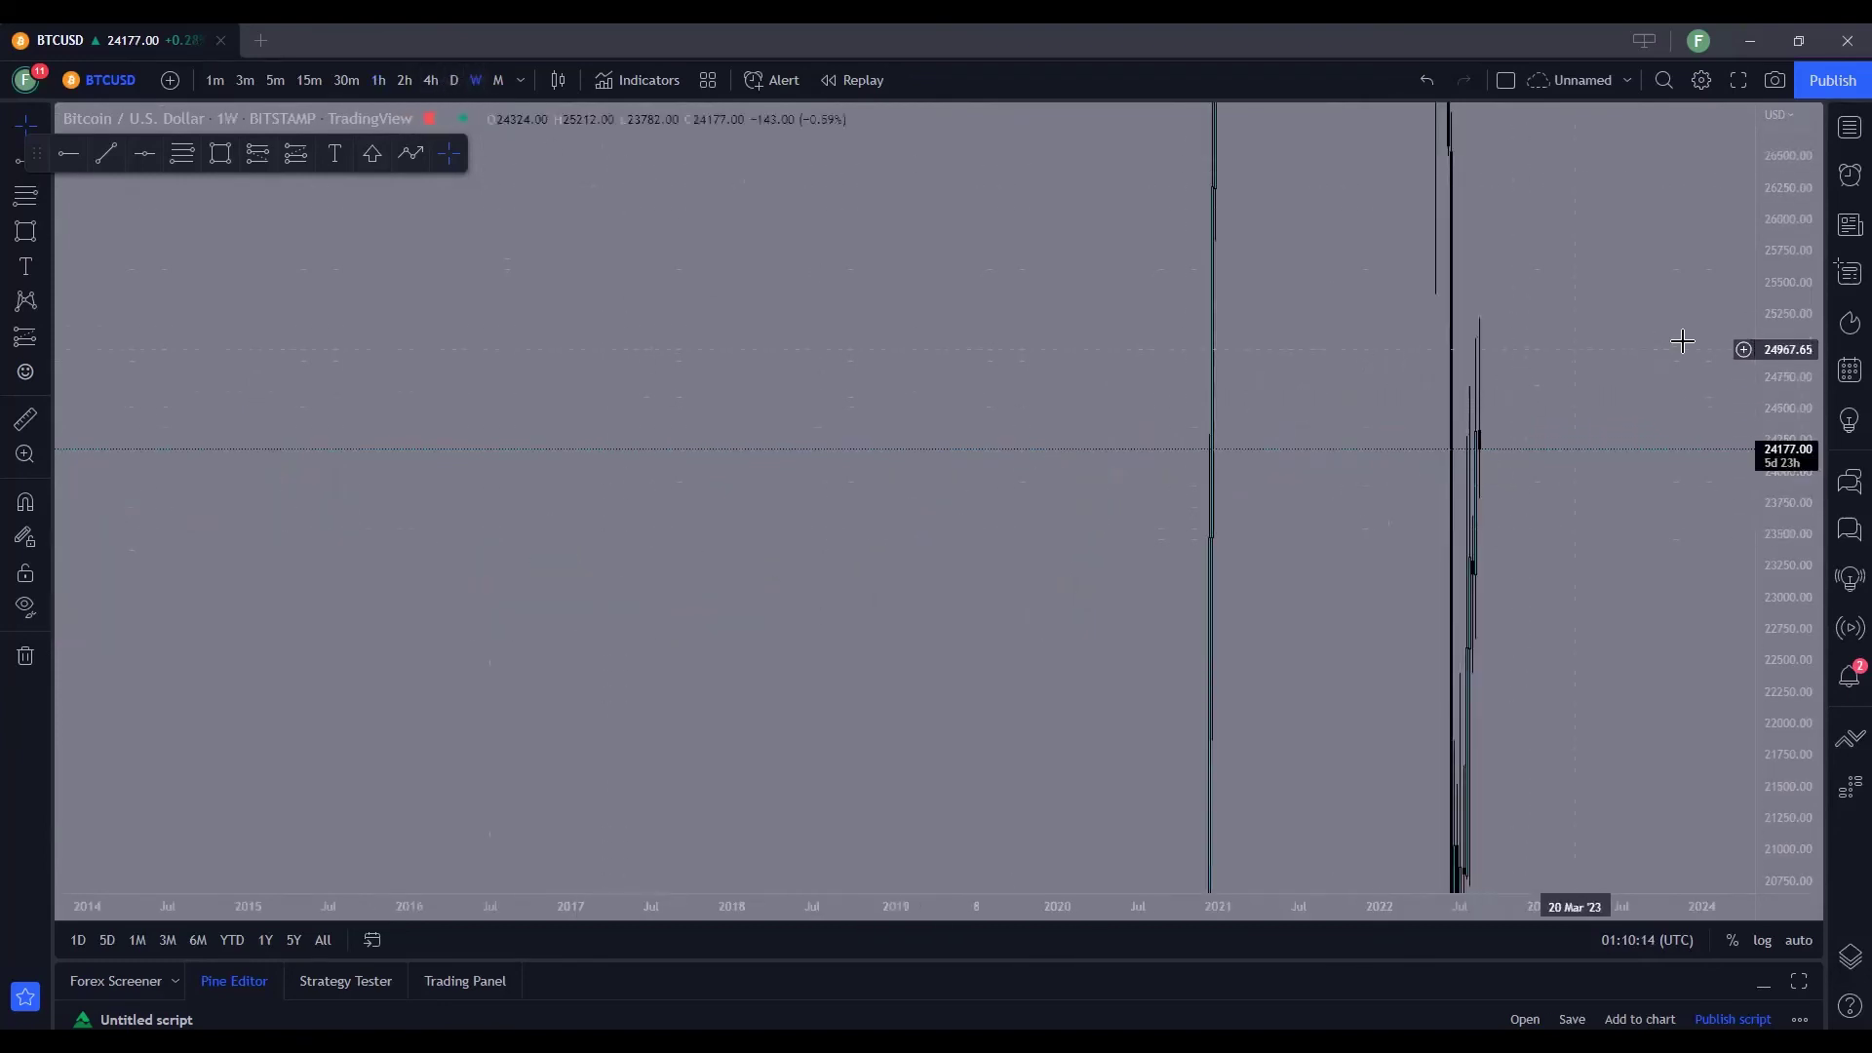
pyautogui.moveTo(1805, 269); pyautogui.dragTo(1600, 583)
pyautogui.scroll(5, 1599, 583)
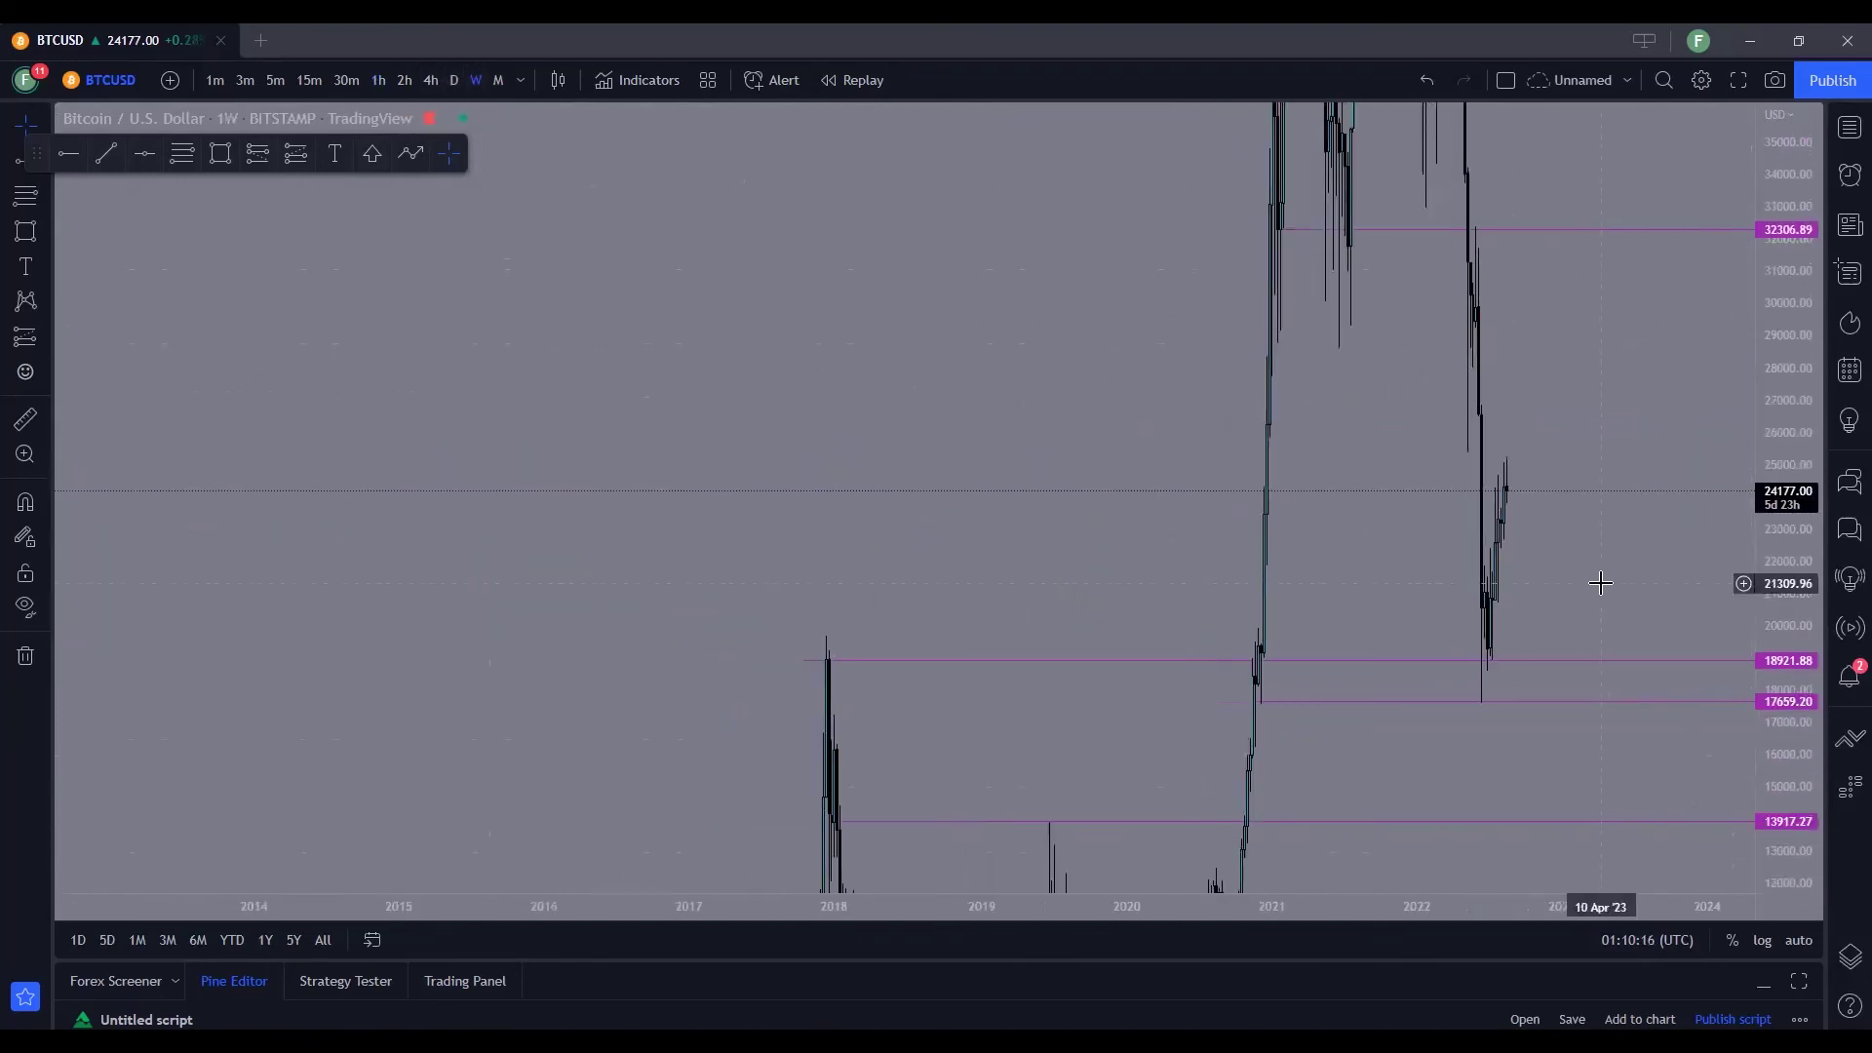
pyautogui.moveTo(1458, 585); pyautogui.dragTo(1496, 547)
pyautogui.moveTo(1770, 330); pyautogui.dragTo(1650, 526)
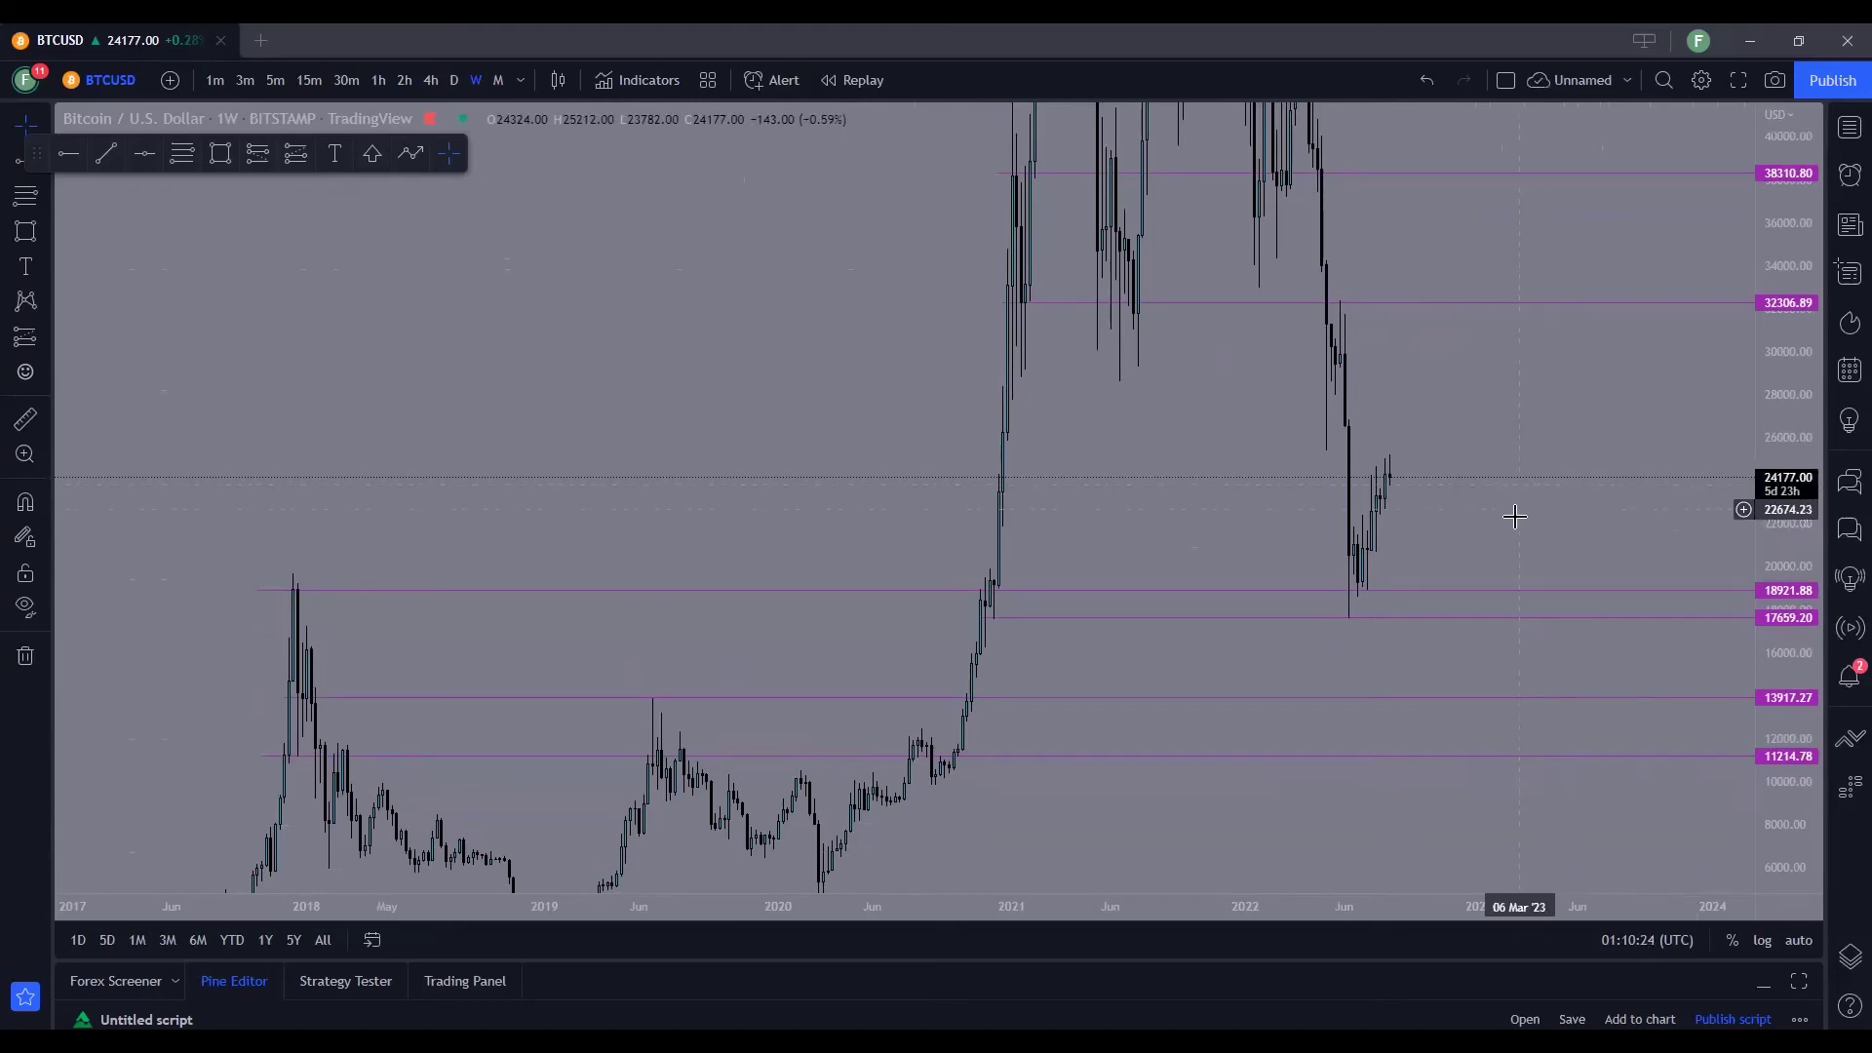
# Examine the weekly BTCUSD history from 2017 to 2022 against the lower horizontal levels from 18921.88 down to 1878.00.
pyautogui.scroll(-2, 1608, 473)
pyautogui.moveTo(1583, 505); pyautogui.dragTo(1335, 330)
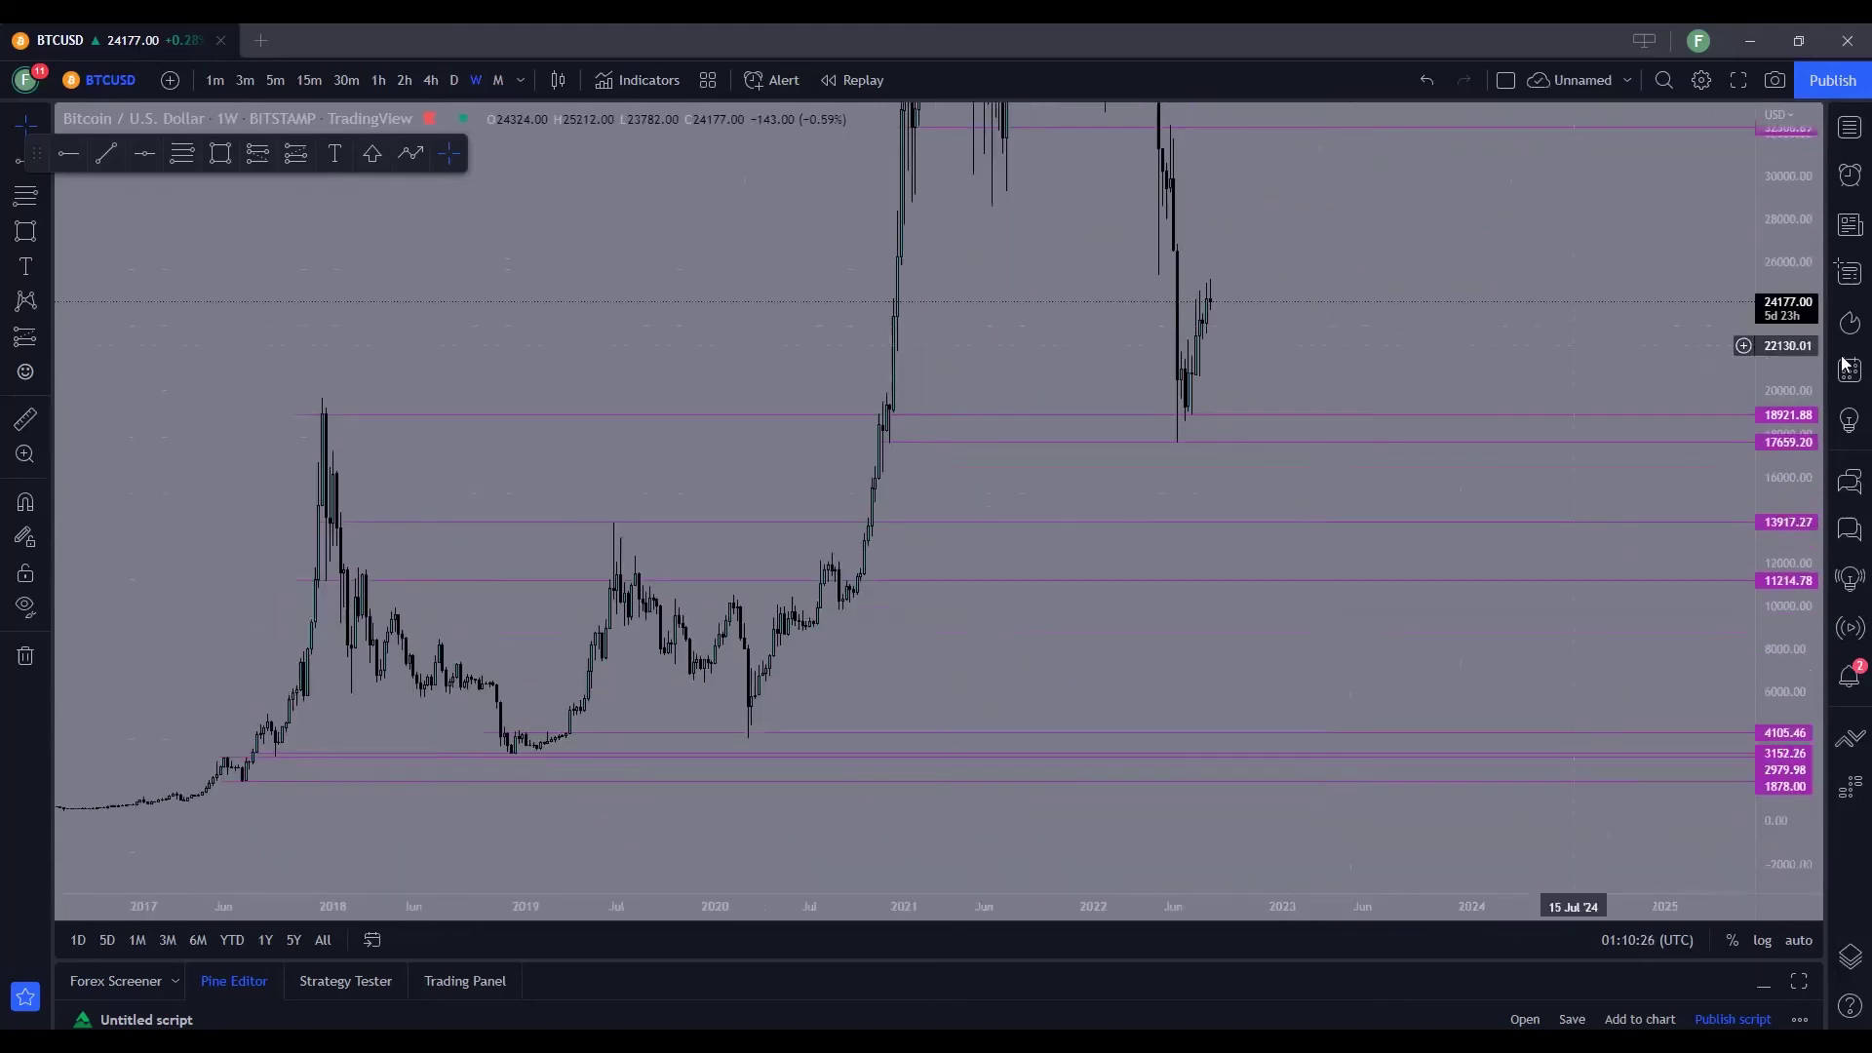
pyautogui.moveTo(1783, 293); pyautogui.dragTo(1776, 468)
pyautogui.moveTo(1385, 592); pyautogui.dragTo(1367, 669)
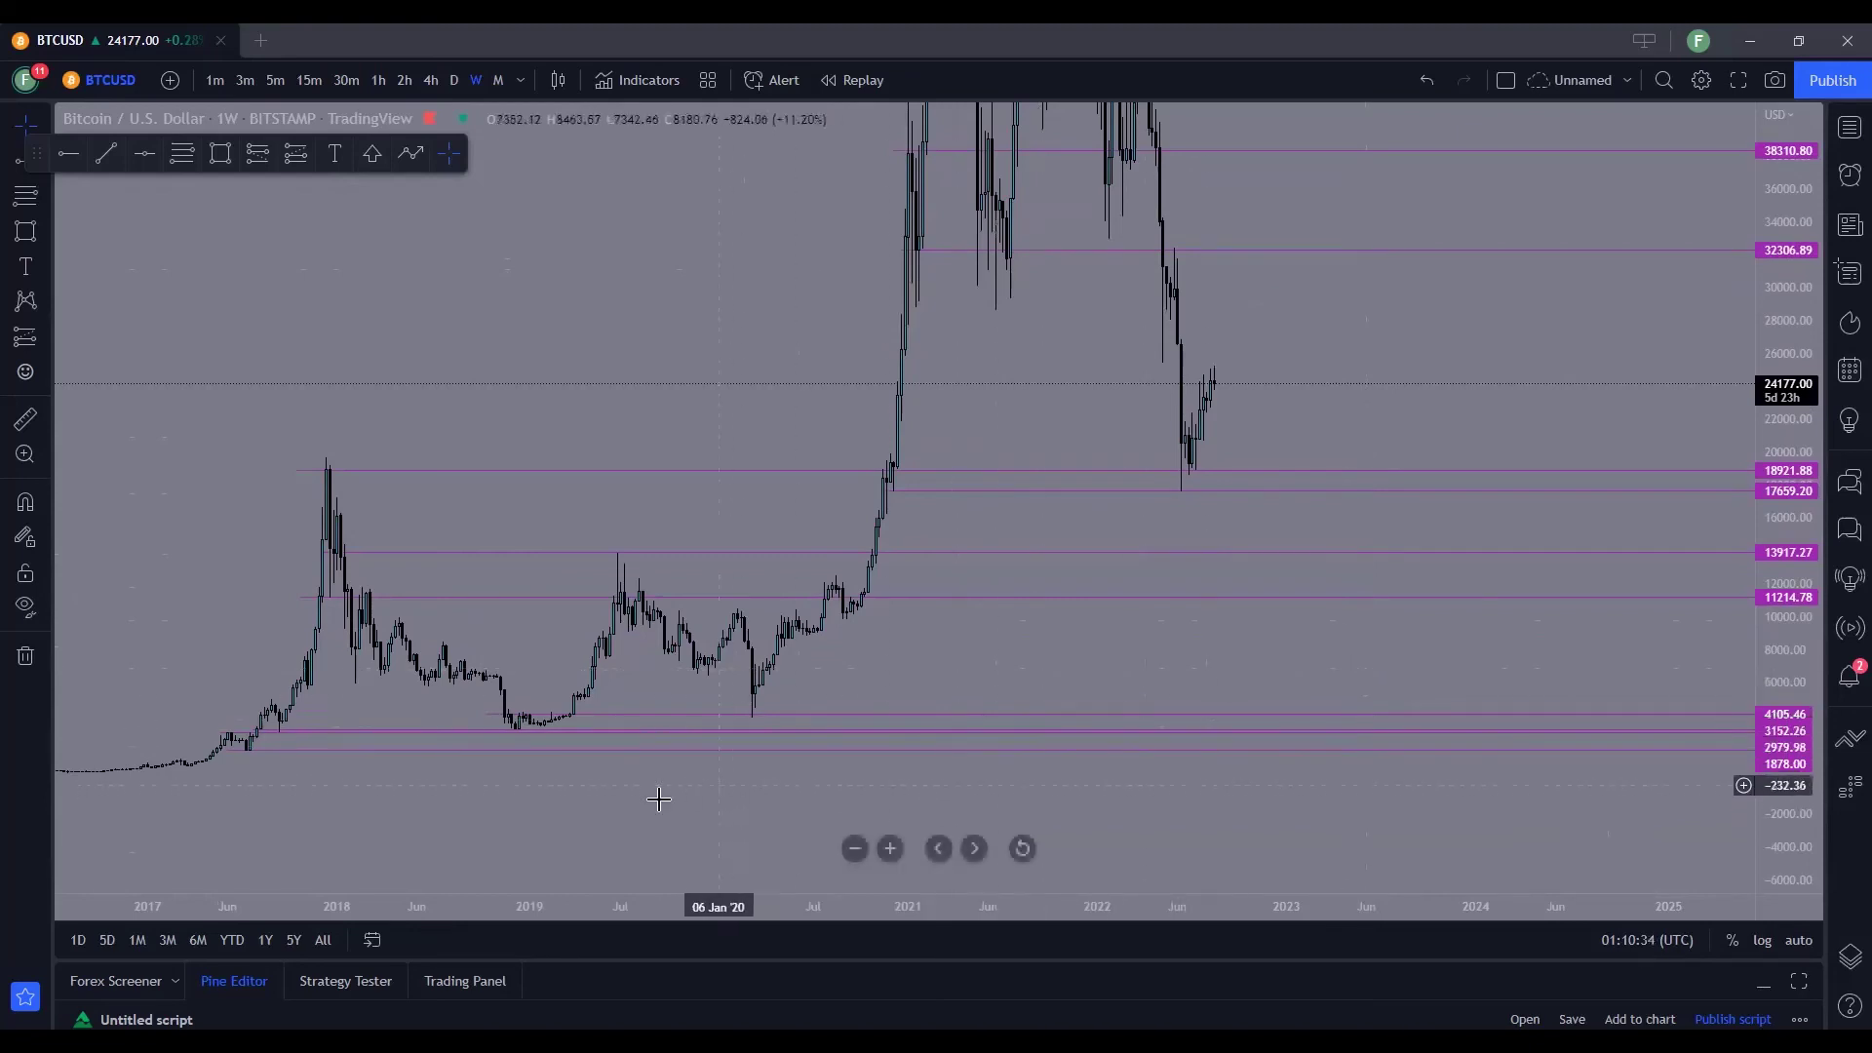
pyautogui.moveTo(556, 777); pyautogui.dragTo(627, 782)
pyautogui.moveTo(1391, 773); pyautogui.dragTo(1225, 781)
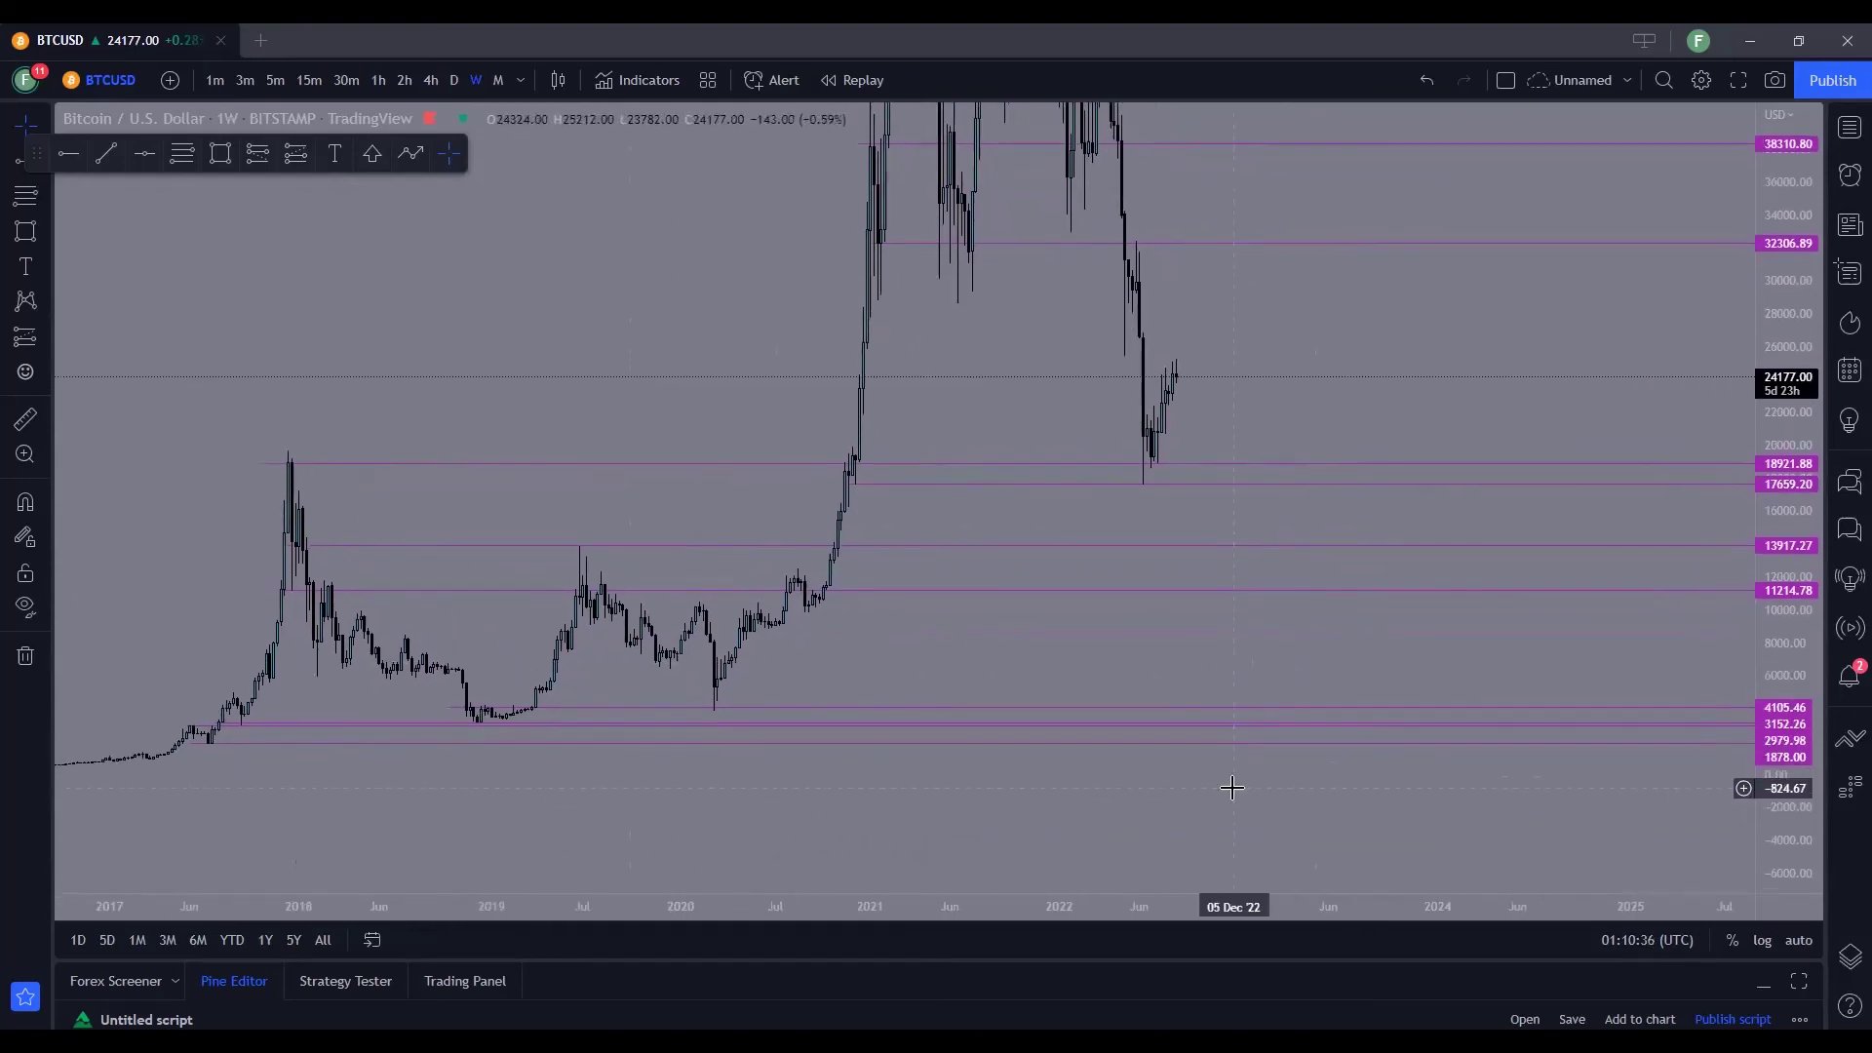
pyautogui.moveTo(1286, 410); pyautogui.dragTo(1250, 483)
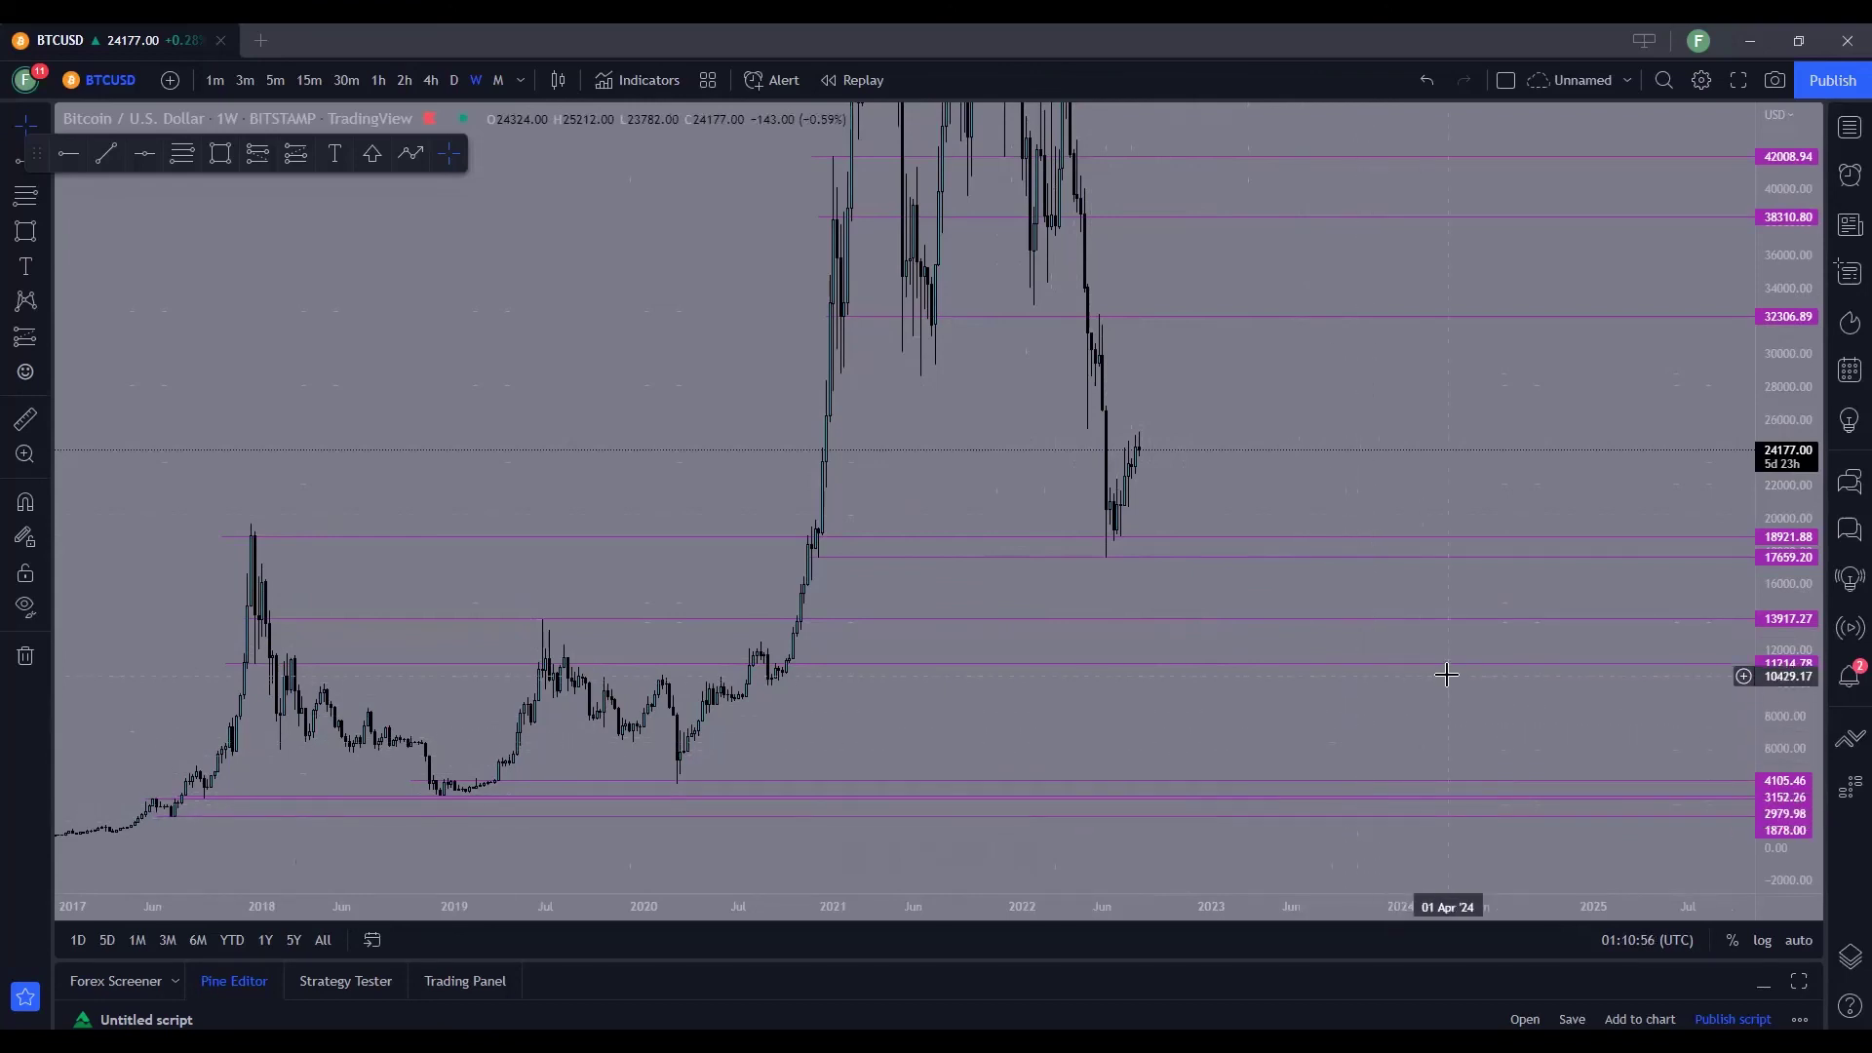
# Examine the 2021 BTCUSD peaks and the decline from them through the 42008.94, 38310.80 and 32306.89 levels.
pyautogui.moveTo(1776, 429); pyautogui.dragTo(1776, 600)
pyautogui.moveTo(1238, 453); pyautogui.dragTo(1224, 594)
pyautogui.moveTo(1141, 297); pyautogui.dragTo(1128, 459)
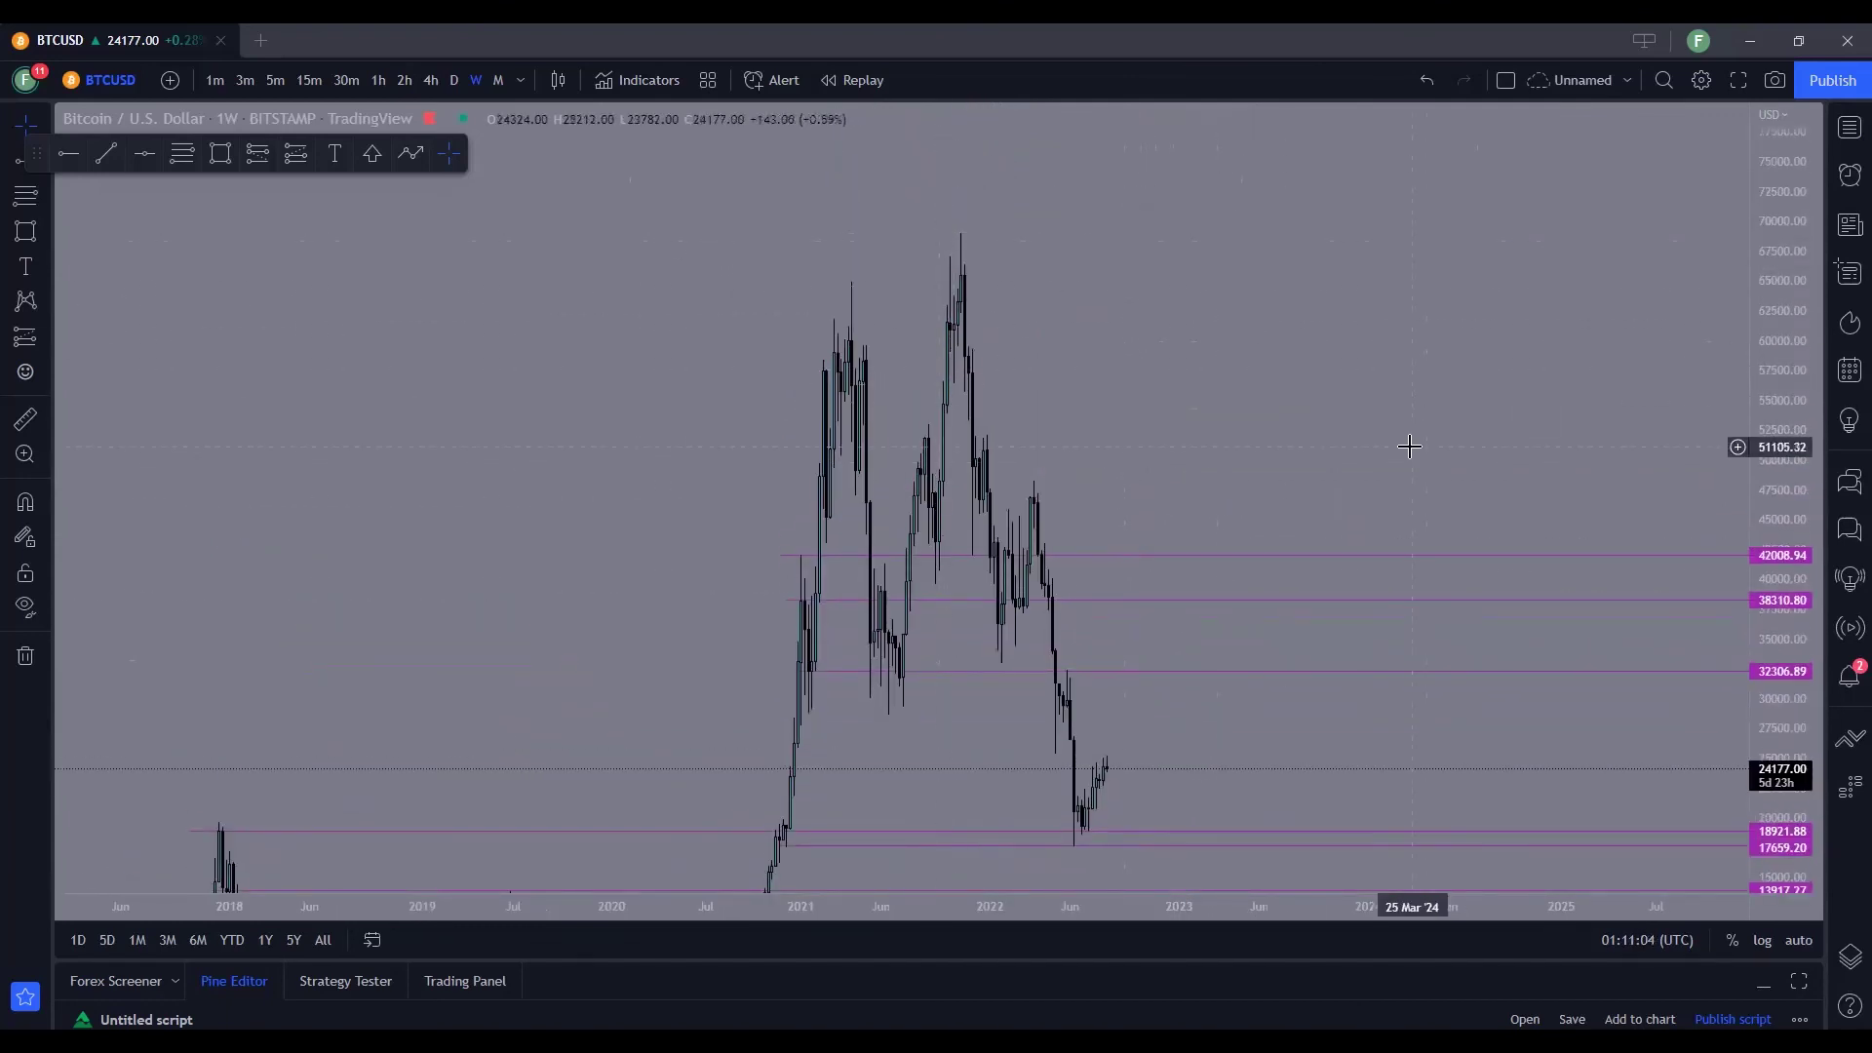
pyautogui.moveTo(1408, 443); pyautogui.dragTo(1265, 212)
pyautogui.moveTo(1187, 259); pyautogui.dragTo(1341, 271)
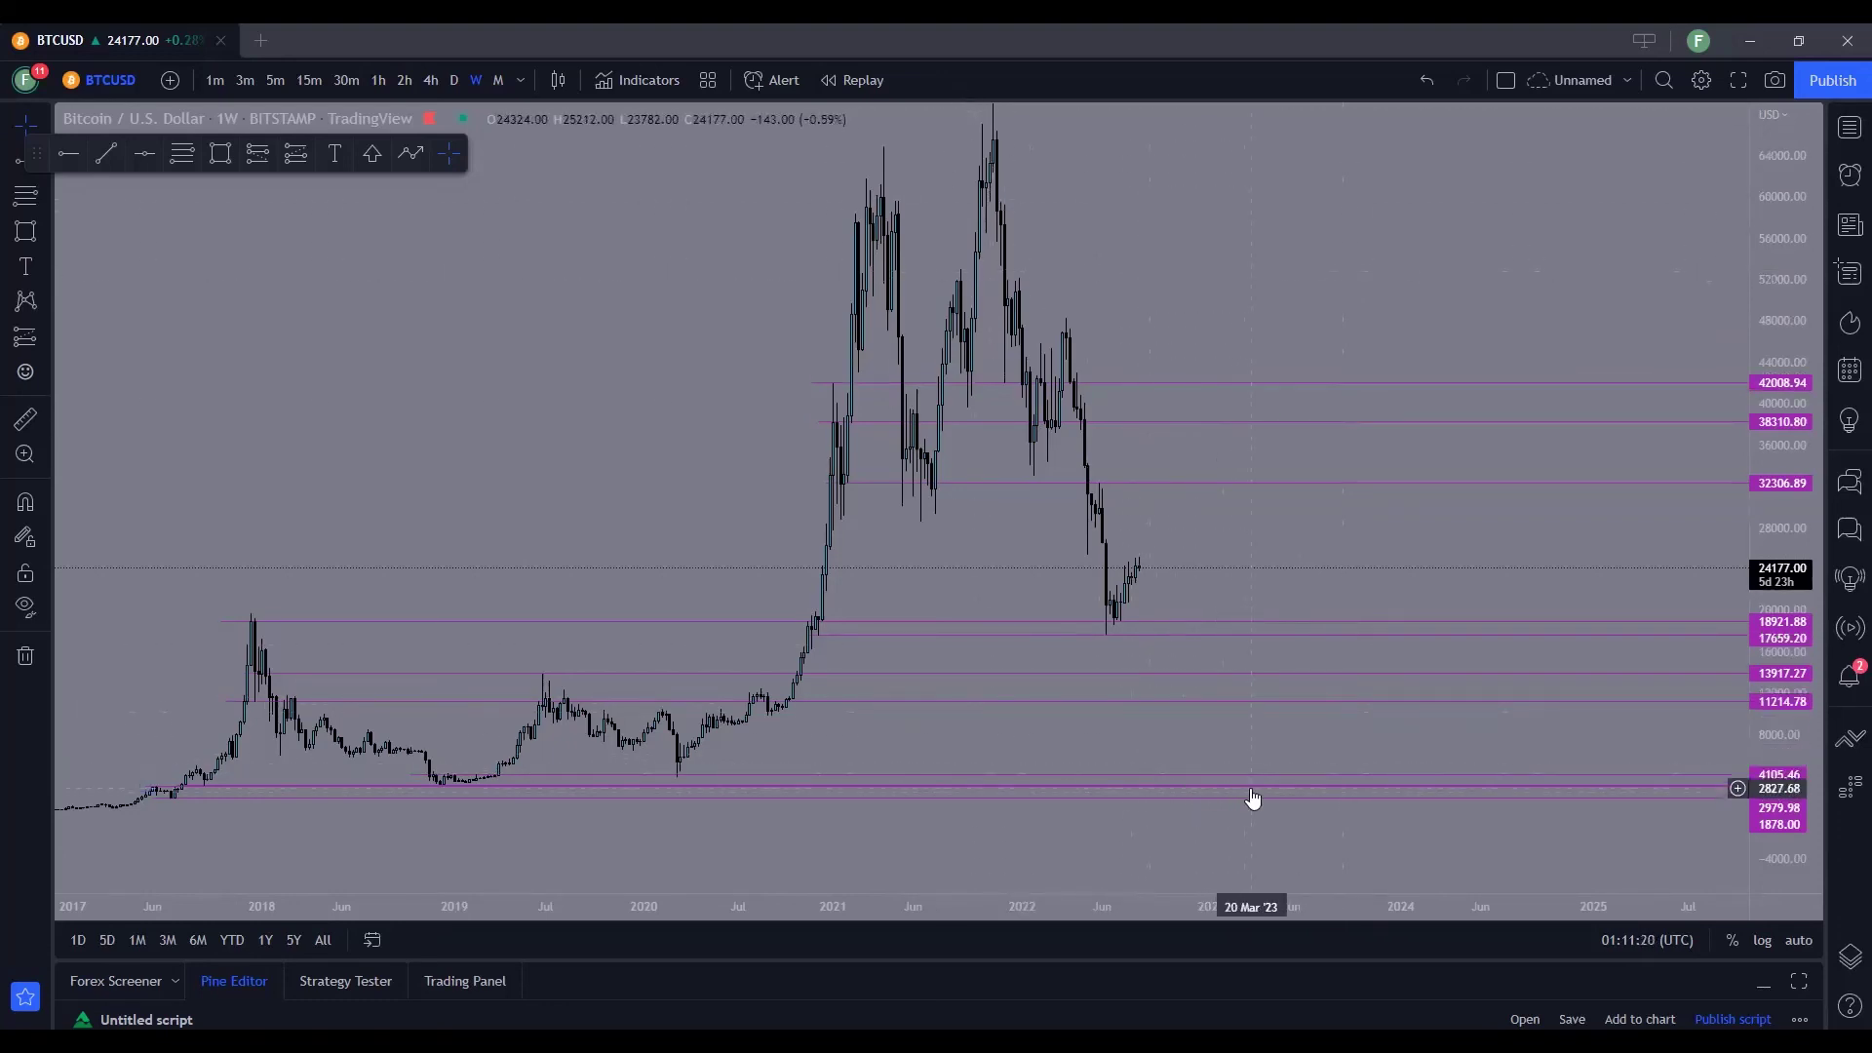
pyautogui.moveTo(1291, 731); pyautogui.dragTo(1447, 718)
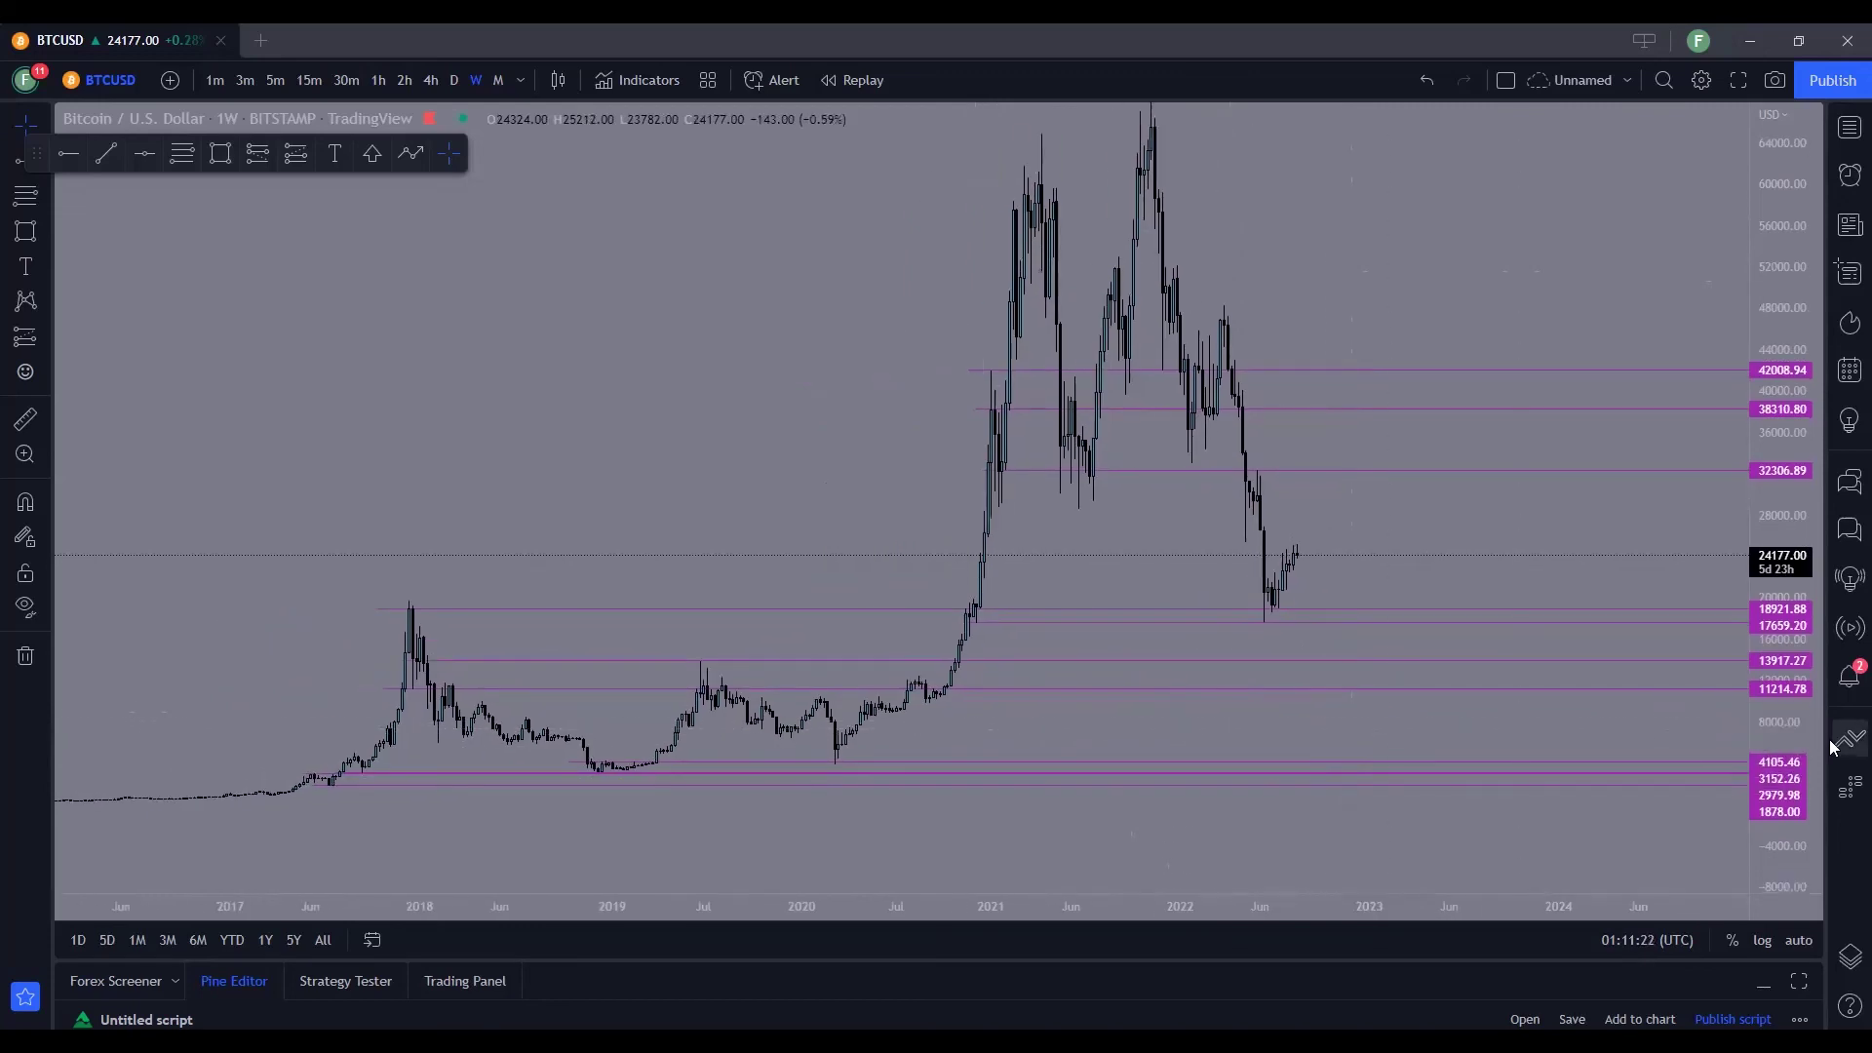
# Examine the latest weekly BTCUSD candles in relation to the 32306.89 level above and the 17659.20, 13917.27 and 11214.78 levels below.
pyautogui.moveTo(1778, 732); pyautogui.dragTo(1778, 551)
pyautogui.moveTo(1438, 541); pyautogui.dragTo(1419, 408)
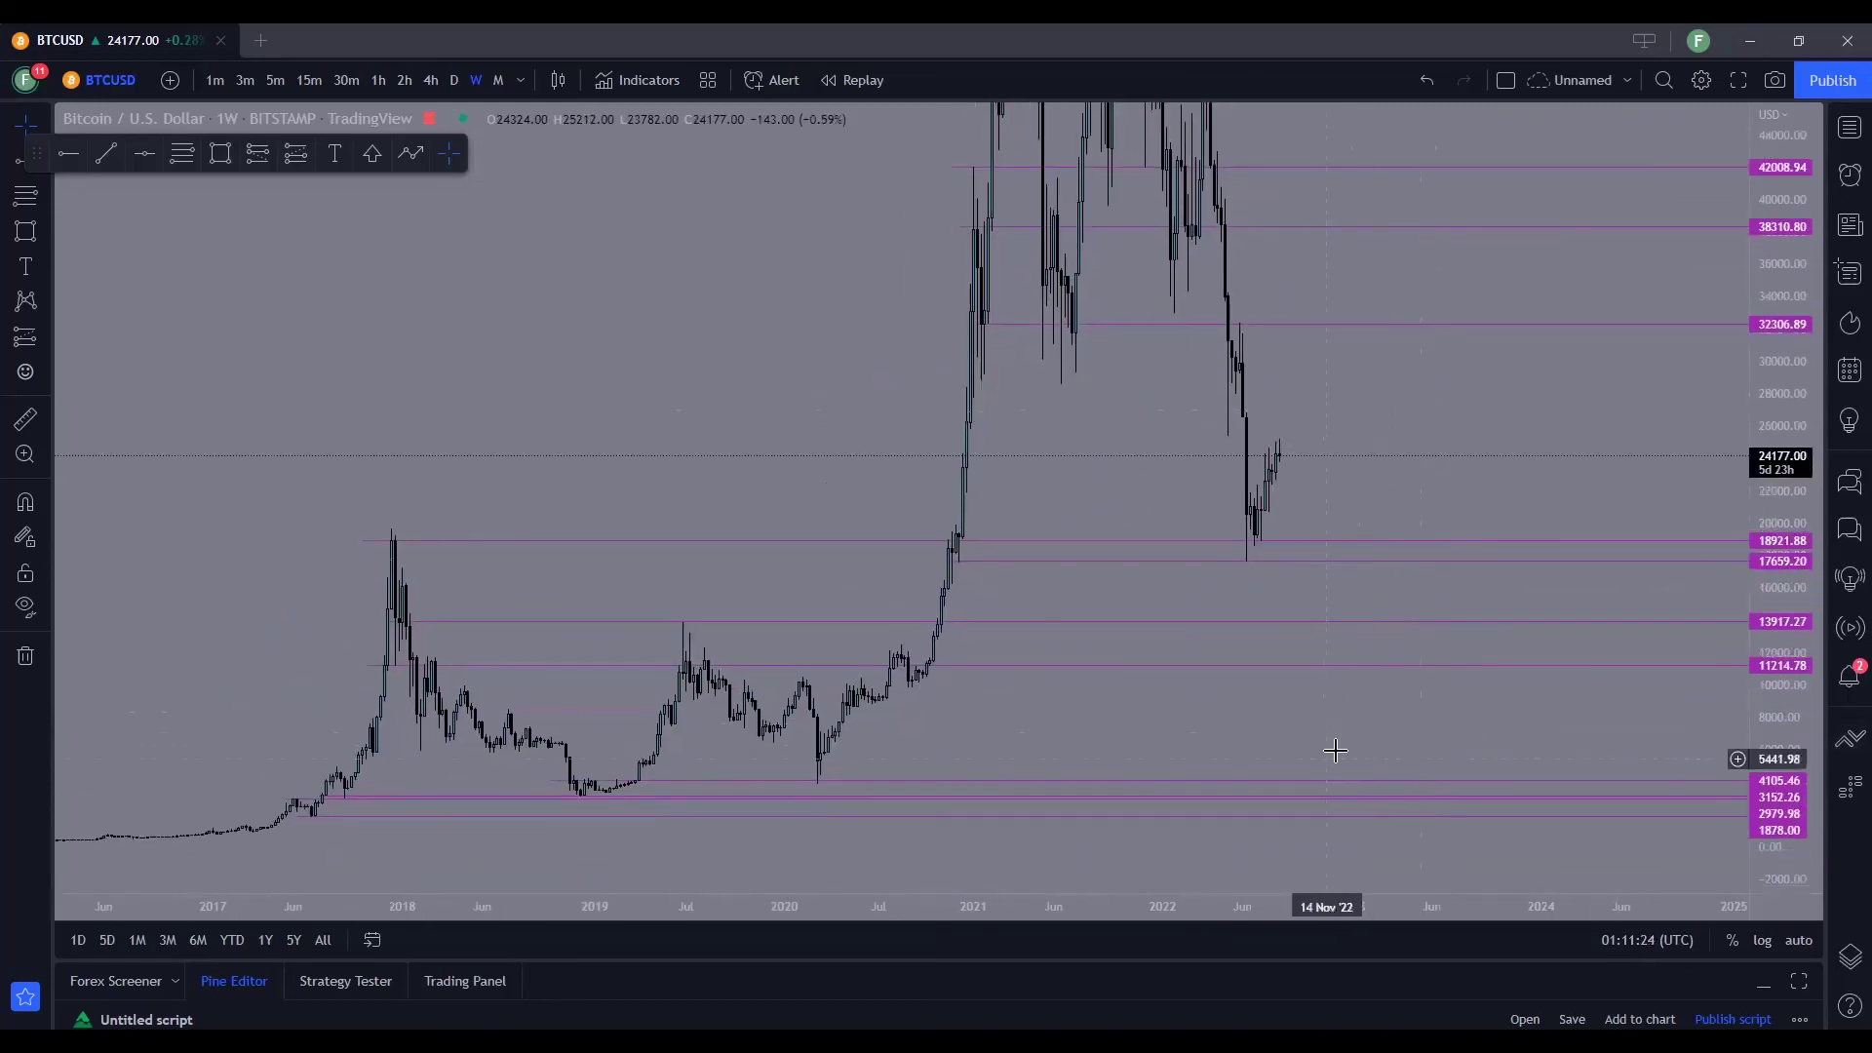
pyautogui.scroll(1, 1353, 728)
pyautogui.scroll(1, 1404, 740)
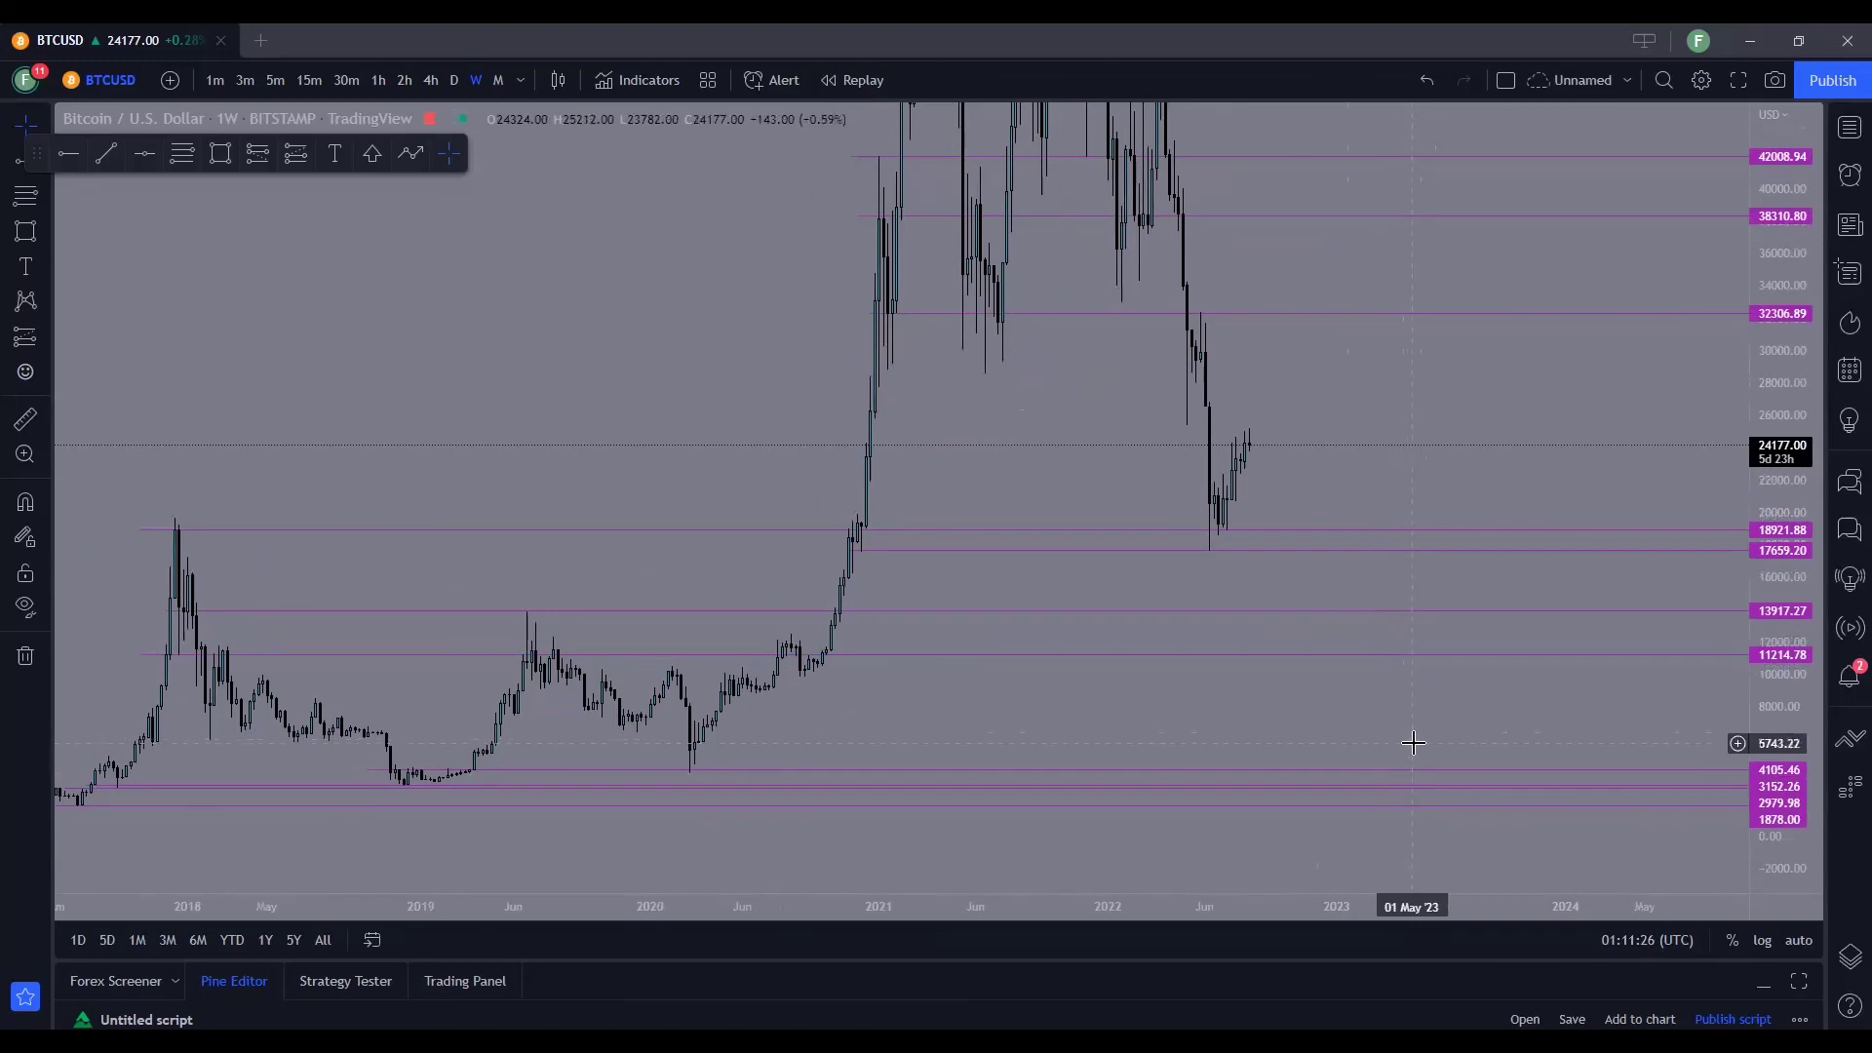
pyautogui.scroll(2, 1413, 743)
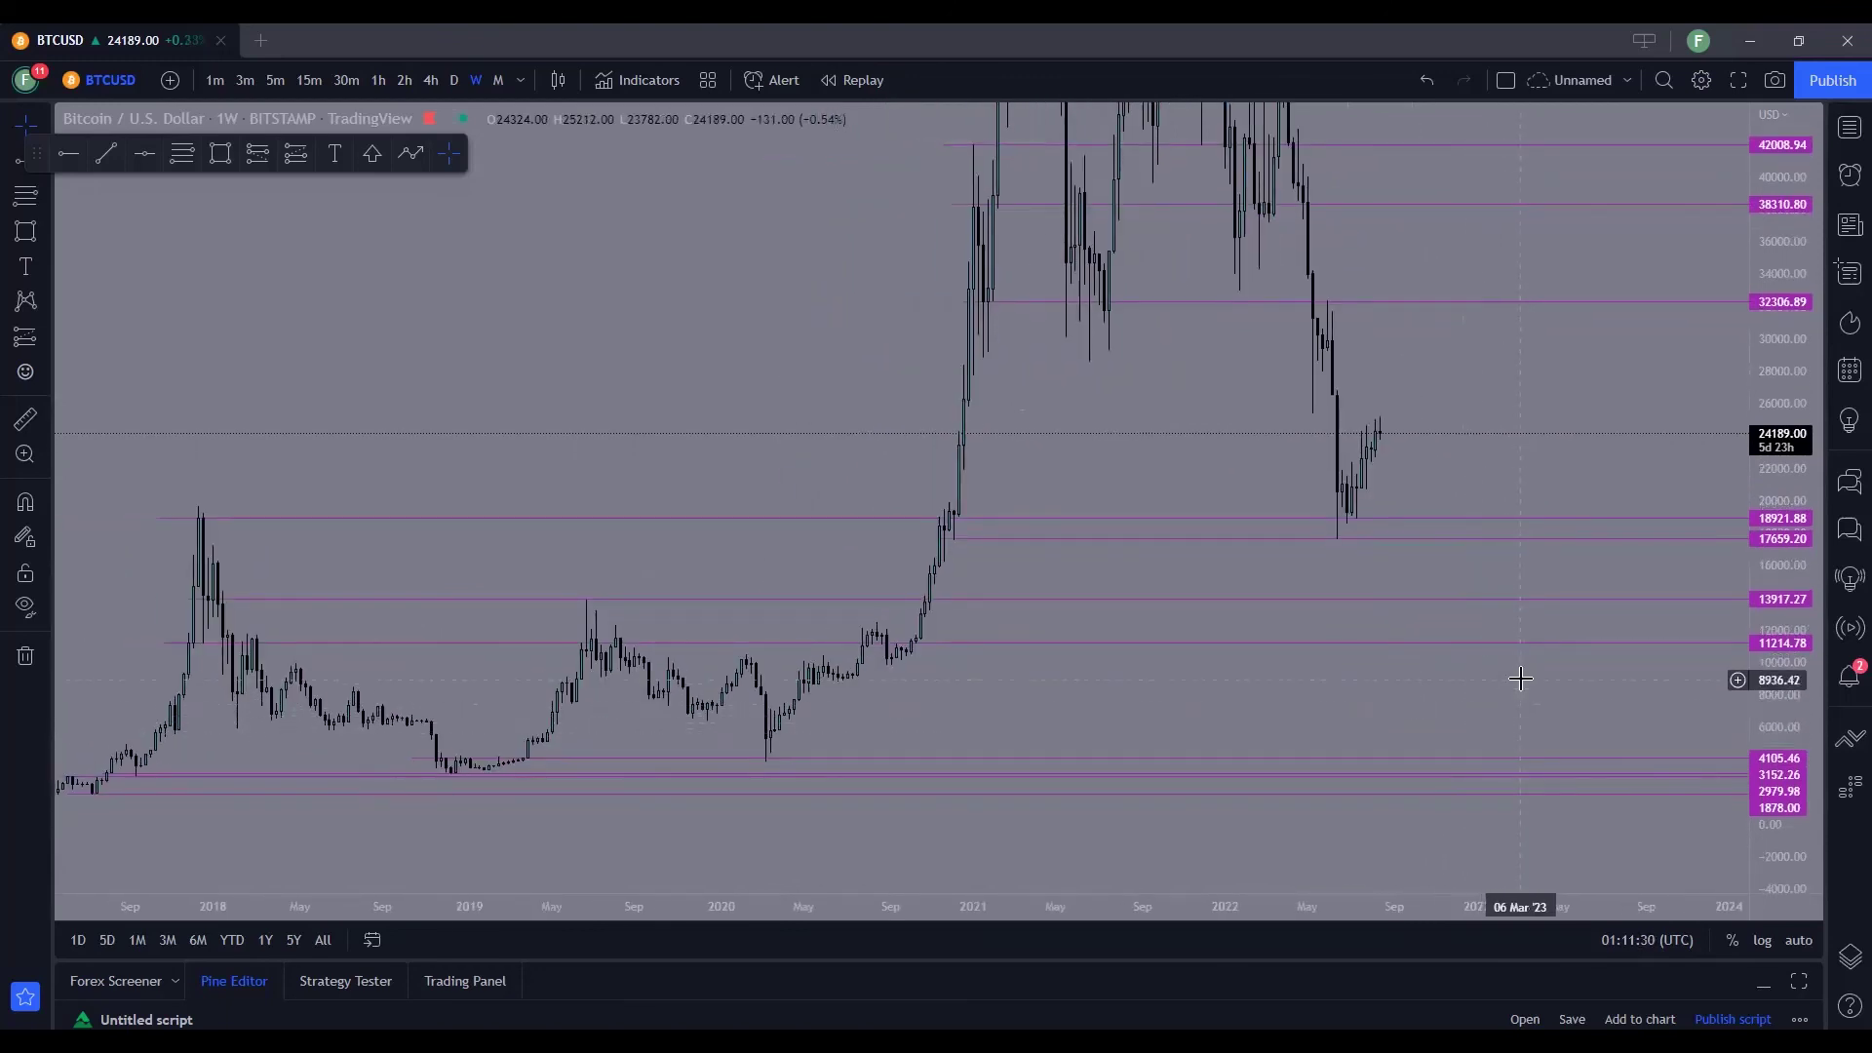
pyautogui.moveTo(1520, 680); pyautogui.dragTo(1480, 727)
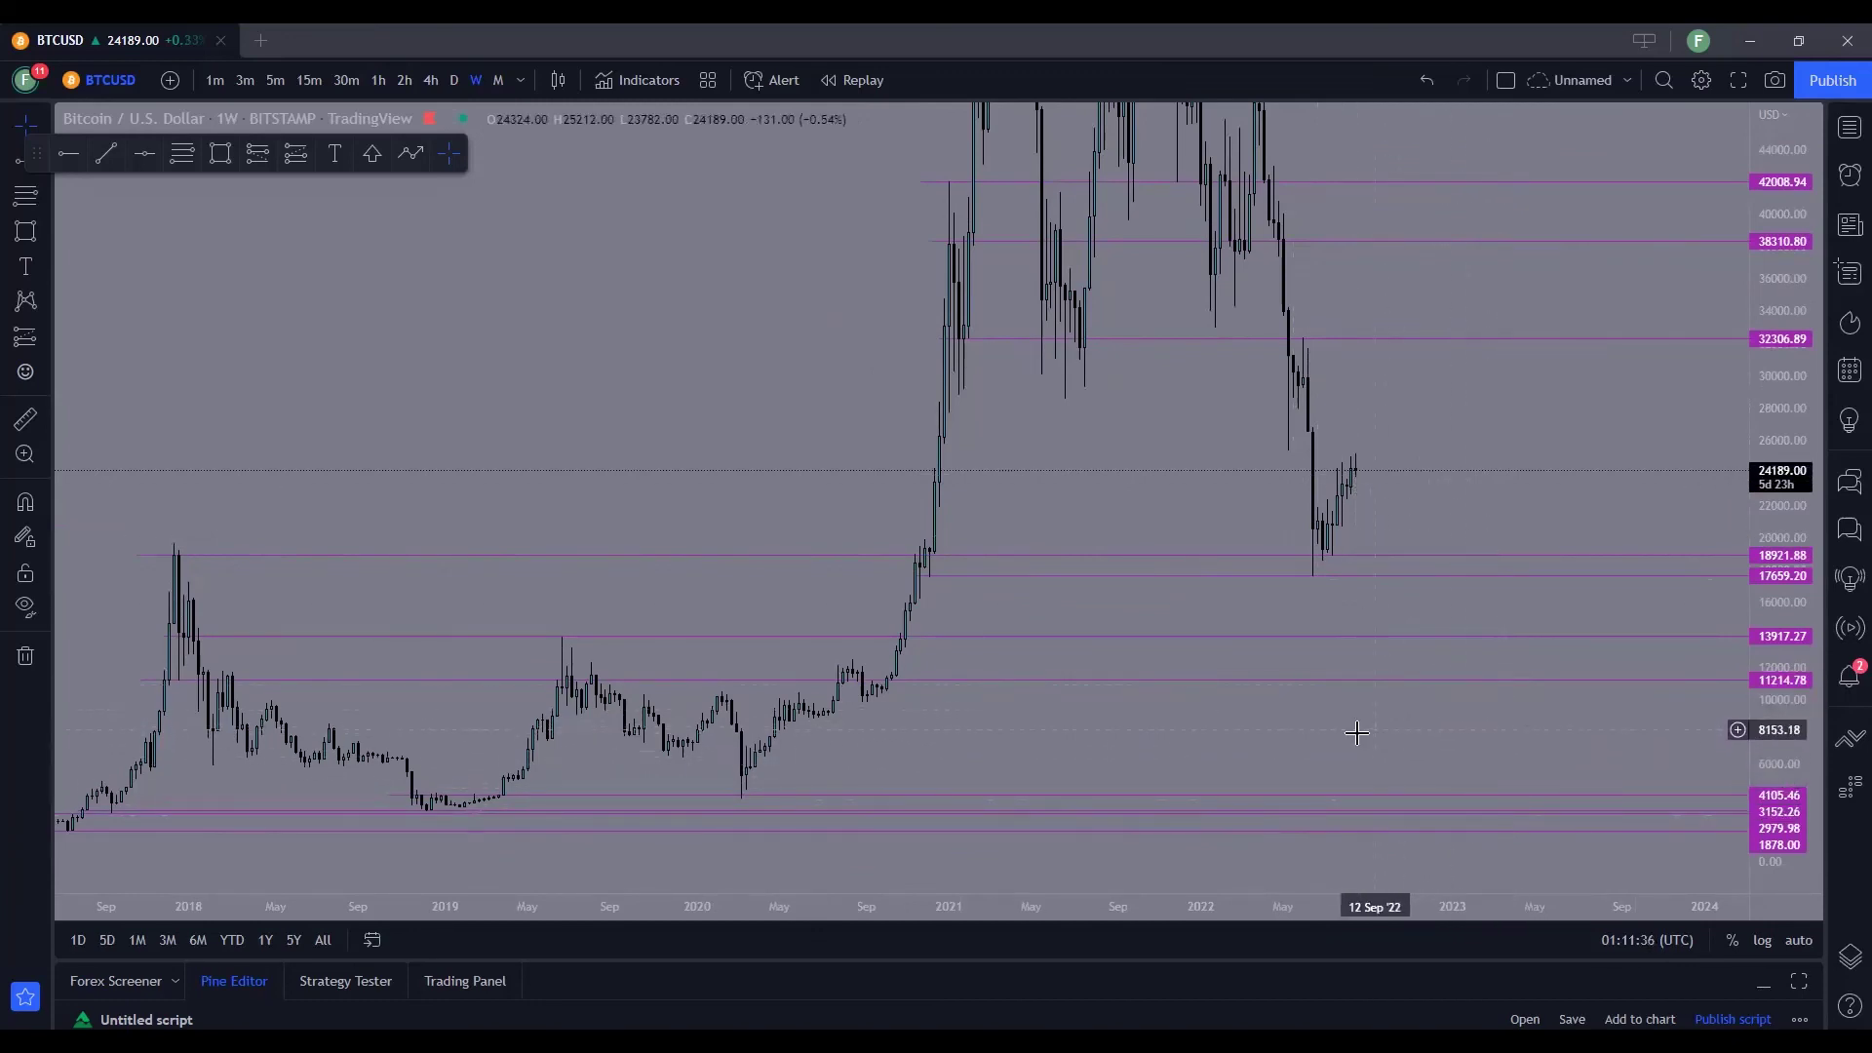
pyautogui.moveTo(1361, 732); pyautogui.dragTo(1458, 726)
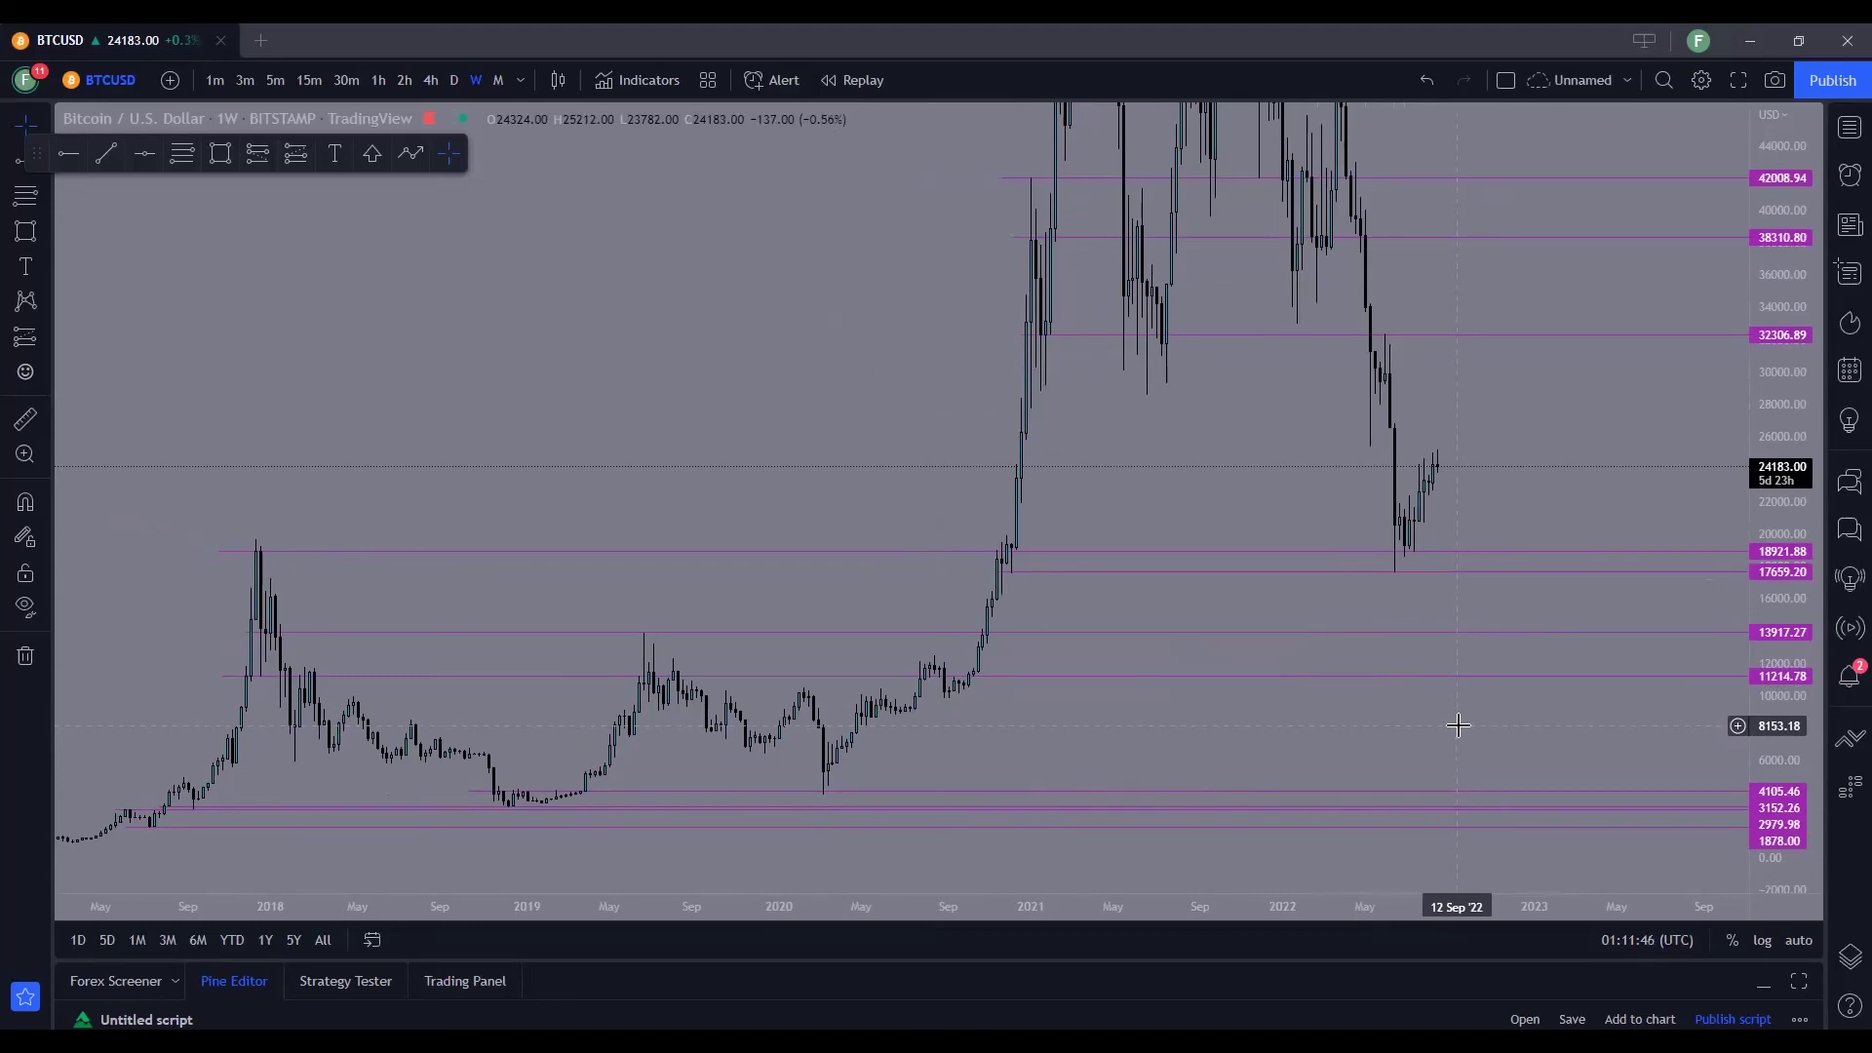
pyautogui.moveTo(1463, 482); pyautogui.dragTo(1412, 468)
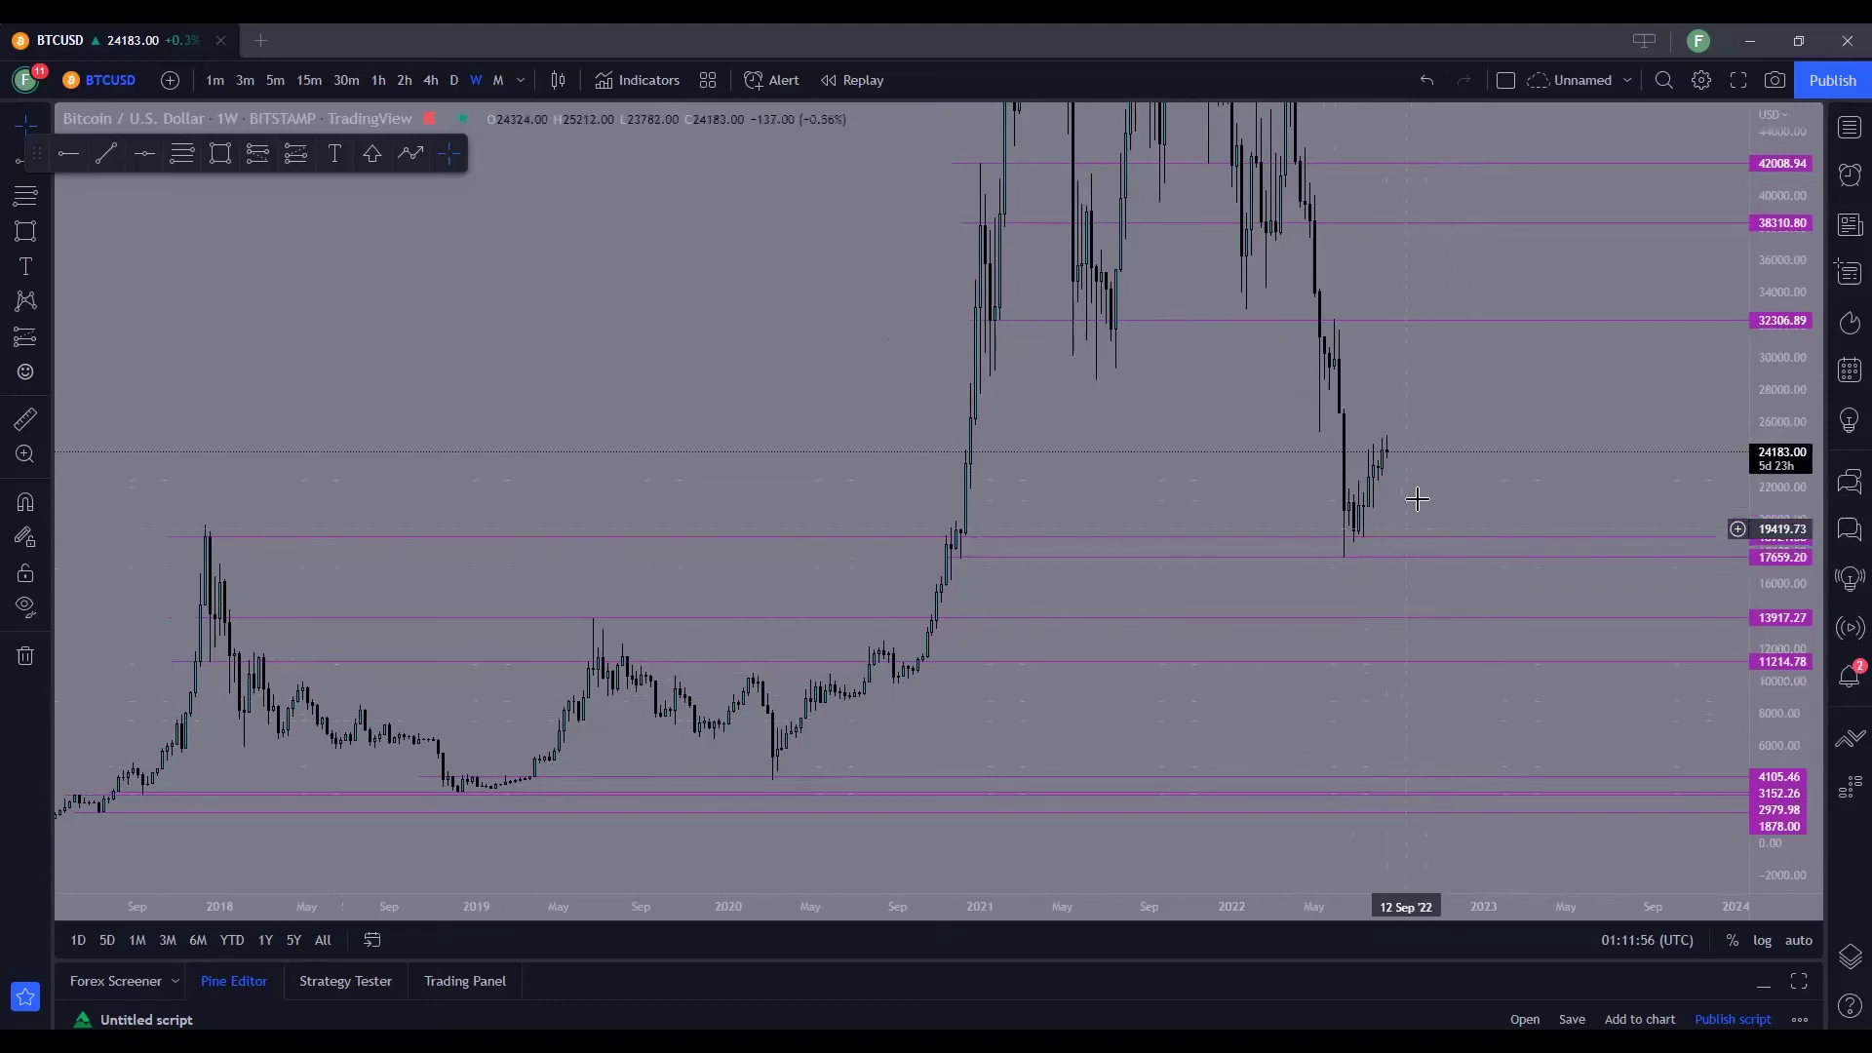
pyautogui.moveTo(1420, 485); pyautogui.dragTo(1422, 512)
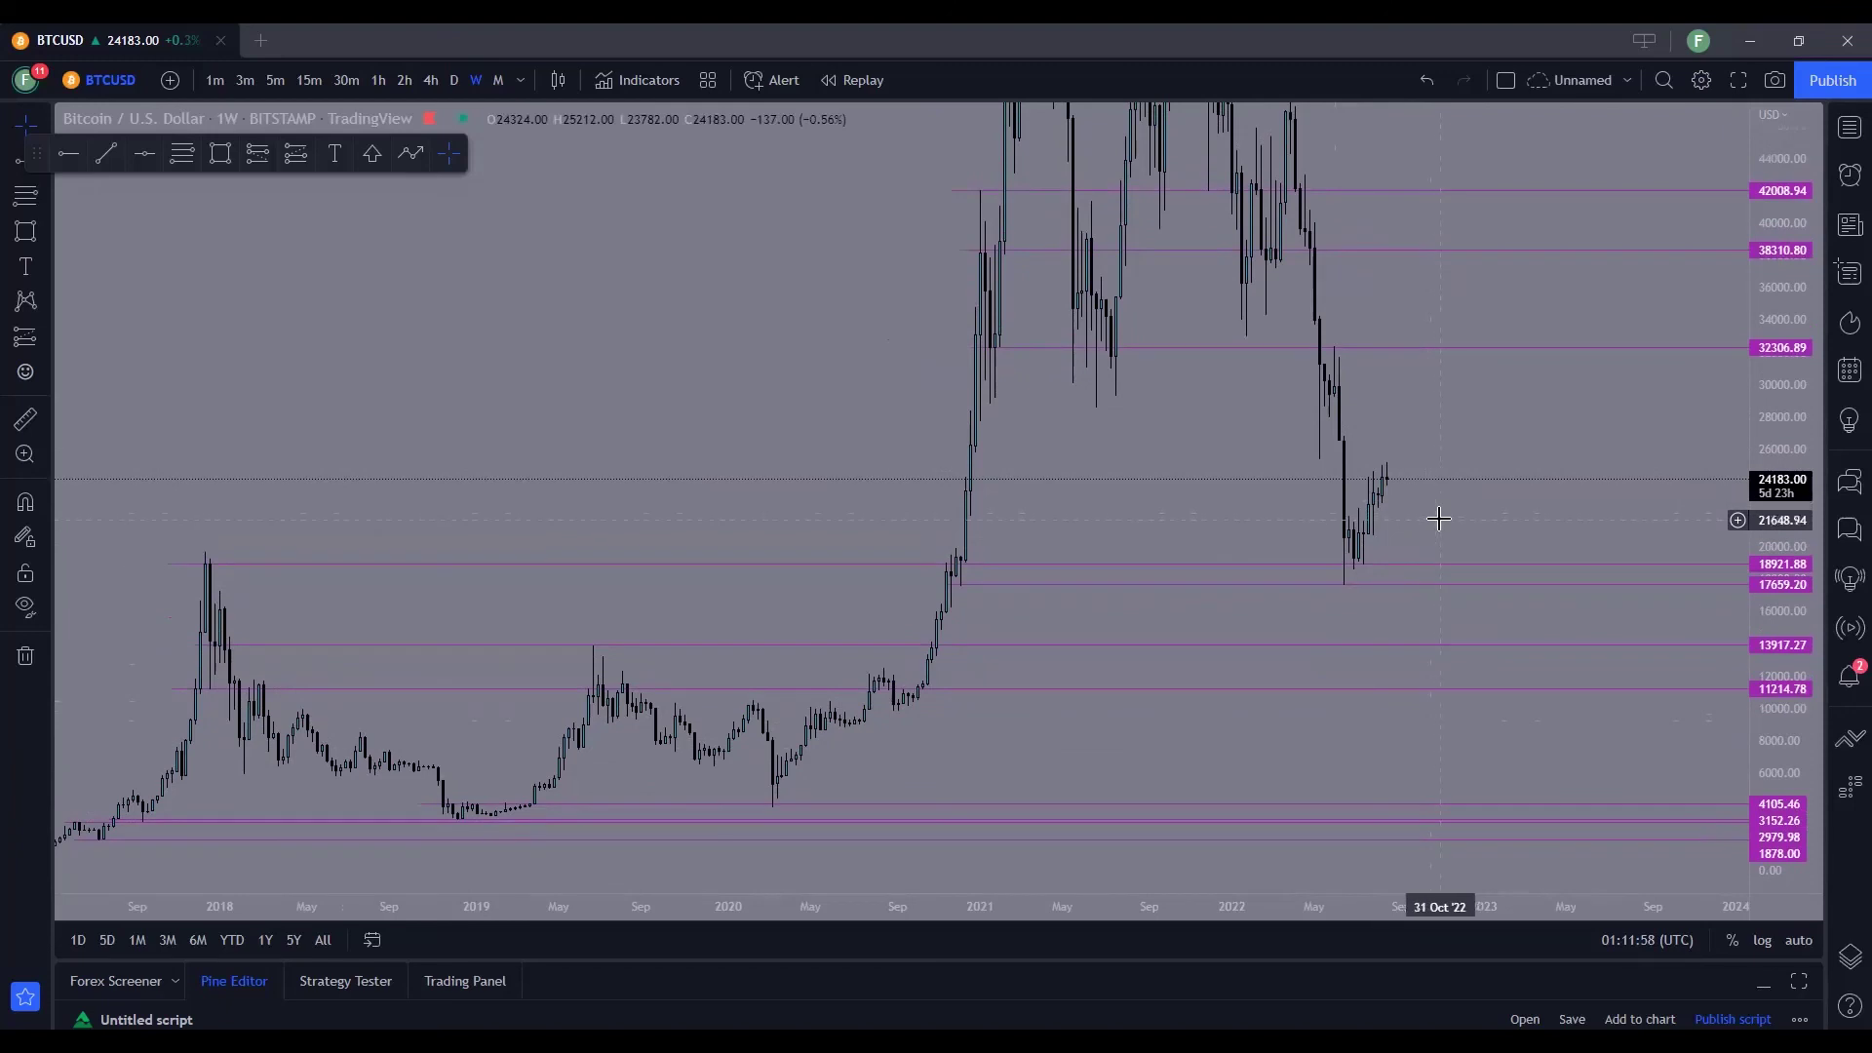